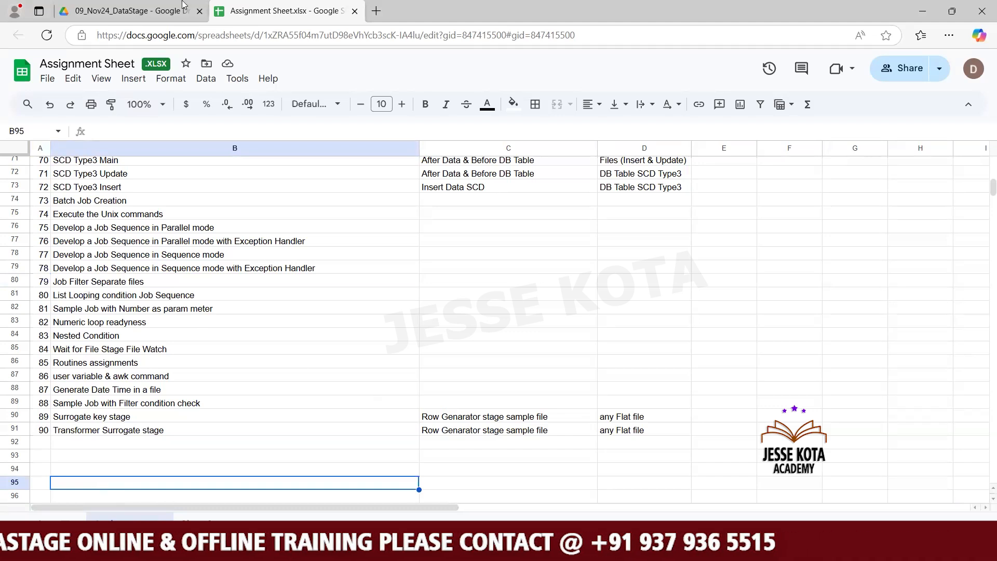
# - Open the Running_Notes document from the 09_Nov24_DataStage folder in Google Drive
pyautogui.hotkey('ctrl', 'shift', 'Tab')
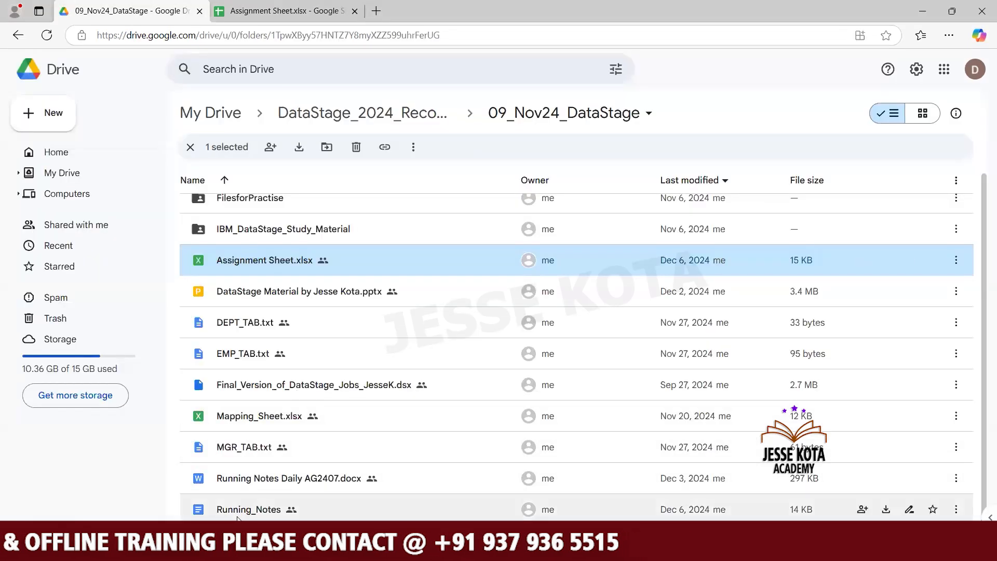
pyautogui.doubleClick(239, 514)
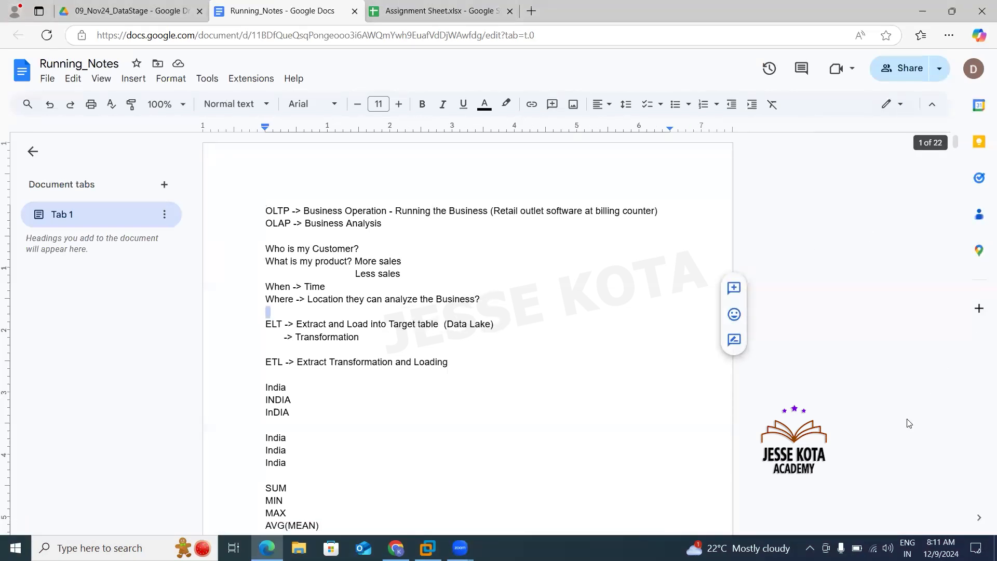
# - Add the line "79 to 83 exe" on the last page of the notes
pyautogui.press('Down')
pyautogui.press('Right')
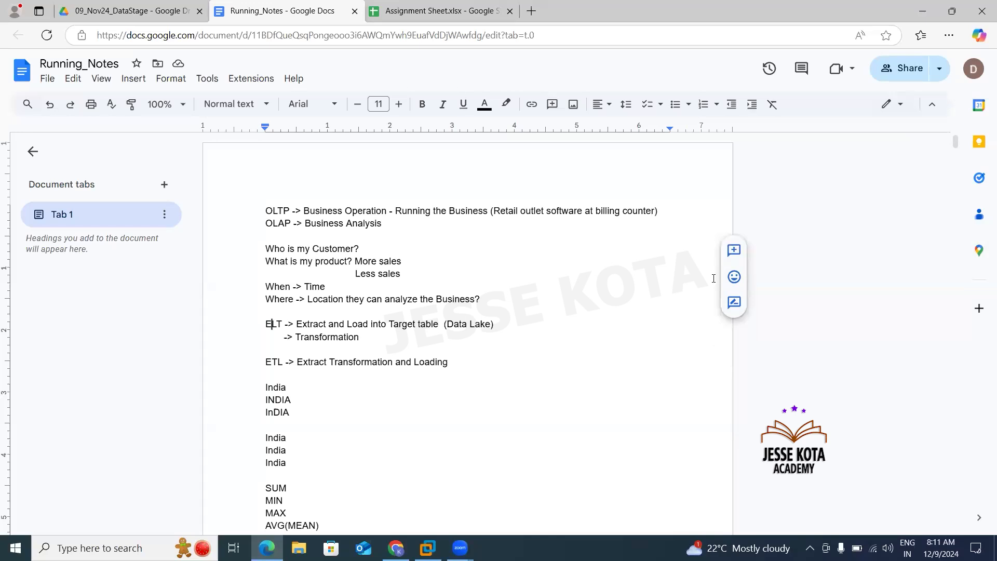
pyautogui.press('Down')
pyautogui.press('Down')
pyautogui.press('Down')
pyautogui.press('Down')
pyautogui.press('Down')
pyautogui.press('Down')
pyautogui.press('Down')
pyautogui.press('Down')
pyautogui.press('Down')
pyautogui.press('Down')
pyautogui.press('Down')
pyautogui.press('Down')
pyautogui.press('Down')
pyautogui.press('Down')
pyautogui.press('Down')
pyautogui.press('Down')
pyautogui.press('Down')
pyautogui.press('Down')
pyautogui.press('Down')
pyautogui.press('Down')
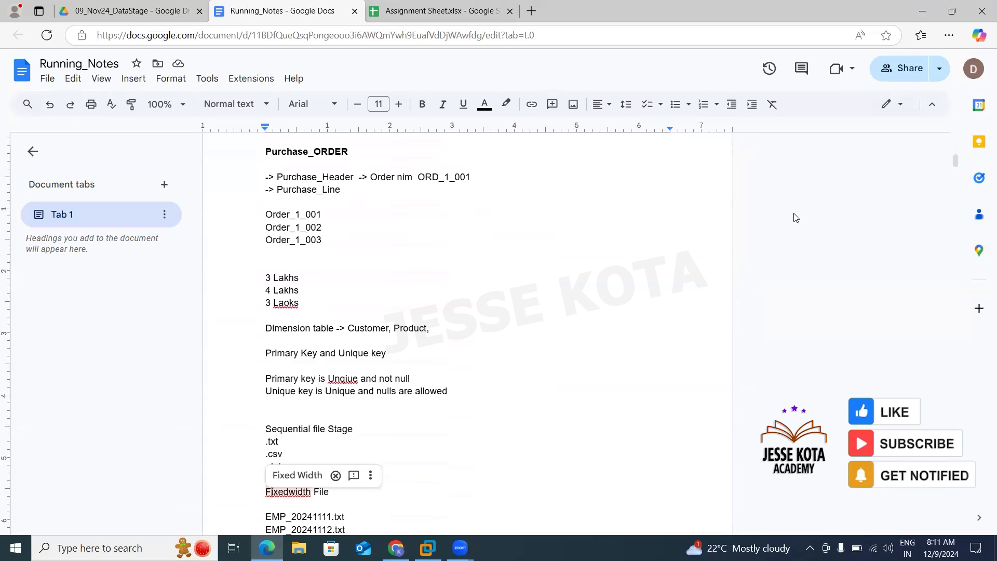
pyautogui.press('Down')
pyautogui.press('Down')
pyautogui.press('Down')
pyautogui.press('Down')
pyautogui.press('Down')
pyautogui.press('Down')
pyautogui.press('Down')
pyautogui.press('Down')
pyautogui.press('Down')
pyautogui.press('Down')
pyautogui.press('Down')
pyautogui.press('Down')
pyautogui.press('Down')
pyautogui.press('Down')
pyautogui.press('Down')
pyautogui.press('Down')
pyautogui.press('Down')
pyautogui.press('Down')
pyautogui.press('Down')
pyautogui.press('Down')
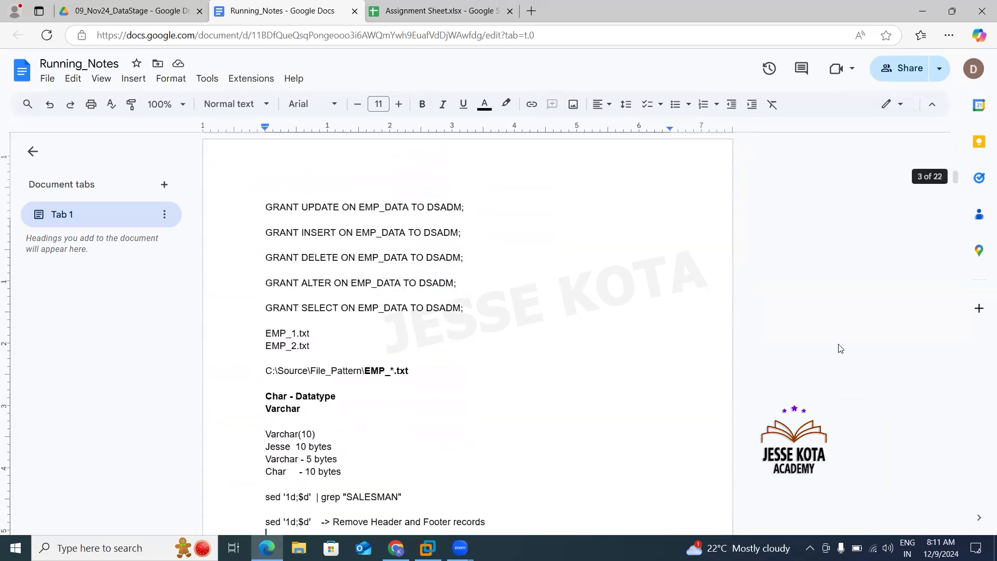
pyautogui.press('Down')
pyautogui.press('Down')
pyautogui.press('Down')
pyautogui.press('Down')
pyautogui.press('Down')
pyautogui.press('Down')
pyautogui.press('Down')
pyautogui.press('Down')
pyautogui.press('Down')
pyautogui.press('Down')
pyautogui.press('Down')
pyautogui.press('Down')
pyautogui.press('Down')
pyautogui.press('Down')
pyautogui.press('Down')
pyautogui.press('Down')
pyautogui.press('Down')
pyautogui.press('Down')
pyautogui.press('Down')
pyautogui.press('Down')
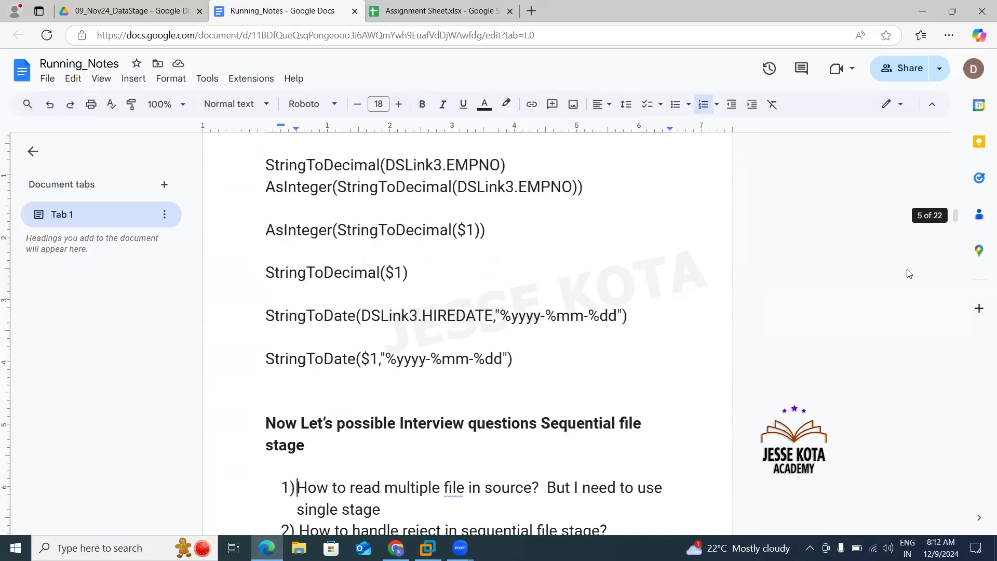
pyautogui.scroll(-20, 947, 284)
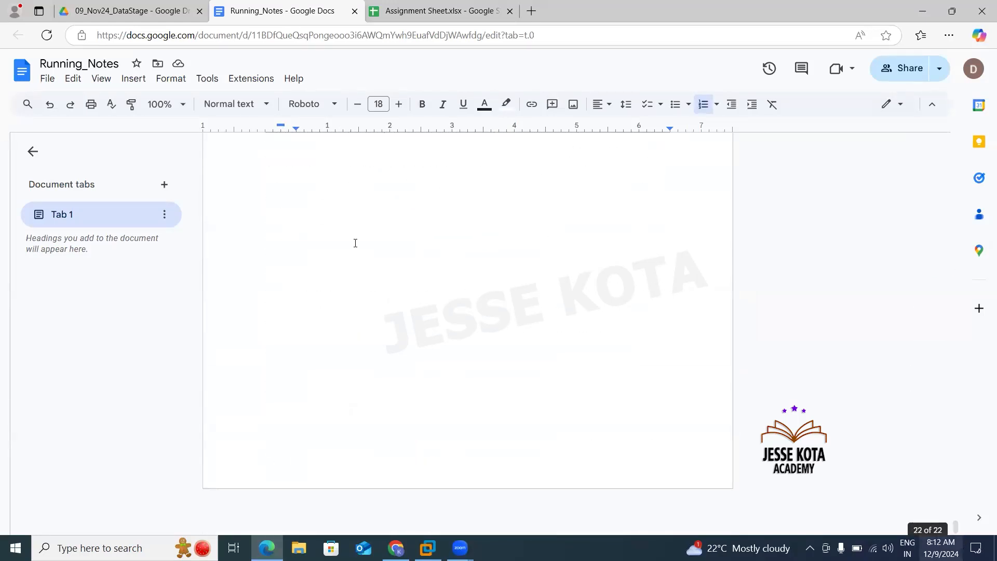
pyautogui.click(294, 175)
pyautogui.write('7')
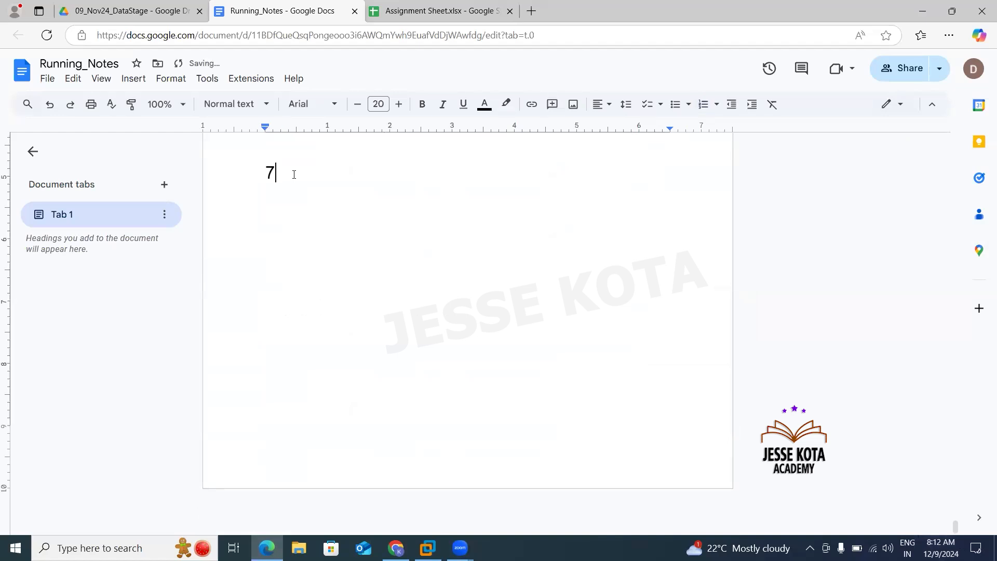
pyautogui.write('9 to 83 exe')
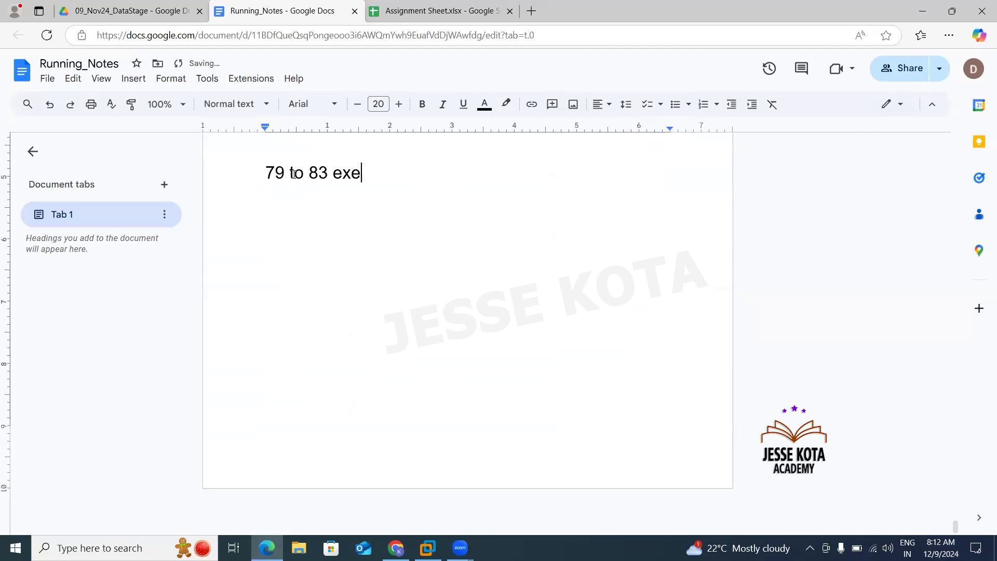
pyautogui.press('Return')
# - Consult the numbered exercise list in the Assignment Sheet for exercises 79 to 83
pyautogui.click(427, 4)
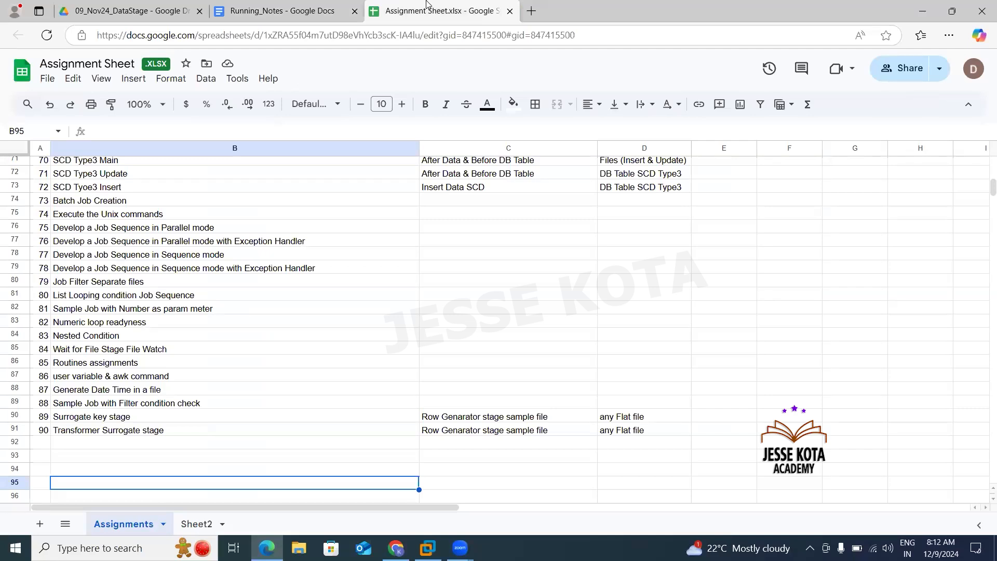
pyautogui.click(275, 4)
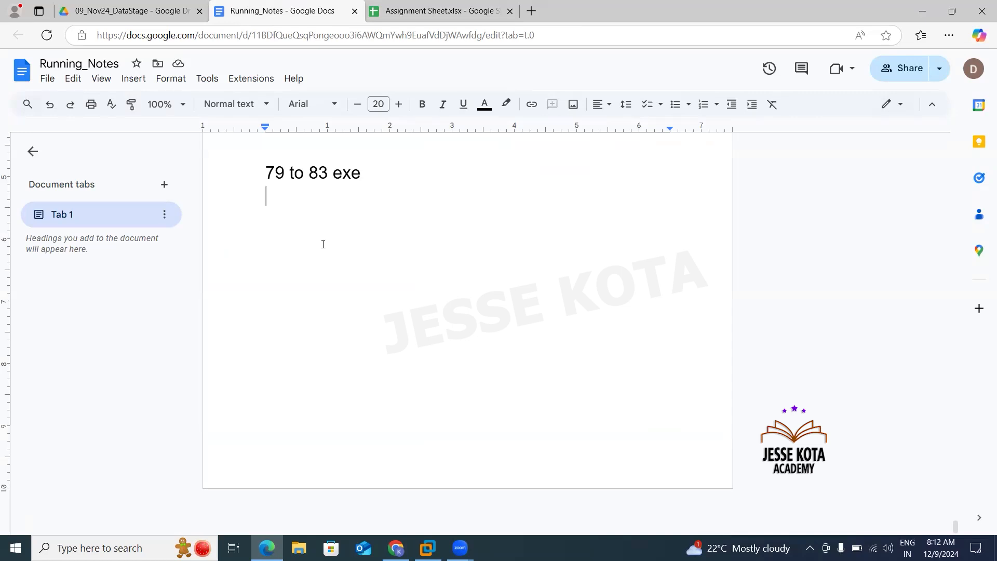
pyautogui.click(468, 4)
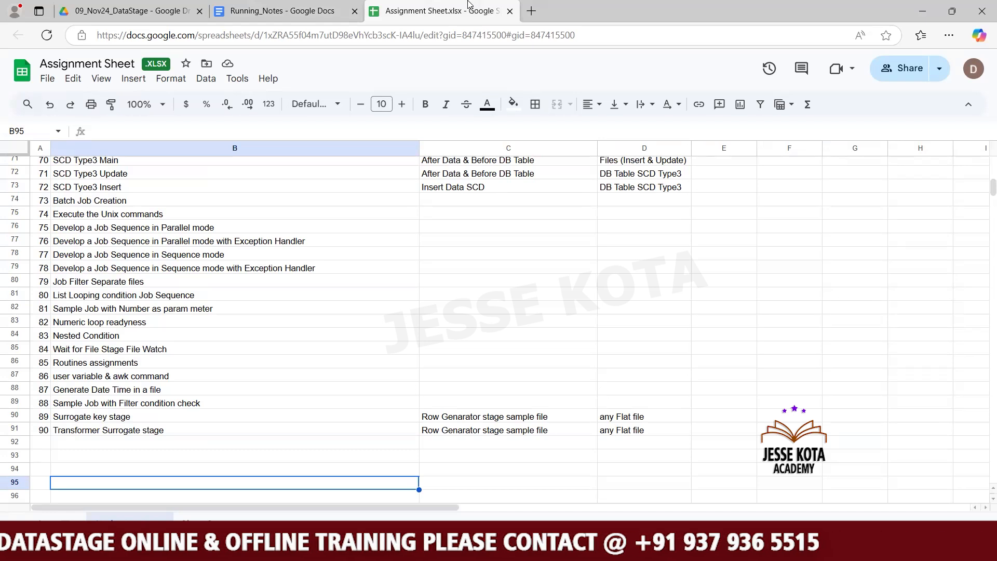
# - Return to Running_Notes and write the heading "Looping Condition in the job sequence?" below the exercise range line
pyautogui.click(314, 5)
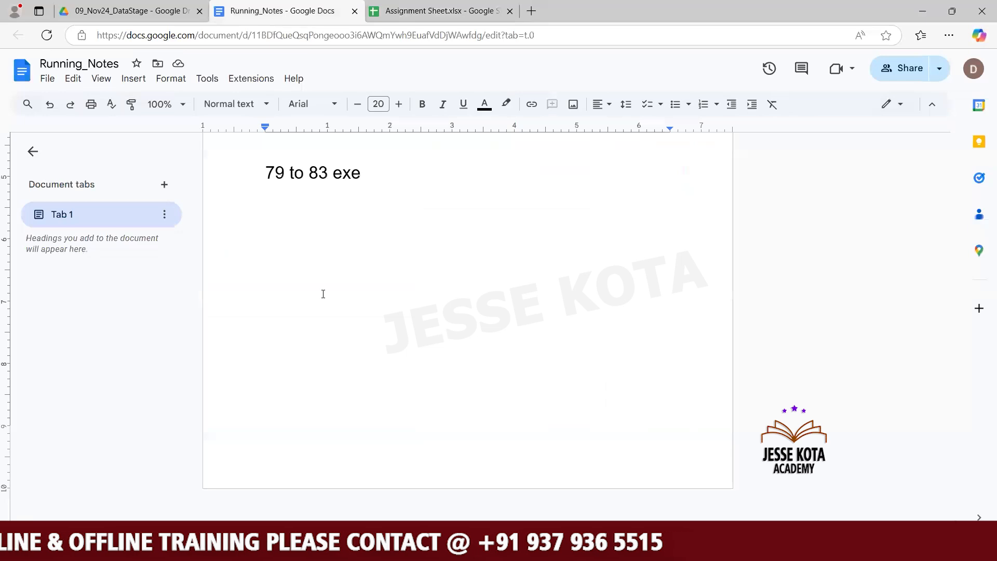
pyautogui.write('W')
pyautogui.press('BackSpace')
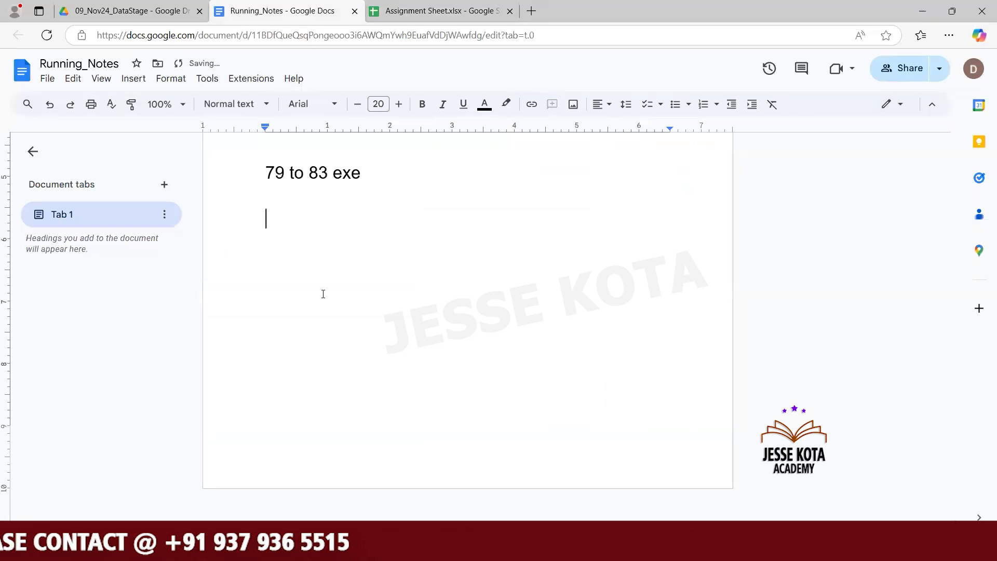
pyautogui.write('Loopi')
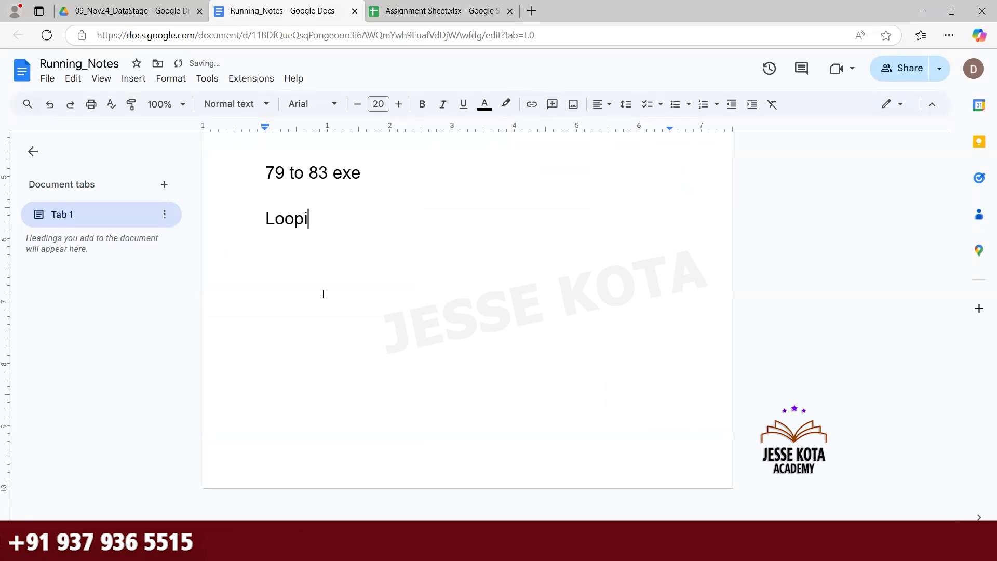
pyautogui.write('ng Conditon')
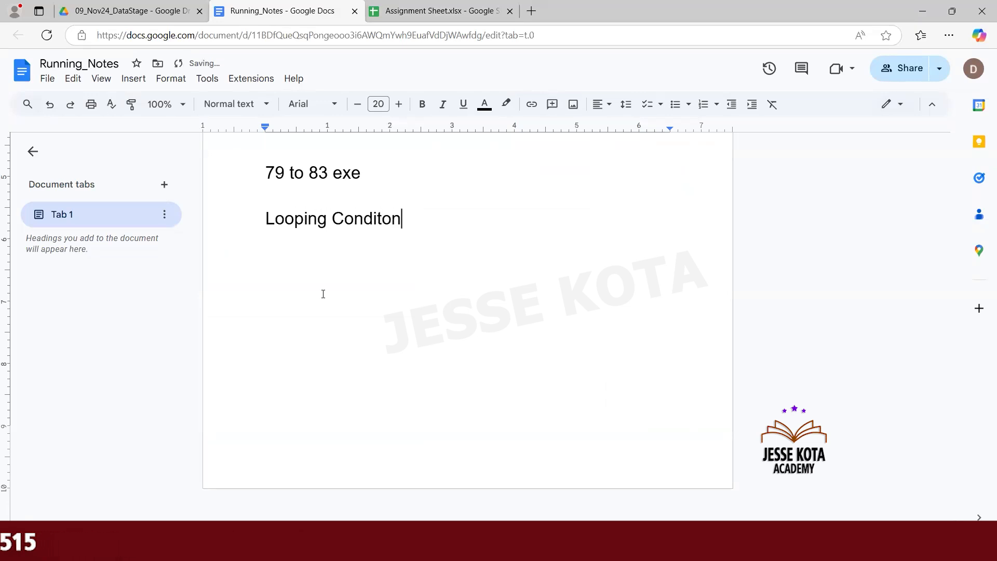
pyautogui.write(' i')
pyautogui.press('BackSpace')
pyautogui.press('BackSpace')
pyautogui.write('ion in th')
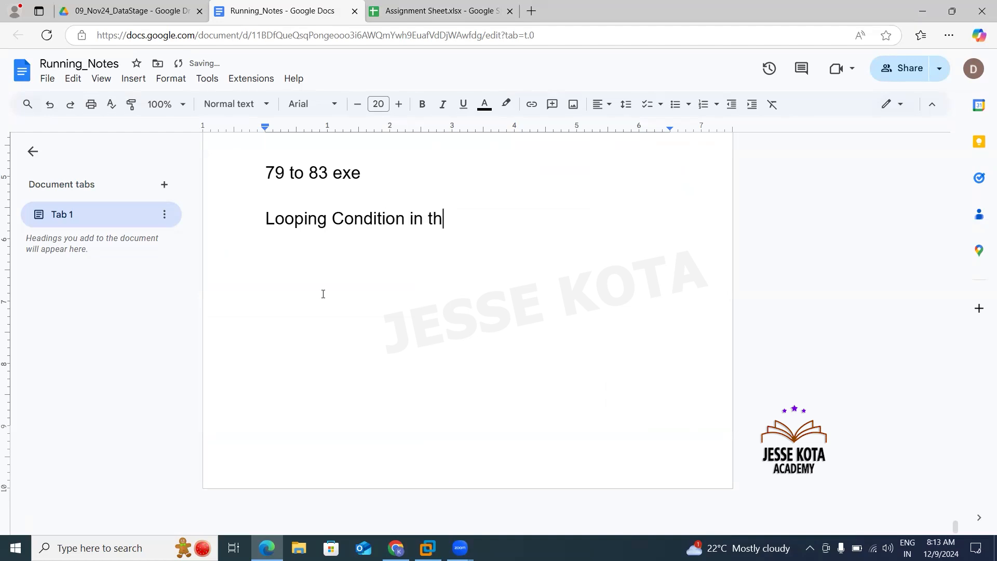
pyautogui.write('e job sequence')
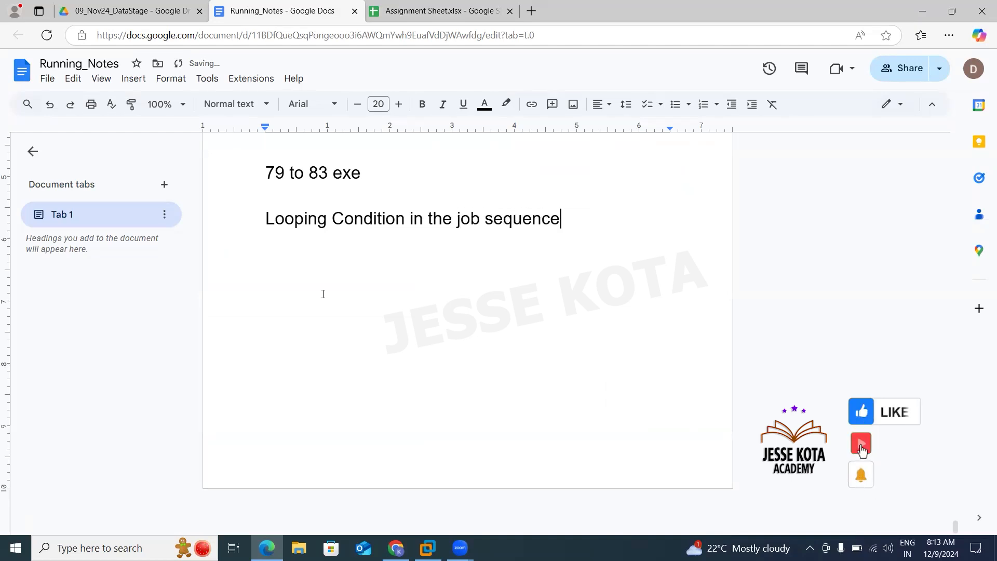
pyautogui.write('?')
pyautogui.press('Return')
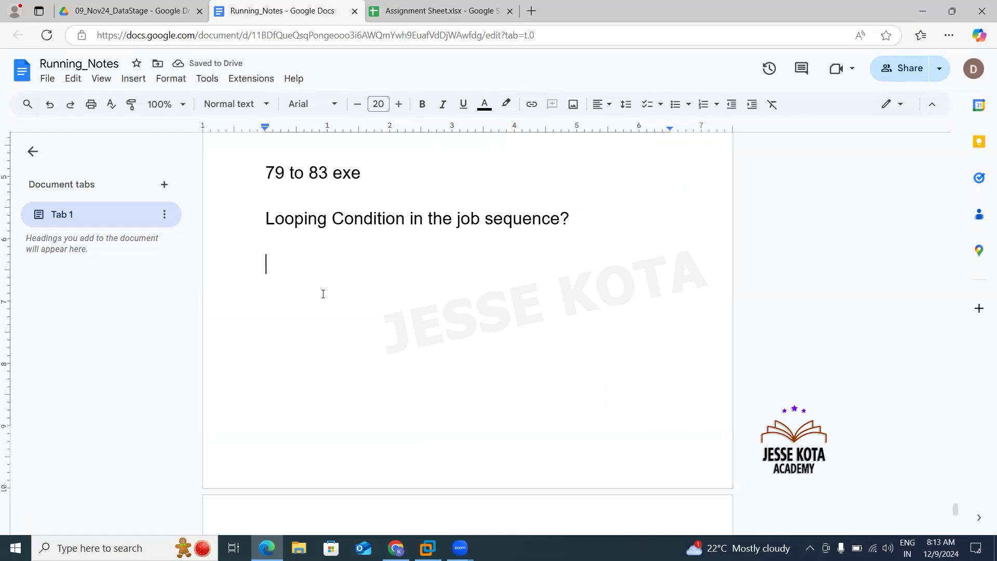
# - List "Numeric loop", "Listed loop" and "Nested condition" on separate lines beneath the looping heading
pyautogui.write('Nume')
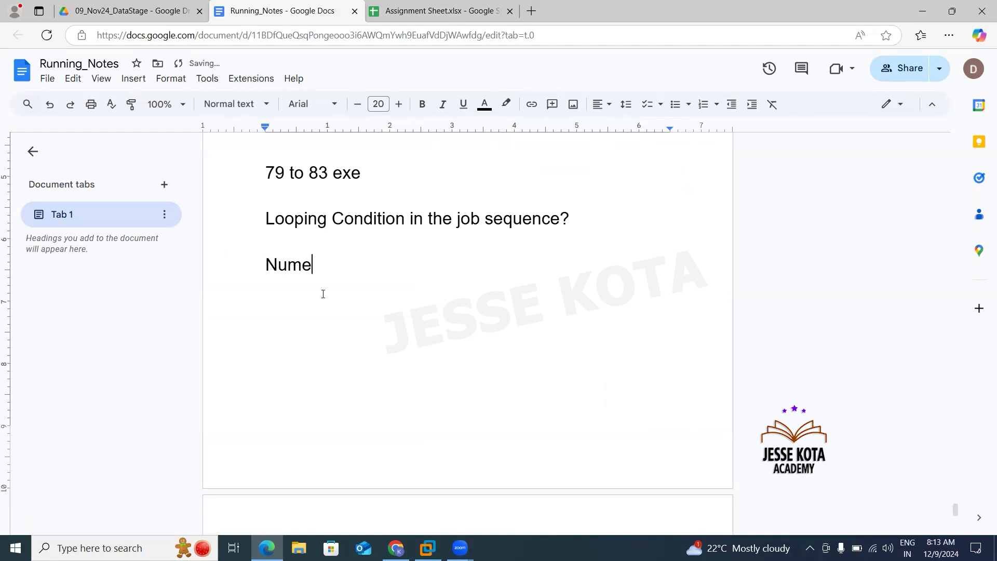
pyautogui.write('ric loop')
pyautogui.press('Return')
pyautogui.write('L')
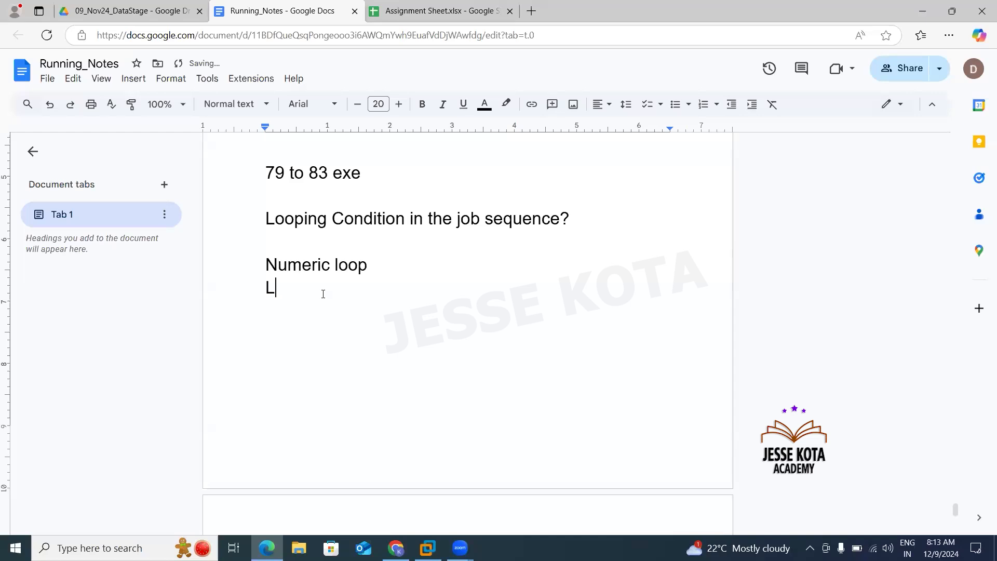
pyautogui.write('isted loop')
pyautogui.press('Return')
pyautogui.write('N')
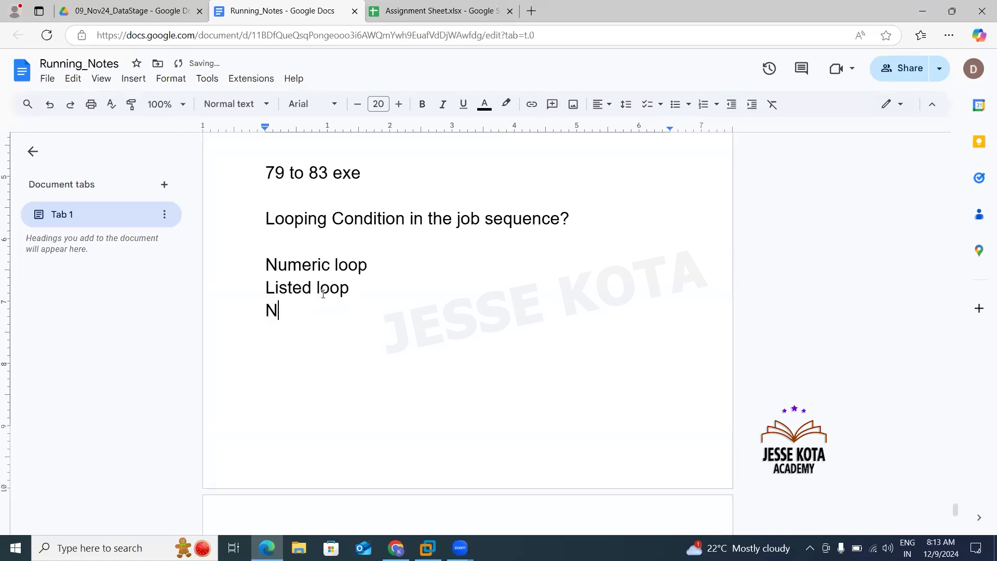
pyautogui.write('ested condit')
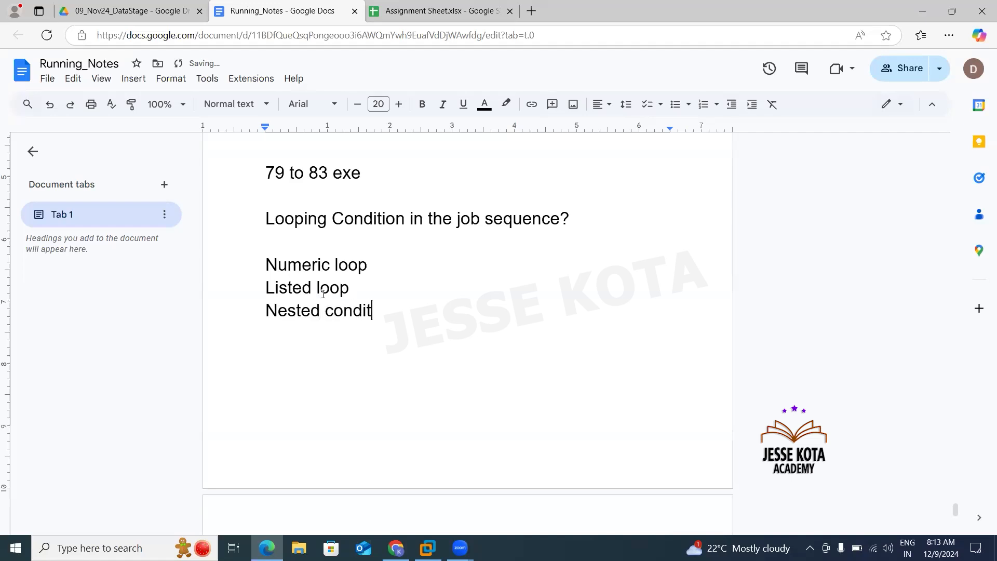
pyautogui.write('o')
pyautogui.press('BackSpace')
pyautogui.write('ion')
pyautogui.press('Return')
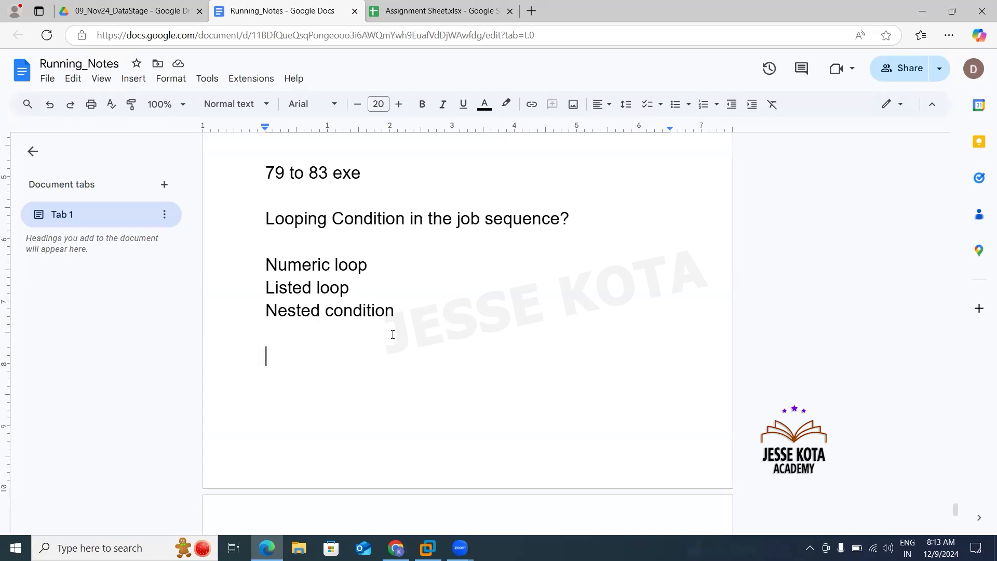
pyautogui.moveTo(422, 318); pyautogui.dragTo(229, 239)
pyautogui.click(301, 356)
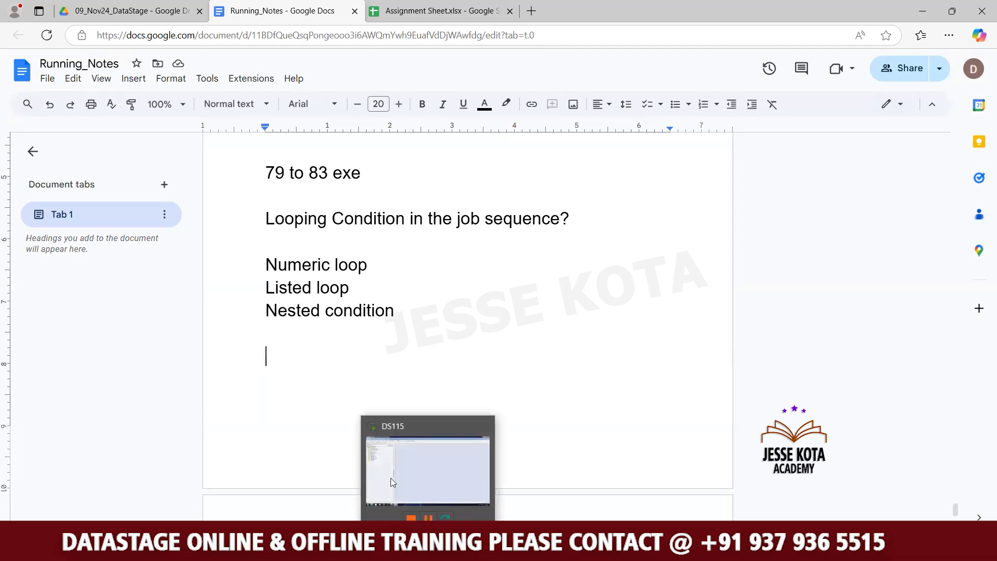
pyautogui.tripleClick(371, 285)
pyautogui.click(332, 390)
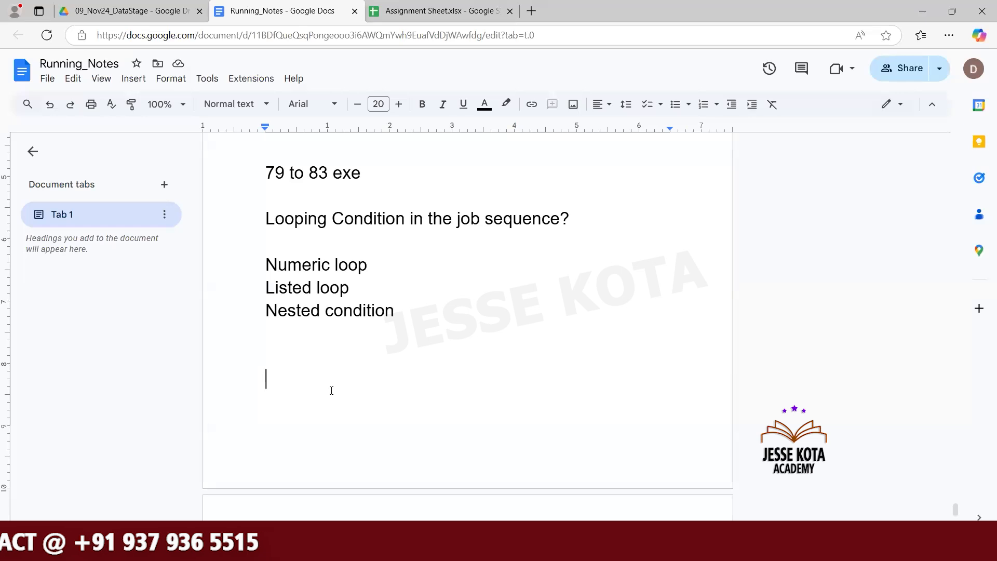
# - Switch to InfoSphere DataStage Designer and open the job Exe79_DataFilter_JobSequence from the JesseK_DataStage_Jobs folder
pyautogui.hotkey('alt', 'Tab')
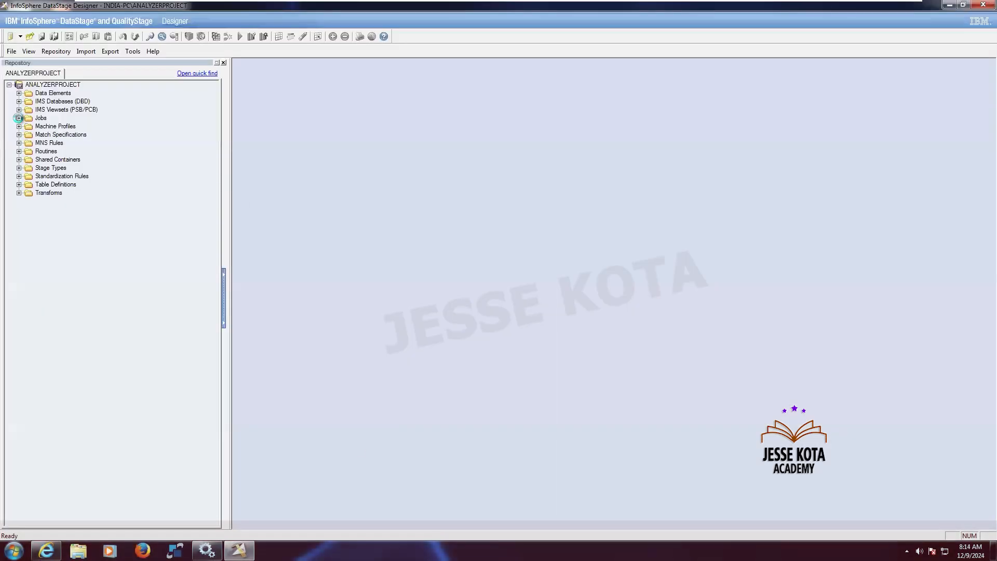
pyautogui.click(18, 118)
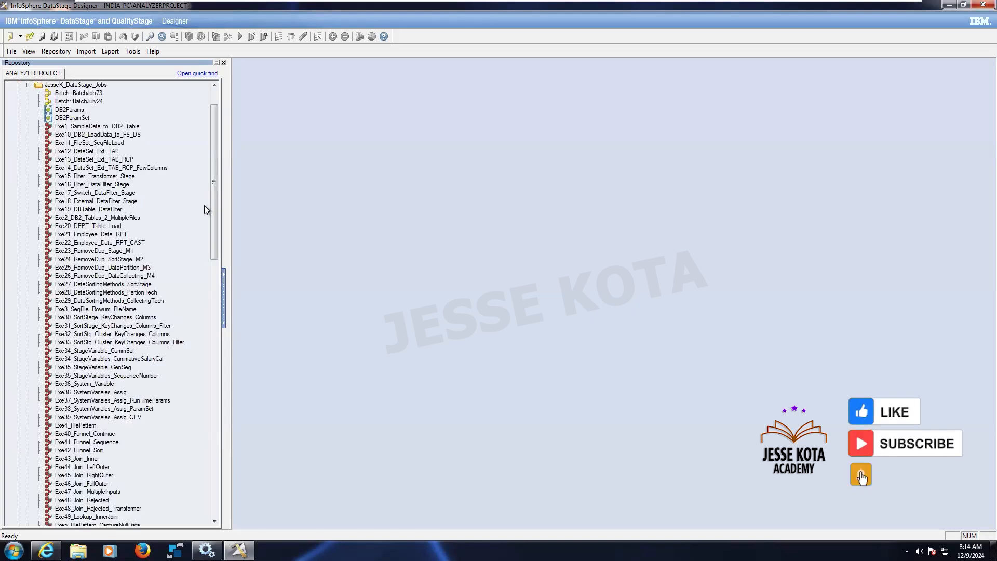
pyautogui.moveTo(214, 198); pyautogui.dragTo(207, 385)
pyautogui.scroll(-1, 138, 268)
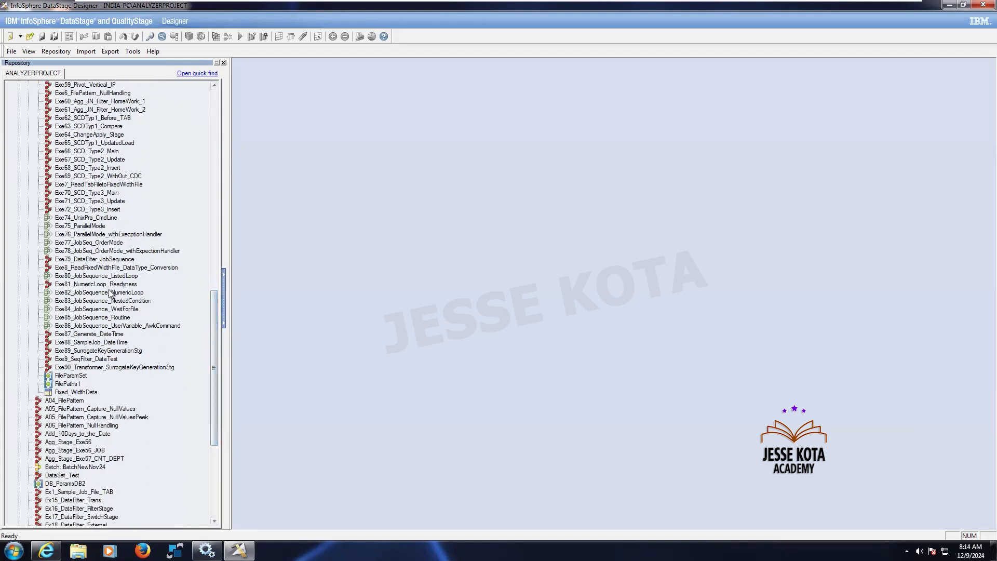
pyautogui.click(80, 260)
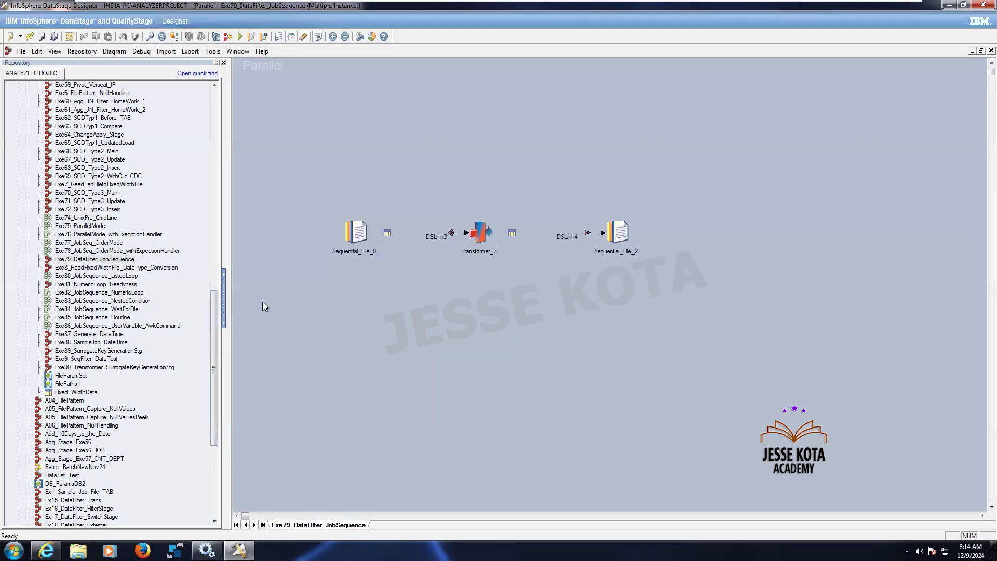
# - Review the Exe79 job's properties, examining the before-job subroutine options and the JOB_Filter parameter definition
pyautogui.click(69, 39)
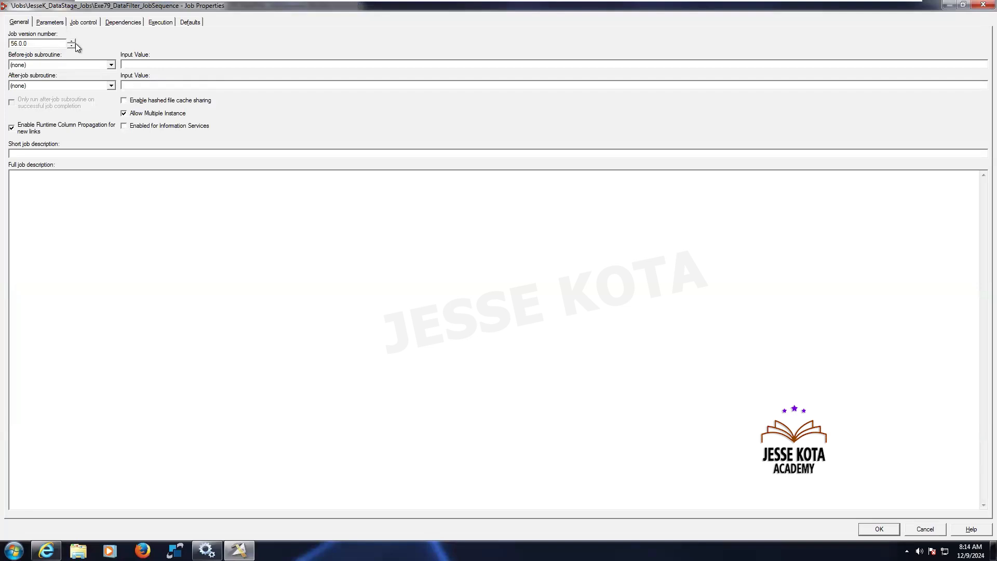
pyautogui.click(111, 68)
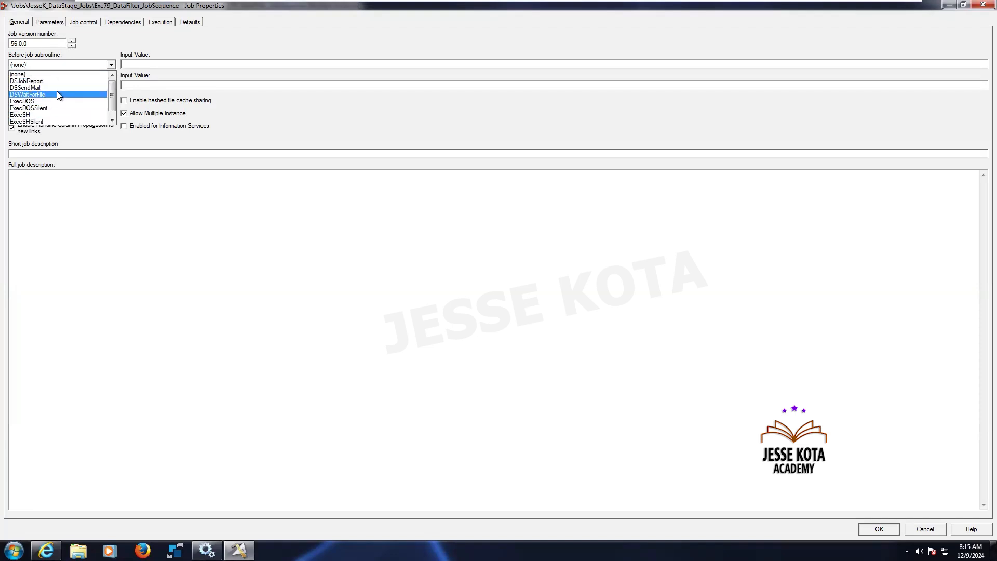
pyautogui.click(95, 42)
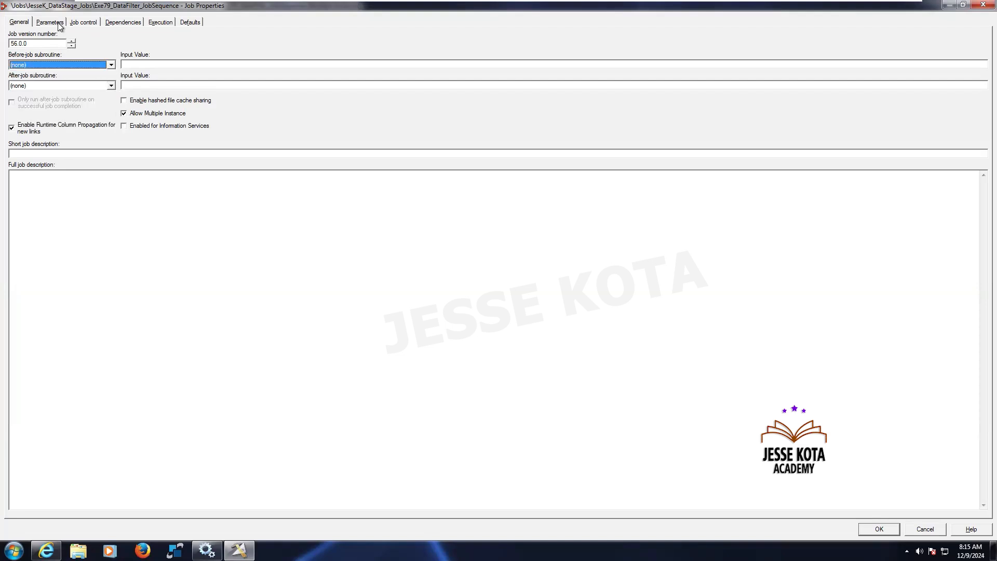
pyautogui.click(54, 22)
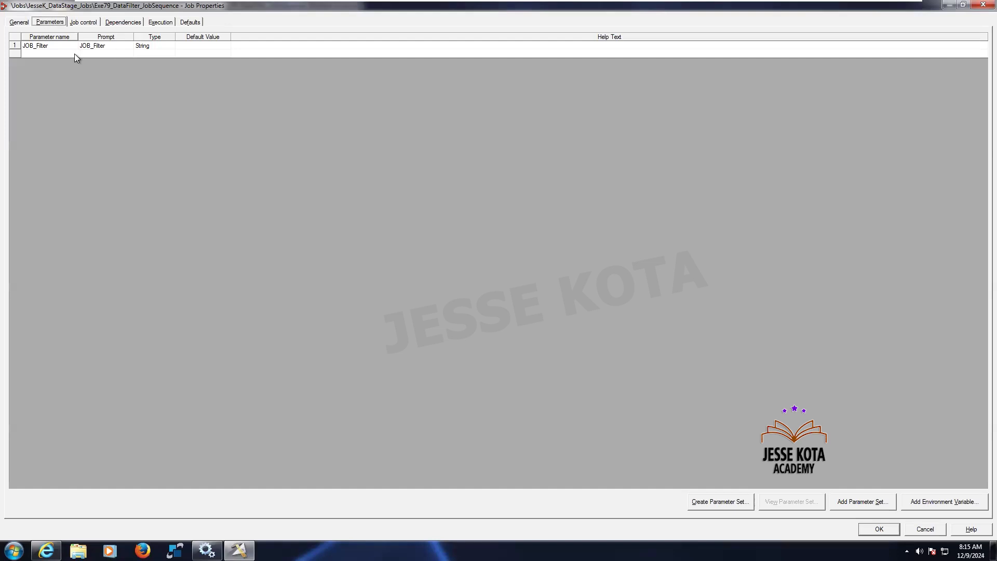
pyautogui.click(54, 48)
pyautogui.click(104, 46)
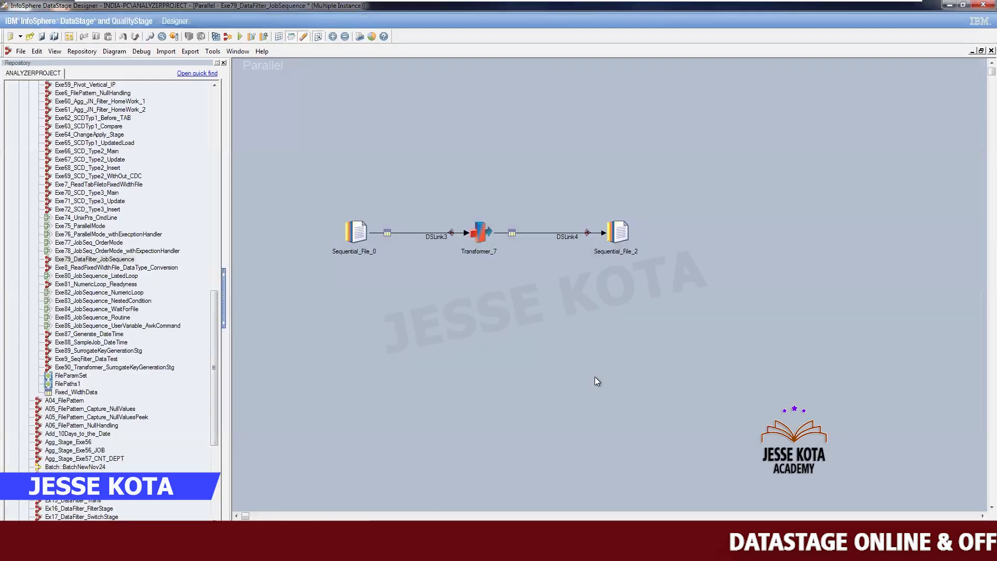
# - Check the source file properties of Sequential_File_0 and rename that stage to Seq_Emp_Pipe
pyautogui.doubleClick(358, 230)
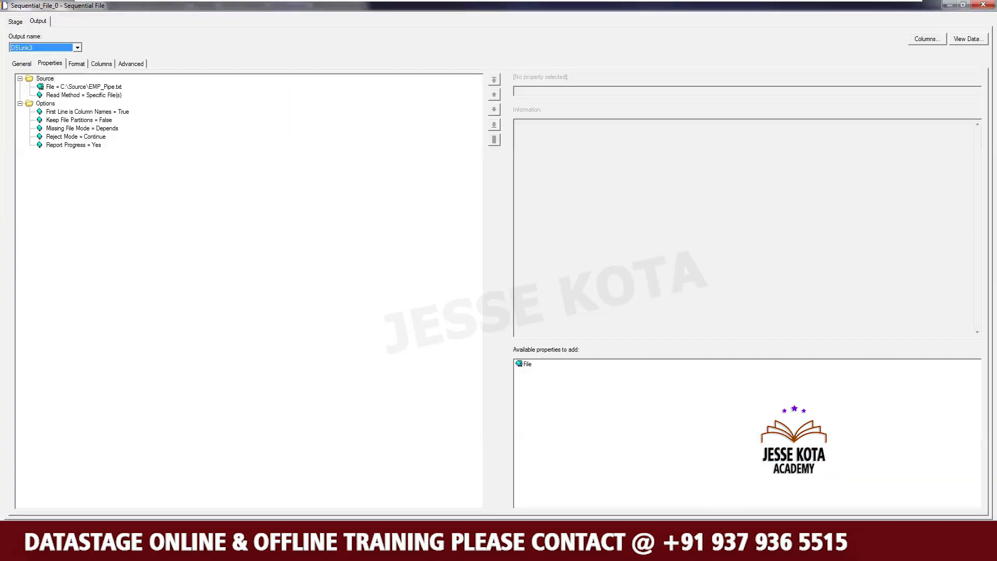
pyautogui.press('Return')
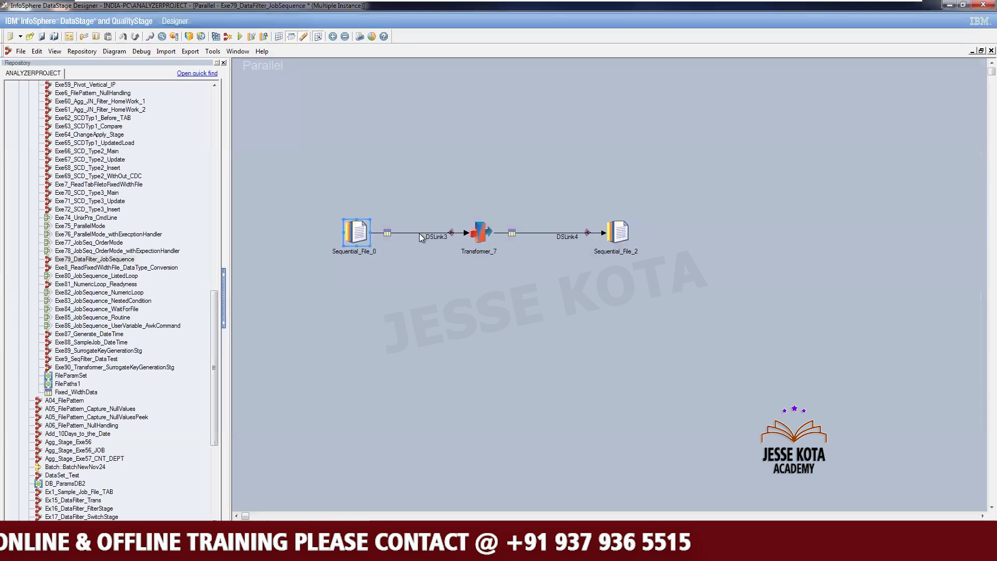
pyautogui.rightClick(358, 227)
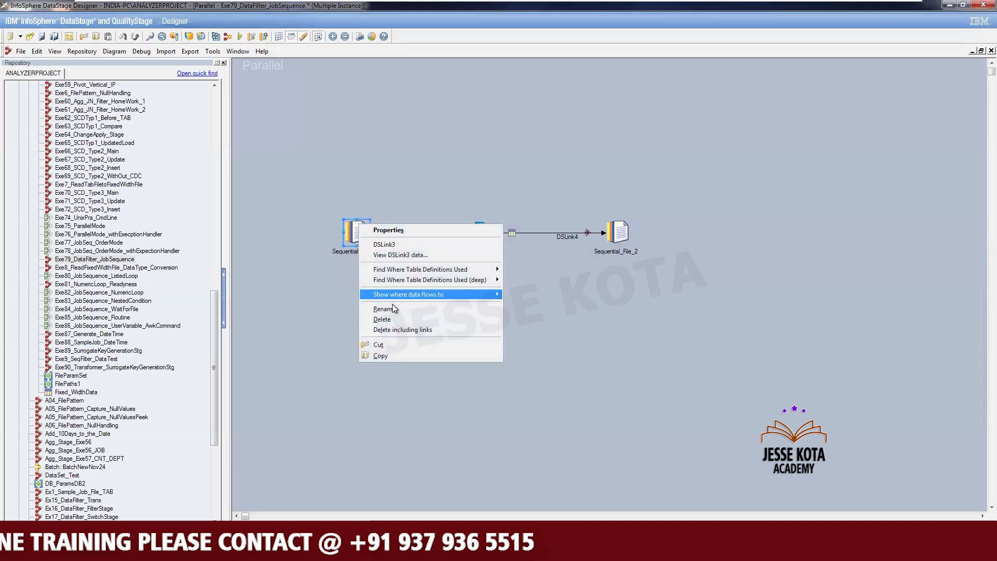
pyautogui.click(394, 309)
pyautogui.write('Se')
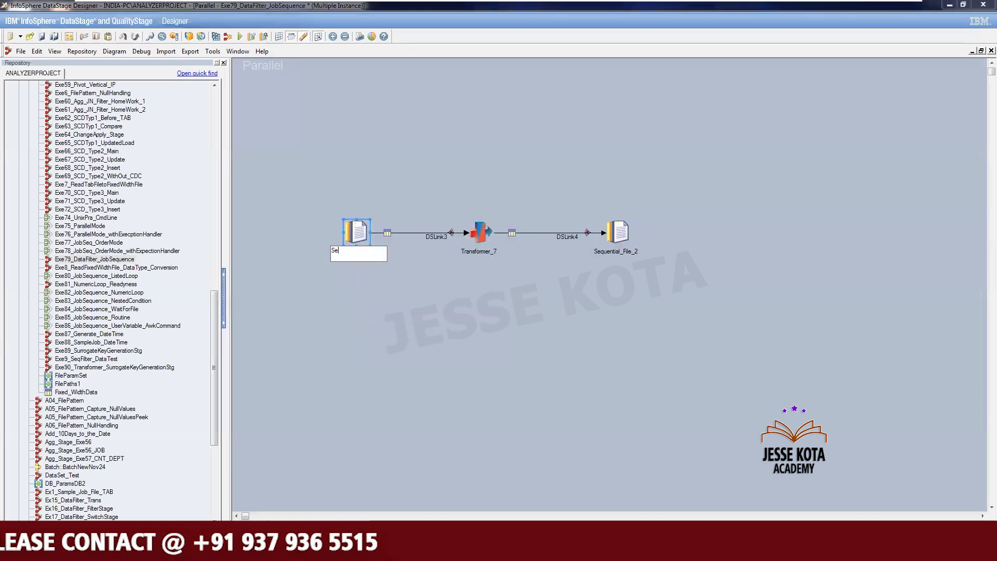
pyautogui.write('q_Emp')
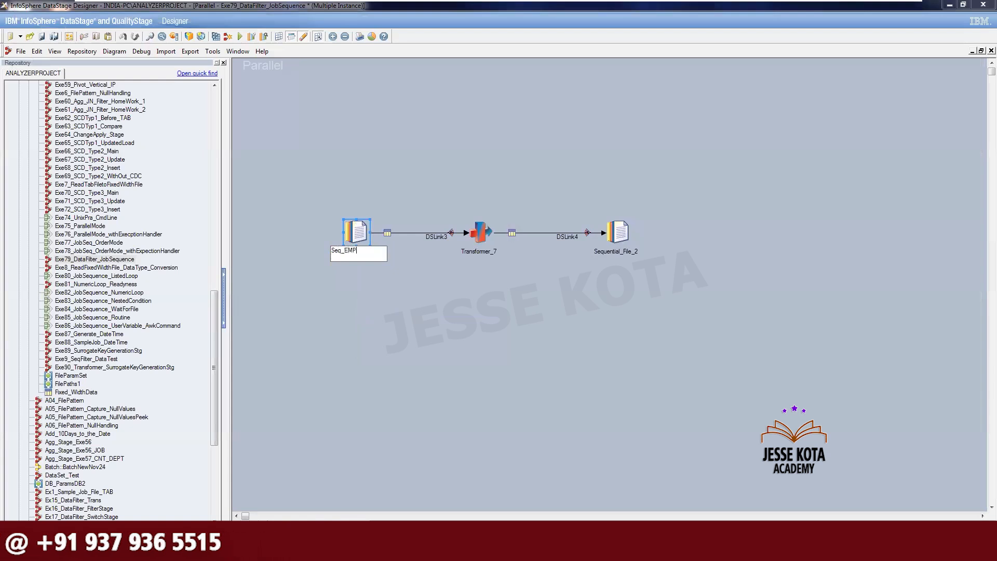
pyautogui.write('_')
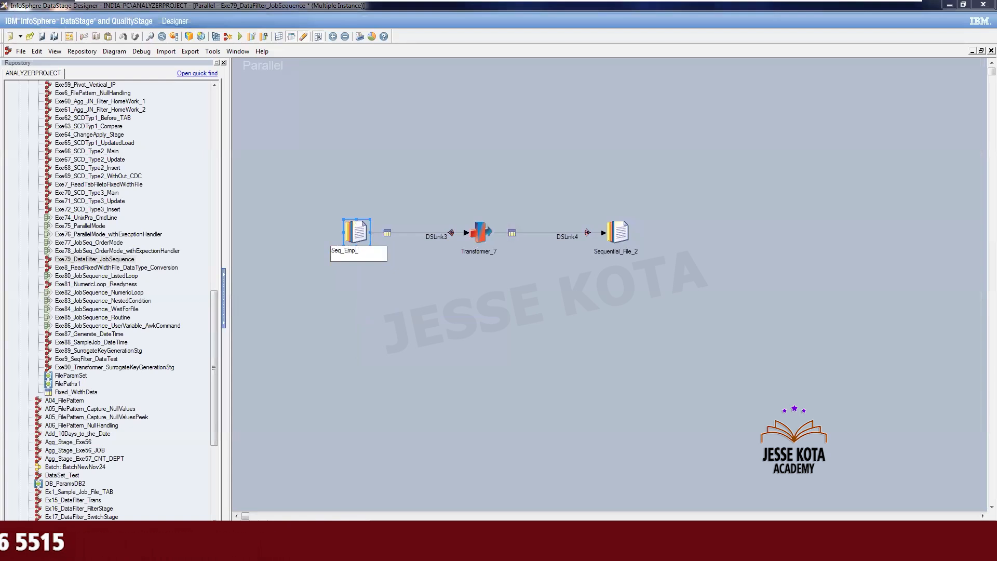
pyautogui.write('Pipe')
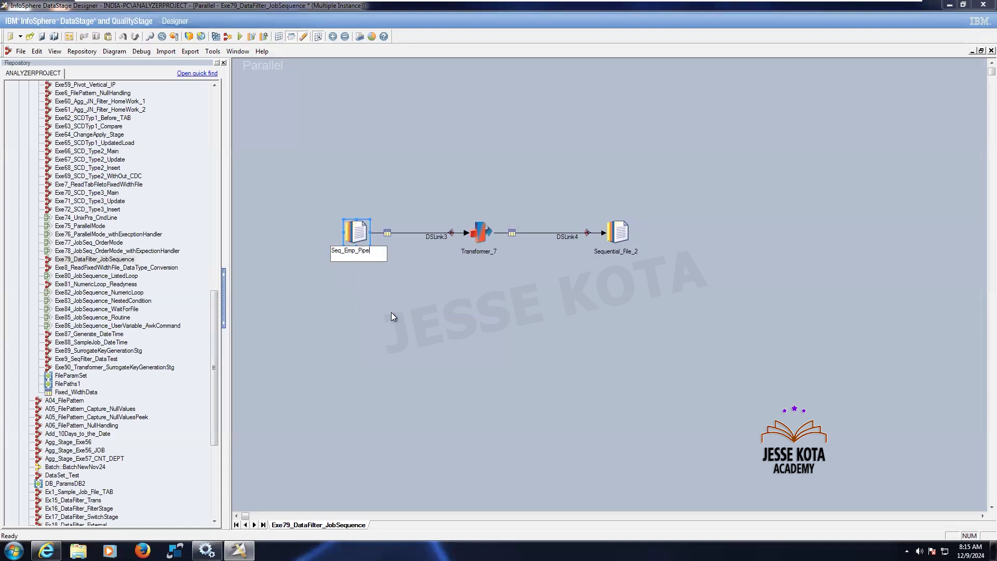
pyautogui.click(392, 313)
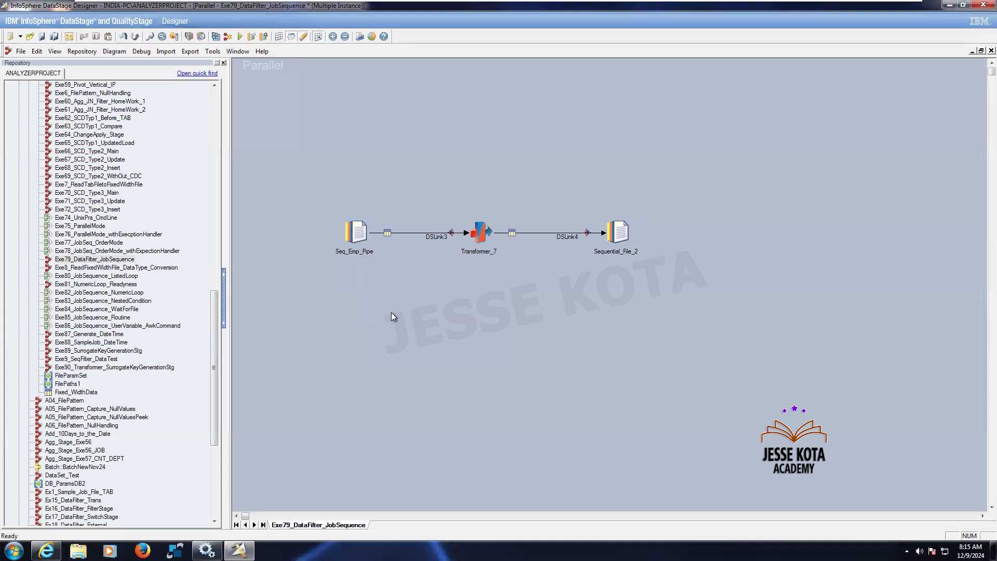
# - Rename the link between the source file stage and the Transformer to lnk_Emp_Pipe
pyautogui.rightClick(438, 235)
pyautogui.click(459, 241)
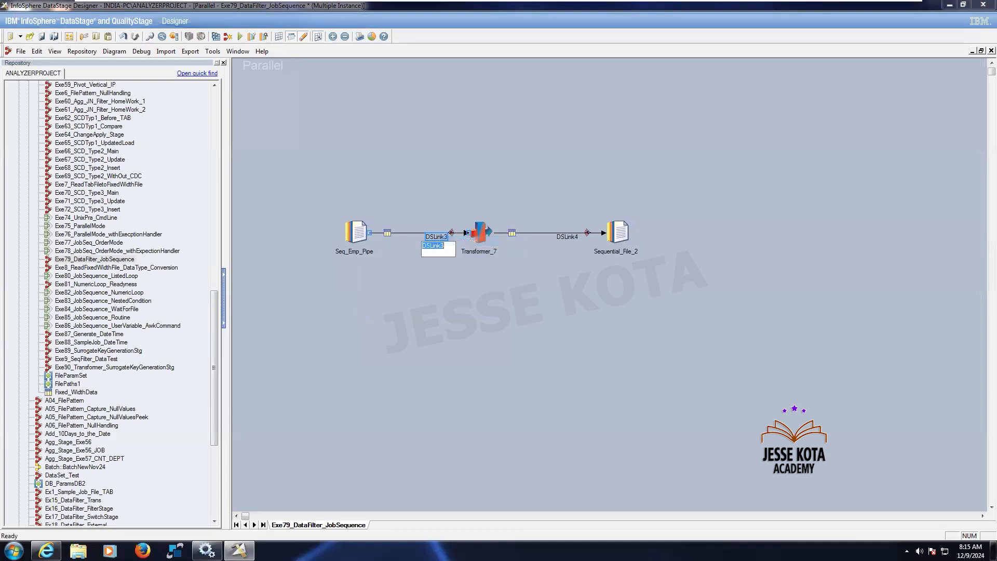
pyautogui.write('lnk_Emp_Pi')
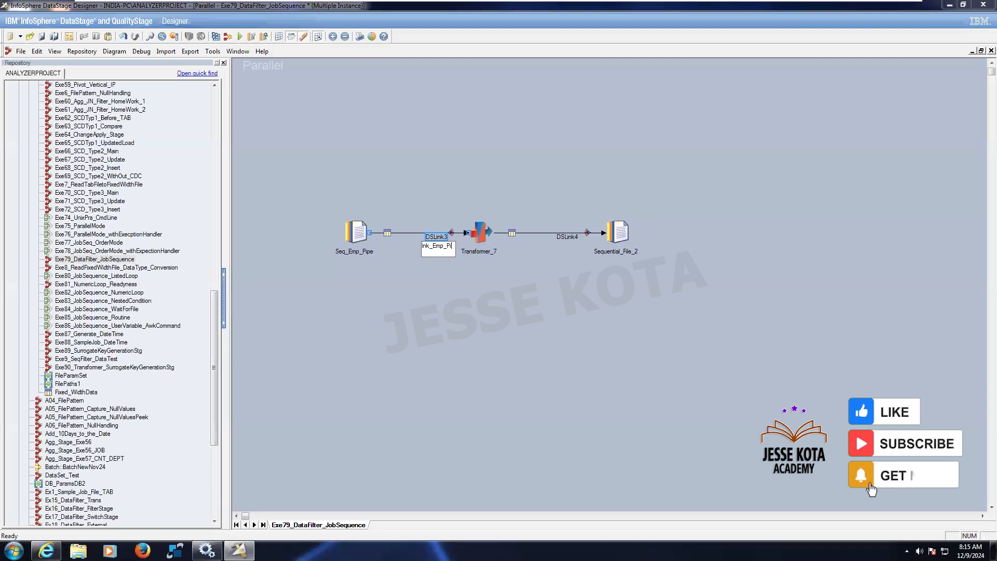
pyautogui.write('pe')
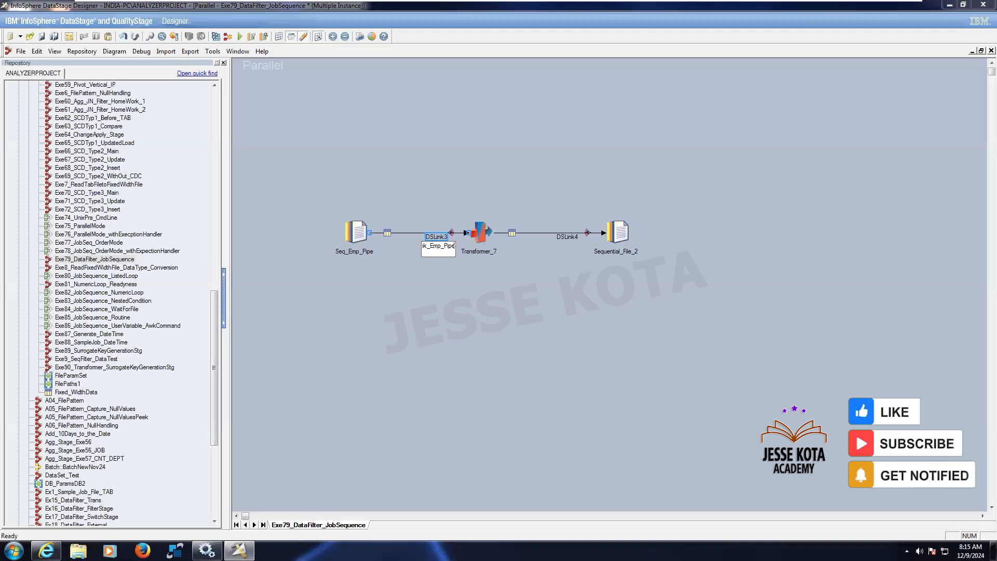
pyautogui.click(415, 317)
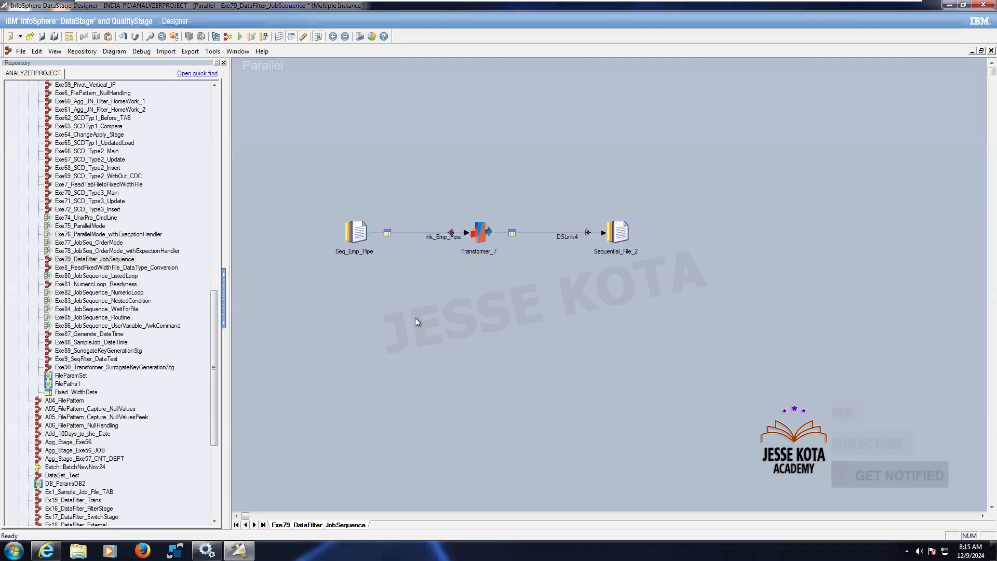
# - Rename the link from the Transformer to the target file stage to lnk_Tgt_Job_Filter
pyautogui.rightClick(565, 235)
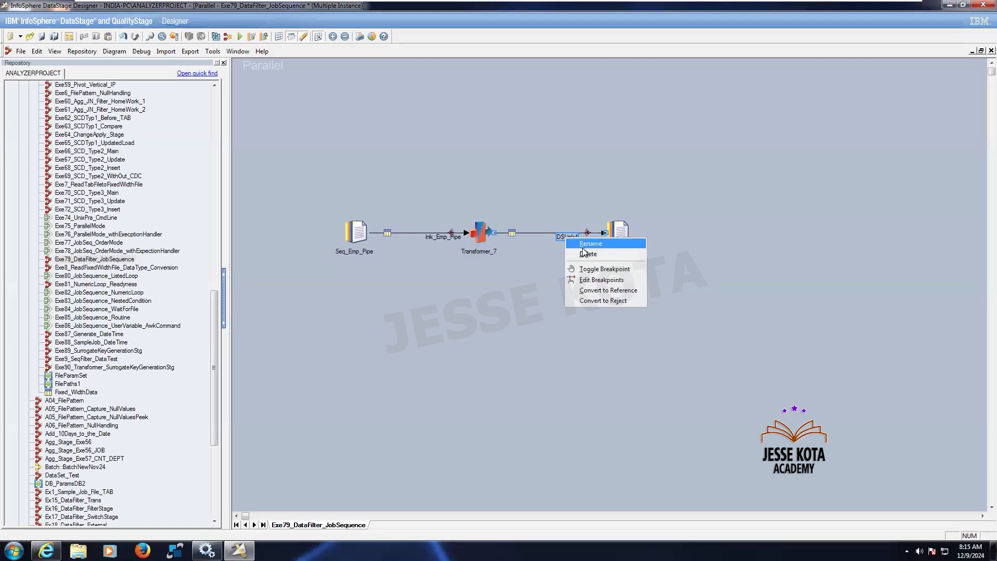
pyautogui.click(586, 243)
pyautogui.press('BackSpace')
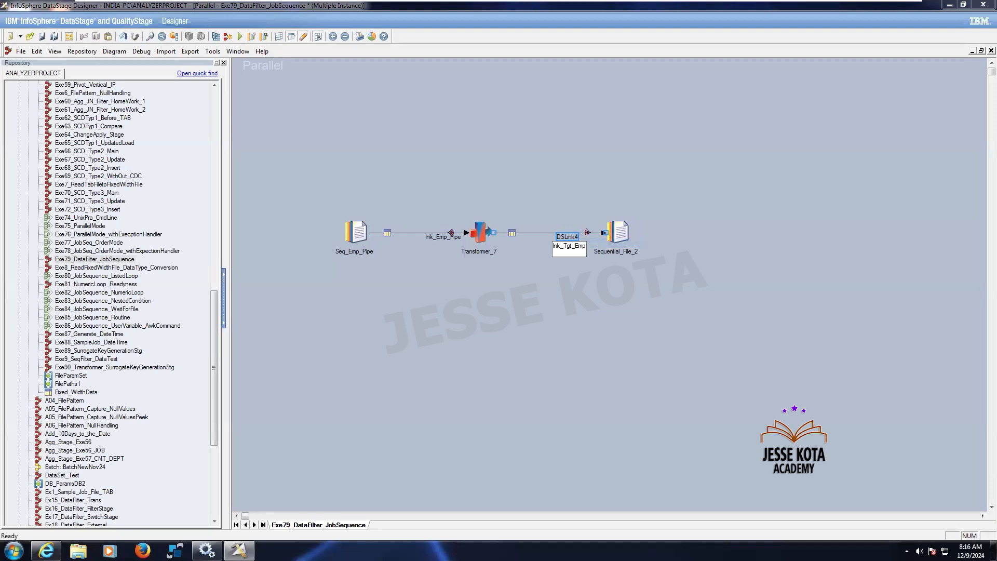
pyautogui.write('lnk_Tgt_Emp_Data')
pyautogui.press('BackSpace')
pyautogui.press('BackSpace')
pyautogui.press('BackSpace')
pyautogui.press('BackSpace')
pyautogui.press('BackSpace')
pyautogui.press('BackSpace')
pyautogui.press('BackSpace')
pyautogui.press('BackSpace')
pyautogui.write('Job_Filter')
pyautogui.press('Return')
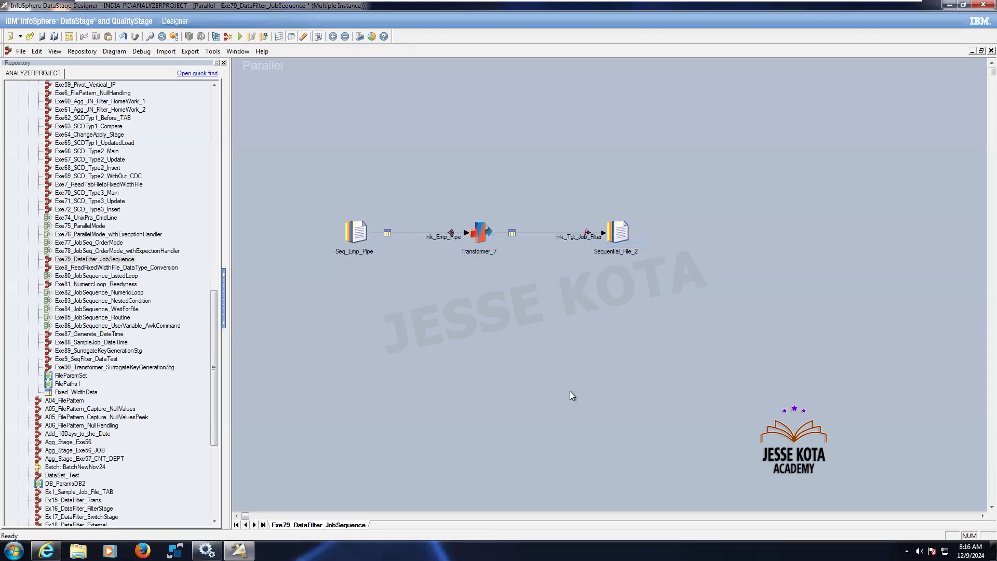
# - Rename the target stage Sequential_File_2 to Seq_Job_Filter_Tgt
pyautogui.rightClick(621, 237)
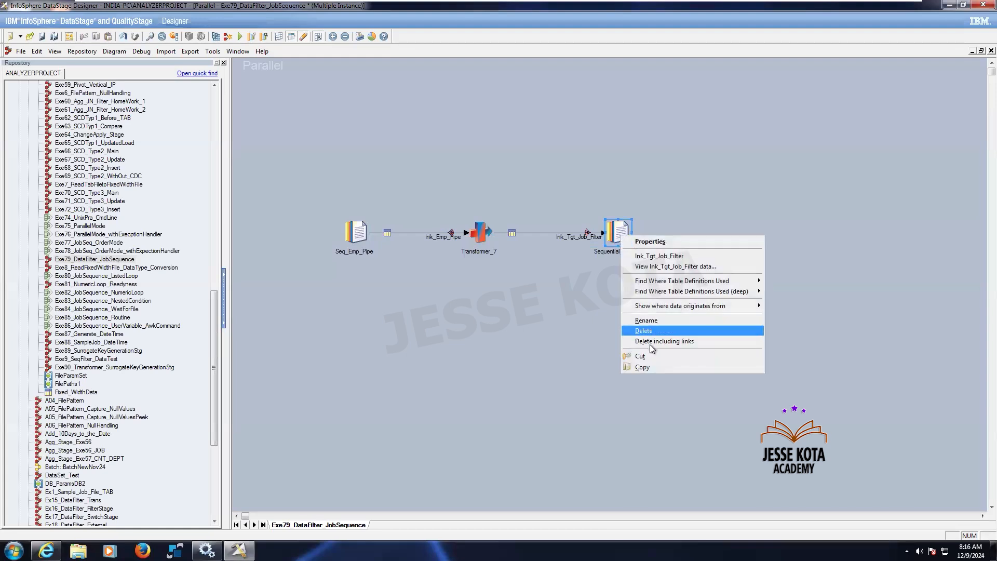
pyautogui.click(657, 322)
pyautogui.write('Seq_Job_Filter_Tgt')
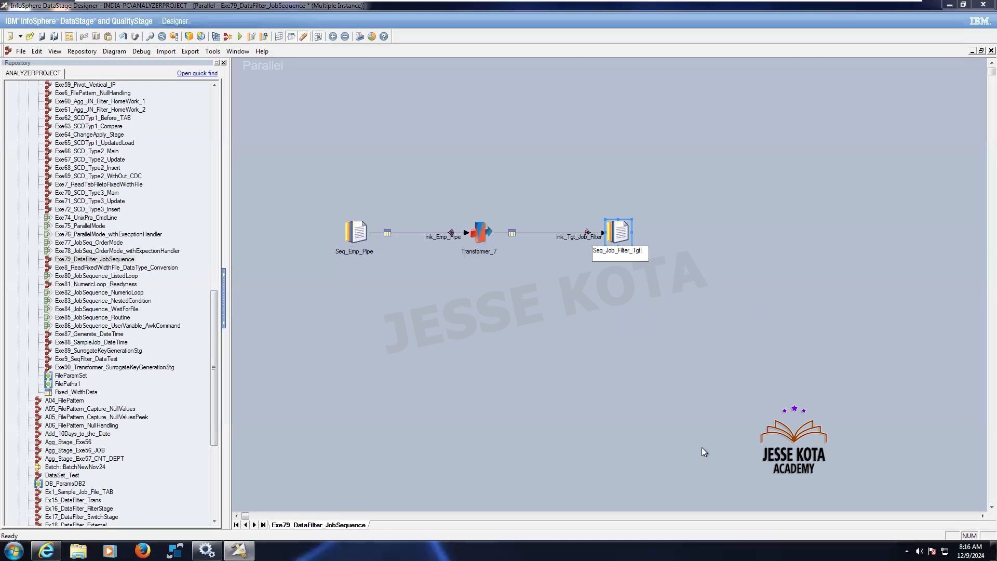
pyautogui.click(596, 412)
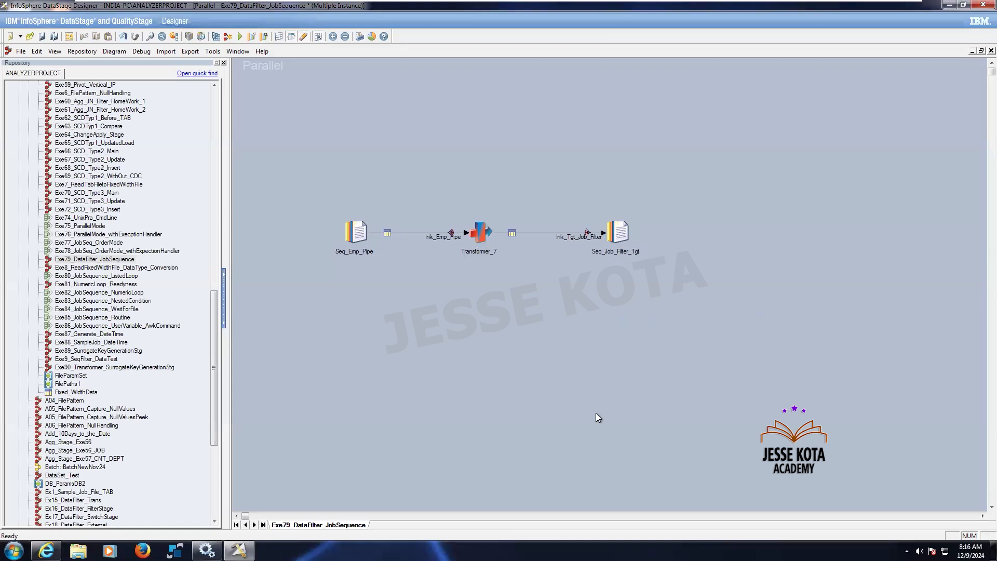
# - Show the Palette and place an empty annotation on the canvas above the Transformer stage
pyautogui.click(21, 52)
pyautogui.moveTo(54, 51)
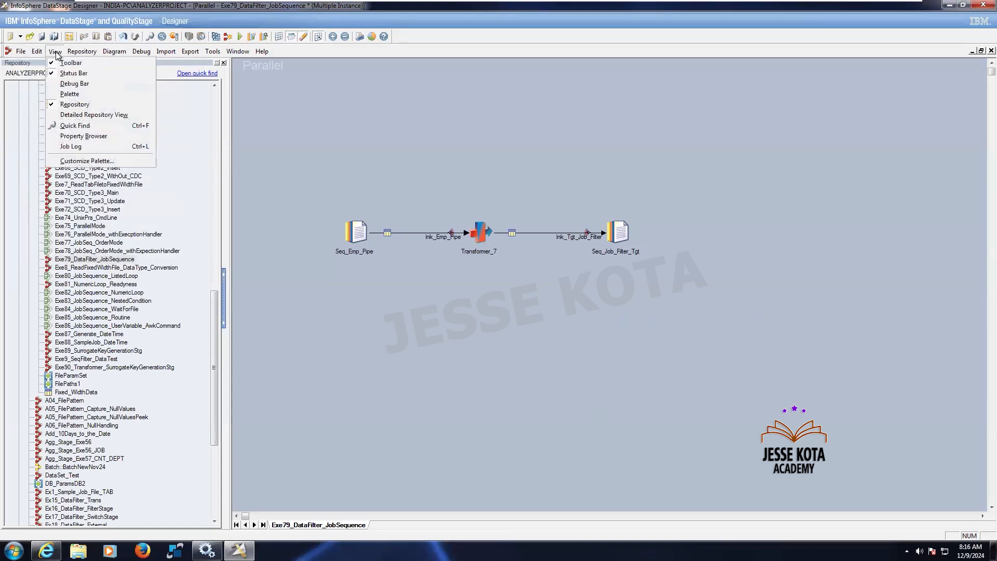
pyautogui.click(78, 94)
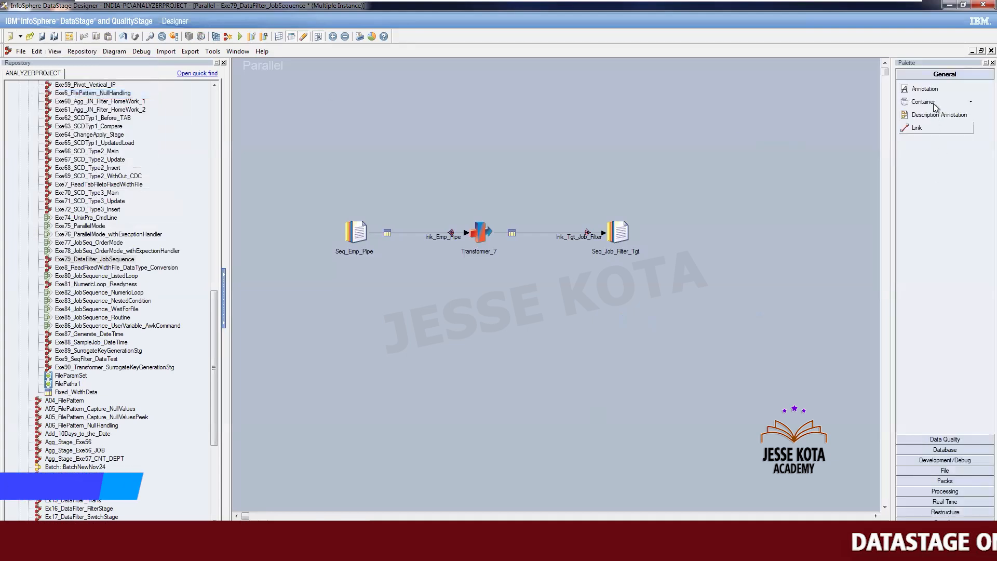
pyautogui.moveTo(933, 92)
pyautogui.mouseDown()
pyautogui.moveTo(590, 93)
pyautogui.moveTo(507, 115)
pyautogui.moveTo(450, 98)
pyautogui.mouseUp()
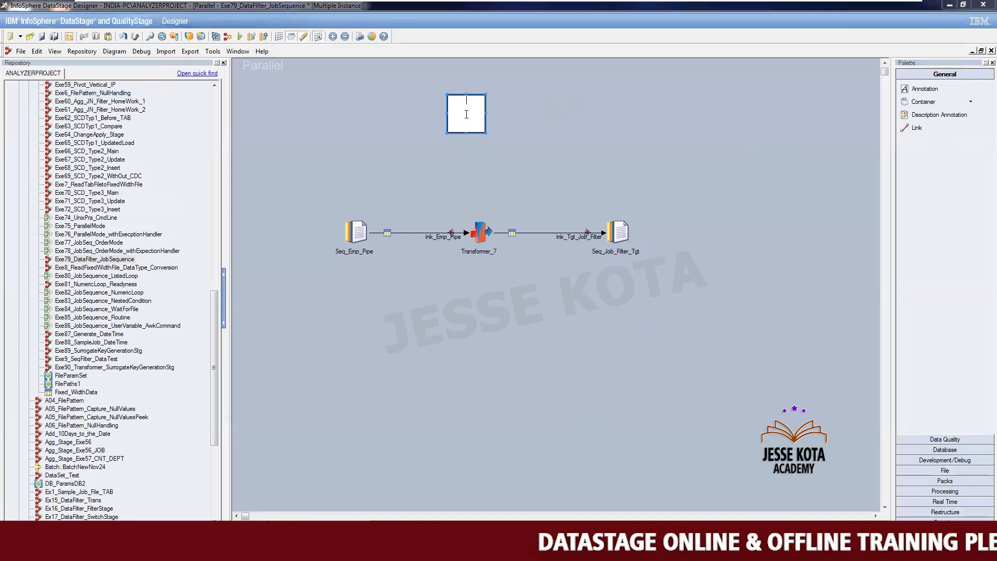
pyautogui.click(571, 157)
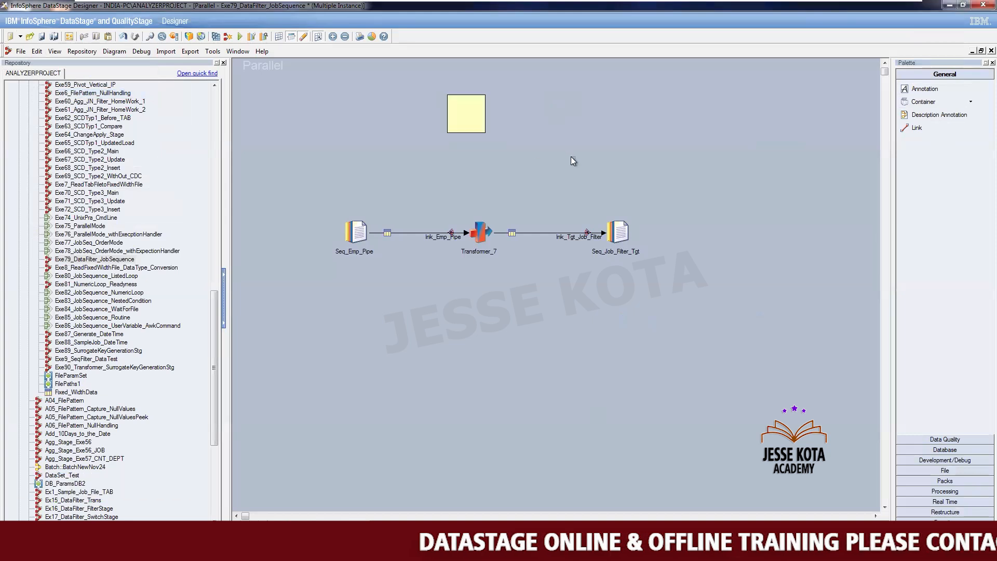
# - Set the annotation text to "This job will extract the data from employee and separate the output files which each designation."
pyautogui.doubleClick(466, 110)
pyautogui.write('This ')
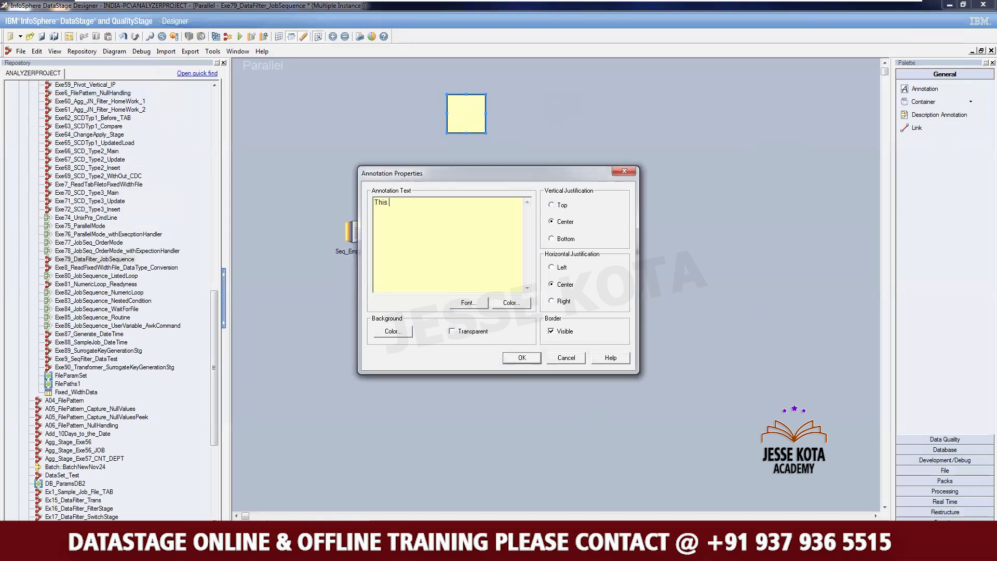
pyautogui.write('job will ')
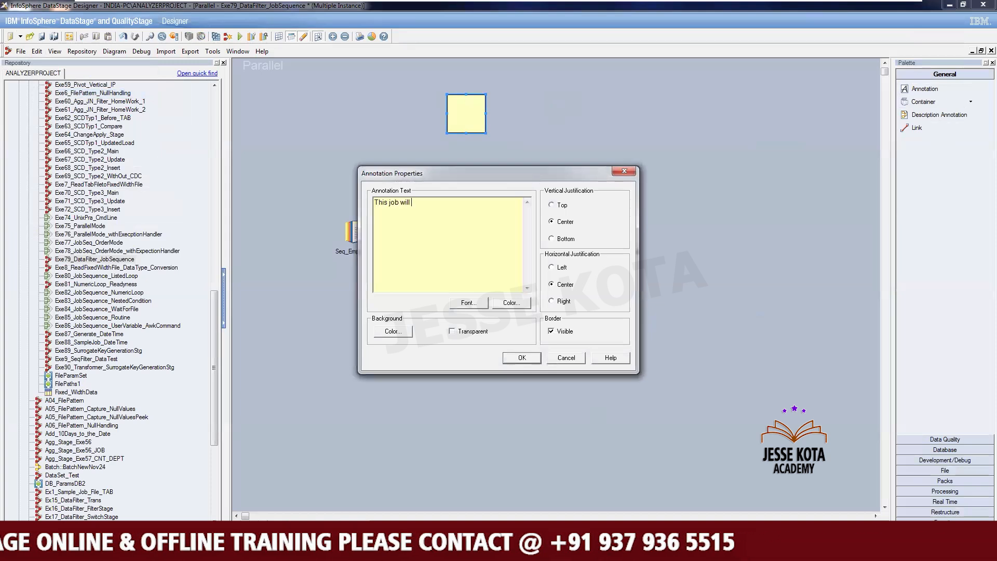
pyautogui.write('extract the ')
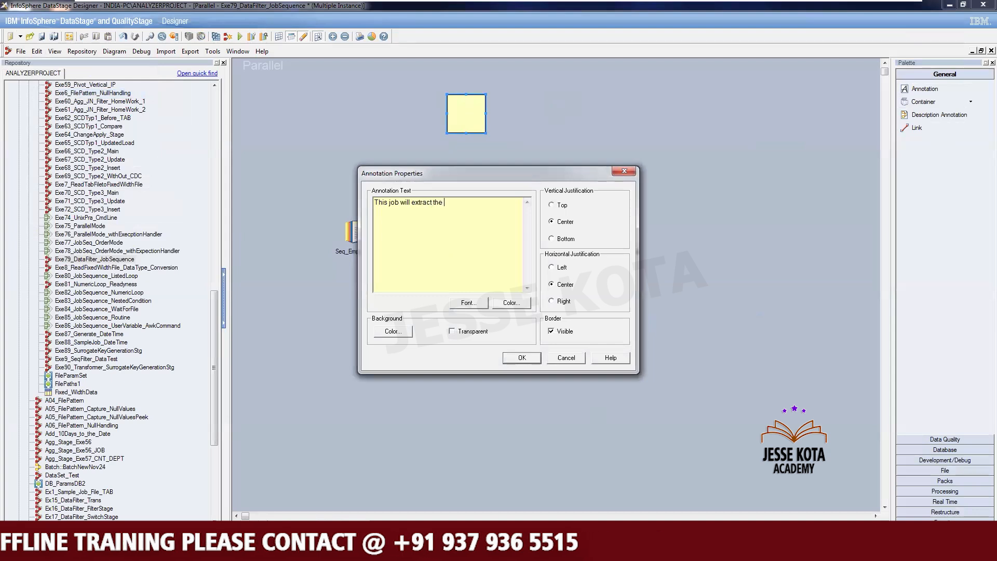
pyautogui.write('data from empli')
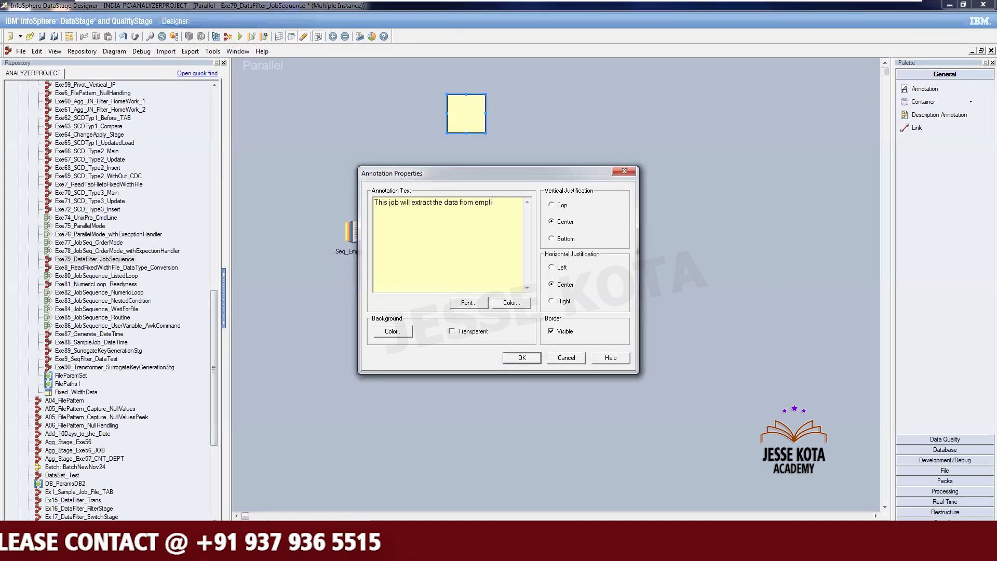
pyautogui.press('BackSpace')
pyautogui.write('o')
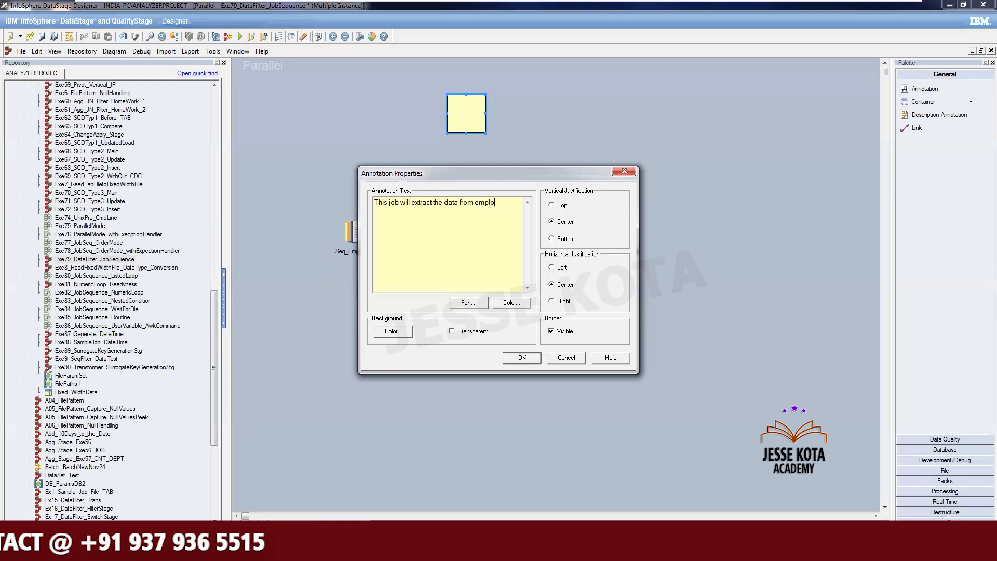
pyautogui.write('yee and')
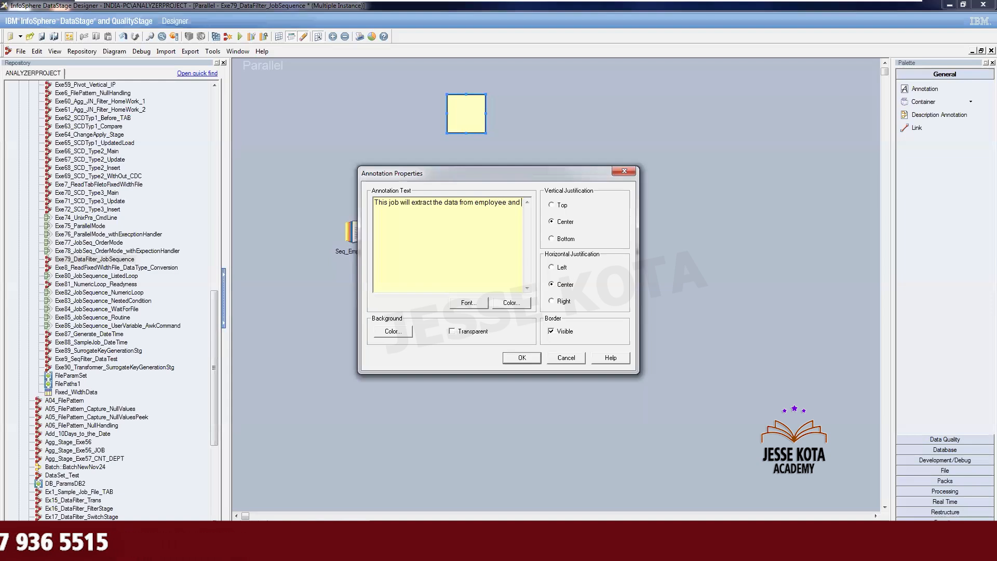
pyautogui.write(' separate the')
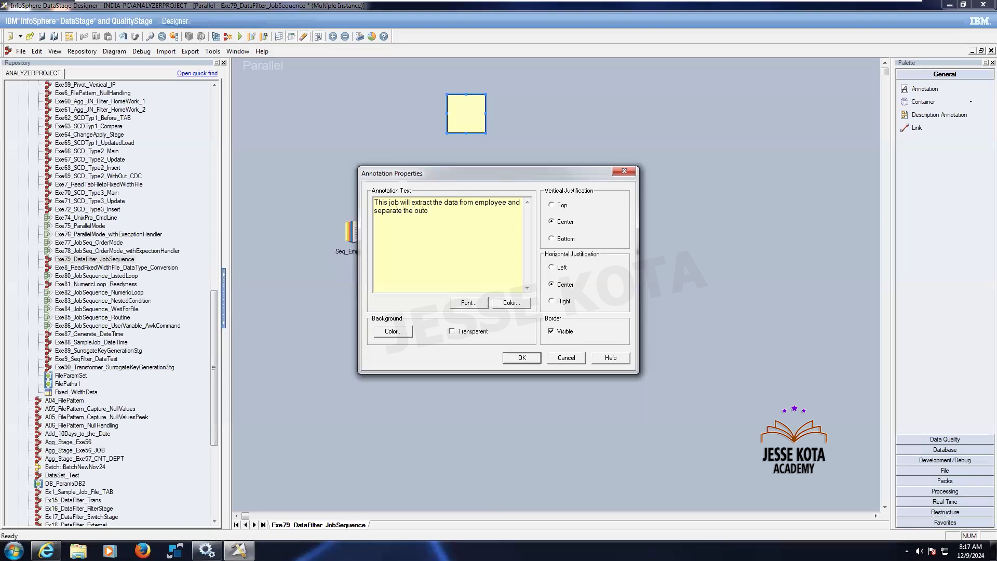
pyautogui.write('output f')
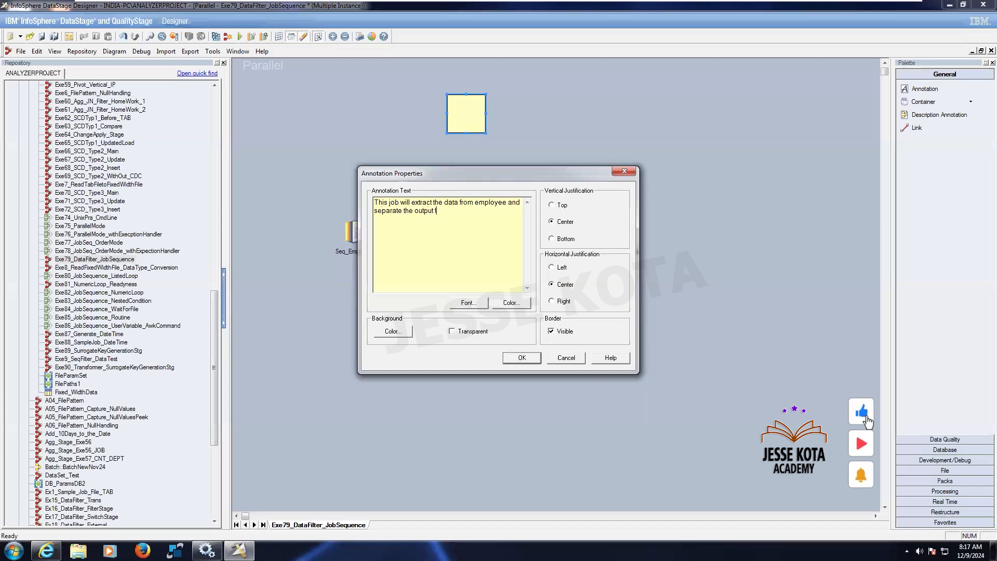
pyautogui.write('iles which')
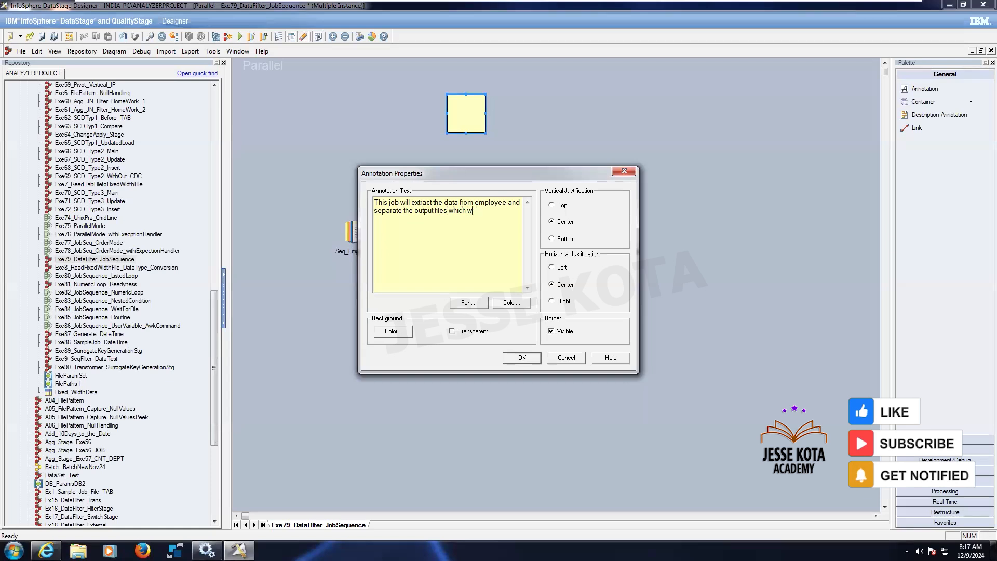
pyautogui.write(' each')
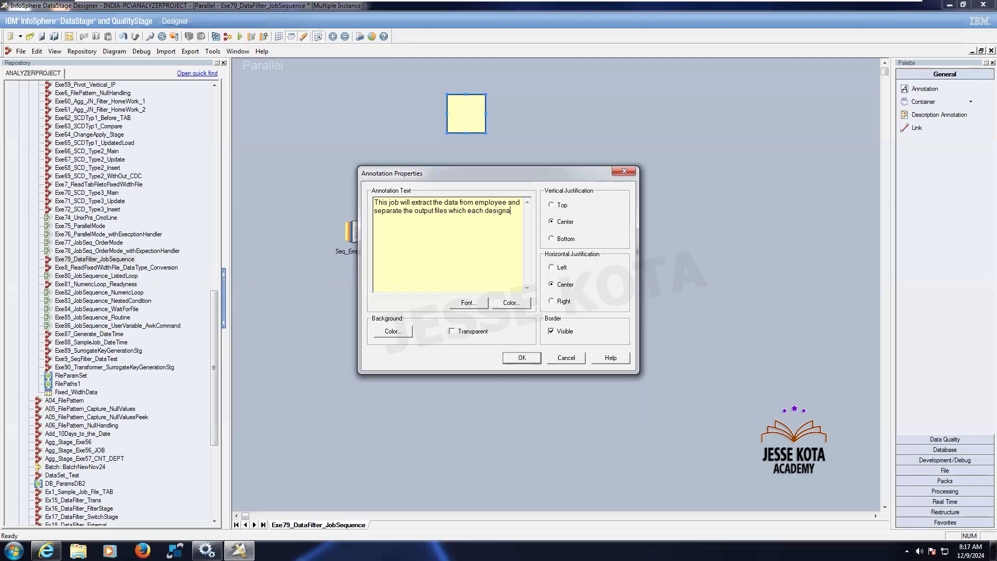
pyautogui.write('designation.')
pyautogui.click(522, 357)
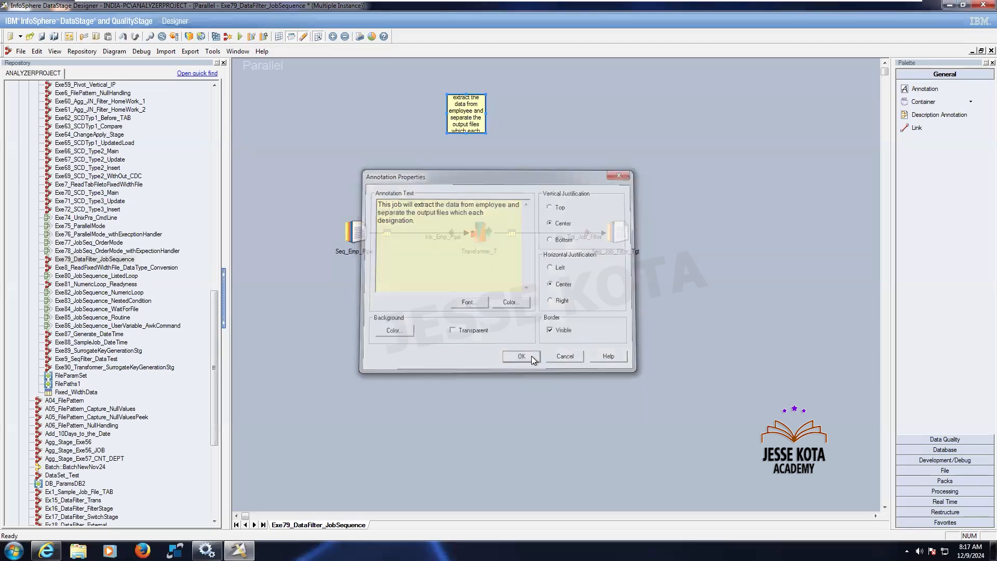
# - Extend the annotation box downward to roughly twice its height so the whole text fits
pyautogui.click(516, 144)
pyautogui.click(465, 105)
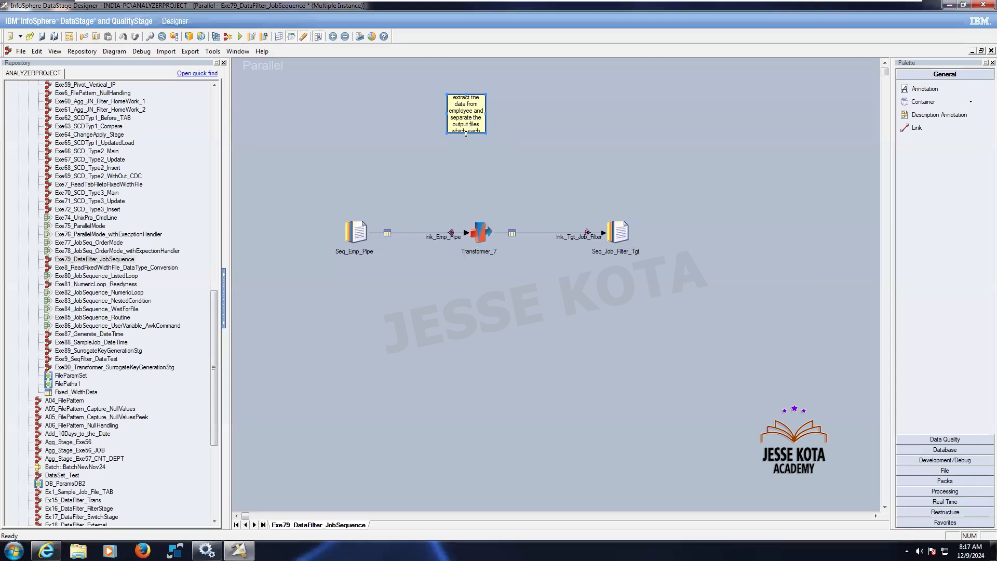
pyautogui.moveTo(467, 142); pyautogui.dragTo(467, 173)
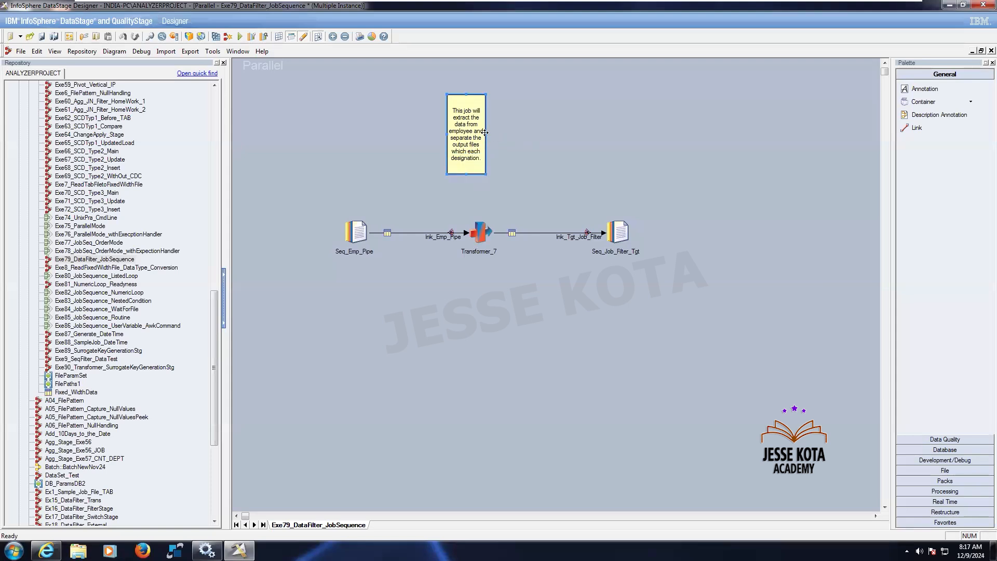
# - Widen the annotation box until its text fits on one line and shift it slightly above the stages
pyautogui.moveTo(485, 133); pyautogui.dragTo(694, 144)
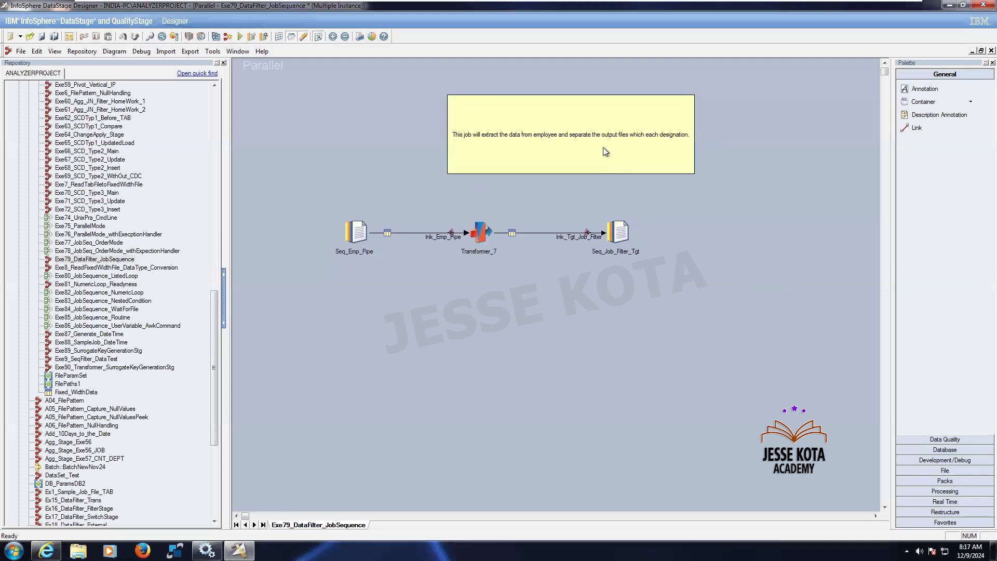
pyautogui.moveTo(568, 151)
pyautogui.mouseDown()
pyautogui.moveTo(568, 140)
pyautogui.moveTo(573, 176)
pyautogui.mouseUp()
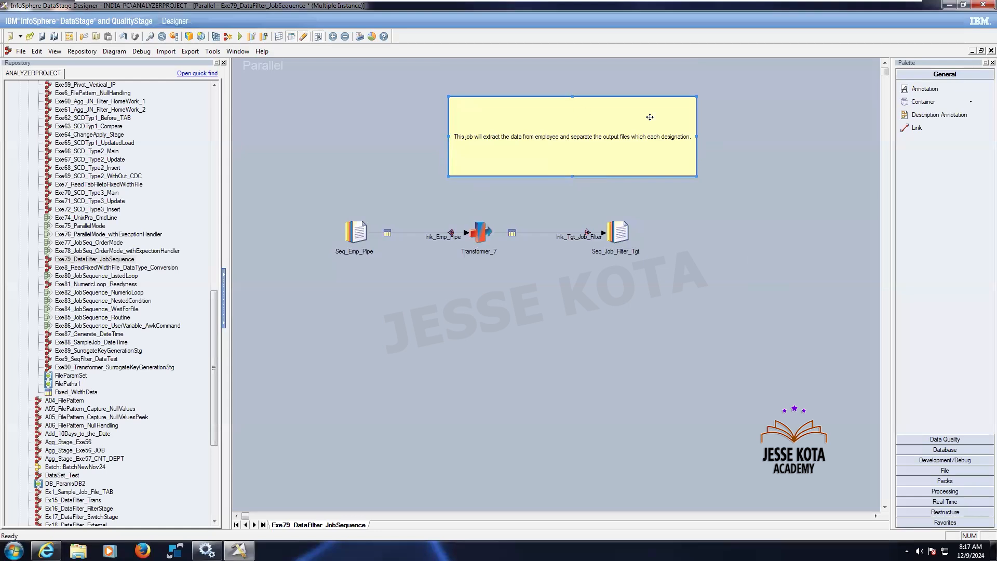
pyautogui.click(726, 145)
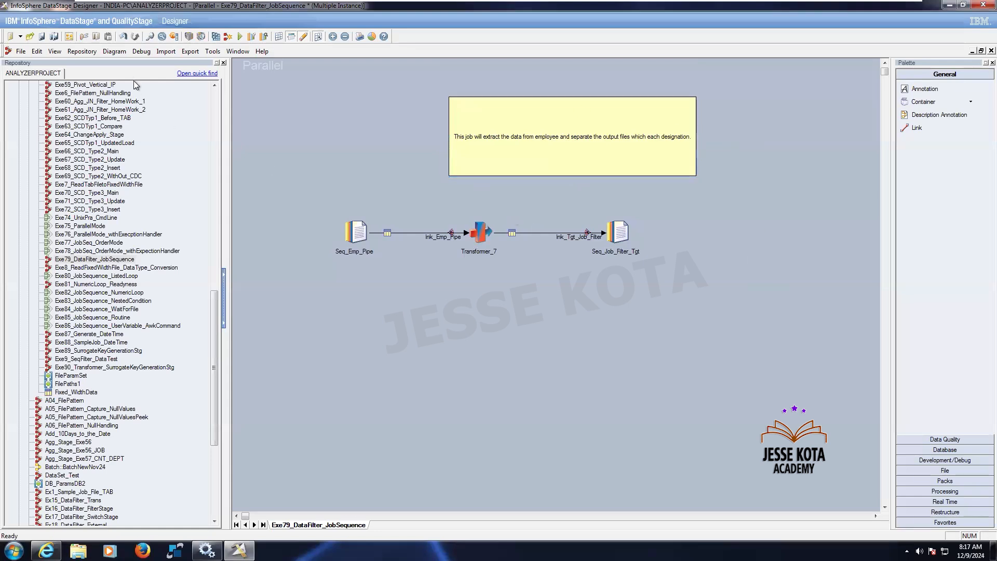
# - Re-enter the Transformer's output link constraint as lnk_Emp_Pipe.JOB = JOB_Filter, inserting JOB_Filter from the job parameters
pyautogui.doubleClick(491, 239)
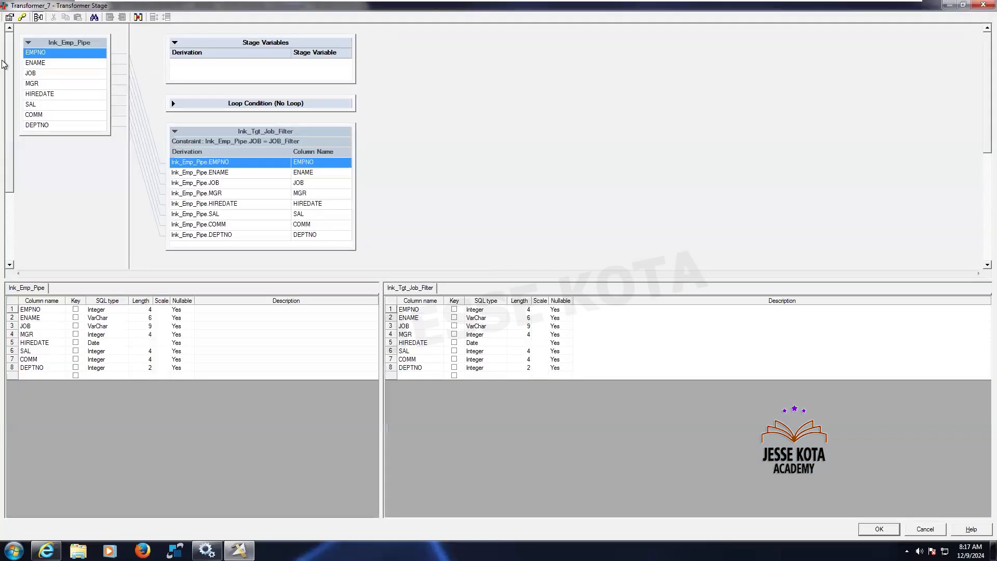
pyautogui.click(22, 17)
pyautogui.doubleClick(441, 245)
pyautogui.doubleClick(426, 251)
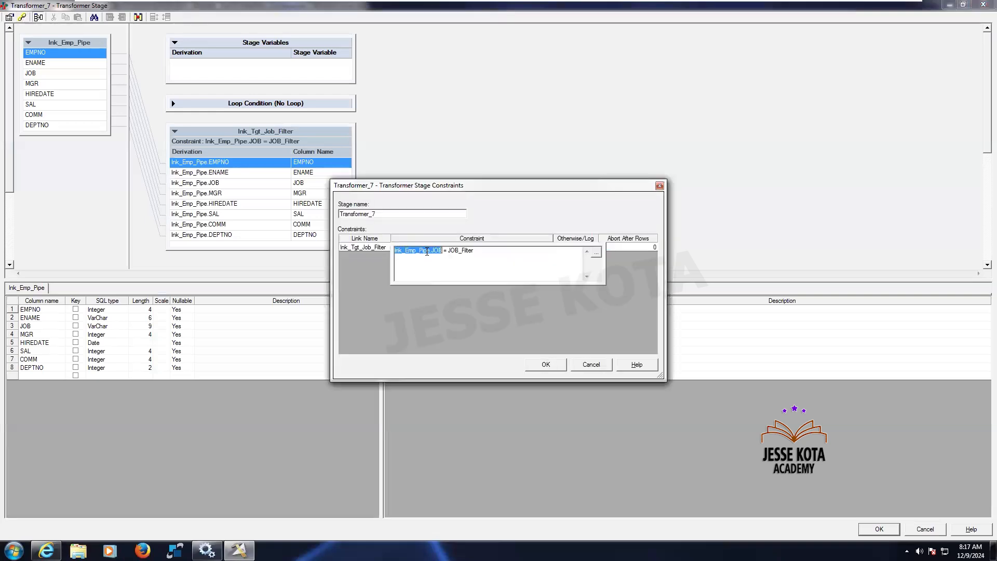
pyautogui.click(460, 254)
pyautogui.doubleClick(466, 253)
pyautogui.press('Delete')
pyautogui.click(599, 257)
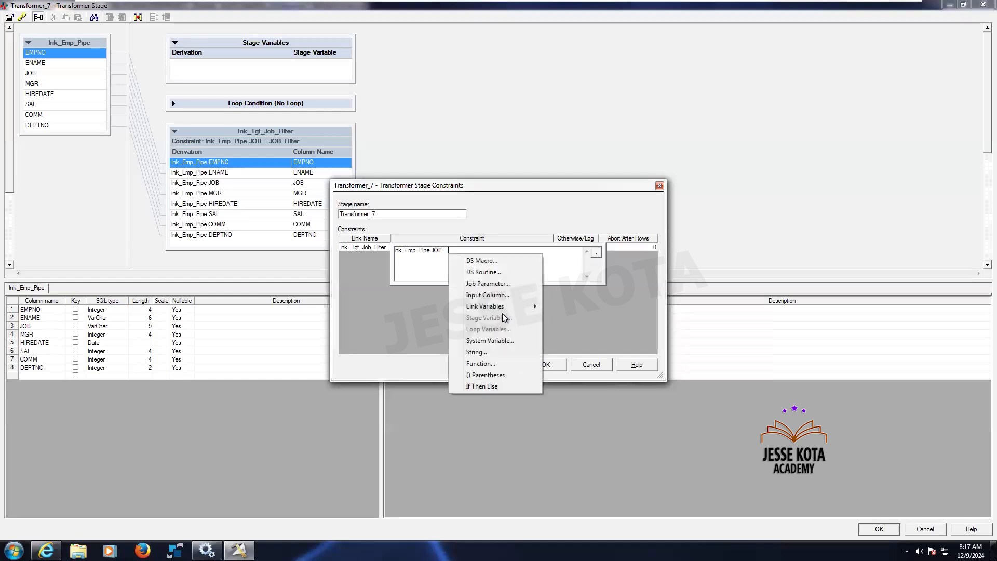
pyautogui.click(503, 285)
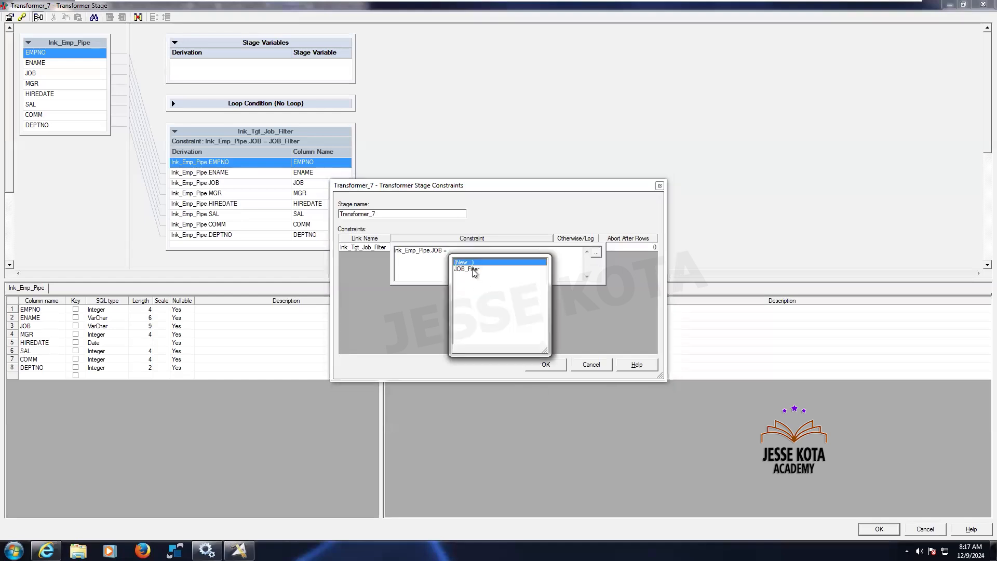
pyautogui.doubleClick(473, 269)
pyautogui.click(545, 366)
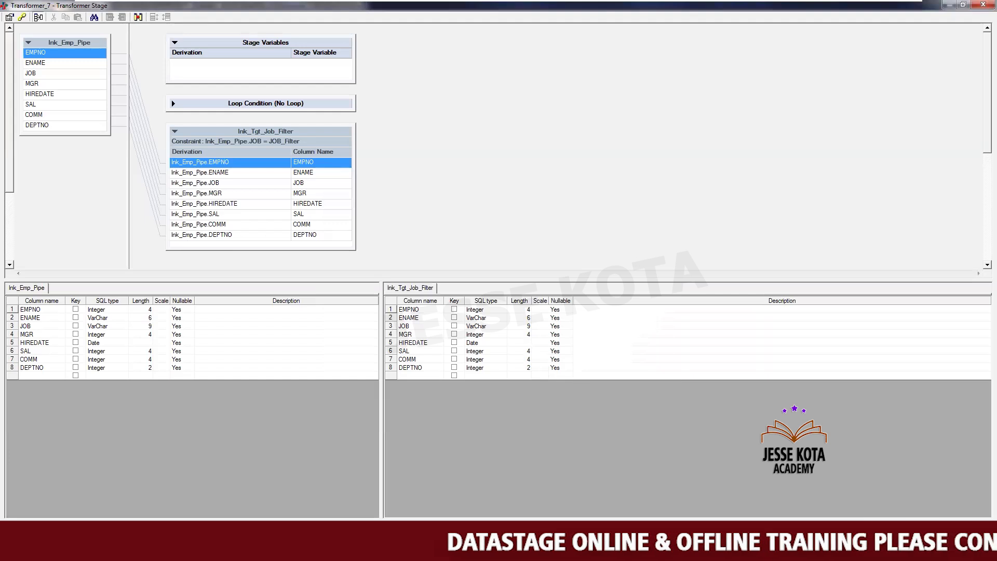
pyautogui.click(877, 529)
# - Rename the Transformer_7 stage to xfm_Job_Filter
pyautogui.rightClick(484, 234)
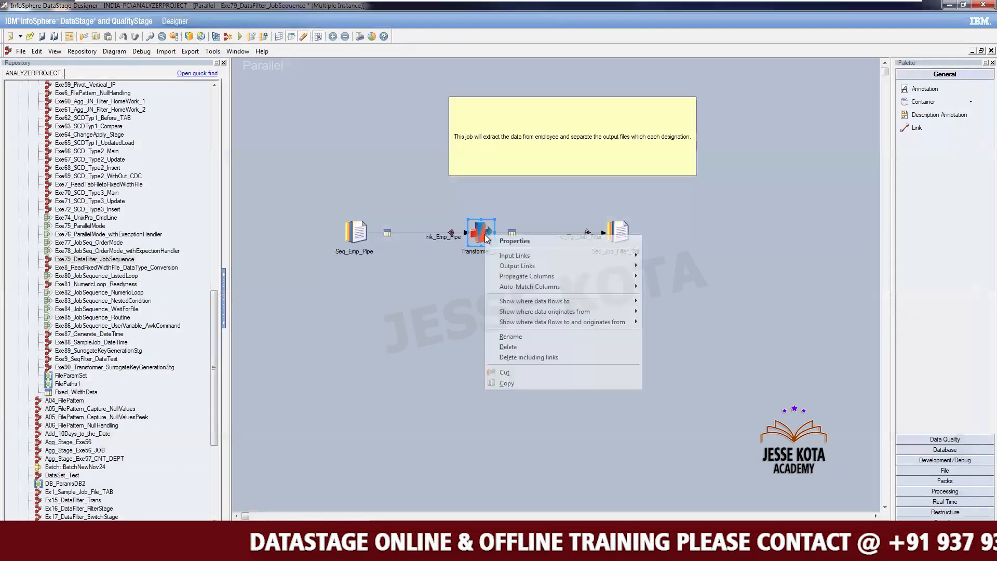
pyautogui.click(513, 341)
pyautogui.write('x')
pyautogui.write('_Job')
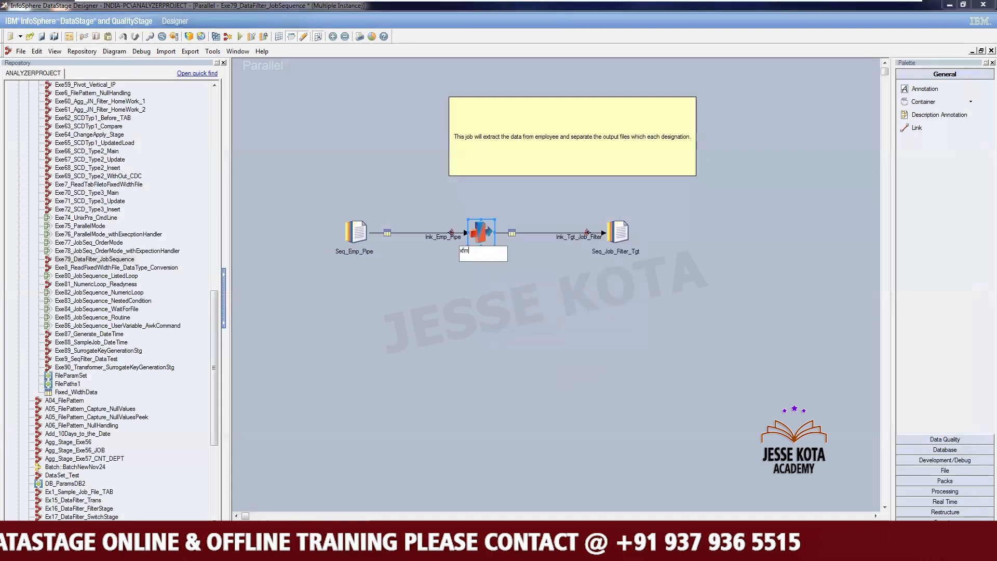
pyautogui.write('_Filter')
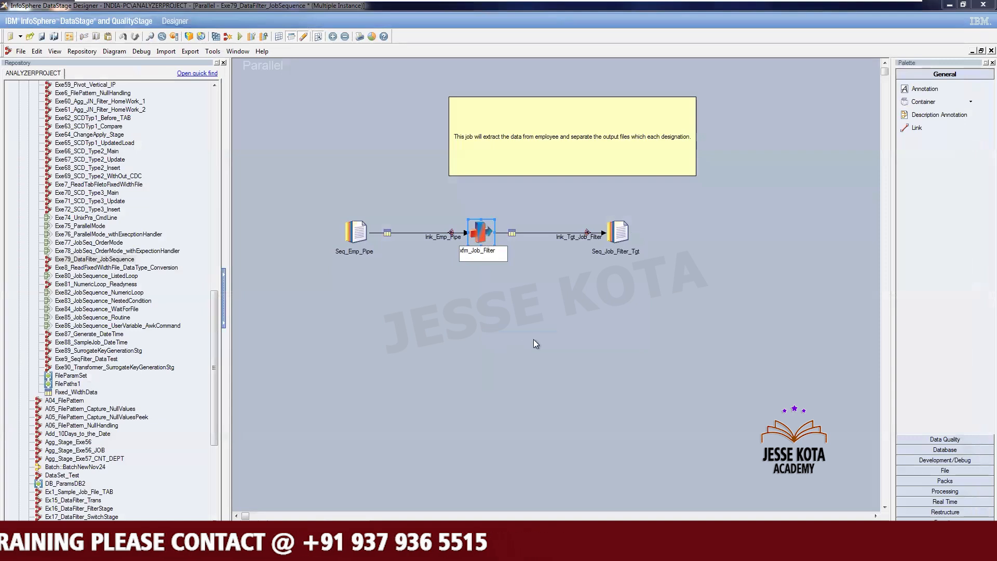
pyautogui.click(414, 312)
pyautogui.moveTo(298, 189); pyautogui.dragTo(699, 307)
pyautogui.click(697, 306)
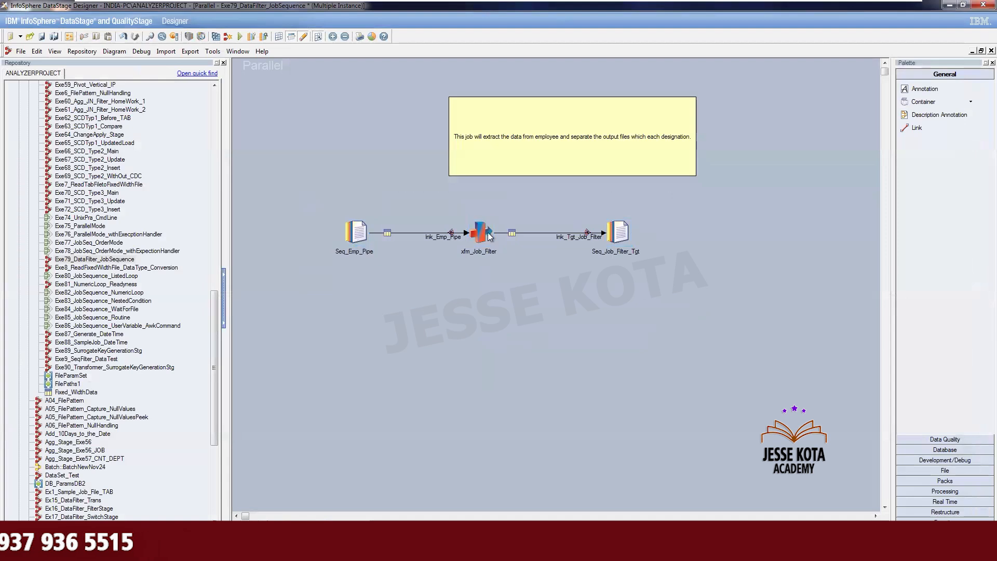
# - Compile the Exe79_DataFilter_JobSequence job and open the Exe80_JobSequence_ListedLoop sequence
pyautogui.click(227, 36)
pyautogui.click(477, 294)
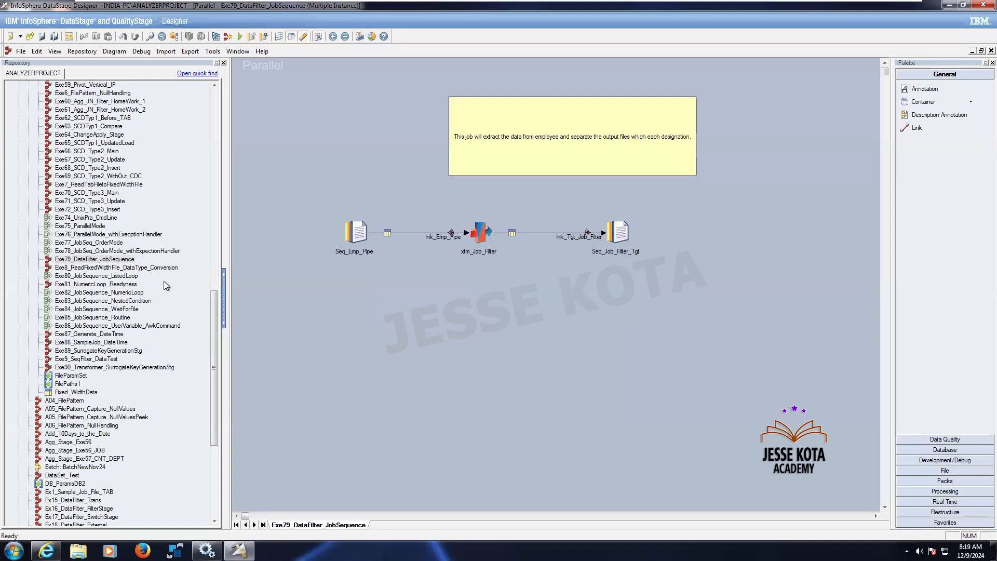
pyautogui.doubleClick(107, 276)
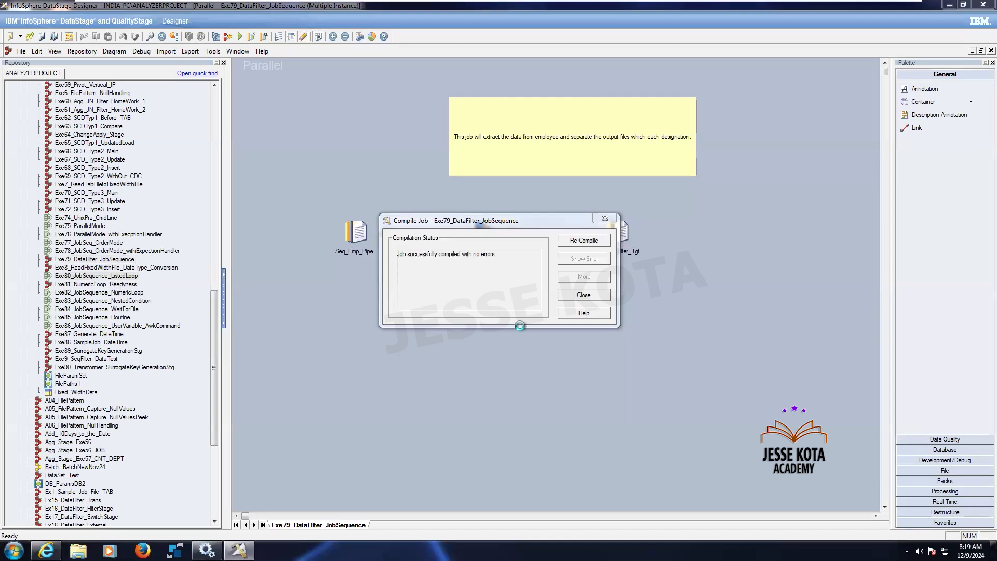
pyautogui.click(582, 294)
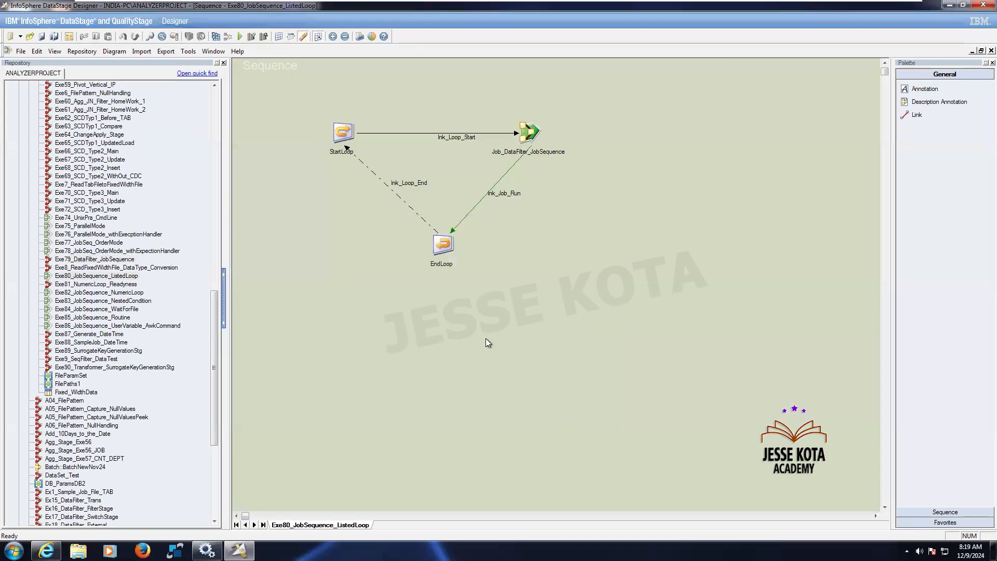
pyautogui.hotkey('ctrl', 'Tab')
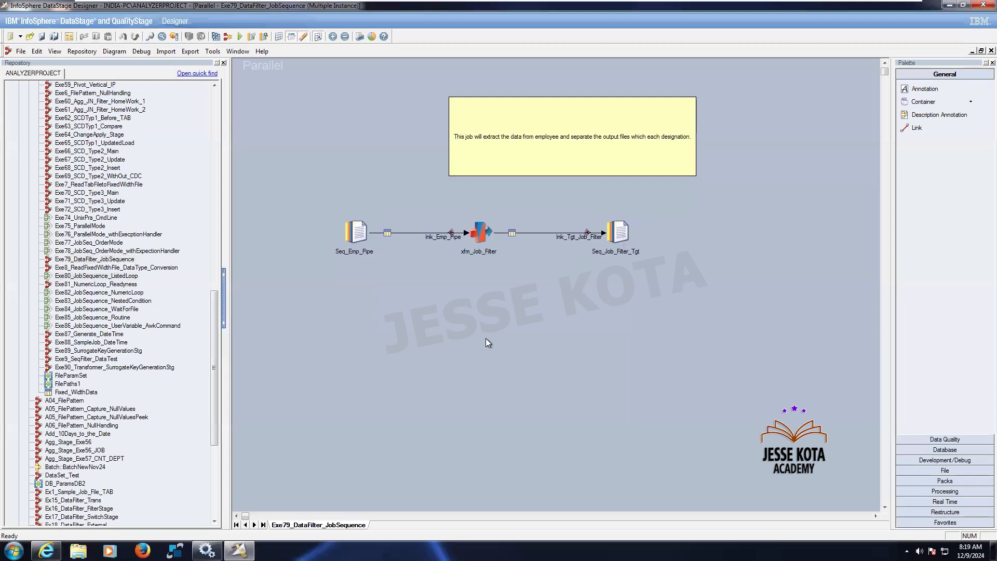
pyautogui.hotkey('ctrl', 'Tab')
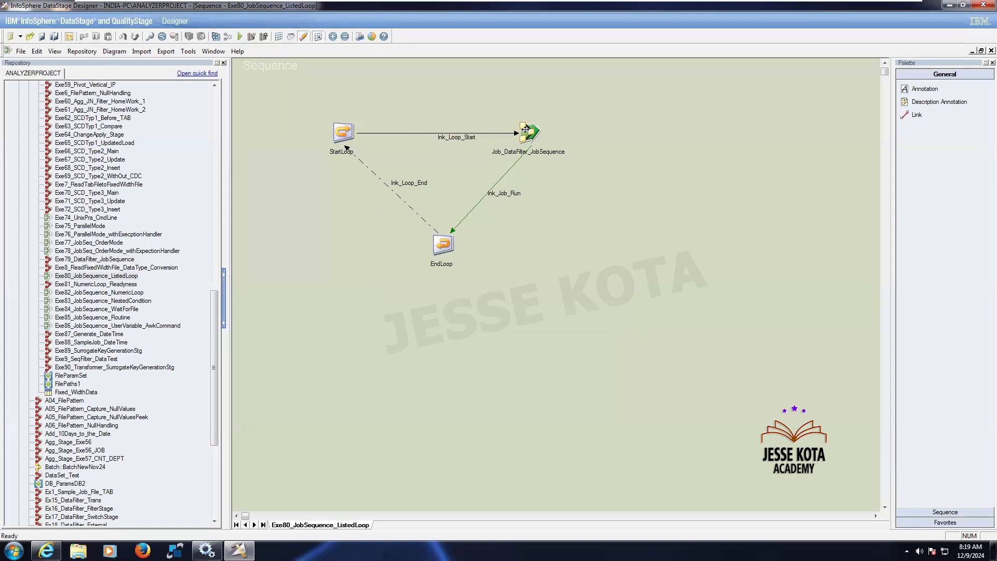
# - Spread the Job_DataFilter_JobSequence and EndLoop activities further apart on the canvas and show the available Sequence activities
pyautogui.moveTo(541, 134); pyautogui.dragTo(617, 156)
pyautogui.moveTo(438, 246); pyautogui.dragTo(378, 309)
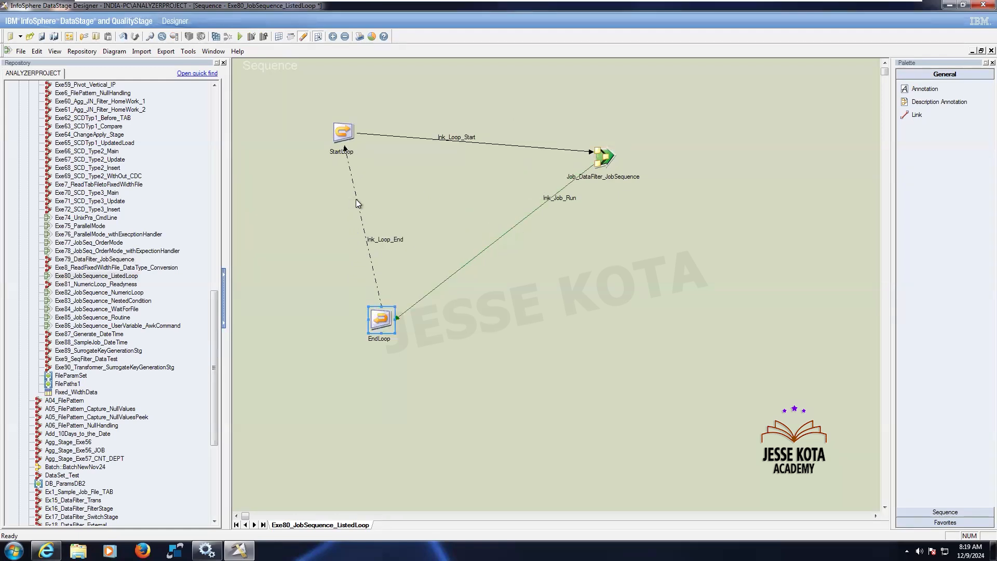
pyautogui.click(958, 510)
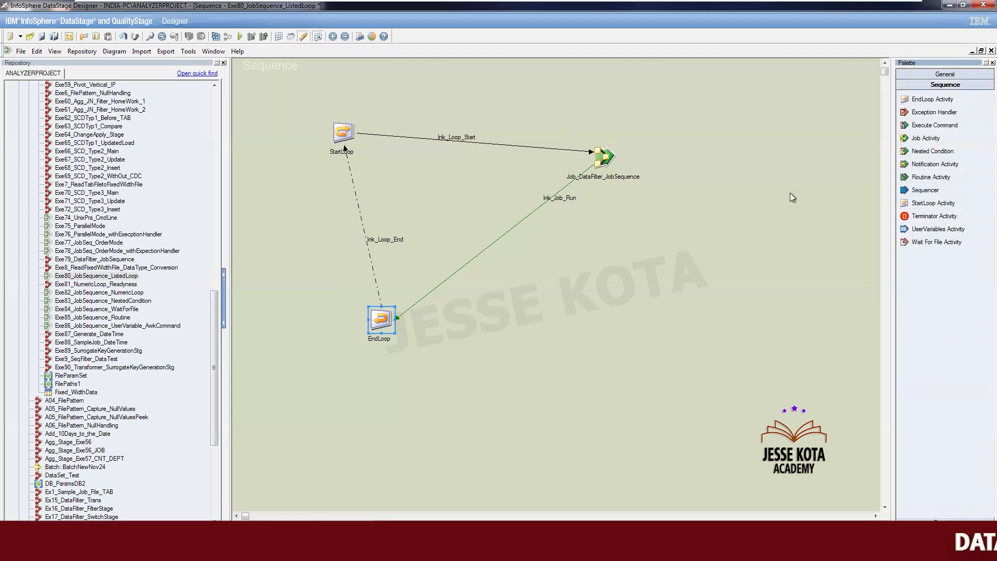
# - Detach lnk_Loop_End from StartLoop and lnk_Loop_Start from the Job_DataFilter_JobSequence activity
pyautogui.click(347, 161)
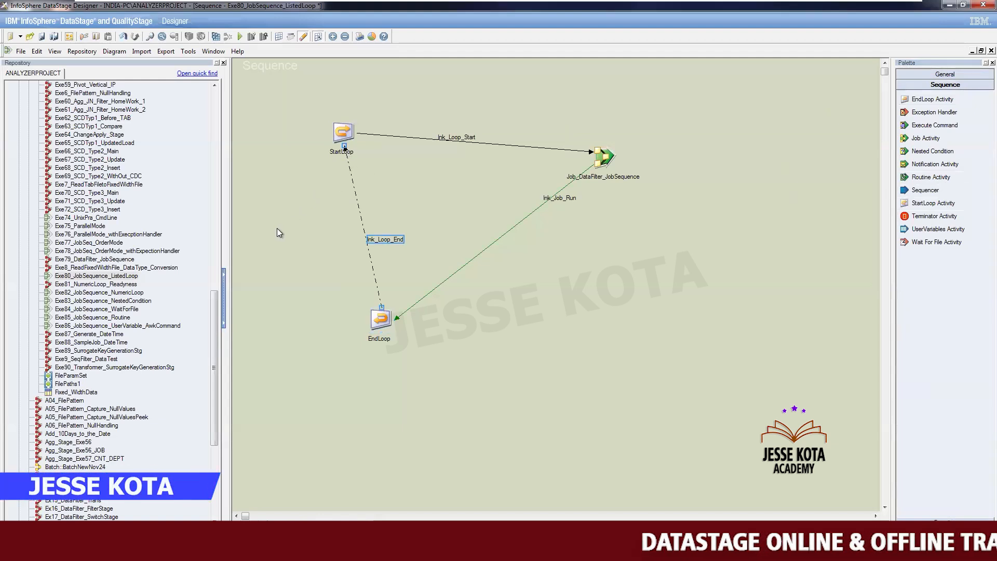
pyautogui.moveTo(344, 147); pyautogui.dragTo(277, 228)
pyautogui.click(446, 140)
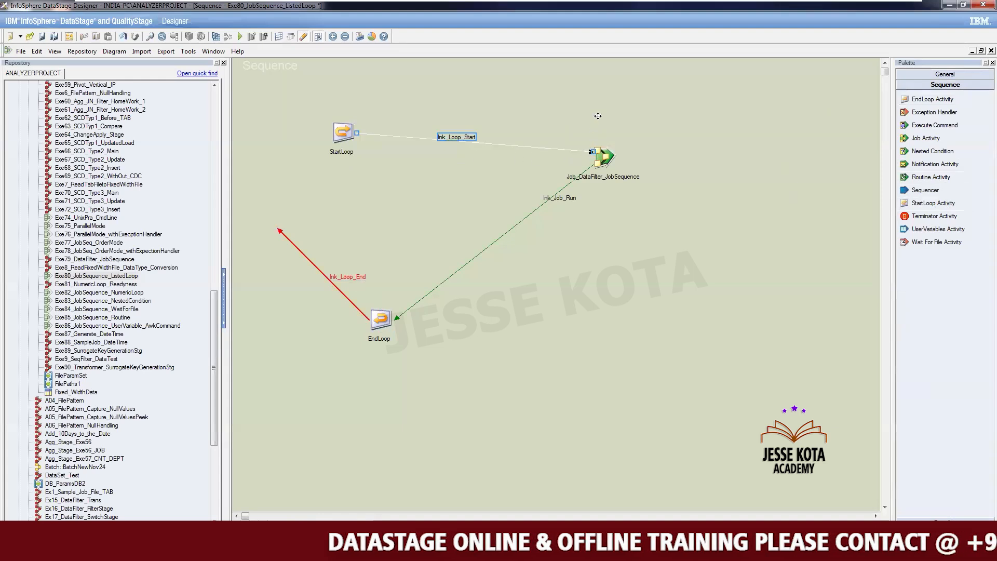
pyautogui.moveTo(592, 152); pyautogui.dragTo(596, 100)
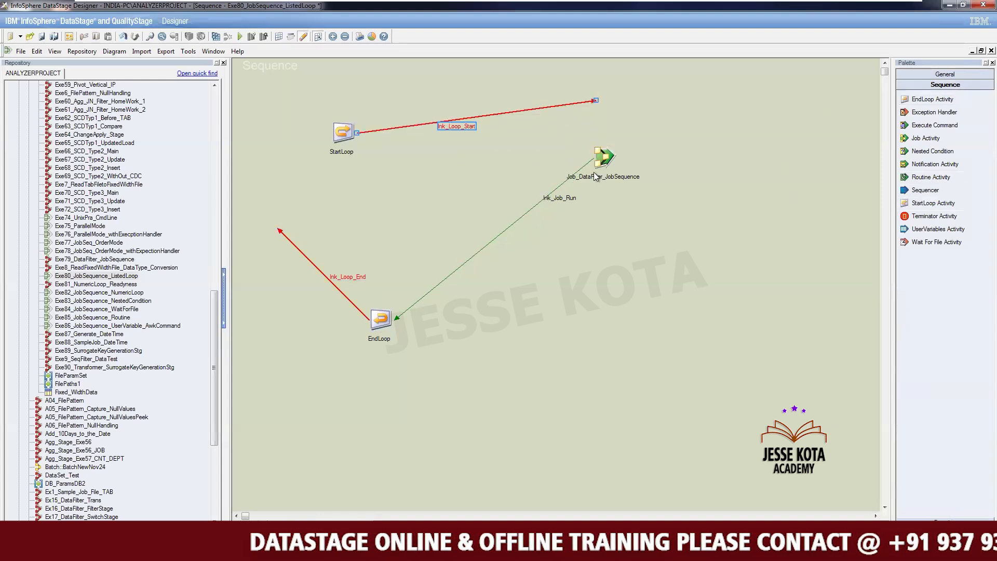
pyautogui.click(397, 319)
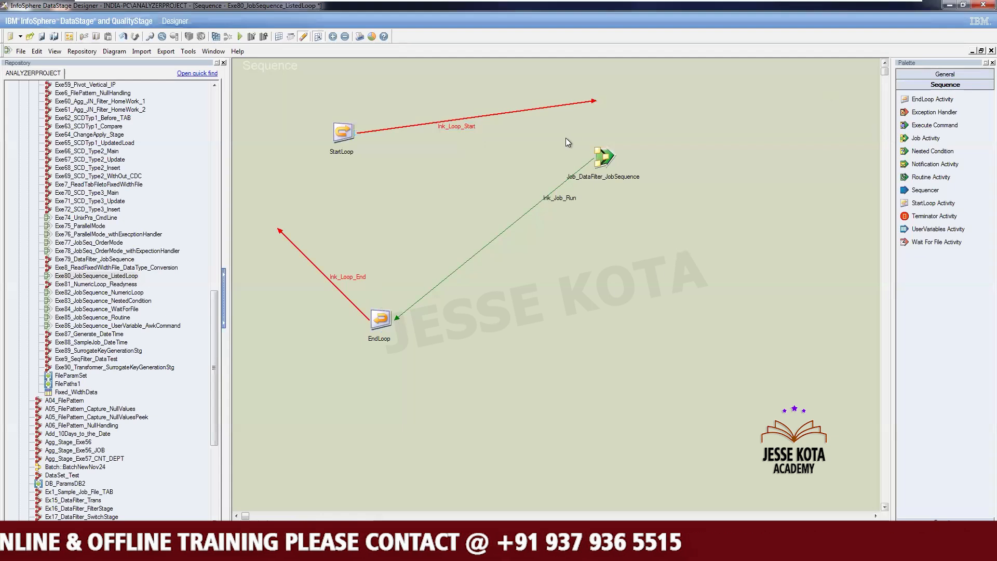
# - Reattach lnk_Loop_Start to the Job_DataFilter_JobSequence activity and lnk_Loop_End to StartLoop, repositioning both activities
pyautogui.moveTo(606, 157); pyautogui.dragTo(605, 105)
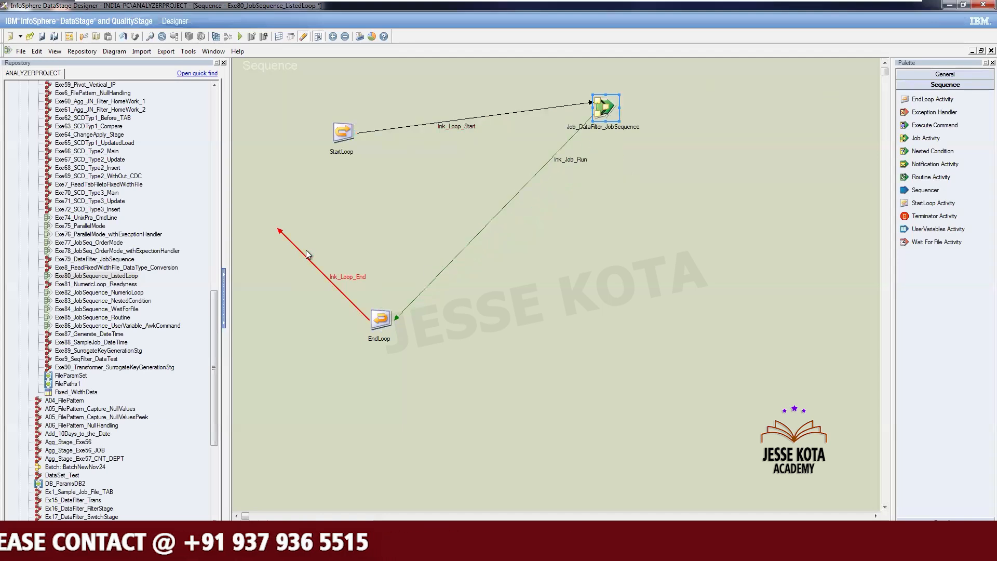
pyautogui.moveTo(336, 138); pyautogui.dragTo(312, 119)
pyautogui.click(605, 107)
pyautogui.moveTo(621, 123); pyautogui.dragTo(645, 146)
pyautogui.click(320, 136)
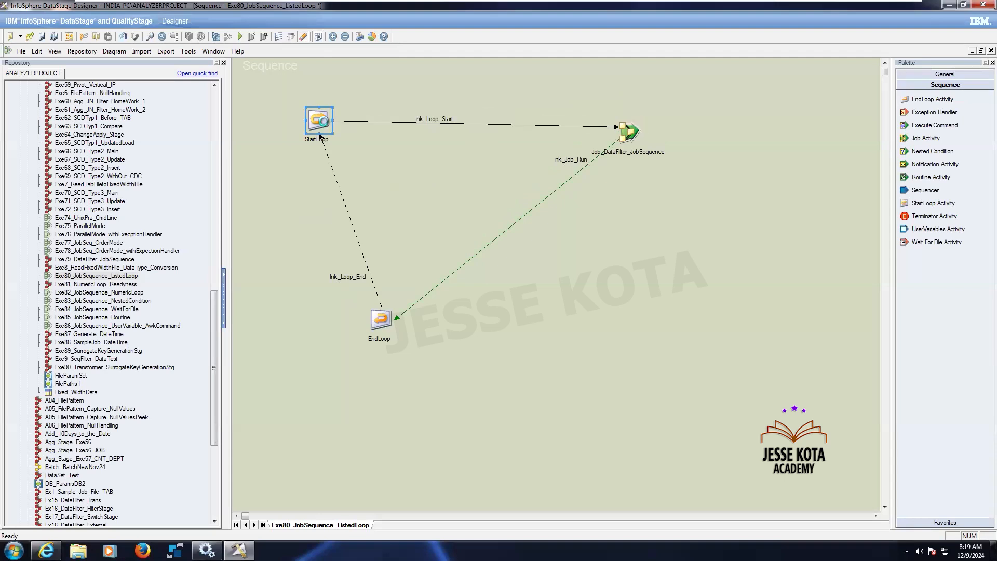
# - Open the StartLoop activity and examine its loop type, delimited values and delimiter
pyautogui.doubleClick(325, 125)
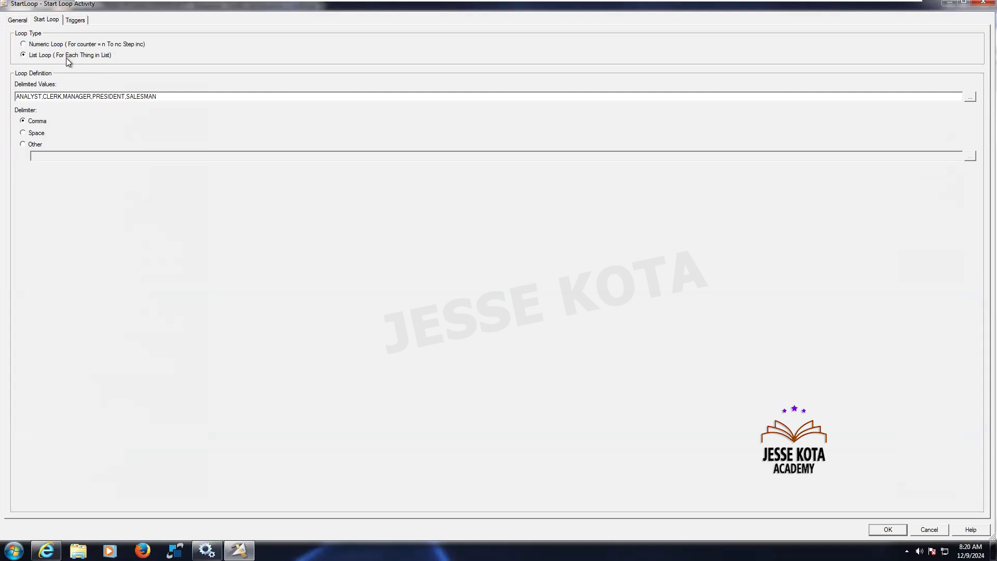
pyautogui.doubleClick(127, 99)
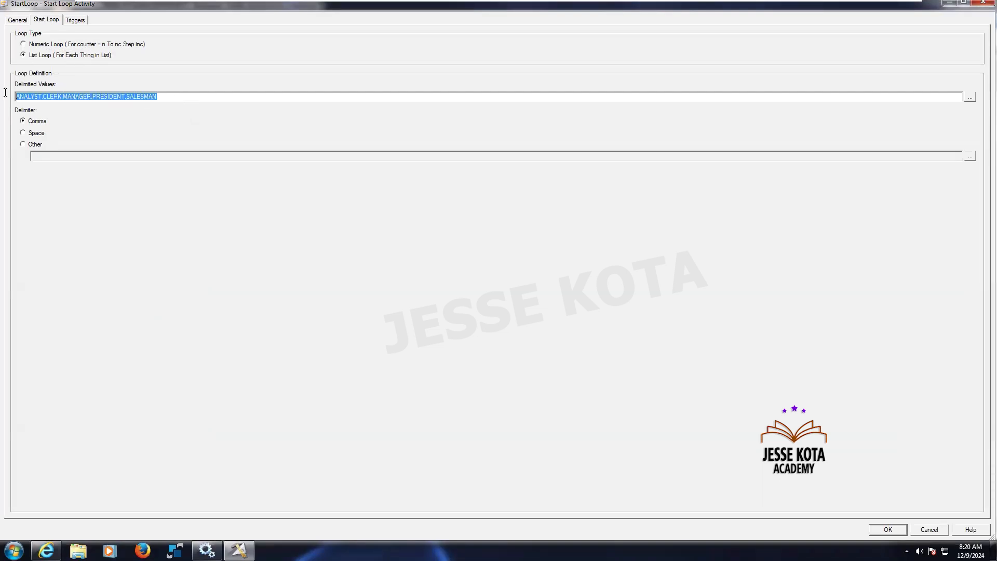
pyautogui.click(164, 95)
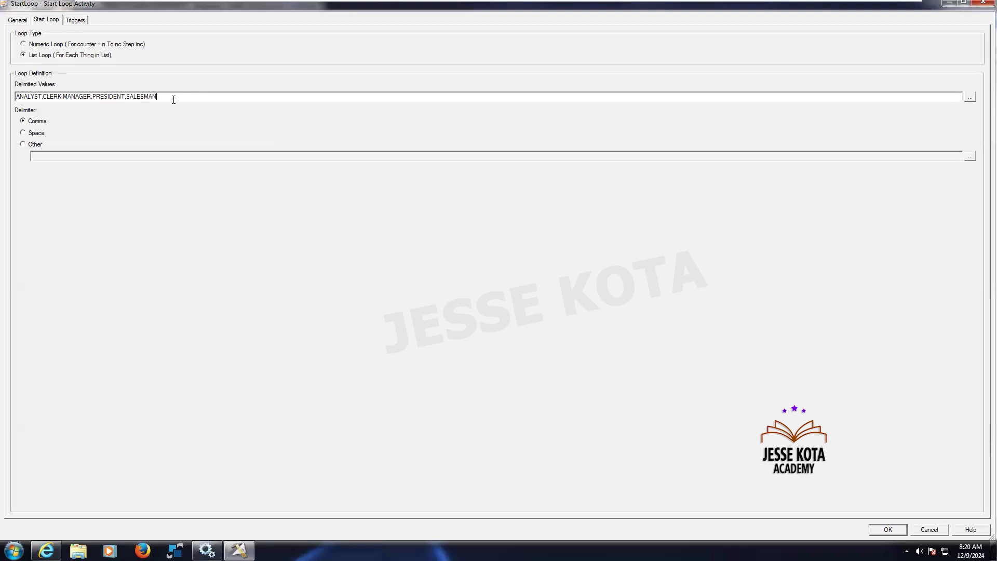
pyautogui.moveTo(175, 98); pyautogui.dragTo(5, 97)
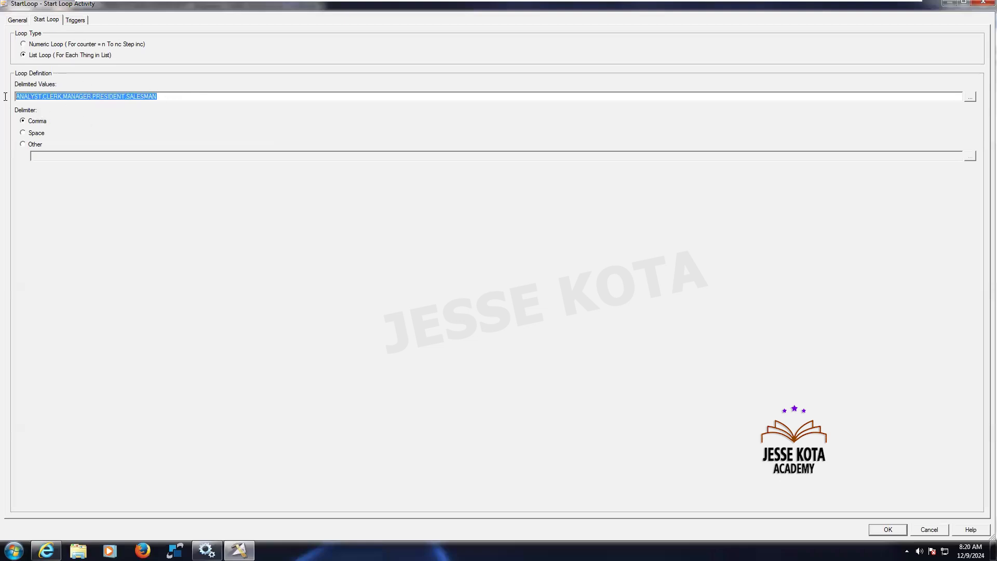
pyautogui.click(169, 96)
pyautogui.doubleClick(55, 97)
pyautogui.click(178, 95)
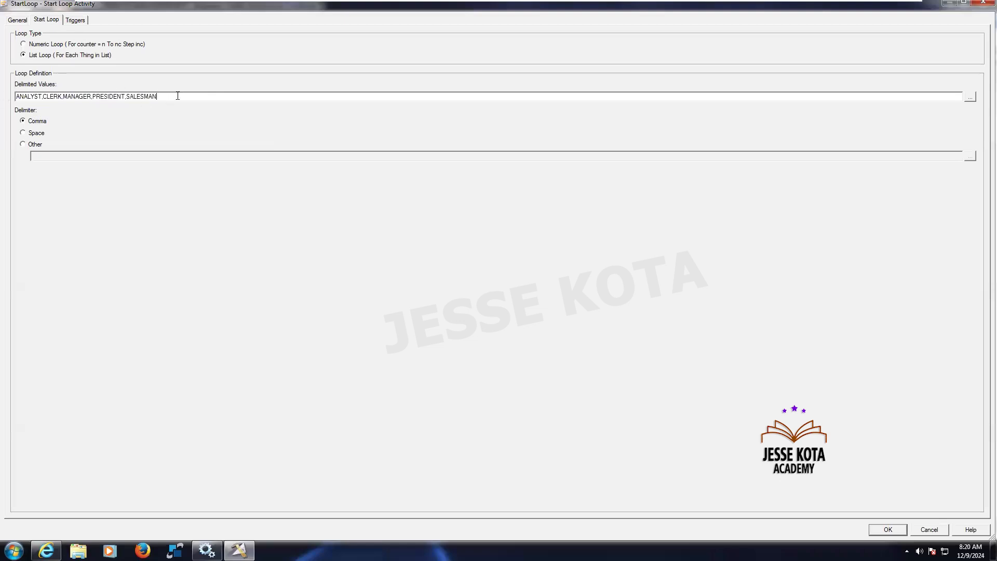
pyautogui.doubleClick(50, 97)
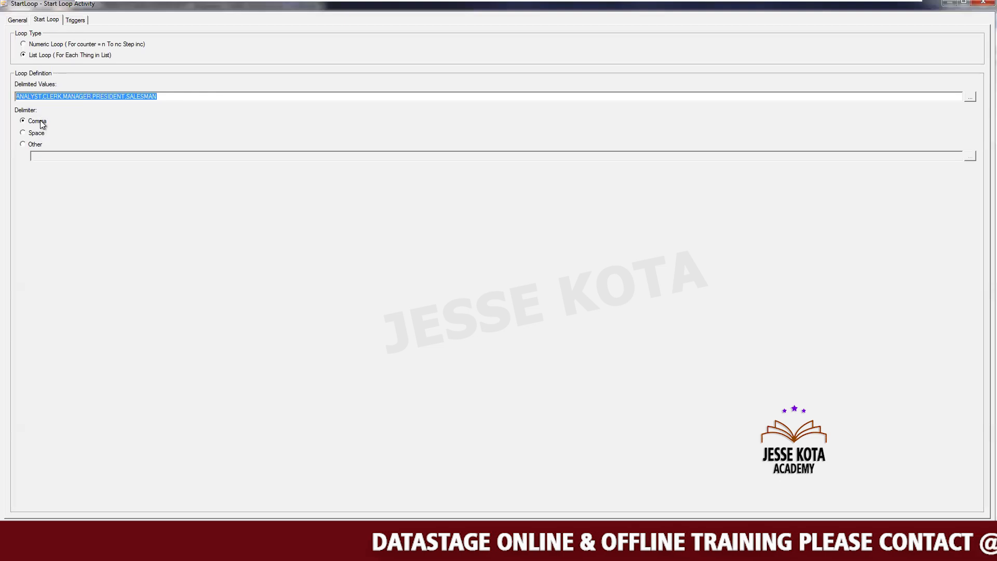
# - Check the trigger expression types offered for lnk_Loop_Start in the StartLoop activity and close its properties
pyautogui.click(82, 18)
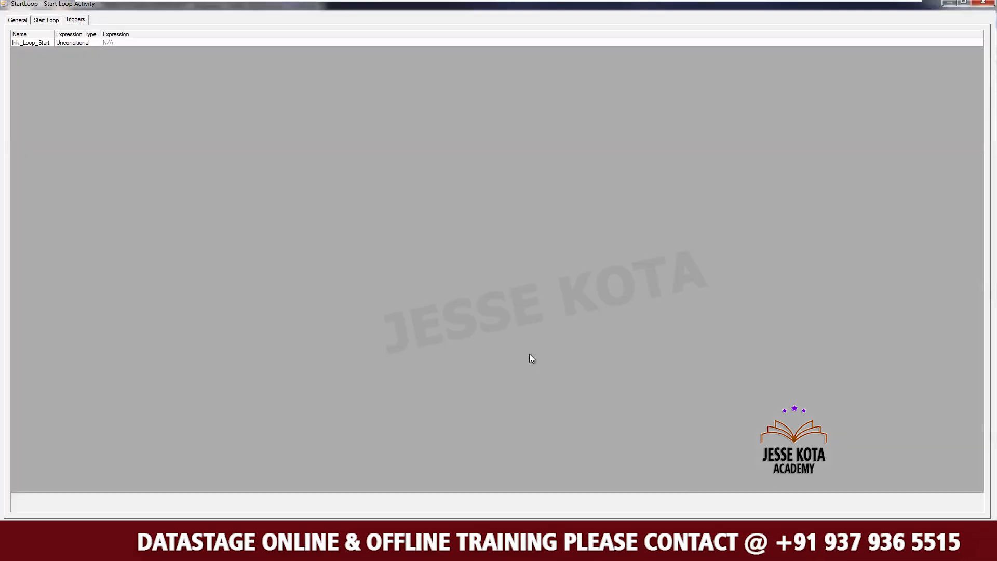
pyautogui.click(83, 42)
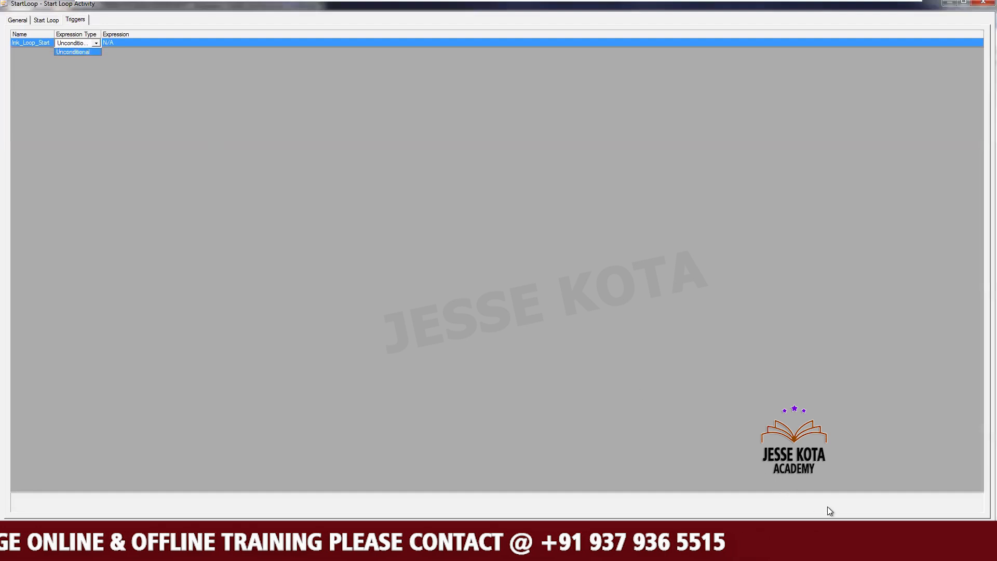
pyautogui.click(878, 535)
pyautogui.click(877, 535)
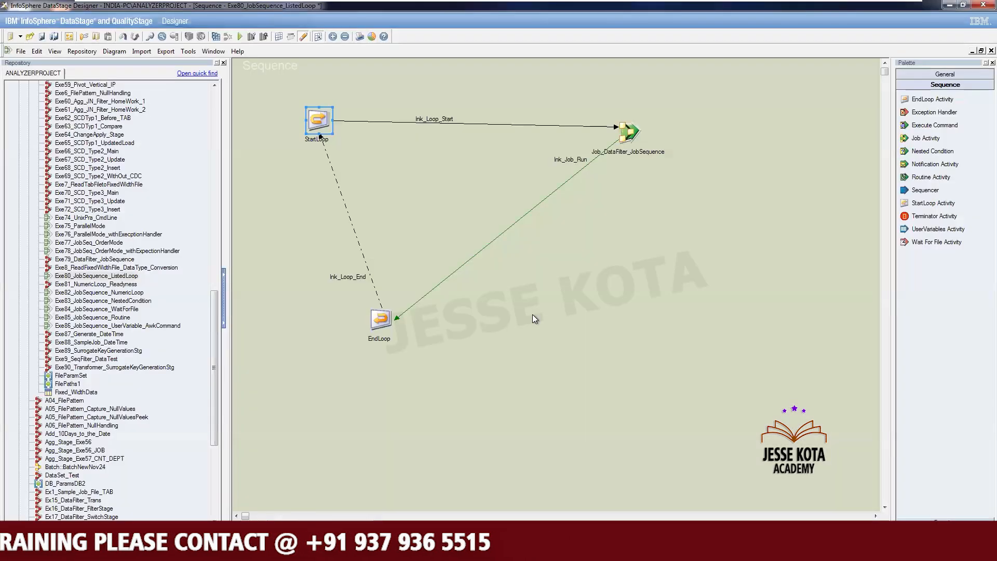
pyautogui.click(533, 315)
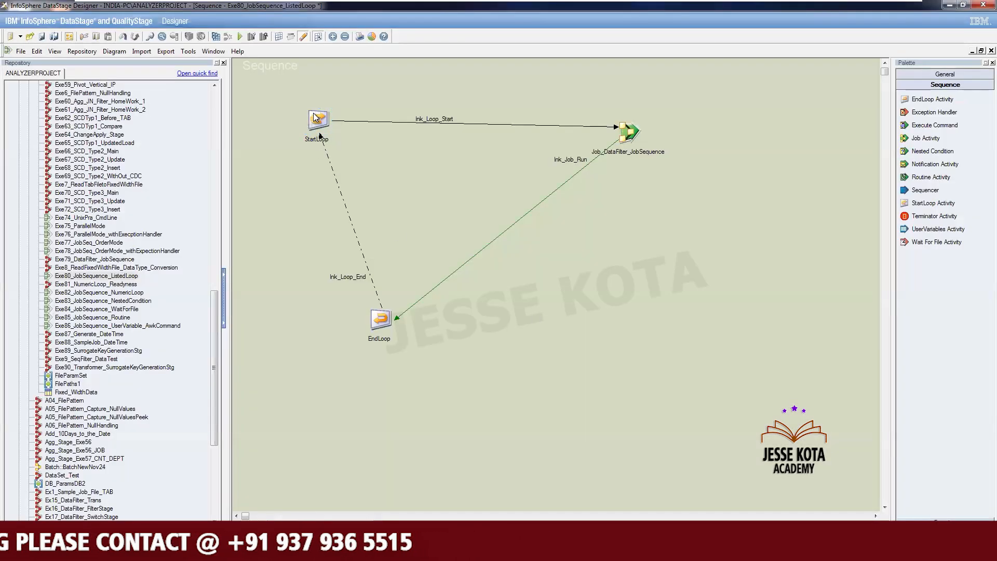
# - Clear the JOB_Filter value expression in the Job_DataFilter_JobSequence activity and set it to the StartLoop.$Counter activity variable
pyautogui.click(627, 131)
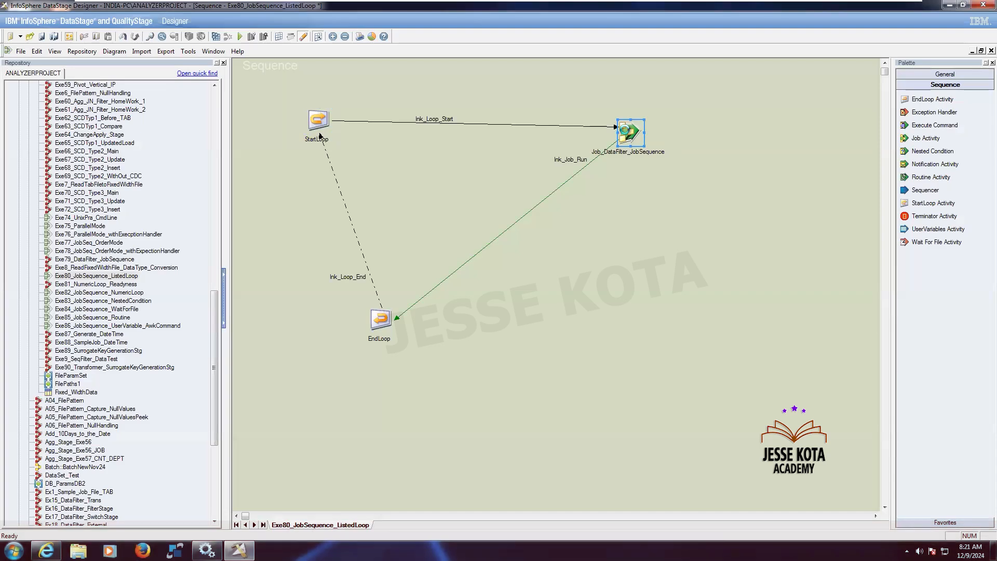
pyautogui.doubleClick(625, 130)
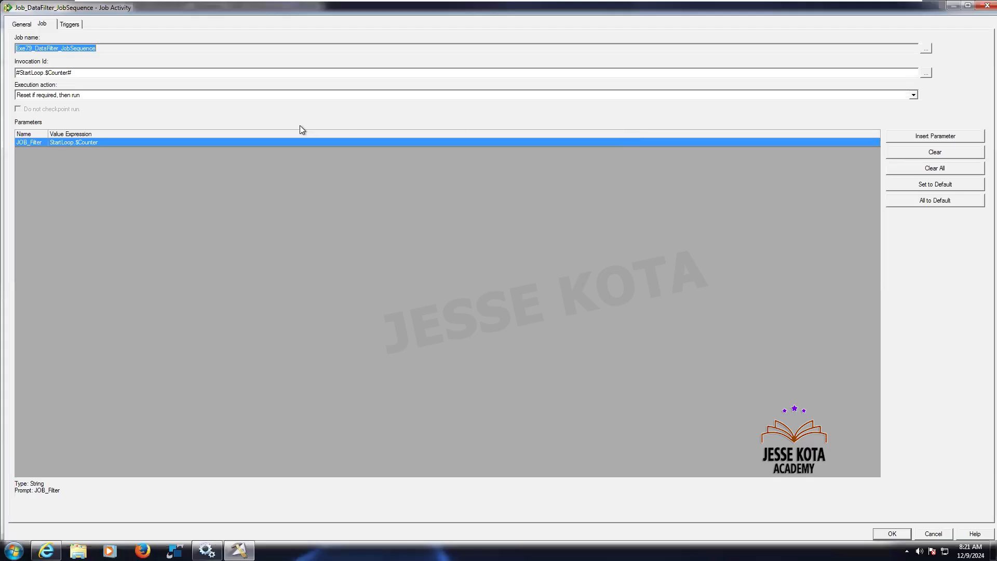
pyautogui.click(263, 142)
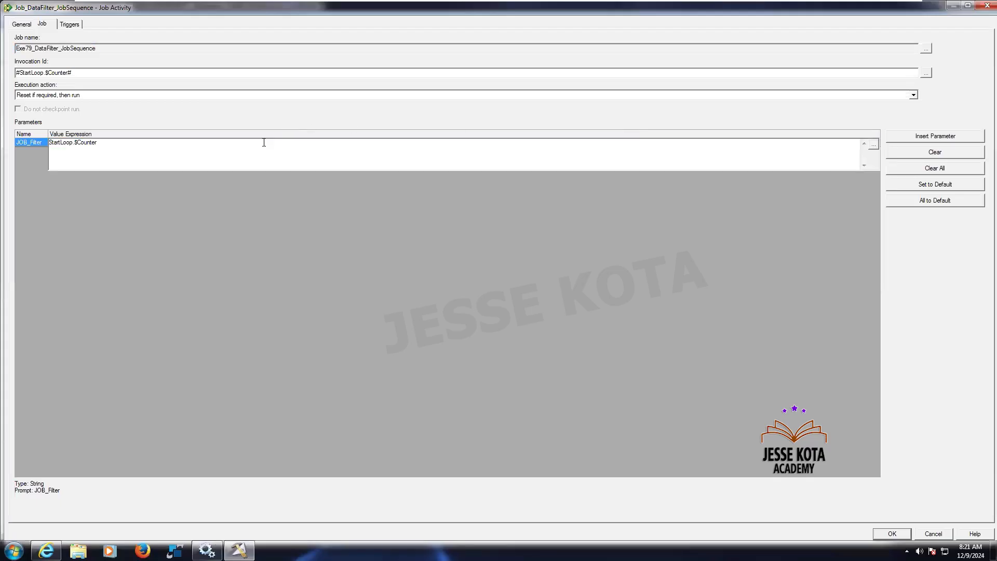
pyautogui.press('BackSpace')
pyautogui.press('BackSpace')
pyautogui.press('BackSpace')
pyautogui.press('BackSpace')
pyautogui.press('BackSpace')
pyautogui.press('BackSpace')
pyautogui.press('BackSpace')
pyautogui.press('BackSpace')
pyautogui.press('BackSpace')
pyautogui.press('BackSpace')
pyautogui.press('BackSpace')
pyautogui.press('BackSpace')
pyautogui.press('BackSpace')
pyautogui.click(875, 147)
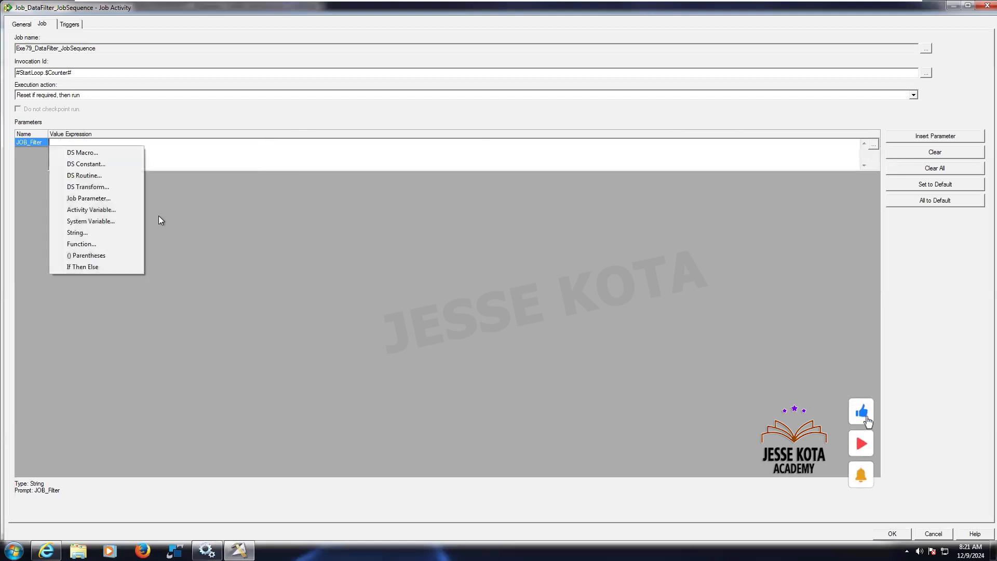
pyautogui.click(106, 210)
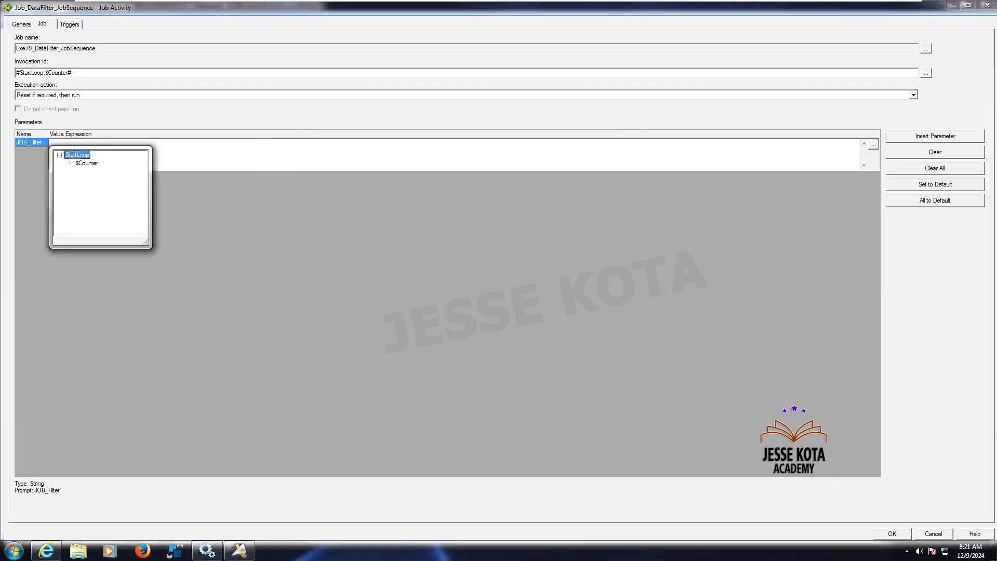
pyautogui.click(88, 165)
pyautogui.doubleClick(89, 165)
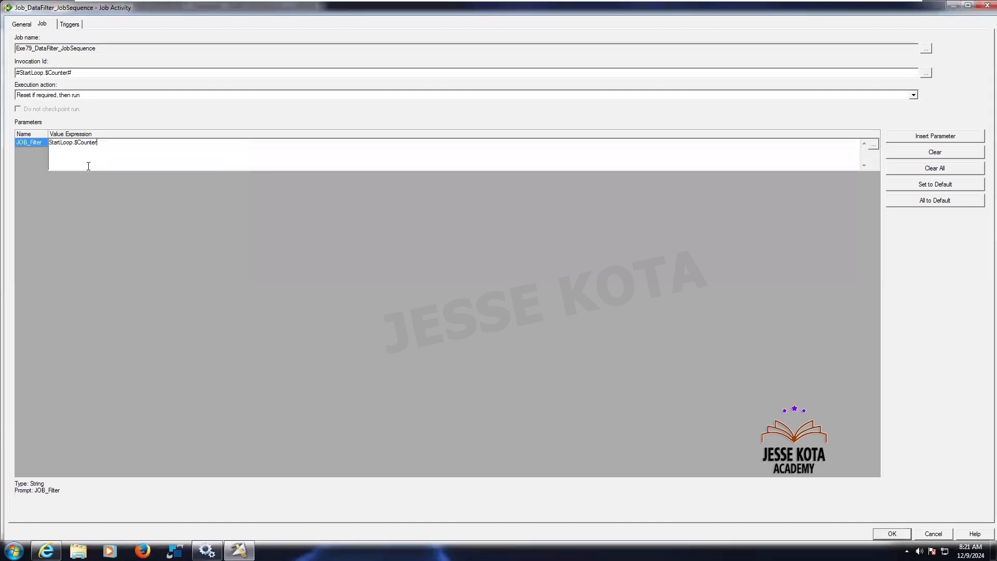
pyautogui.click(28, 144)
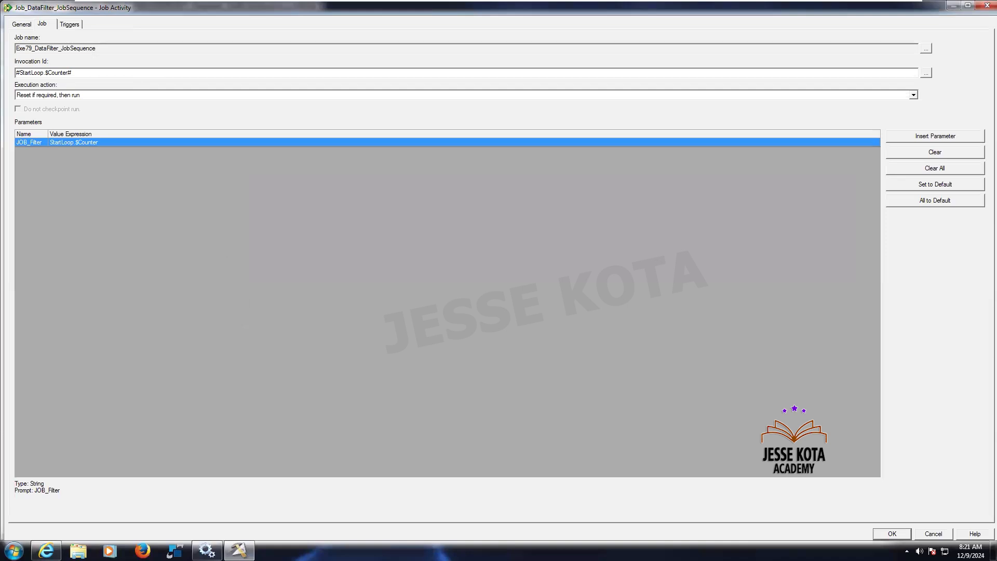
pyautogui.click(891, 533)
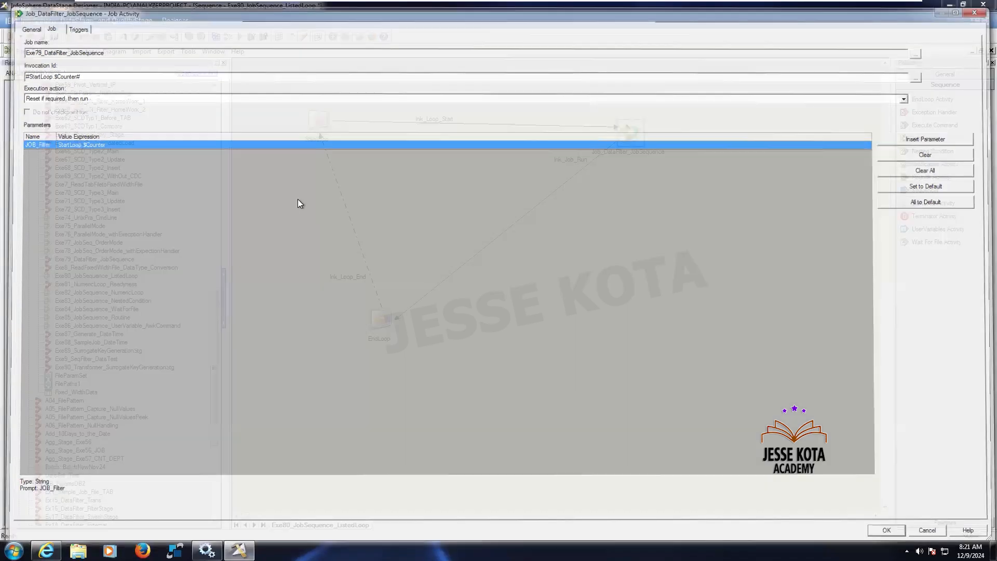
# - Open the job properties of the Exe80_JobSequence_ListedLoop sequence and examine its general and parameter settings
pyautogui.click(70, 36)
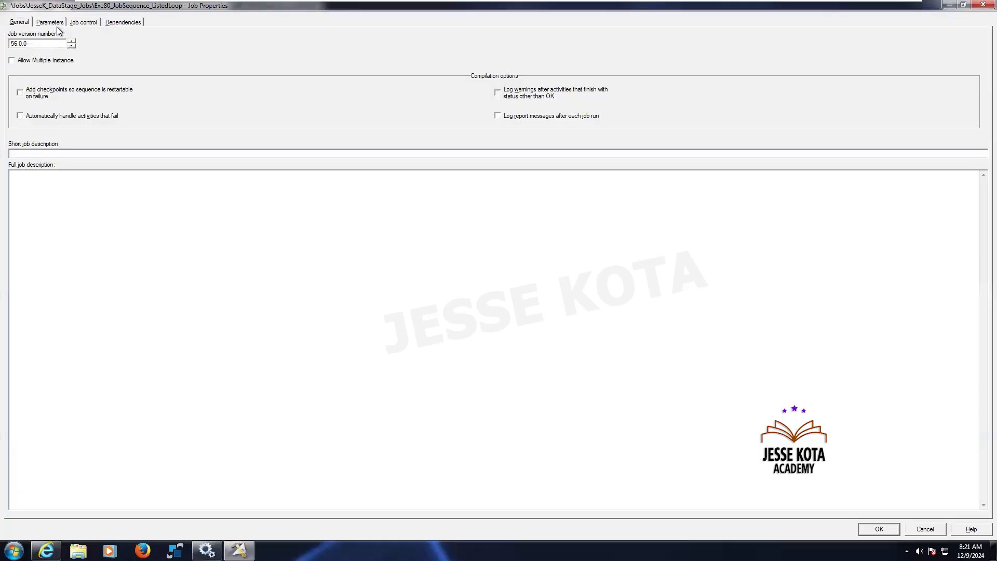
pyautogui.click(37, 24)
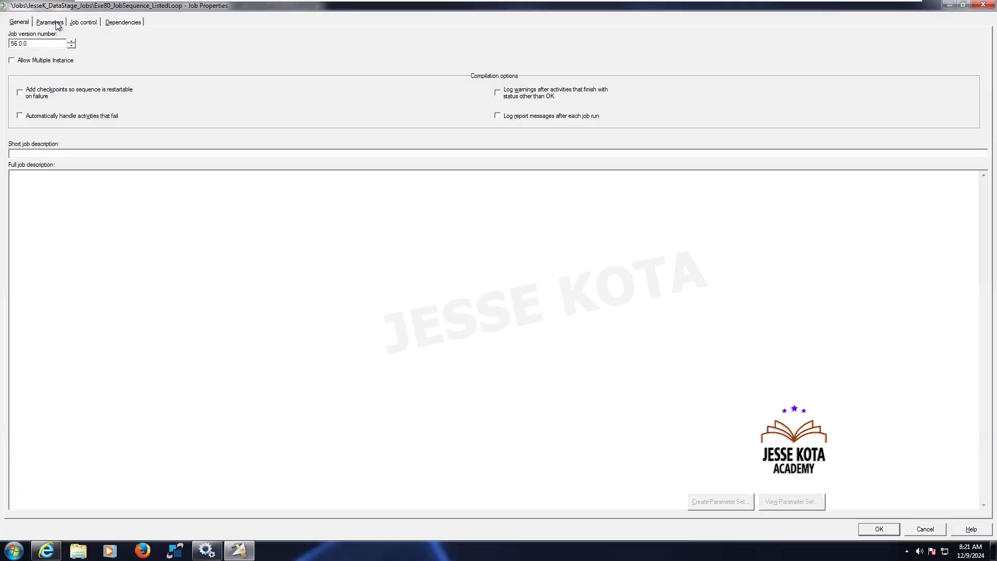
pyautogui.click(20, 23)
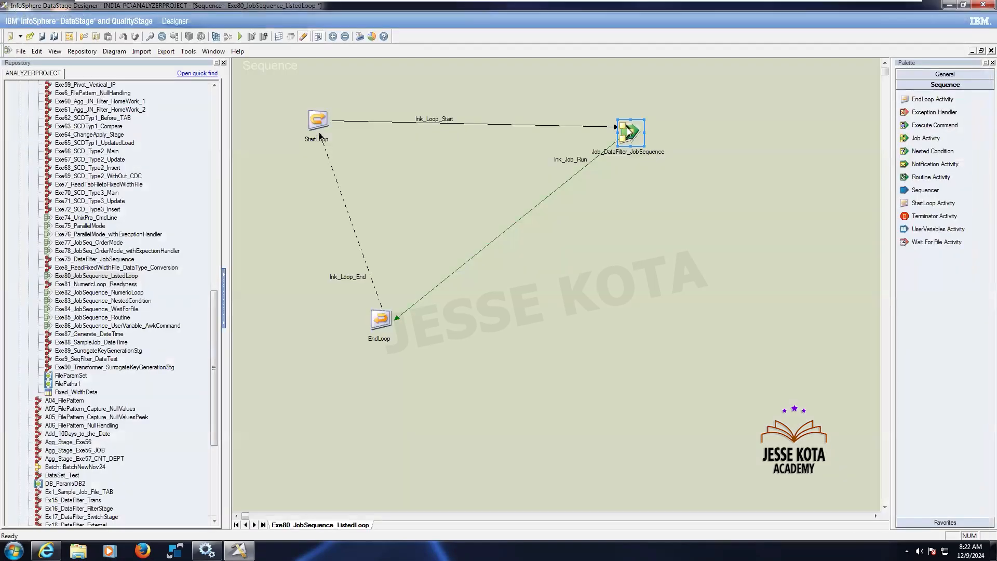
# - Open the Exe79_DataFilter_JobSequence job from its activity in the sequence and view its job properties
pyautogui.rightClick(627, 127)
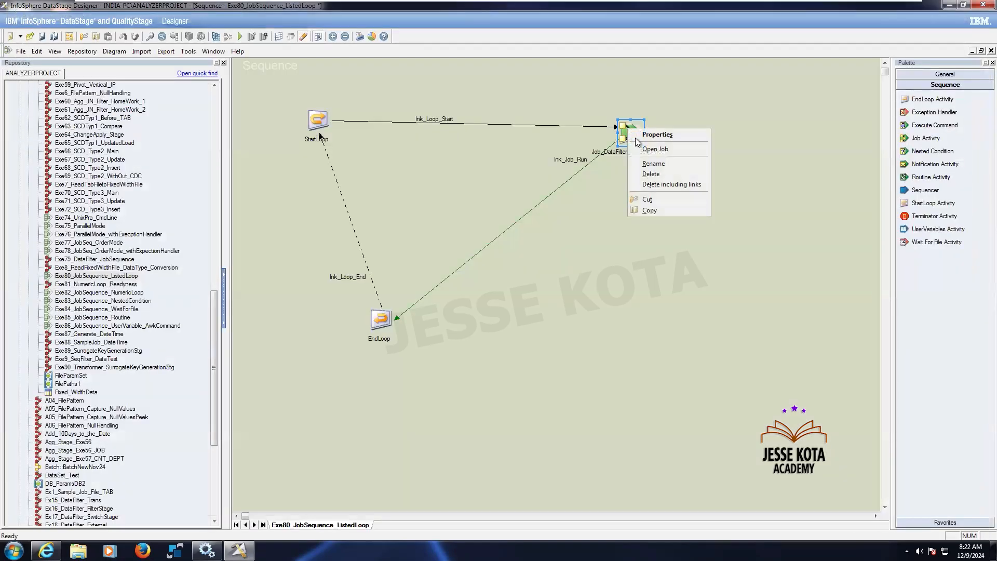
pyautogui.click(655, 149)
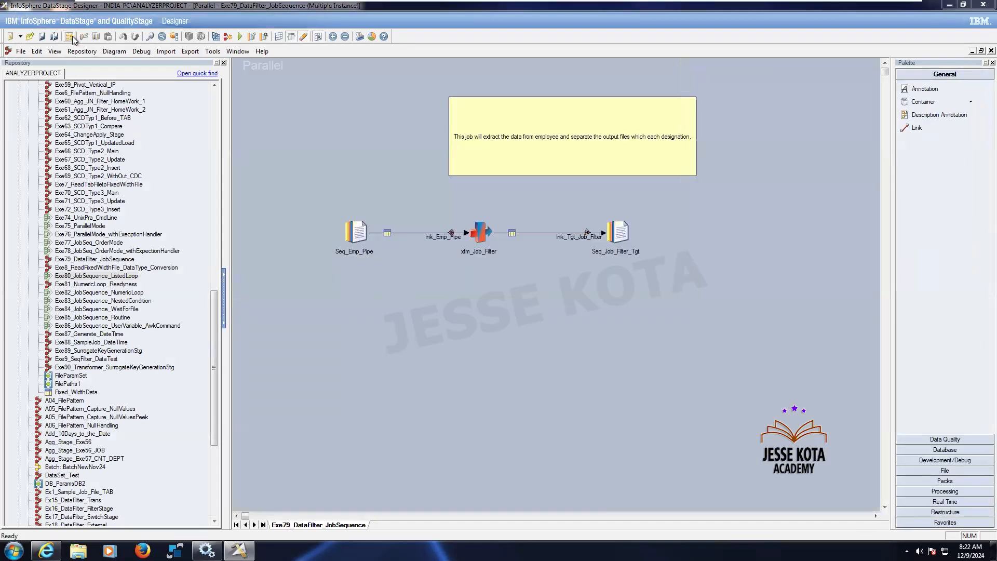
pyautogui.click(70, 37)
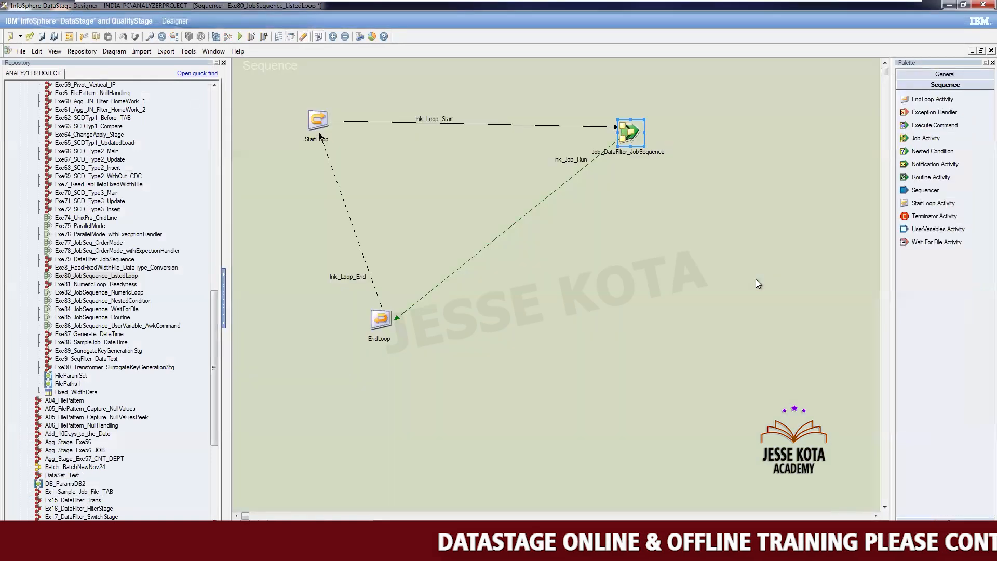
# - Clear the Invocation Id of the Job_DataFilter_JobSequence activity, set it to StartLoop's $Counter through the parameter helper, and accept the properties
pyautogui.click(756, 280)
pyautogui.click(618, 129)
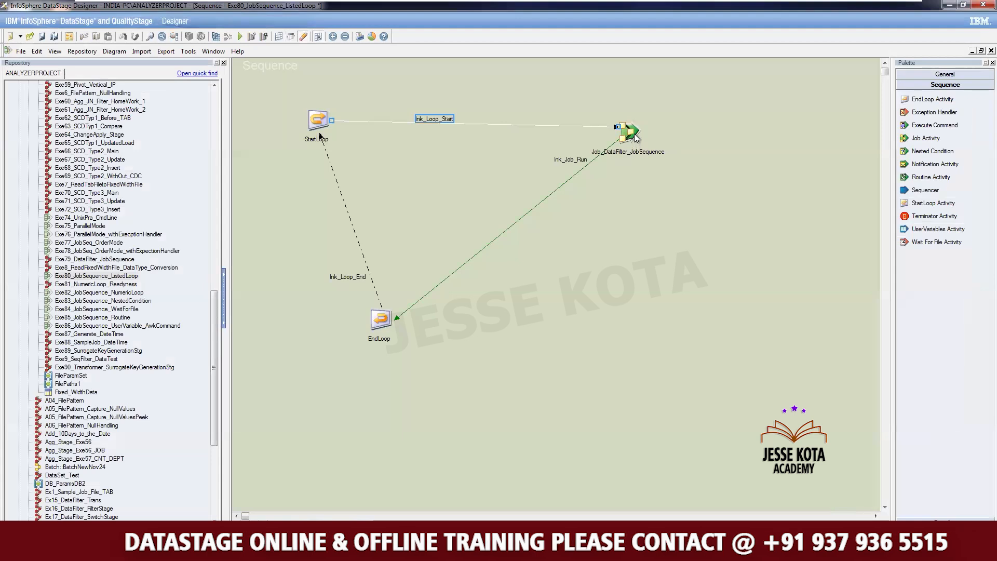
pyautogui.click(633, 134)
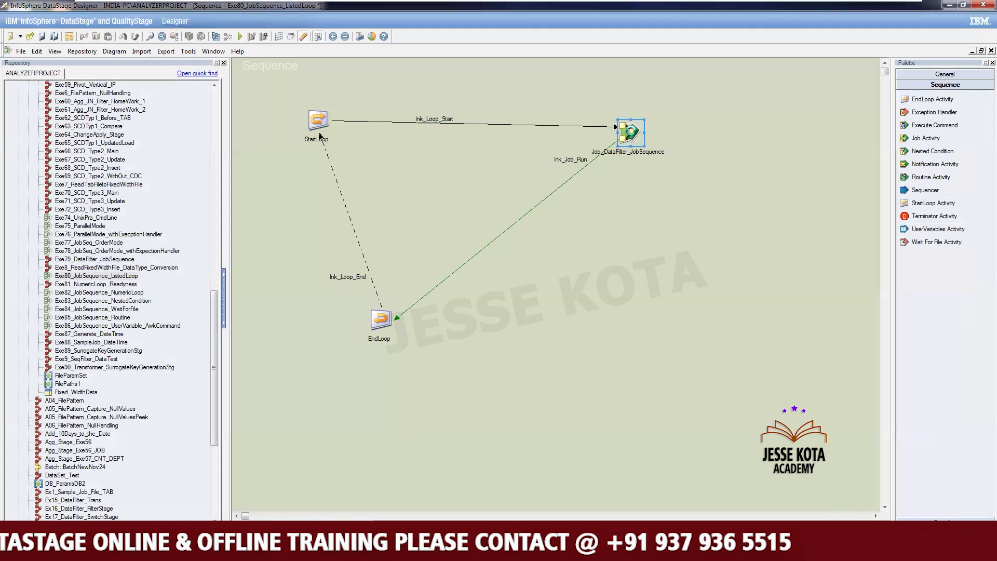
pyautogui.doubleClick(630, 133)
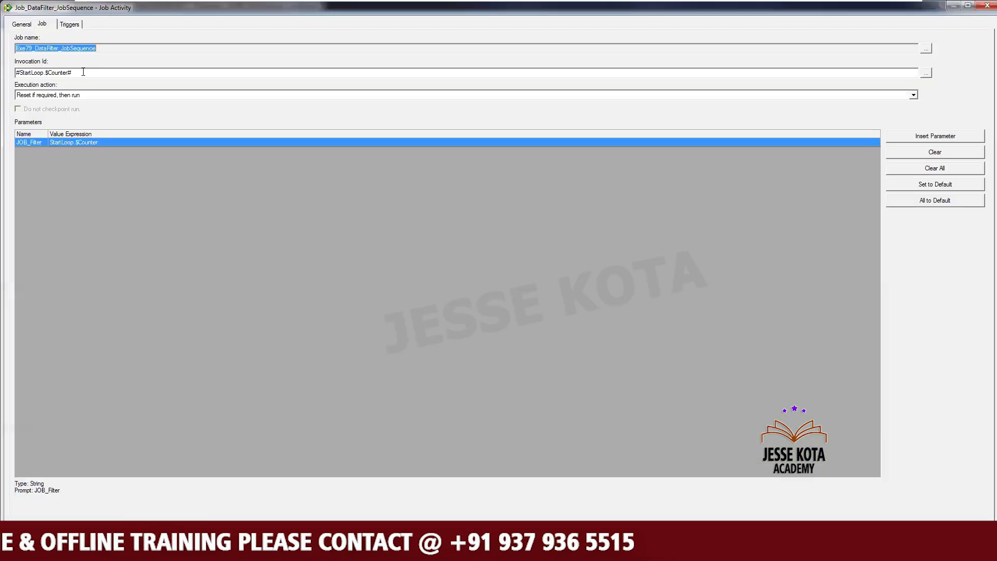
pyautogui.moveTo(83, 73); pyautogui.dragTo(8, 76)
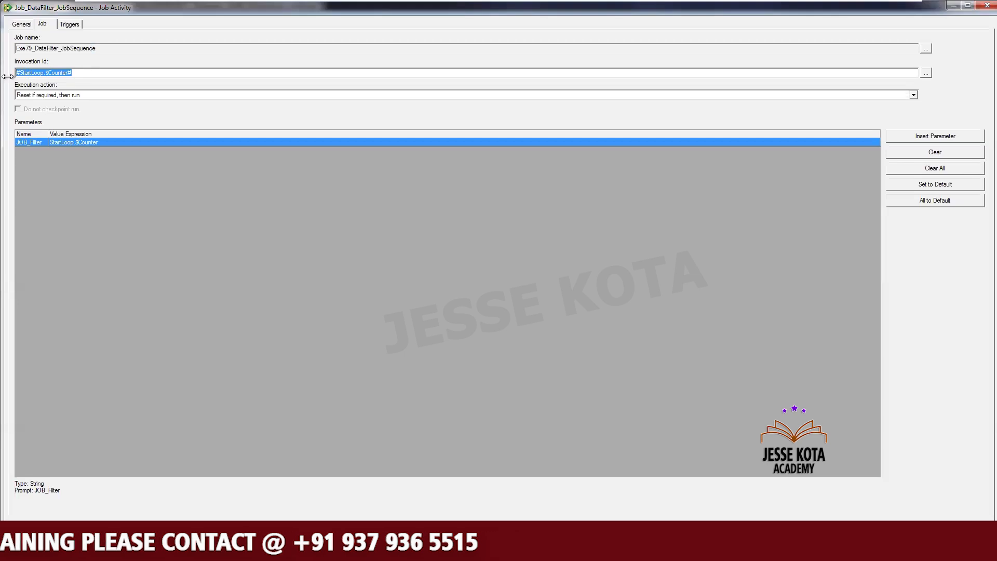
pyautogui.press('Delete')
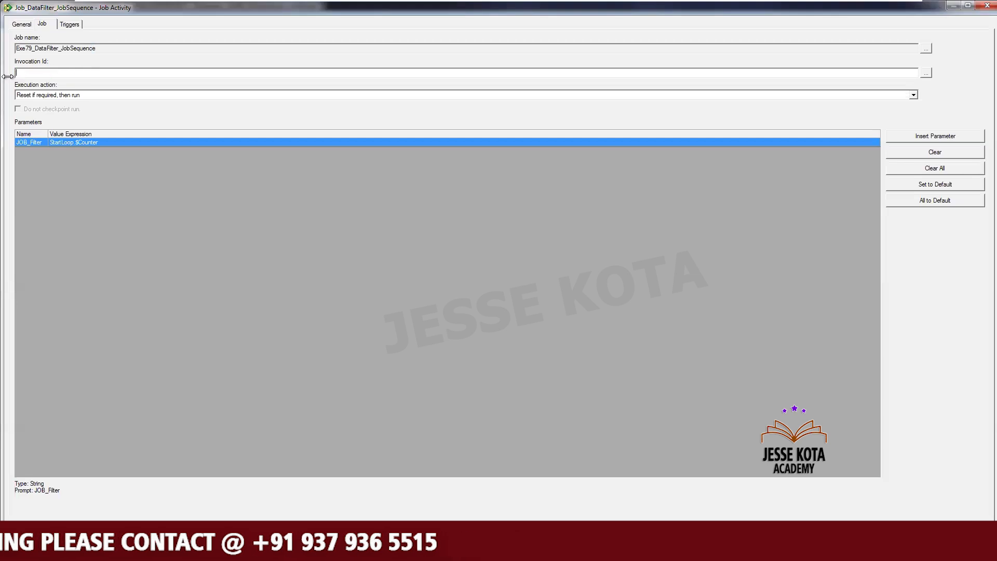
pyautogui.click(926, 73)
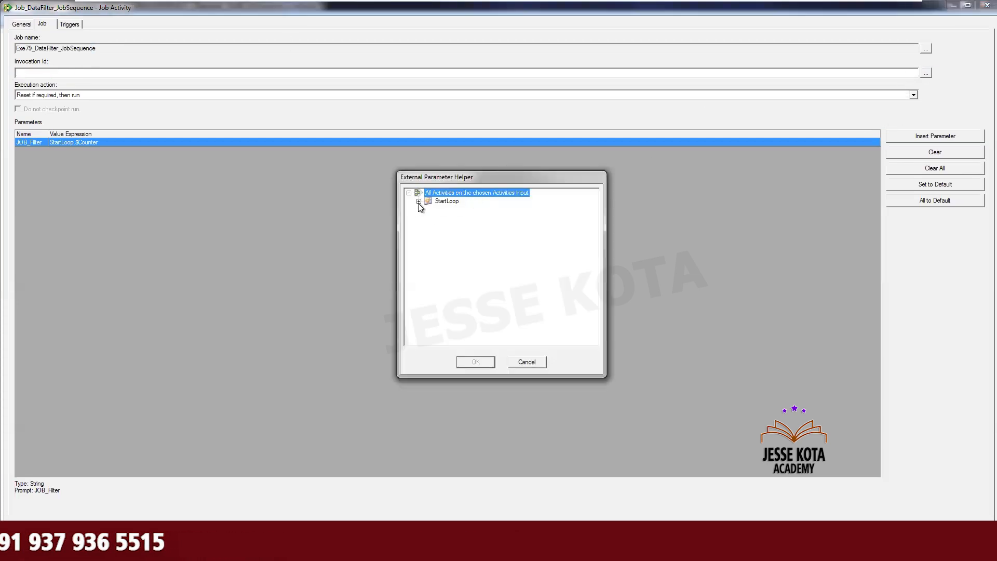
pyautogui.click(419, 201)
pyautogui.click(457, 210)
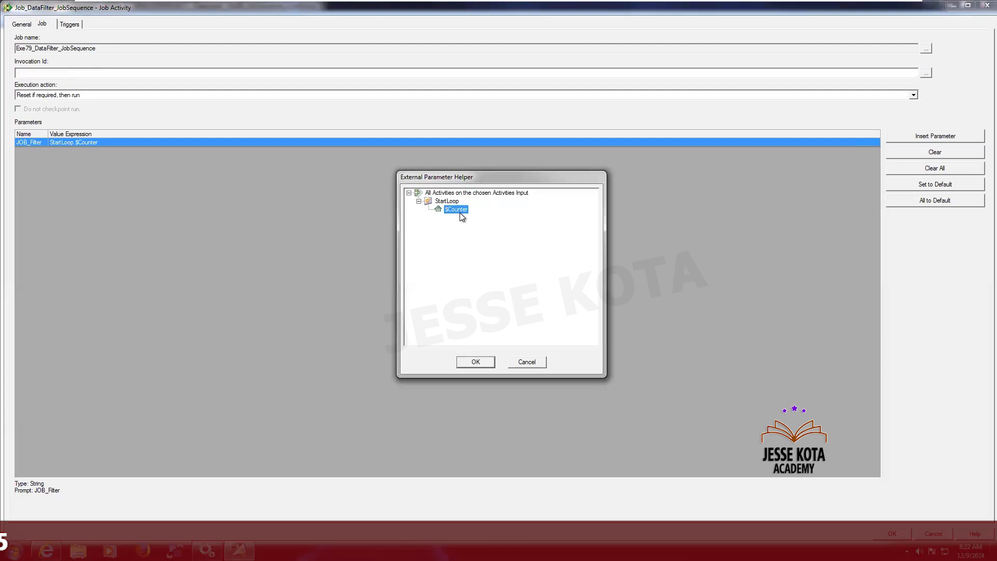
pyautogui.click(489, 362)
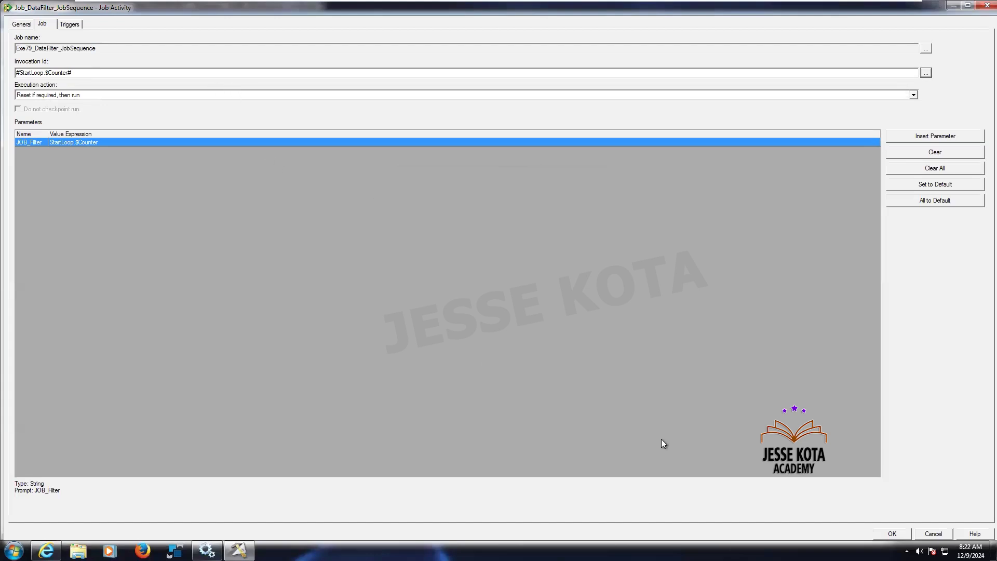
pyautogui.press('Return')
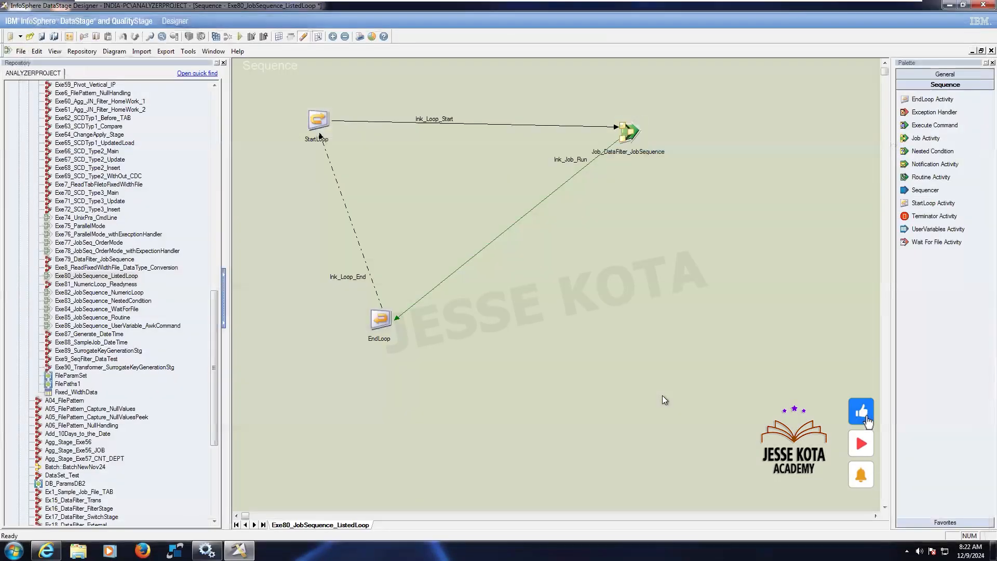
# - Request a run of the edited Exe80_JobSequence_ListedLoop sequence and accept the prompts that precede it
pyautogui.click(240, 37)
pyautogui.click(535, 305)
pyautogui.click(484, 298)
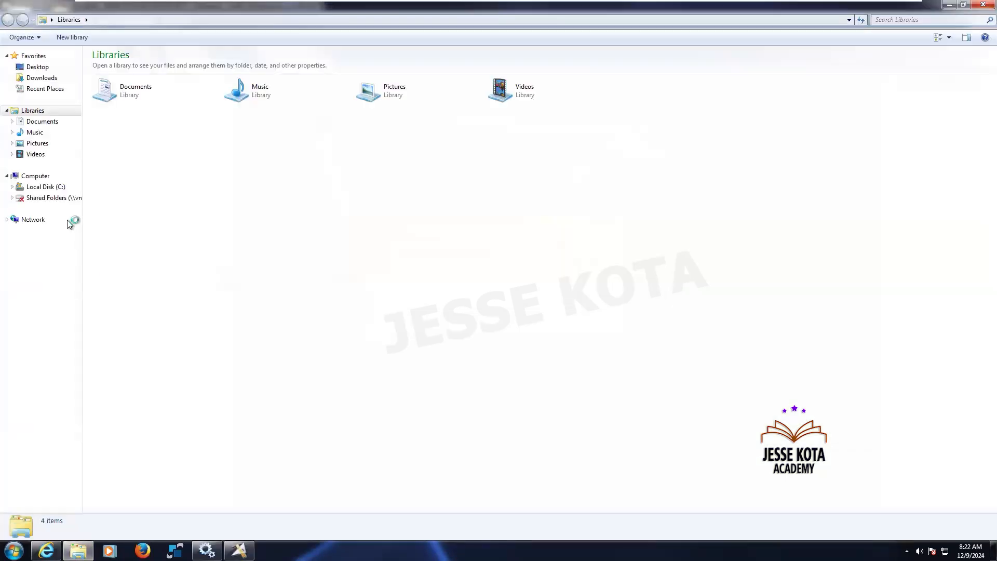
# - Delete all existing files from the Target folder on Local Disk (C:) in Windows Explorer
pyautogui.click(50, 187)
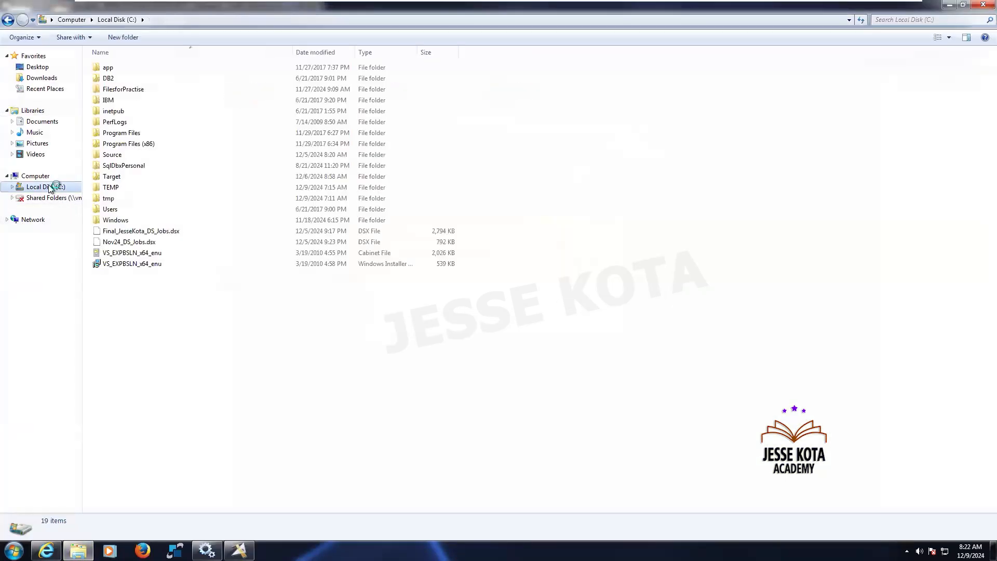
pyautogui.doubleClick(135, 176)
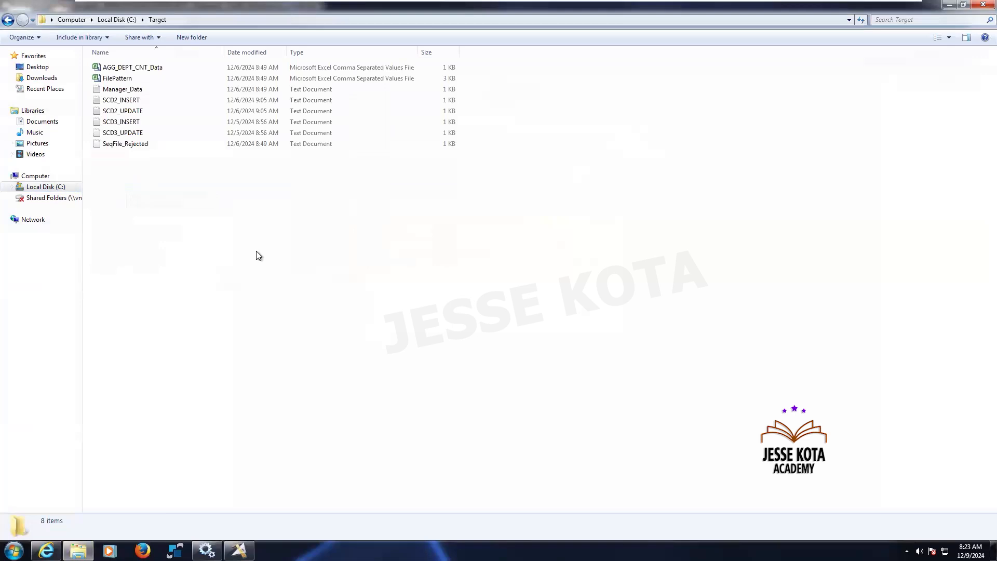
pyautogui.hotkey('ctrl', 'a')
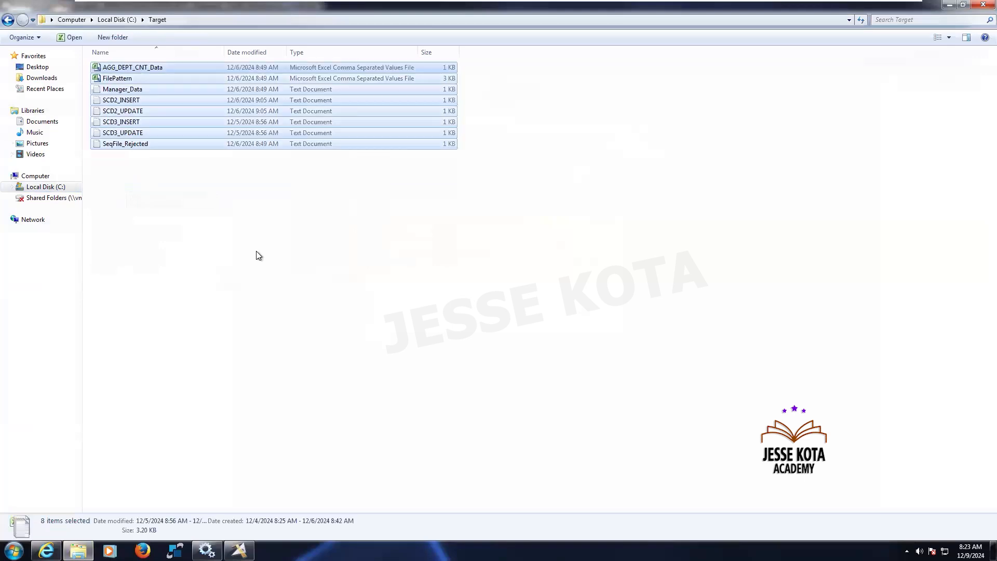
pyautogui.press('Delete')
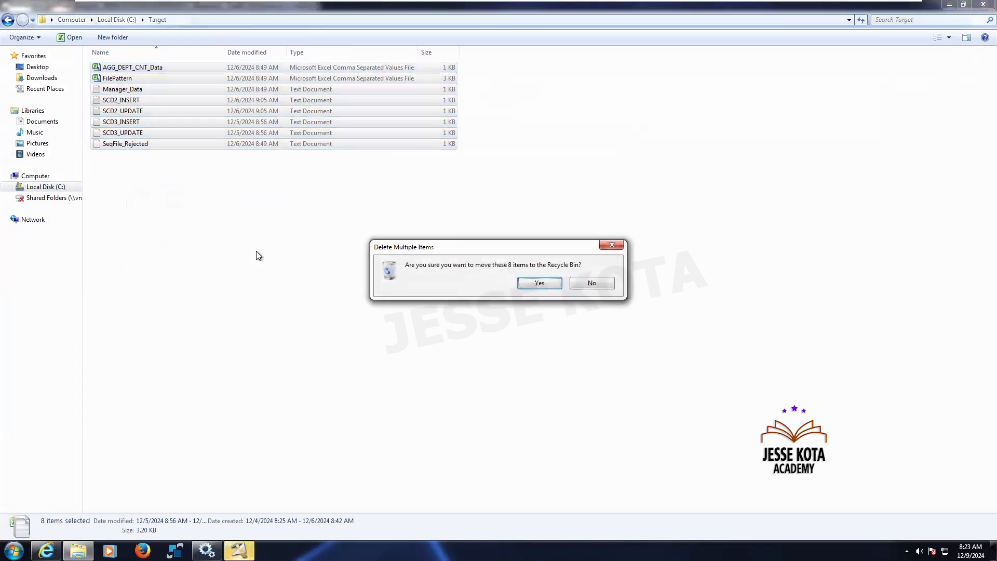
pyautogui.press('Return')
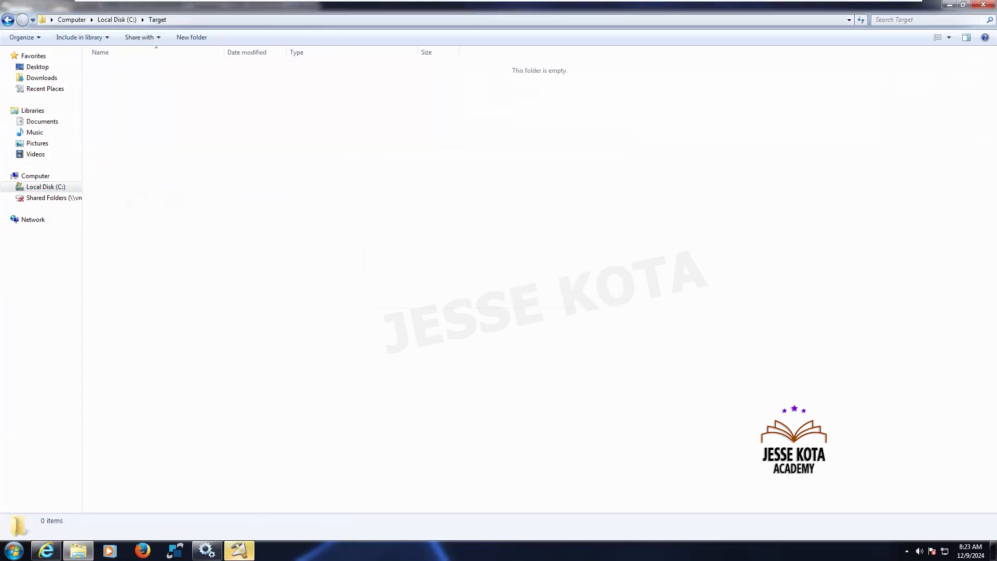
# - Switch back to DataStage Designer, run the Exe80_JobSequence_ListedLoop sequence with its log enlarged, and launch Director
pyautogui.click(239, 550)
pyautogui.click(158, 222)
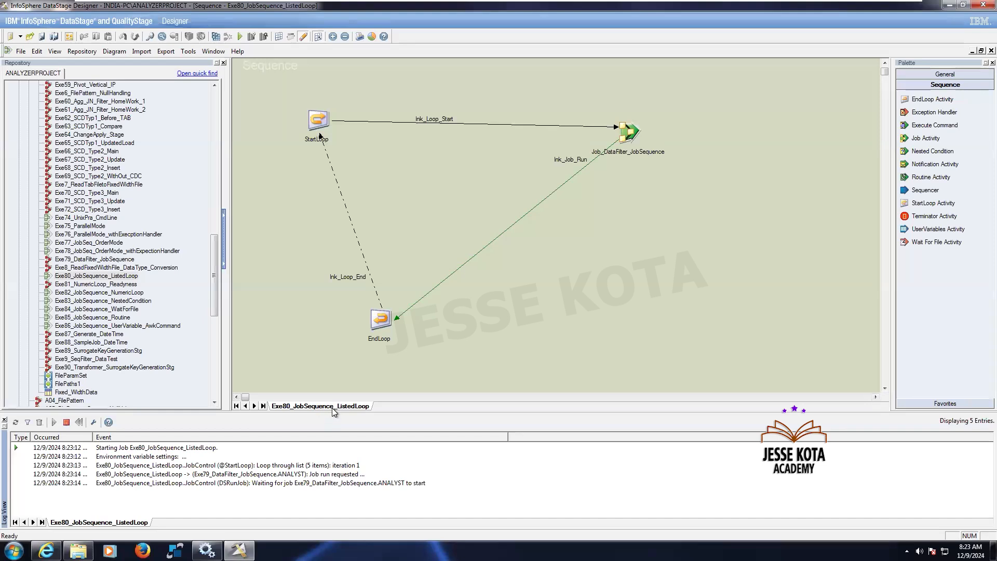
pyautogui.moveTo(332, 411); pyautogui.dragTo(332, 343)
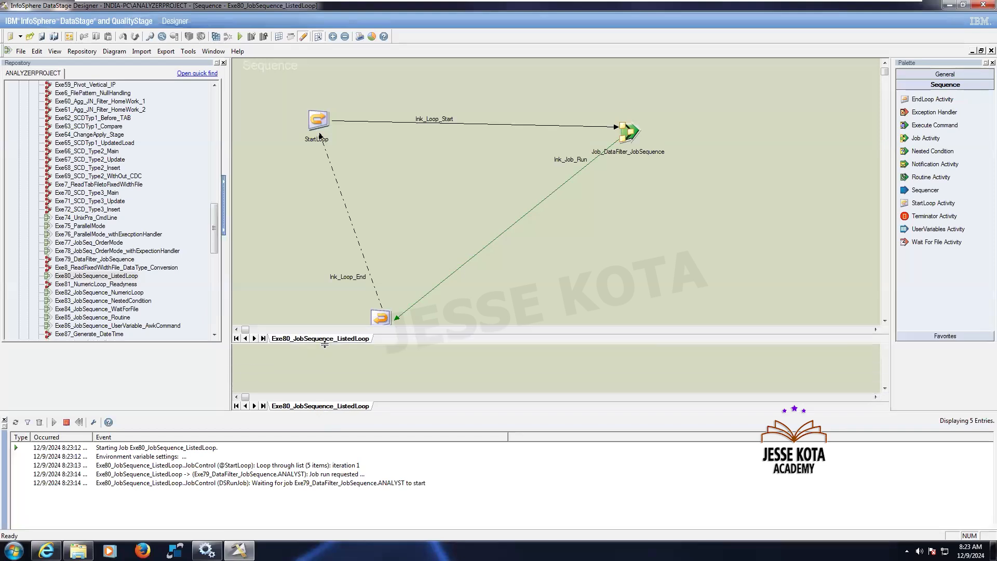
pyautogui.click(188, 51)
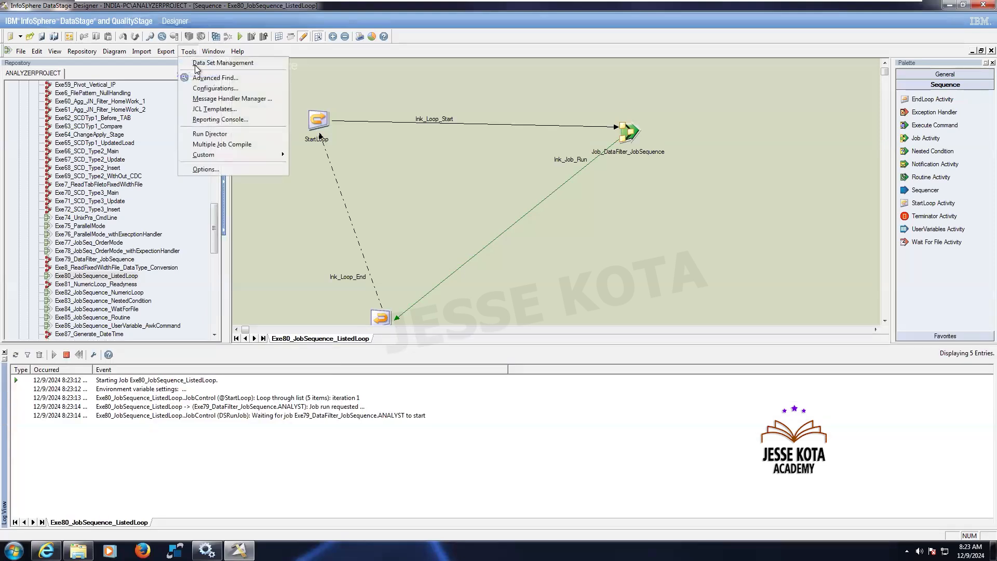
pyautogui.click(223, 134)
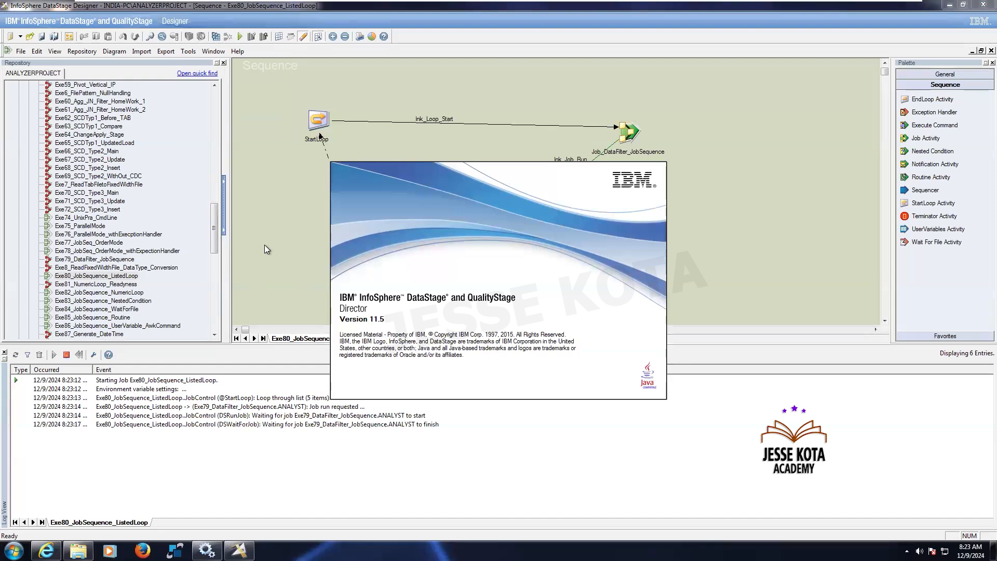
# - Open the StartLoop activity and copy its delimited values ANALYST,CLERK,MANAGER,PRESIDENT,SALESMAN
pyautogui.click(318, 119)
pyautogui.doubleClick(318, 118)
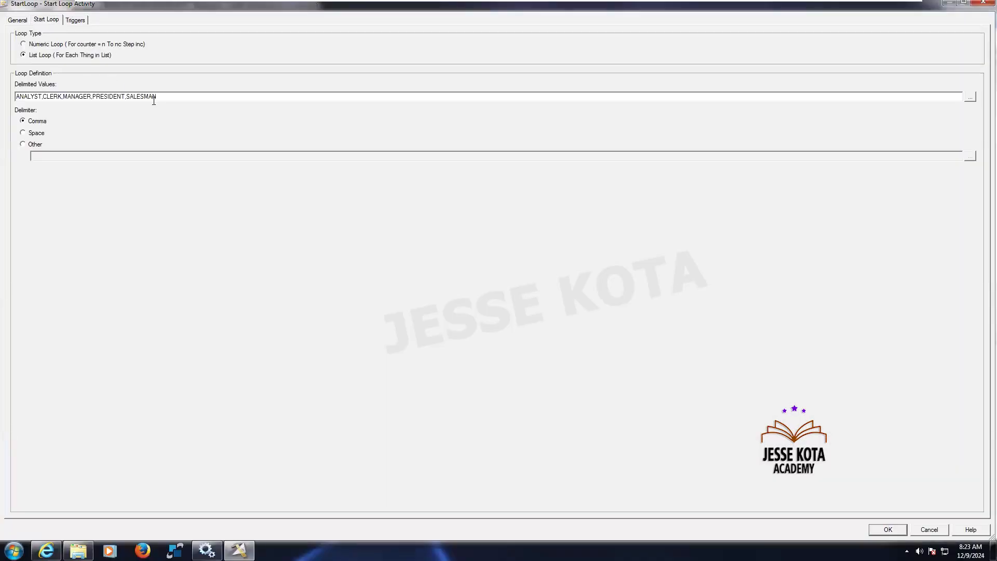
pyautogui.moveTo(154, 102); pyautogui.dragTo(5, 95)
pyautogui.hotkey('ctrl', 'c')
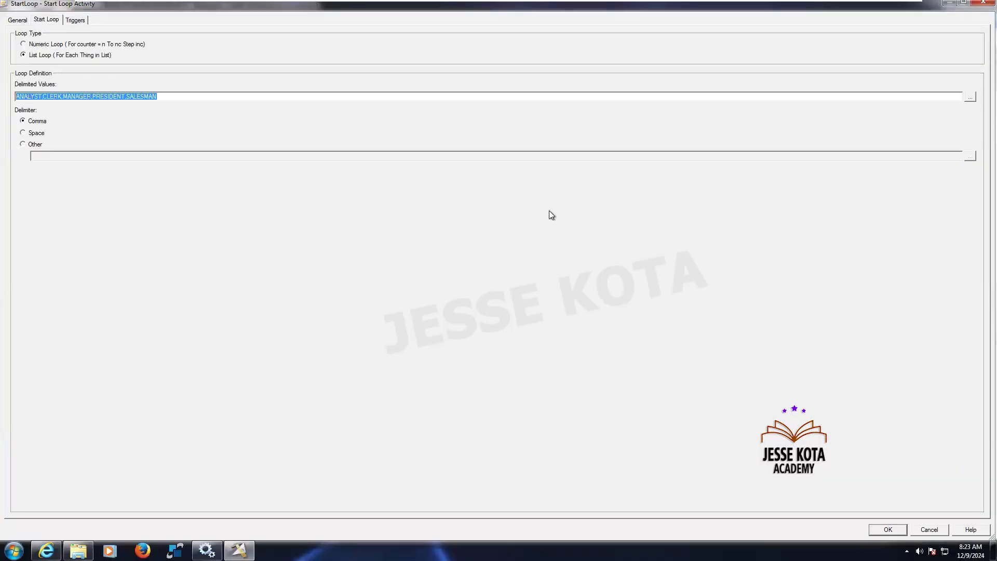
# - Close the StartLoop activity and paste the copied designation list into a new Notepad document, leaving Notepad minimized
pyautogui.press('Return')
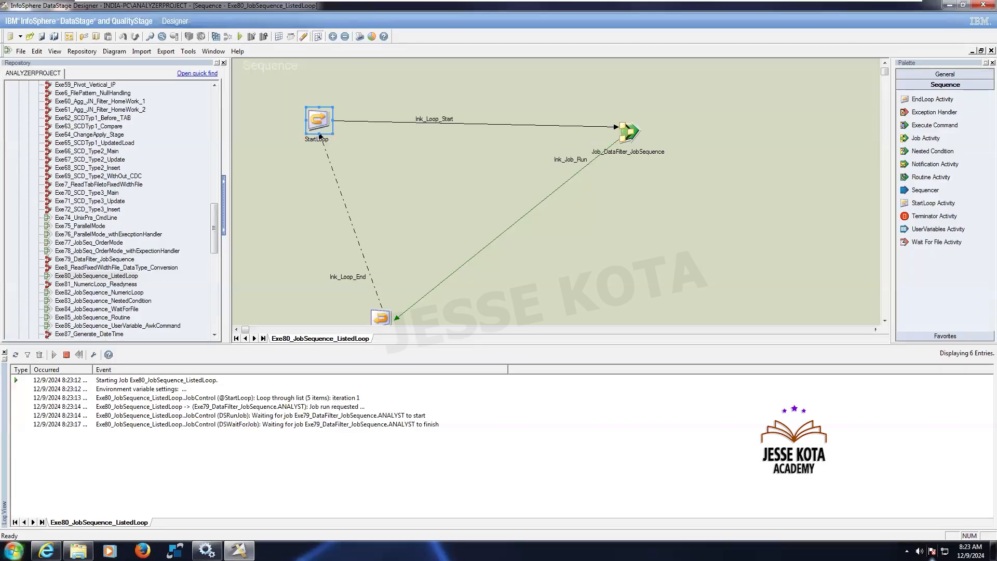
pyautogui.click(13, 551)
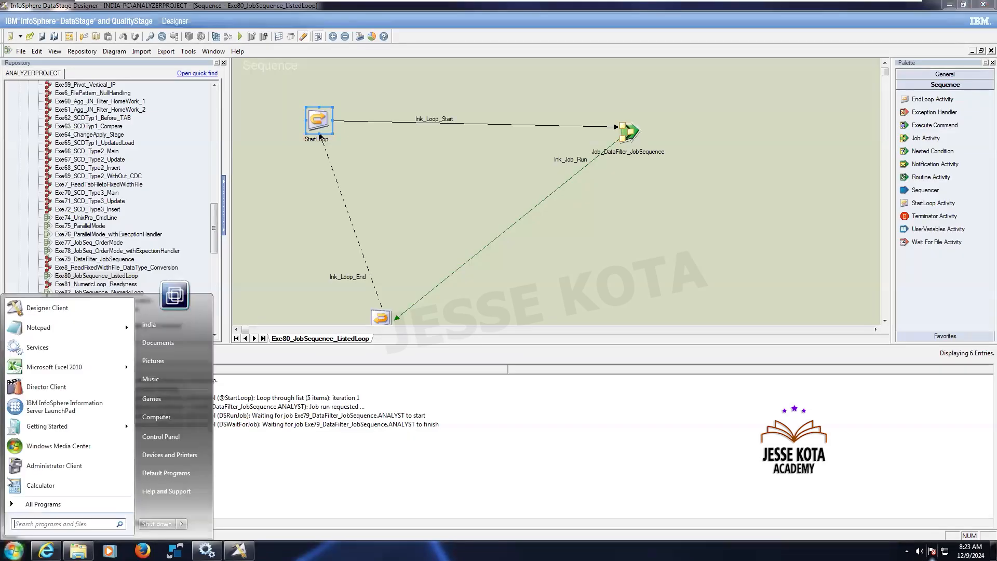
pyautogui.click(25, 330)
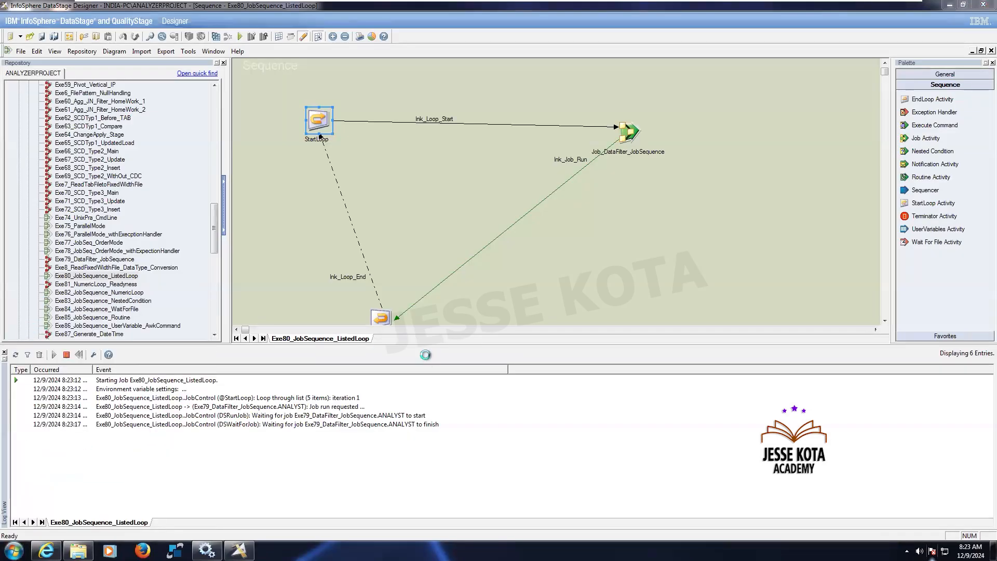
pyautogui.hotkey('ctrl', 'v')
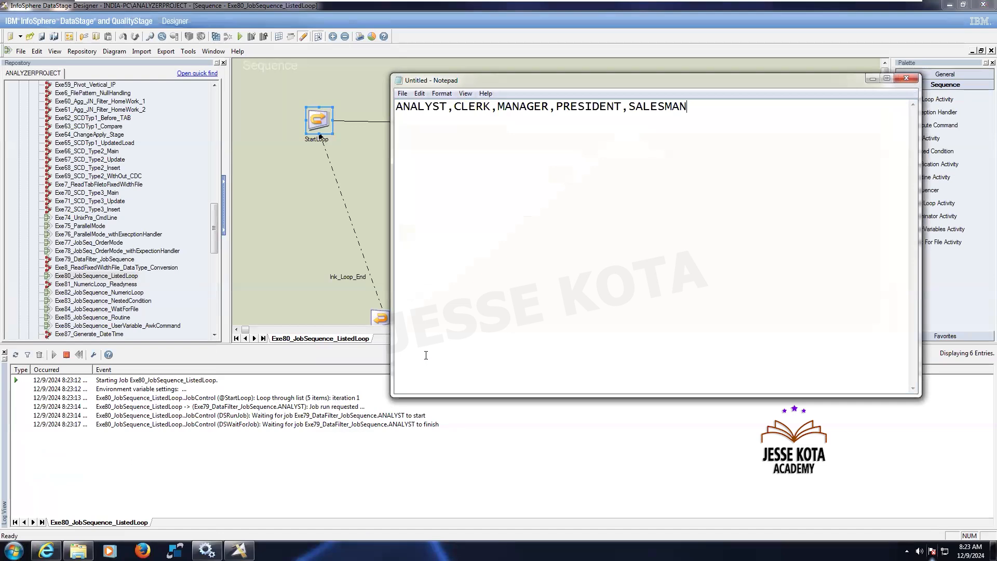
pyautogui.click(875, 79)
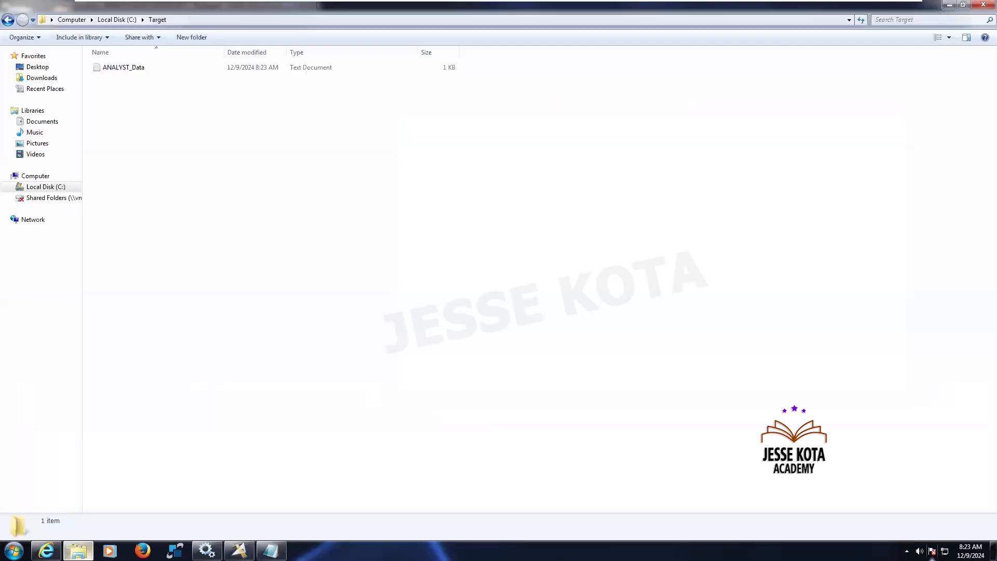
# - Switch to the Target folder in Windows Explorer and view the contents of ANALYST_Data and CLERK_Data
pyautogui.click(78, 550)
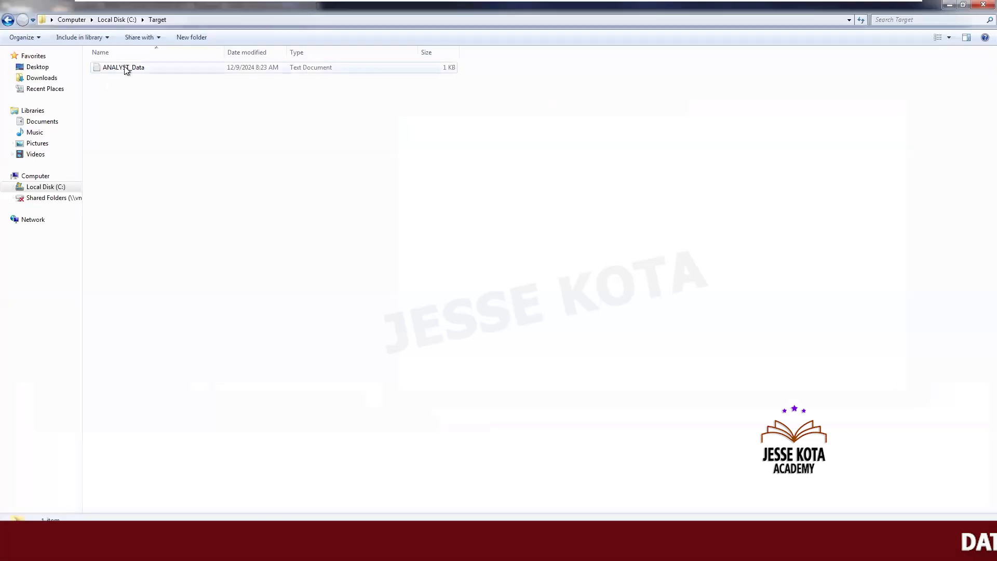
pyautogui.doubleClick(125, 67)
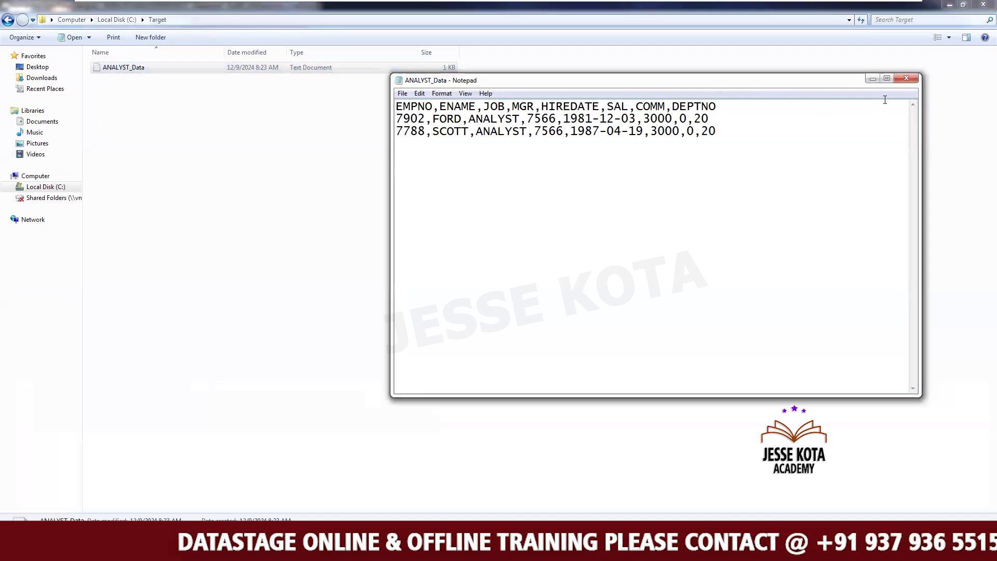
pyautogui.click(908, 82)
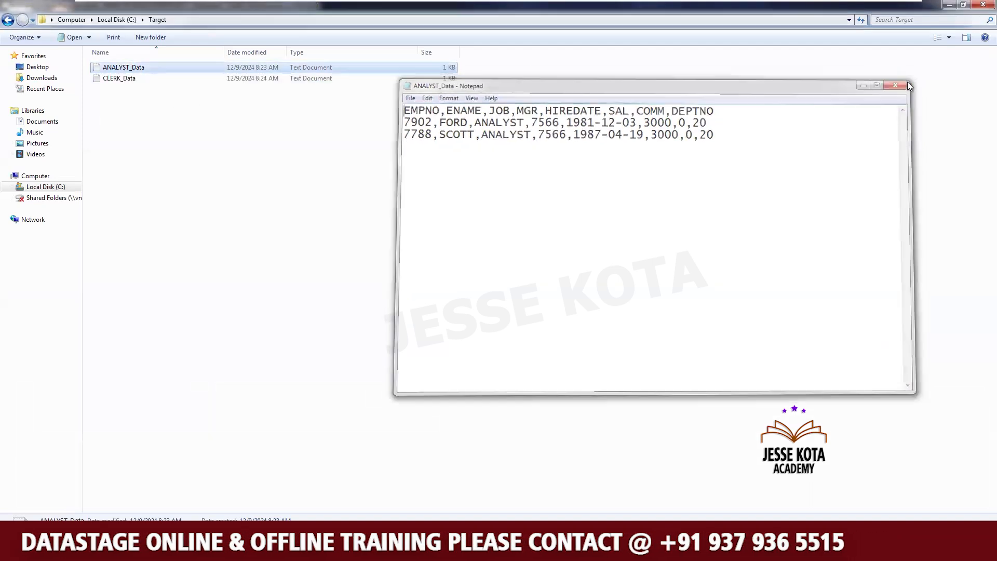
pyautogui.doubleClick(124, 79)
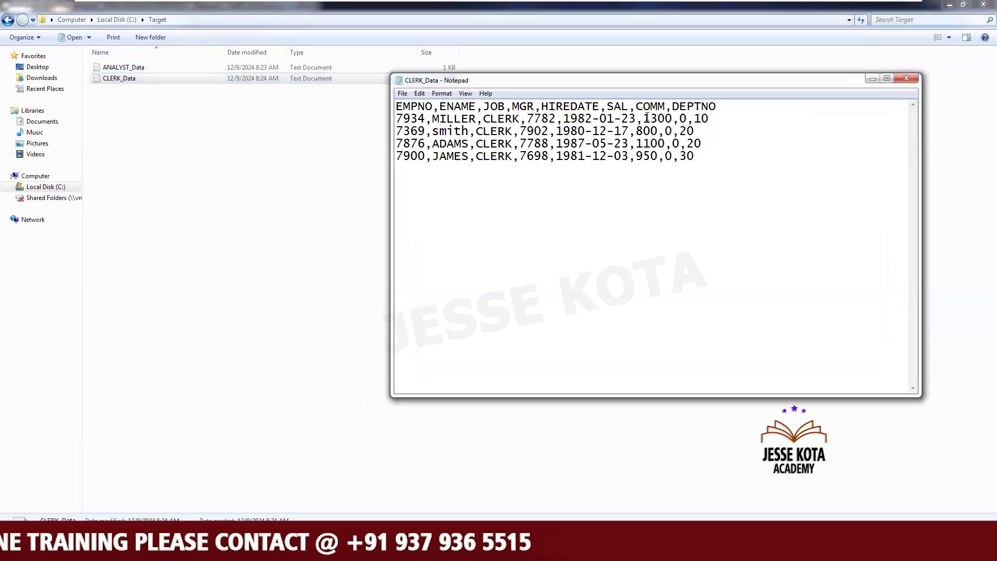
pyautogui.click(911, 78)
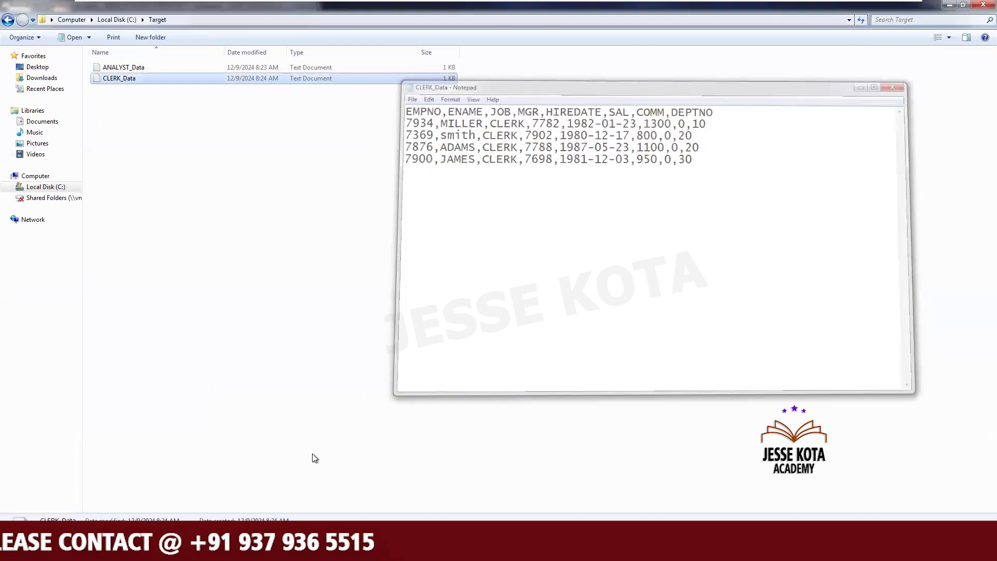
# - Leave Designer for the launching Director client, accept its untrusted certificate alert, and display the project's jobs folder
pyautogui.hotkey('alt', 'Tab')
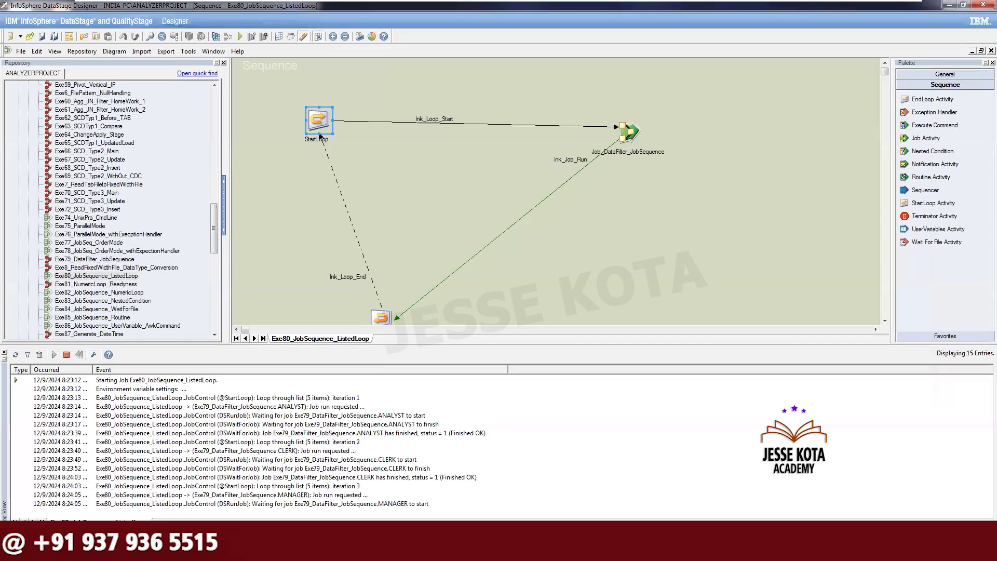
pyautogui.click(952, 7)
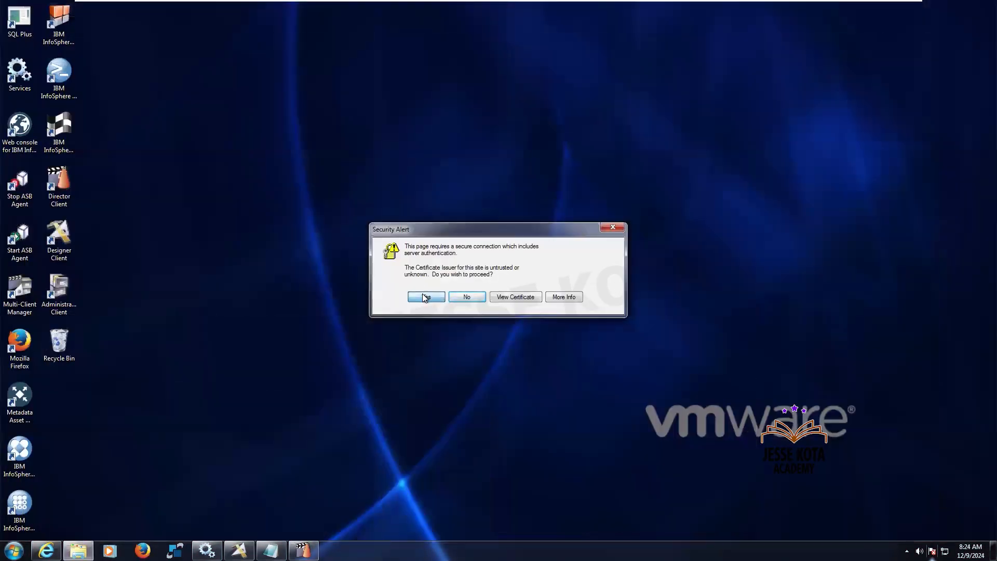
pyautogui.click(424, 296)
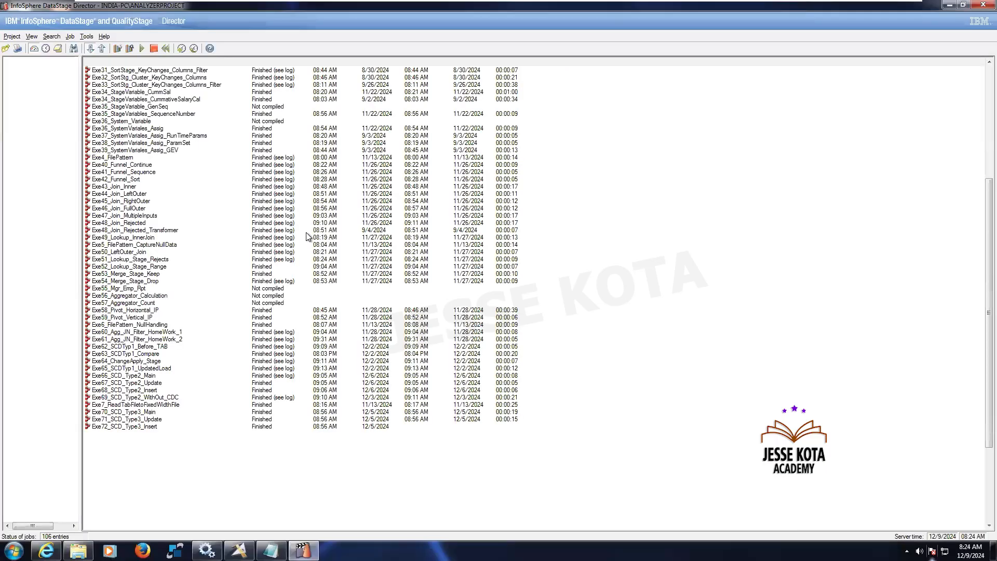
pyautogui.click(61, 77)
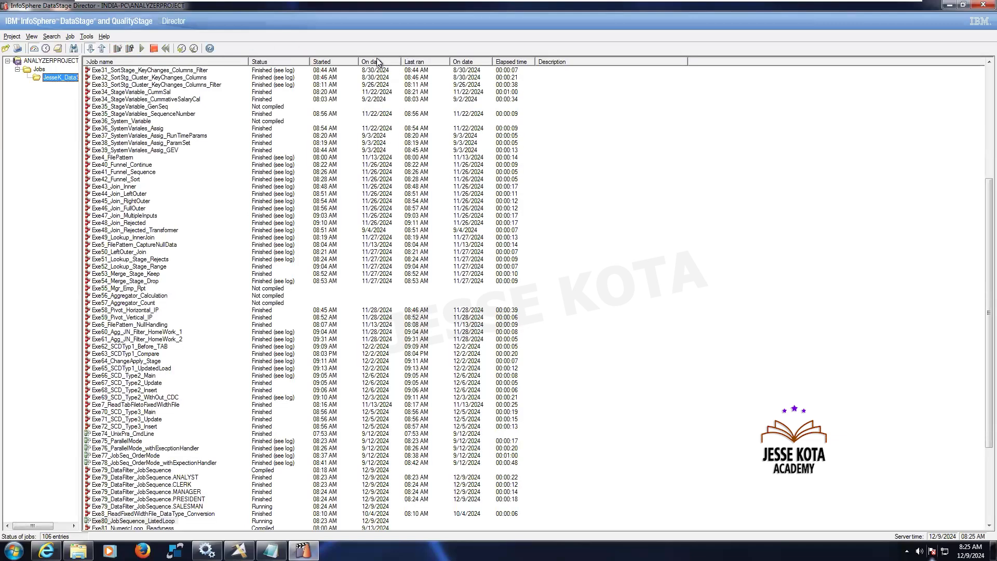
# - Sort Director's job list by start date with the newest runs first and select Exe80_JobSequence_ListedLoop
pyautogui.click(379, 62)
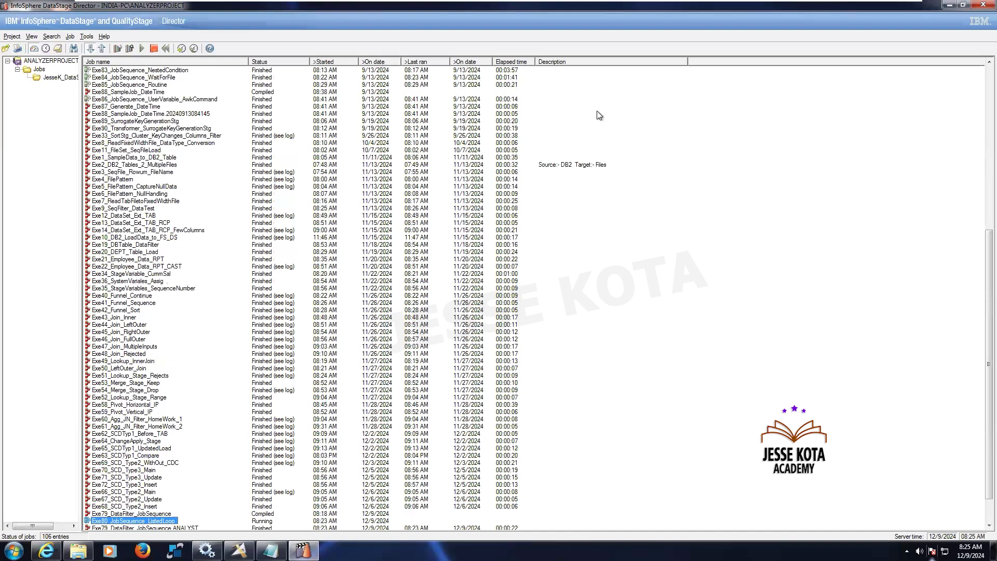
pyautogui.click(380, 64)
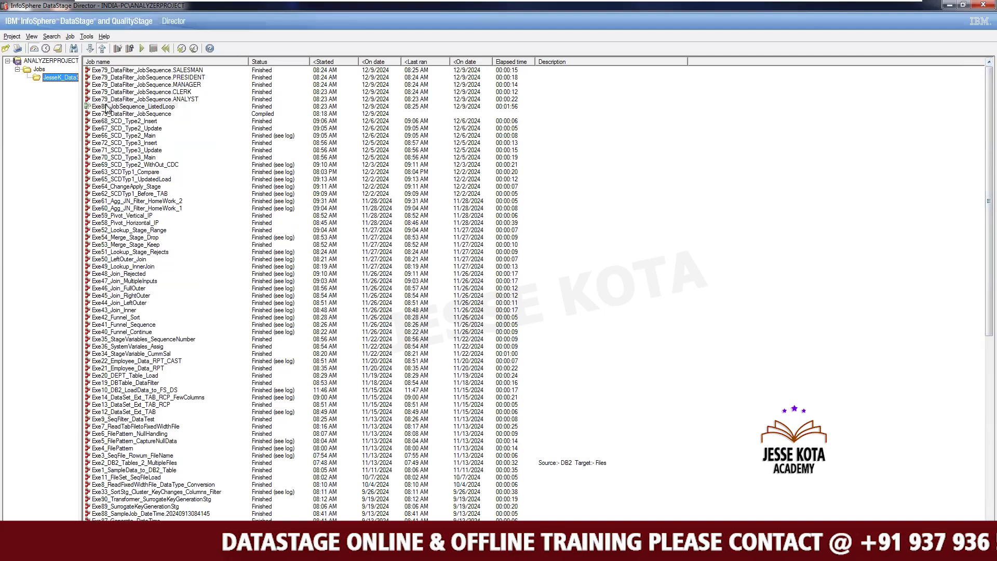
pyautogui.click(153, 107)
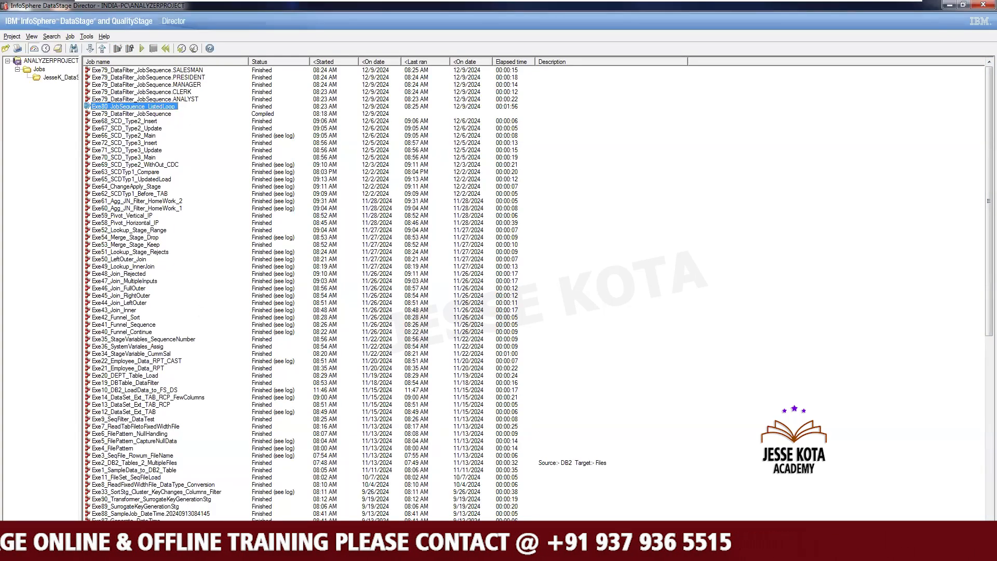
# - Check the Notepad designation list against the Target folder and view the contents of MANAGER_Data, PRESIDENT_Data and SALESMAN_Data
pyautogui.click(254, 551)
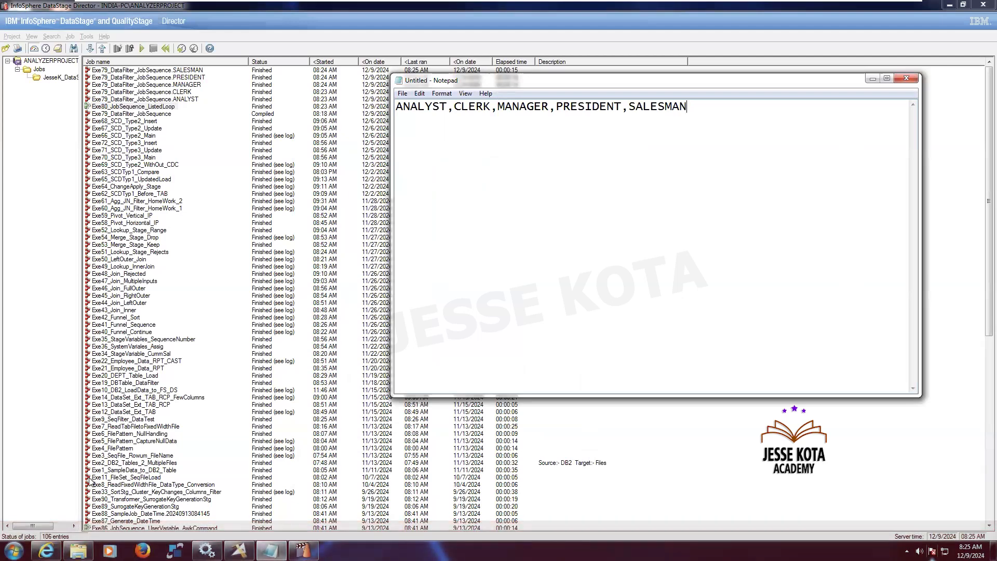
pyautogui.click(78, 550)
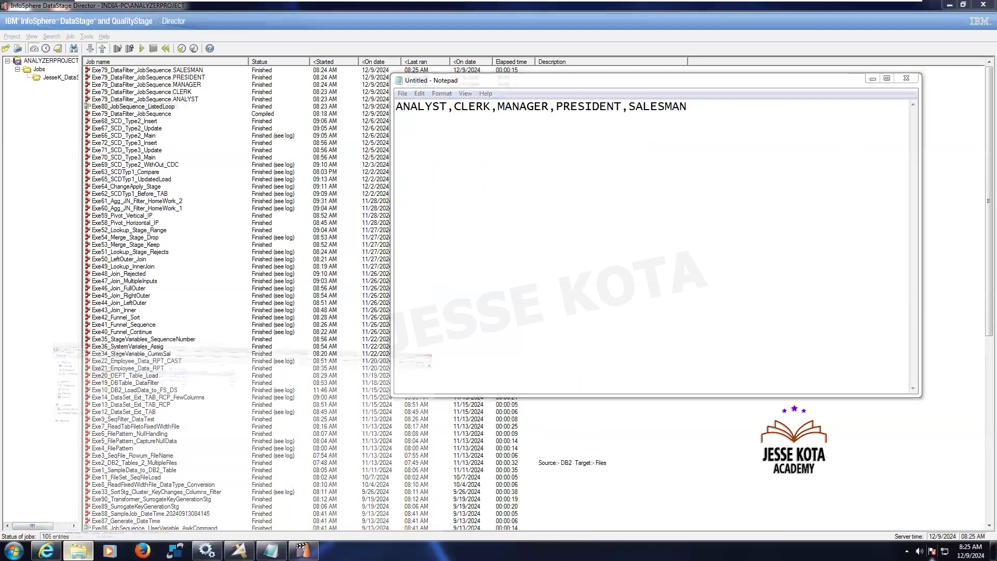
pyautogui.doubleClick(133, 89)
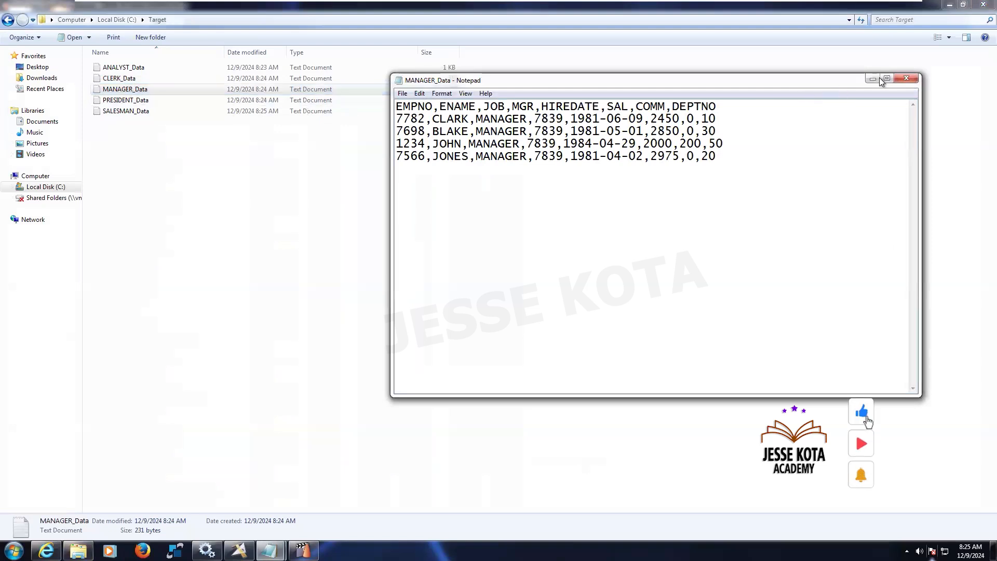
pyautogui.click(906, 78)
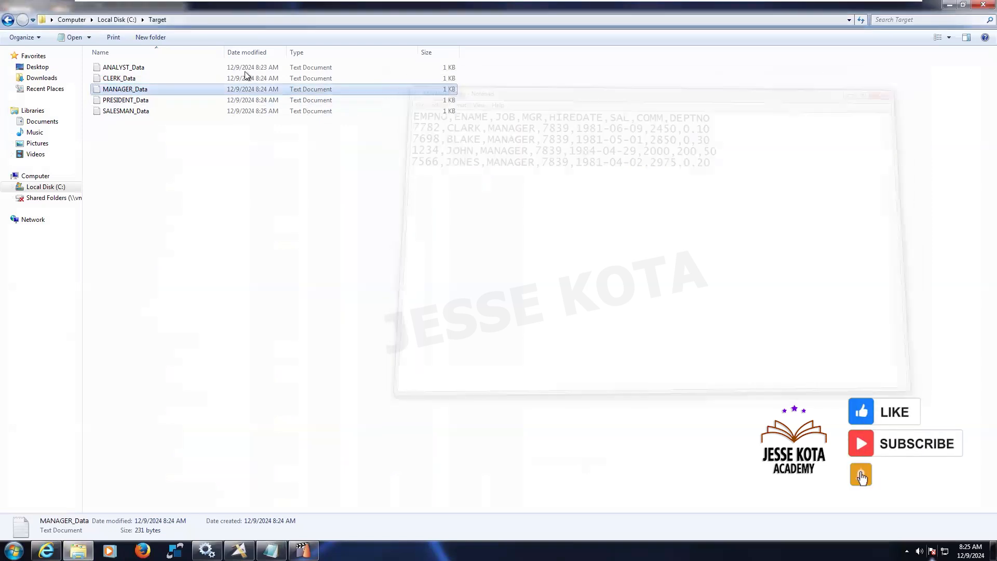
pyautogui.click(139, 101)
pyautogui.doubleClick(139, 101)
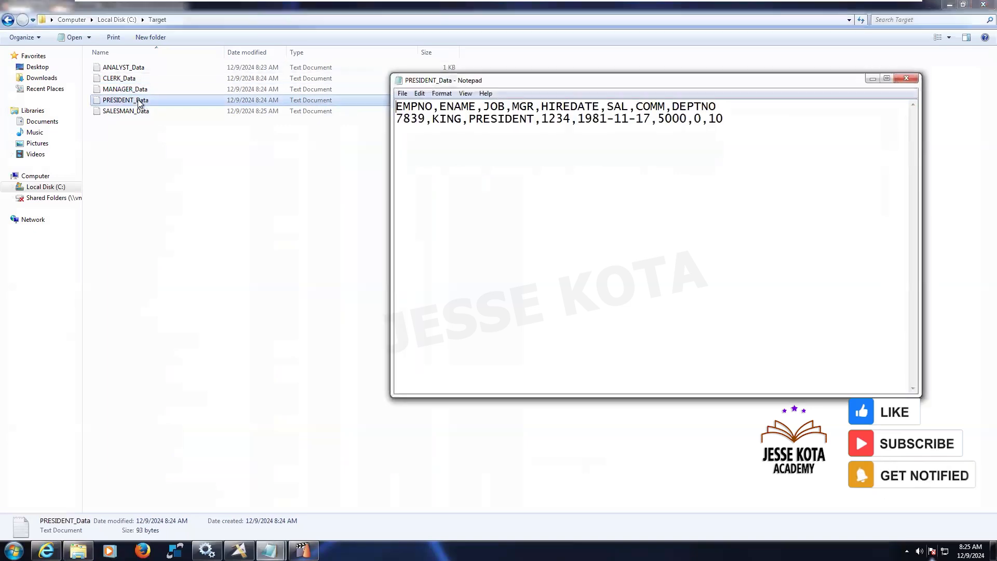
pyautogui.click(907, 79)
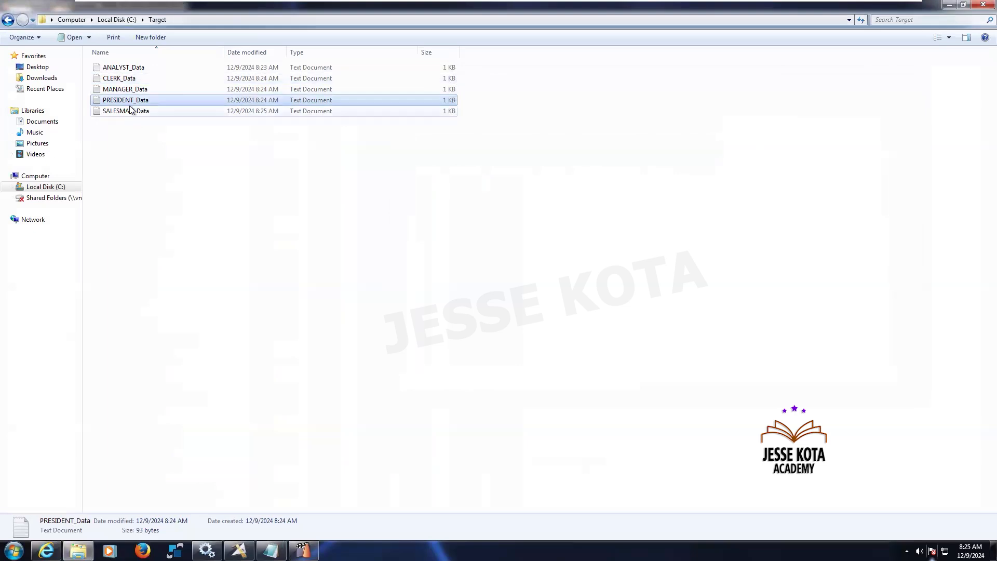
pyautogui.doubleClick(131, 110)
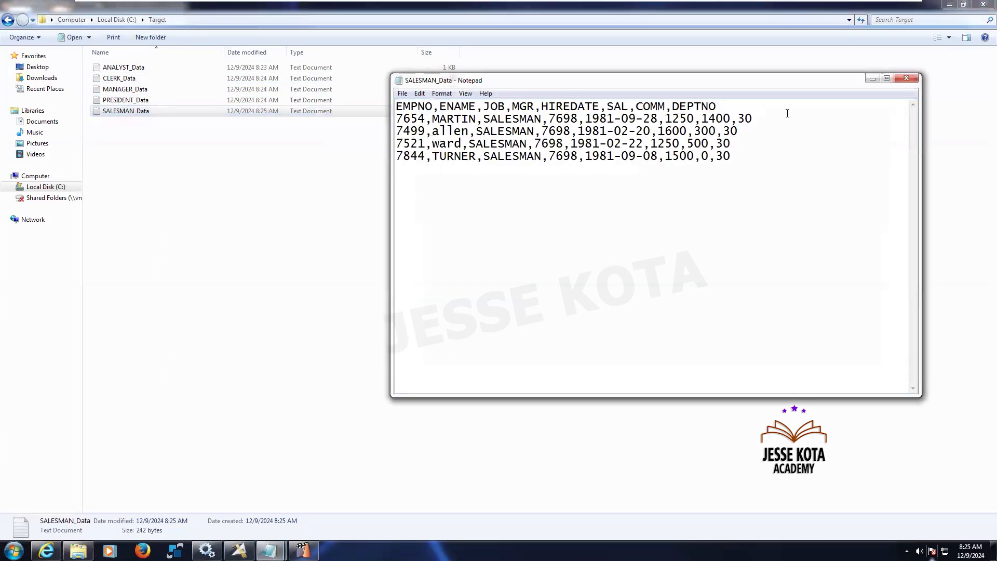
pyautogui.click(908, 79)
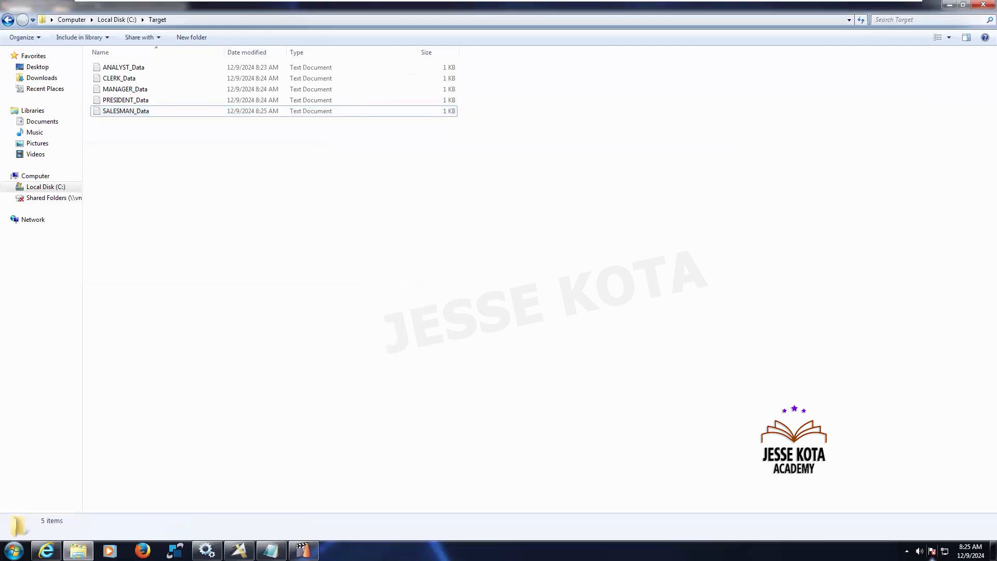
# - Check the sequence log in Designer, then switch to Running_Notes in Google Docs and append "(79 & 80 Assignments)" to the Listed loop line
pyautogui.click(238, 551)
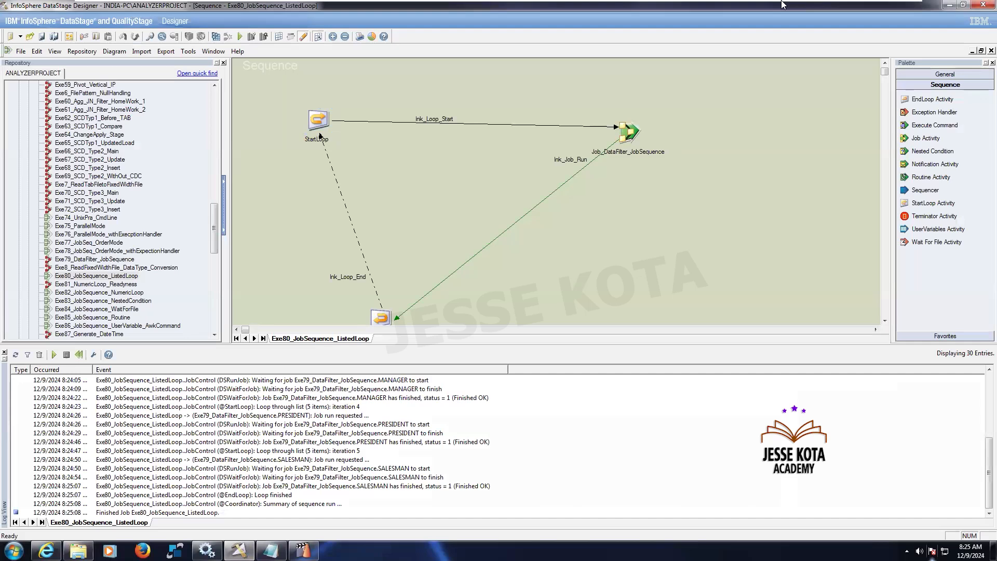
pyautogui.moveTo(814, 5)
pyautogui.moveTo(848, 2)
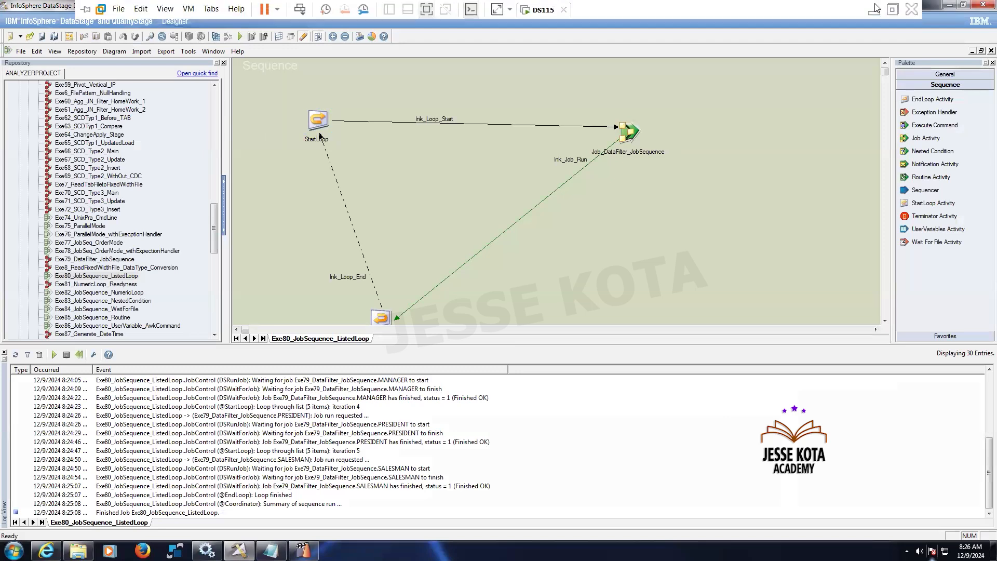
pyautogui.click(876, 12)
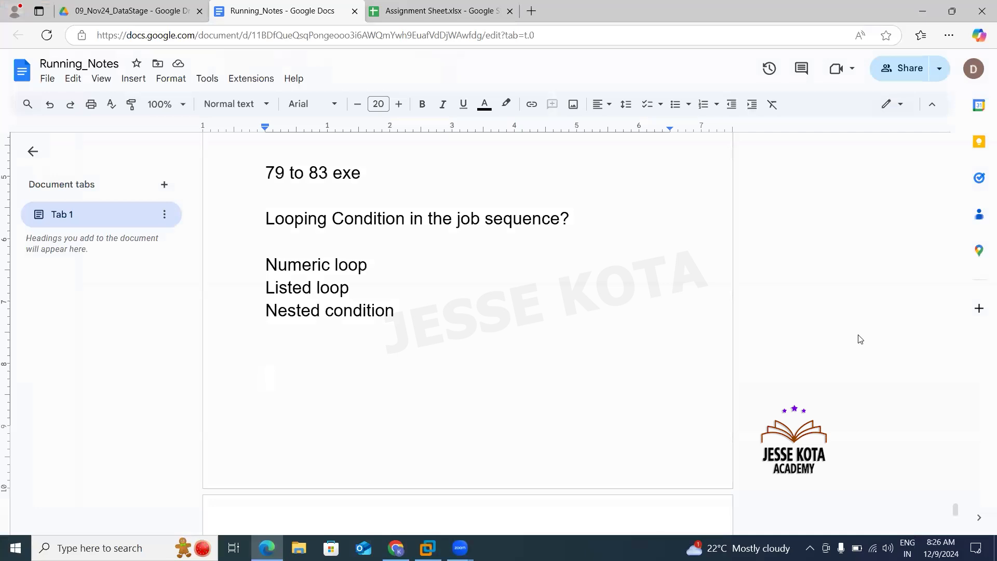
pyautogui.doubleClick(425, 293)
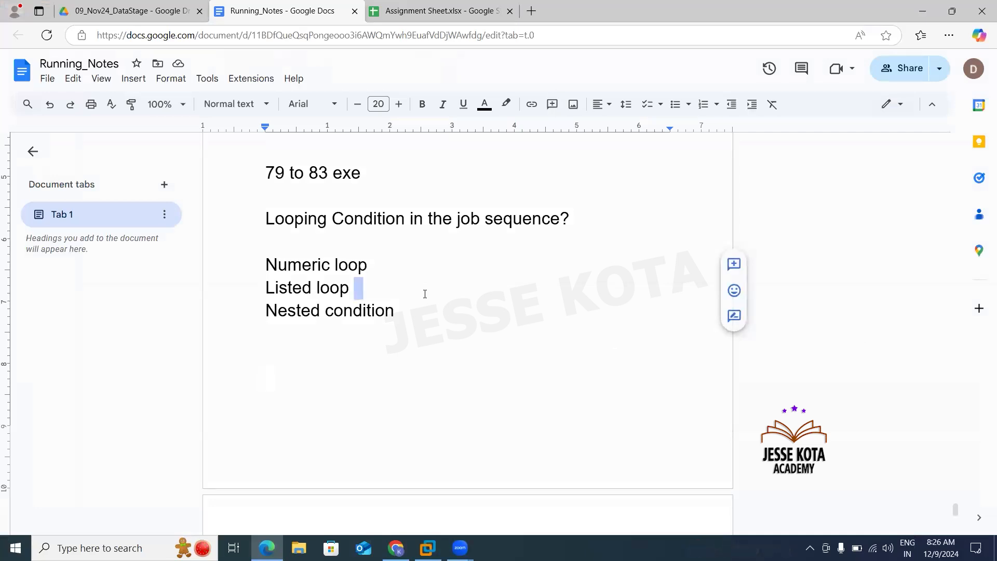
pyautogui.click(424, 294)
pyautogui.write('(79 & 80 Assignments')
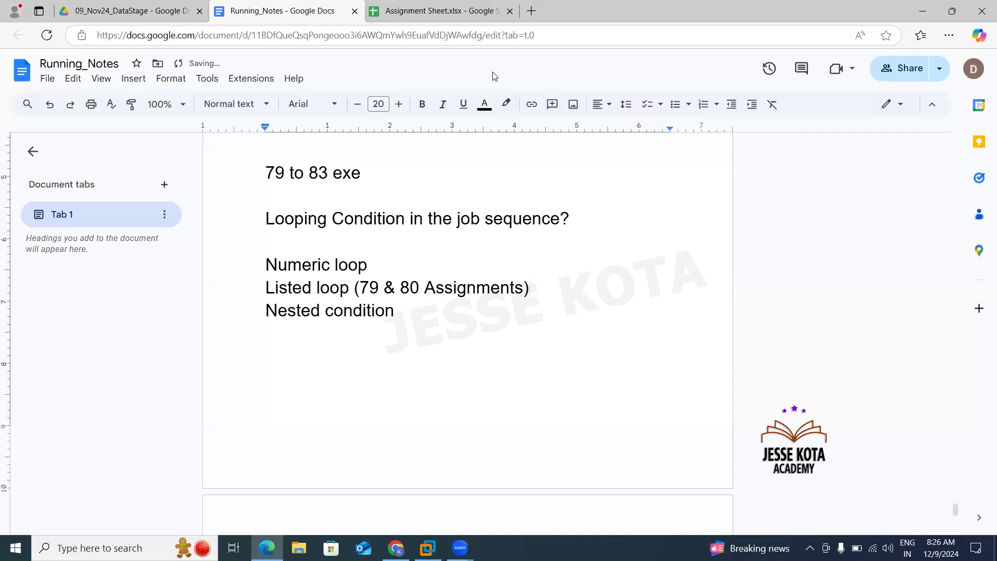
# - Reorder the looping notes by removing the Numeric loop line and re-entering "Numeric loop" directly below the Listed loop line
pyautogui.hotkey('shift', 'Home')
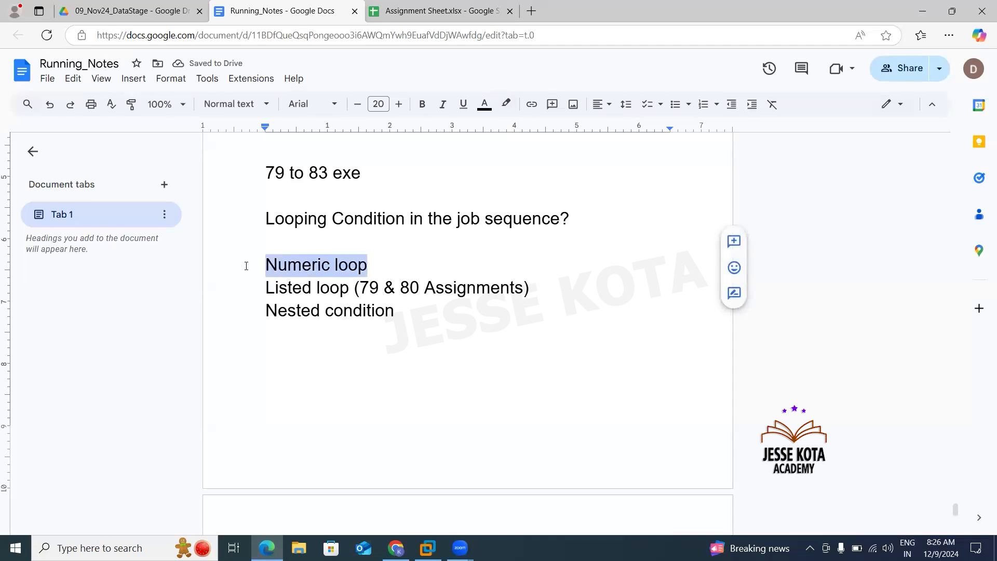
pyautogui.press('BackSpace')
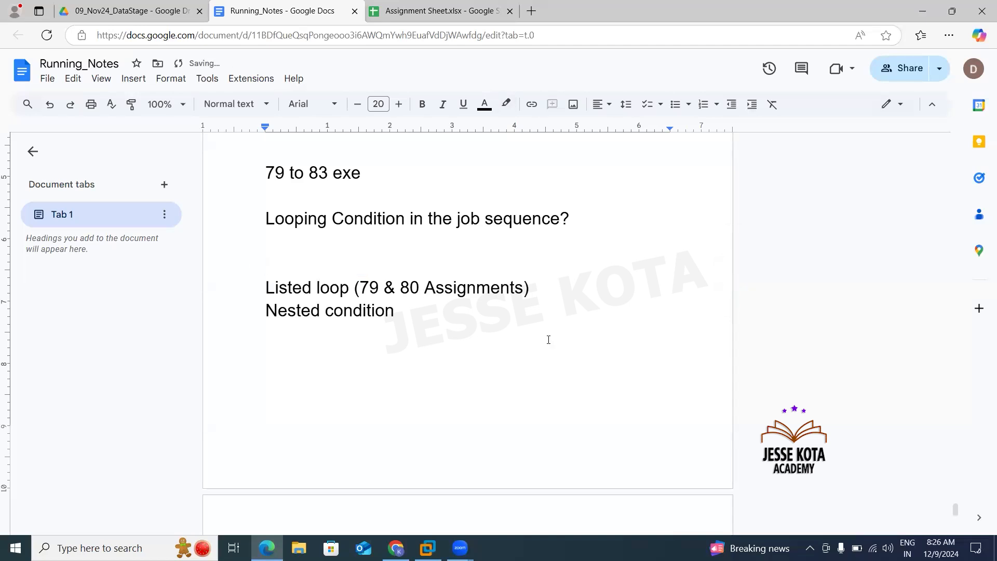
pyautogui.press('Delete')
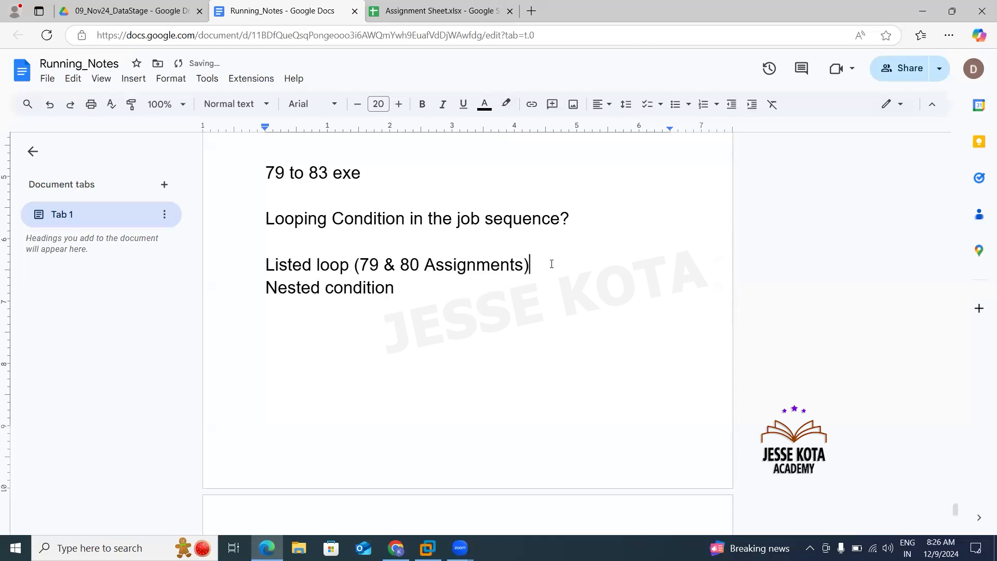
pyautogui.press('Return')
pyautogui.write('Numeric loop')
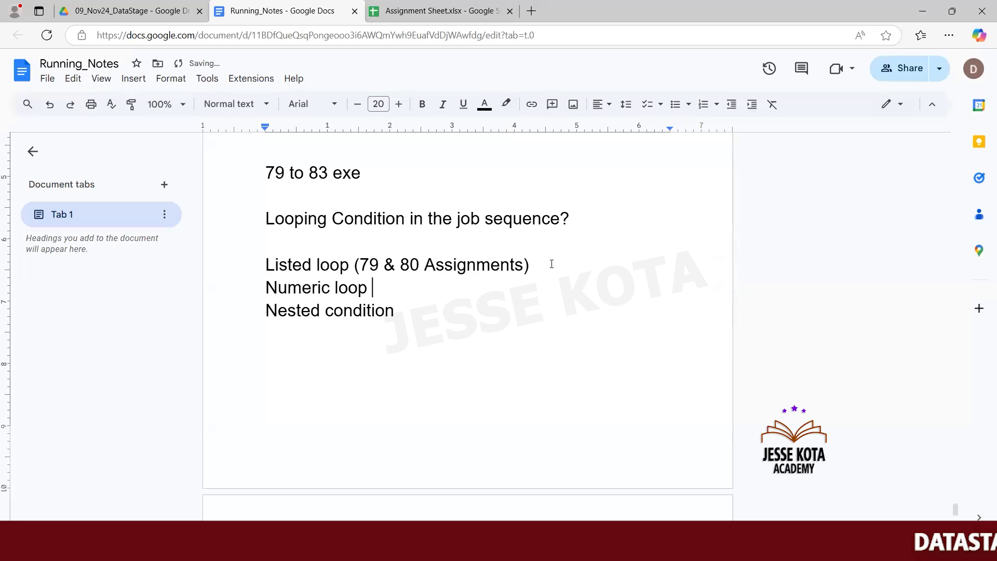
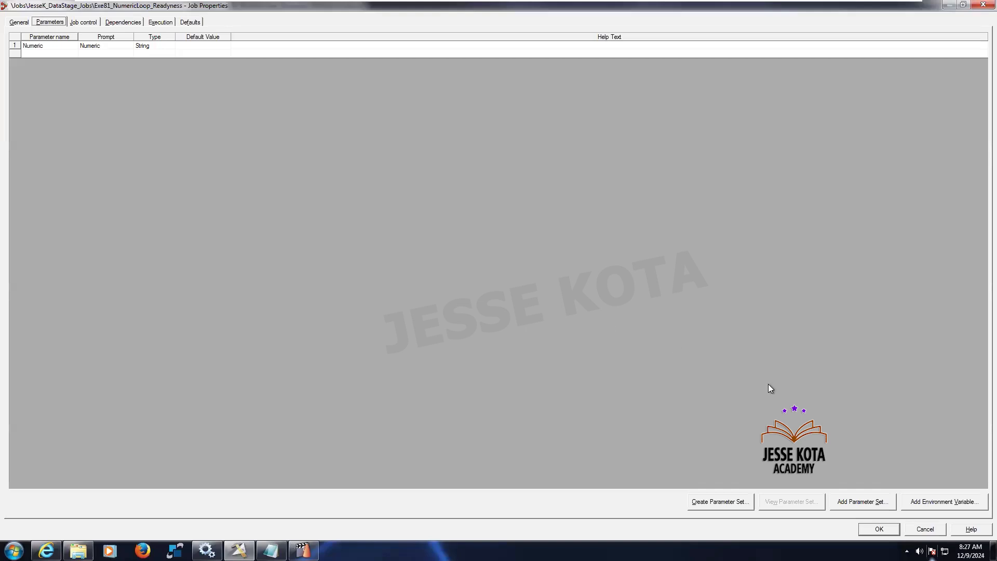
# - Dismiss the Exe81_NumericLoop_Readyness job properties, close the job and collapse the JesseK_DataStage_Jobs folder
pyautogui.click(925, 529)
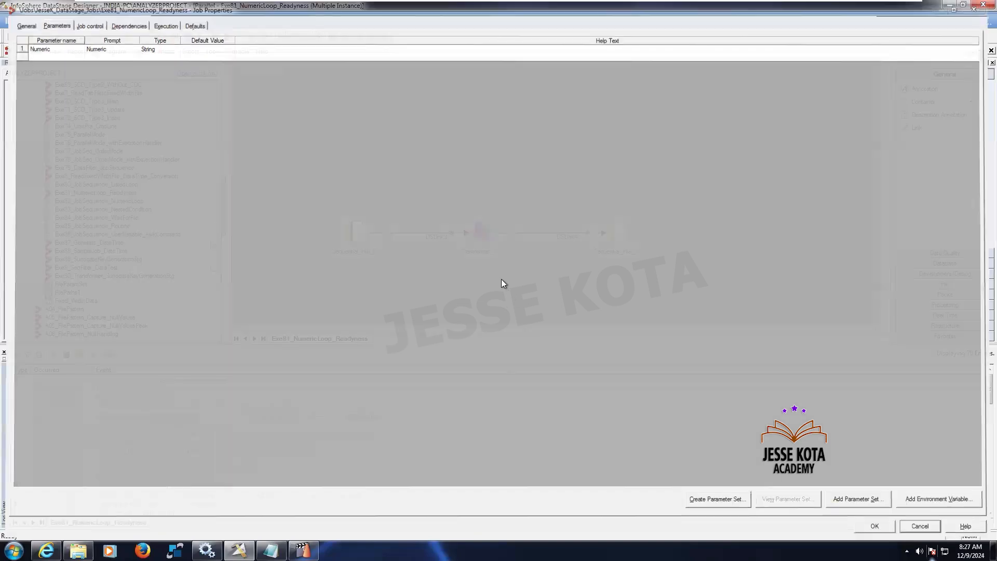
pyautogui.click(481, 240)
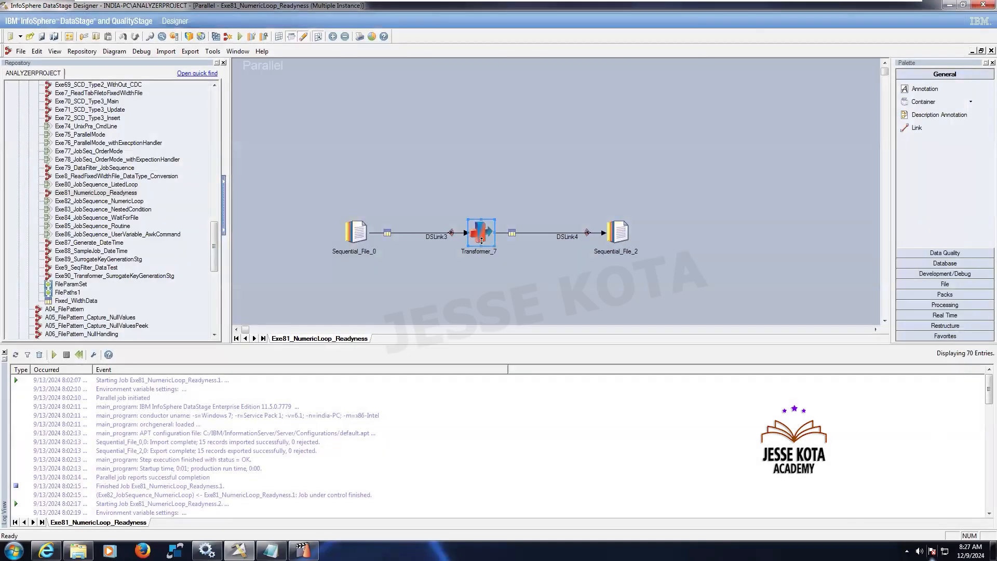
pyautogui.click(971, 51)
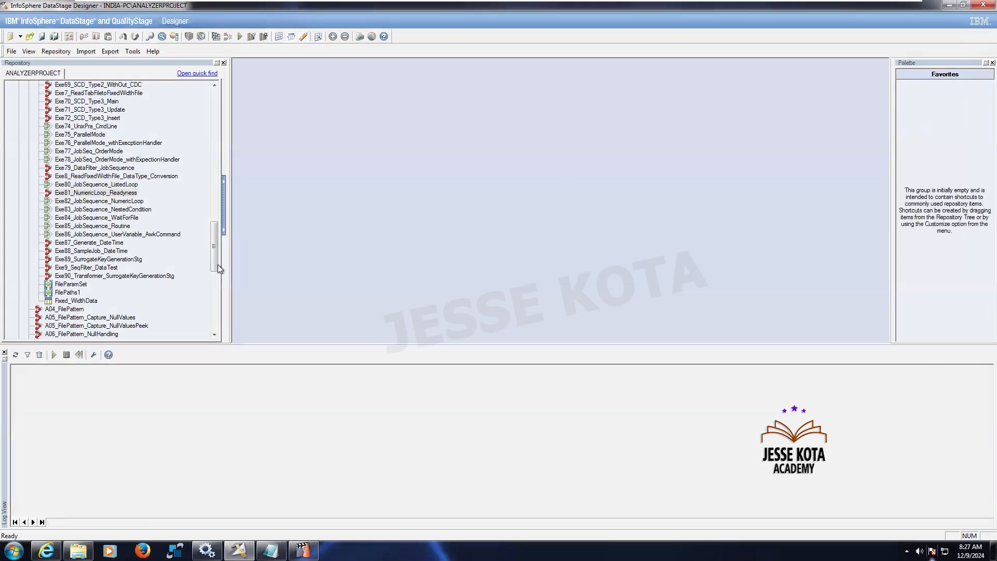
pyautogui.moveTo(216, 256); pyautogui.dragTo(225, 102)
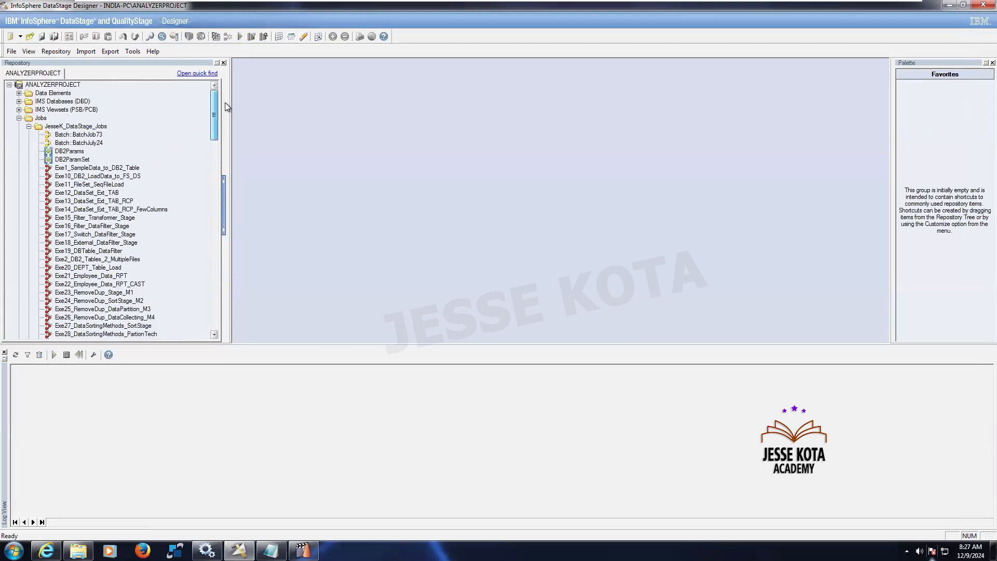
pyautogui.click(29, 126)
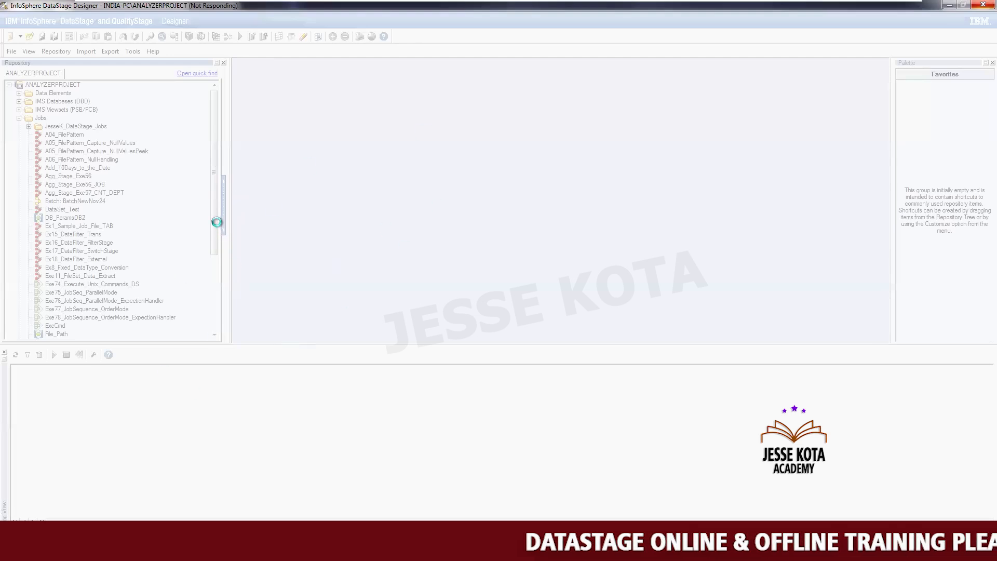
# - Force-close the unresponsive DataStage Designer and switch to DataStage Director
pyautogui.click(968, 7)
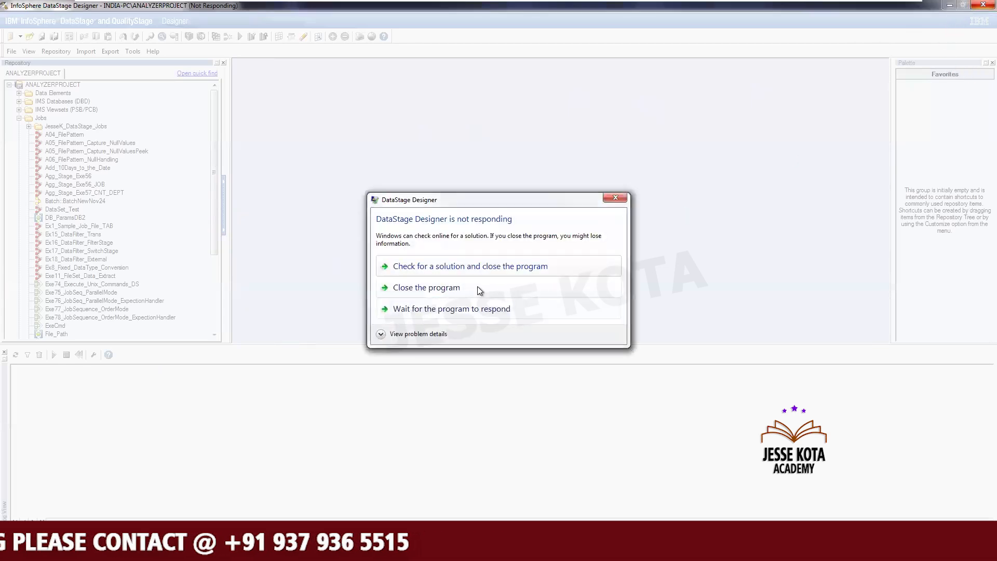
pyautogui.click(478, 289)
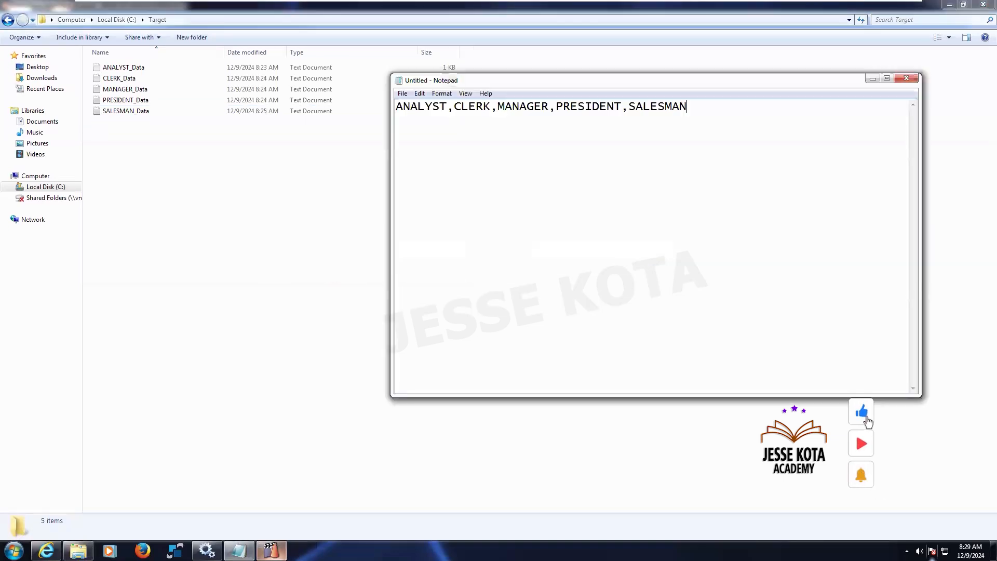
pyautogui.hotkey('alt', 'Tab')
pyautogui.hotkey('alt', 'Tab')
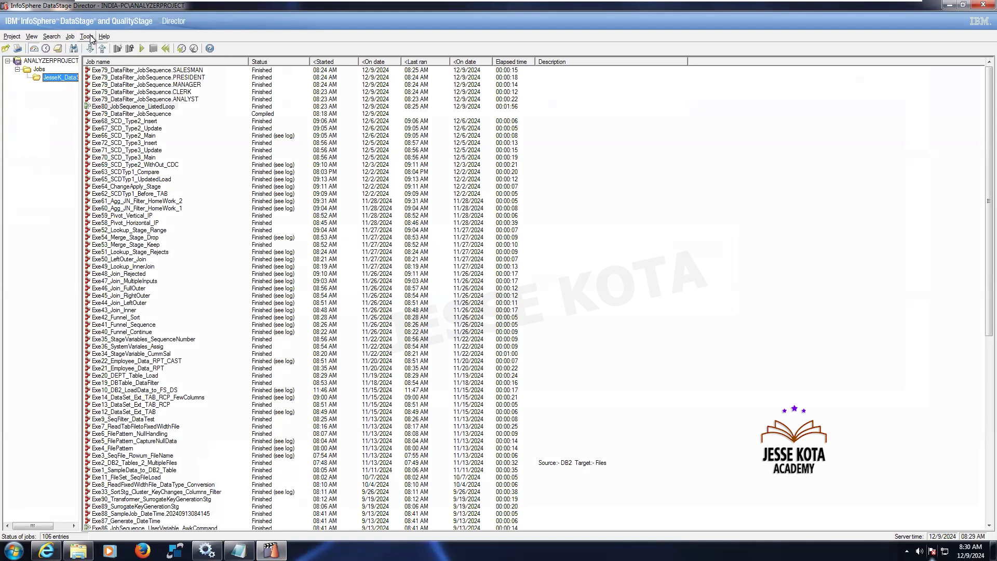
# - Relaunch Designer from Director, minimizing the other open windows and accepting the untrusted certificate alert
pyautogui.click(39, 69)
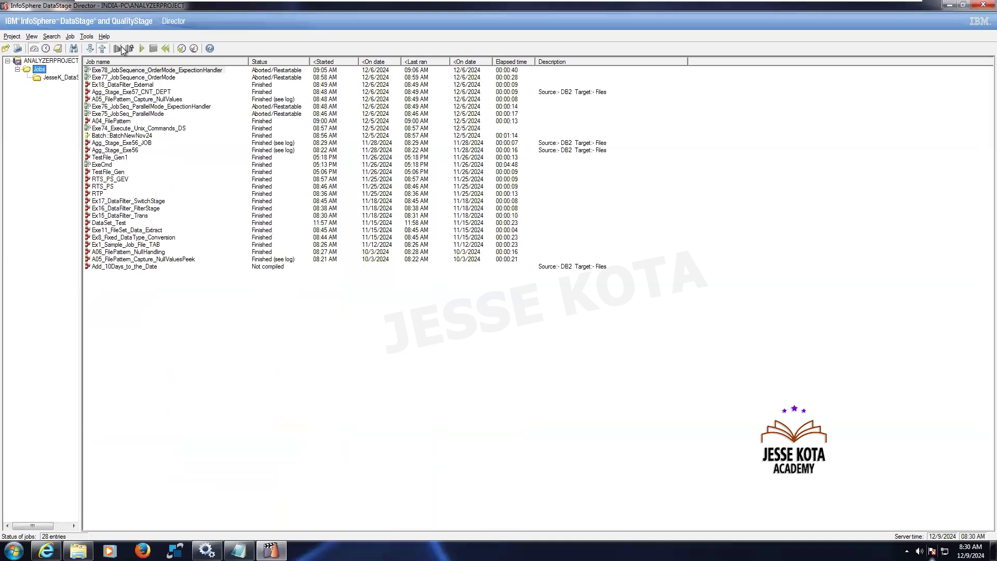
pyautogui.click(87, 36)
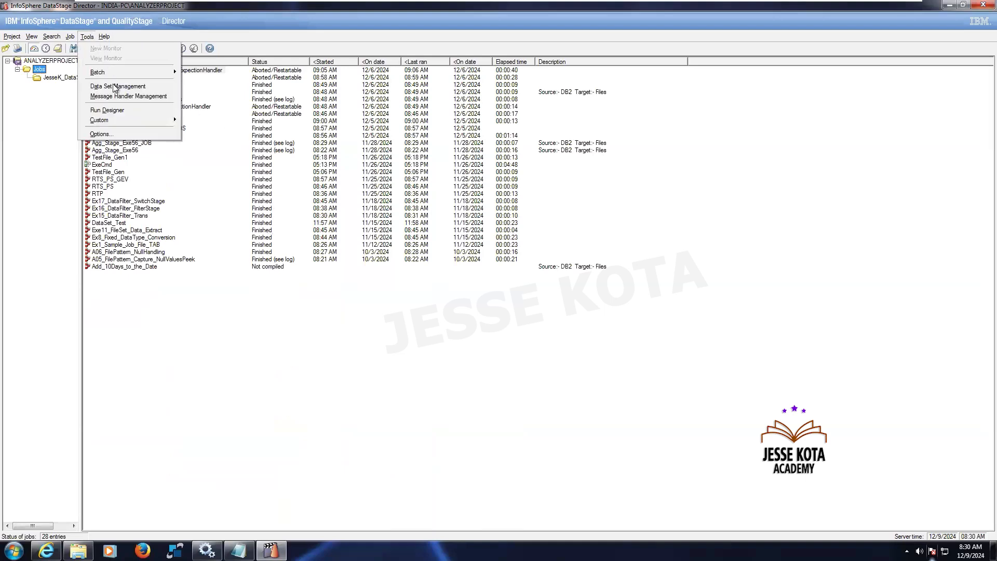
pyautogui.click(125, 111)
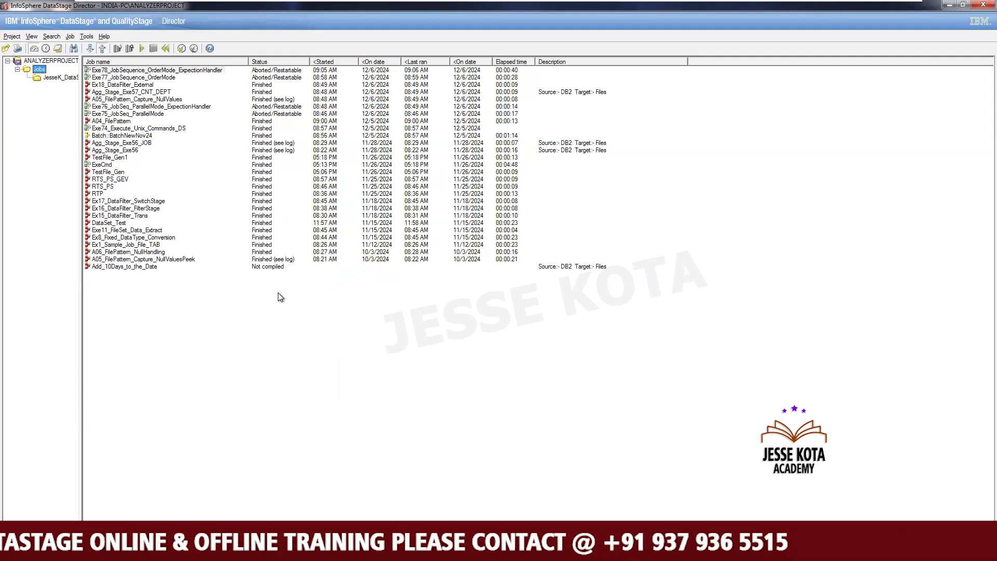
pyautogui.click(950, 5)
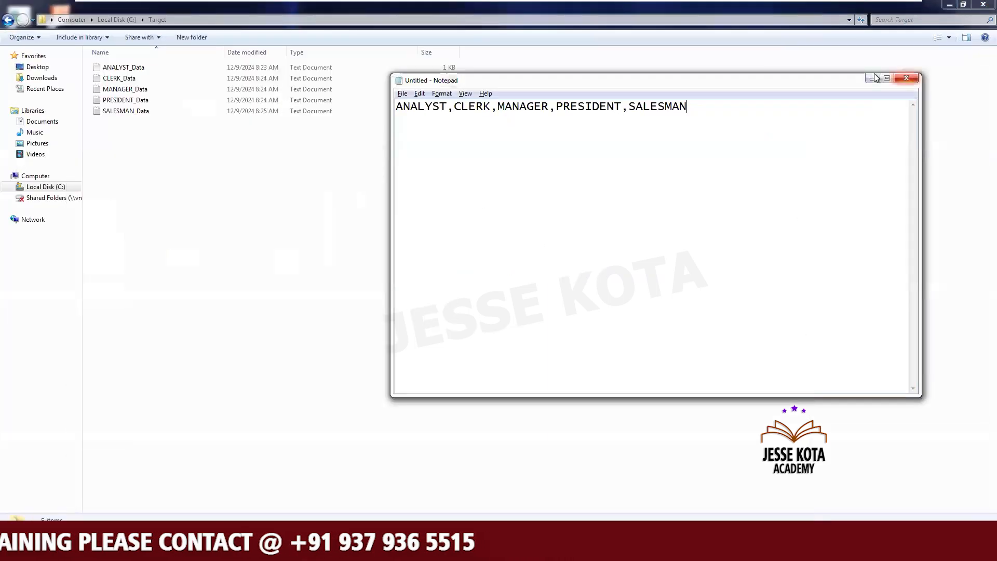
pyautogui.click(874, 77)
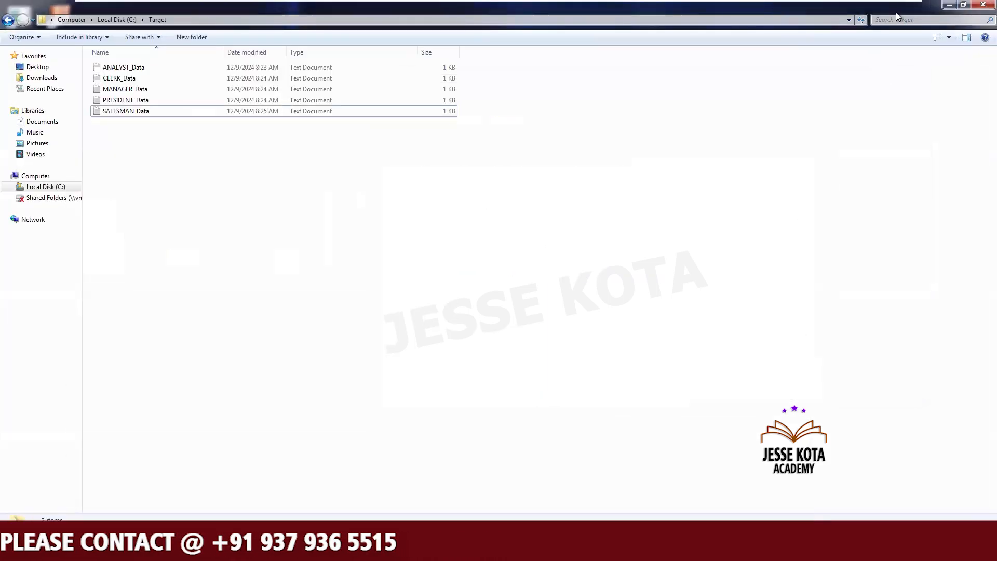
pyautogui.click(948, 5)
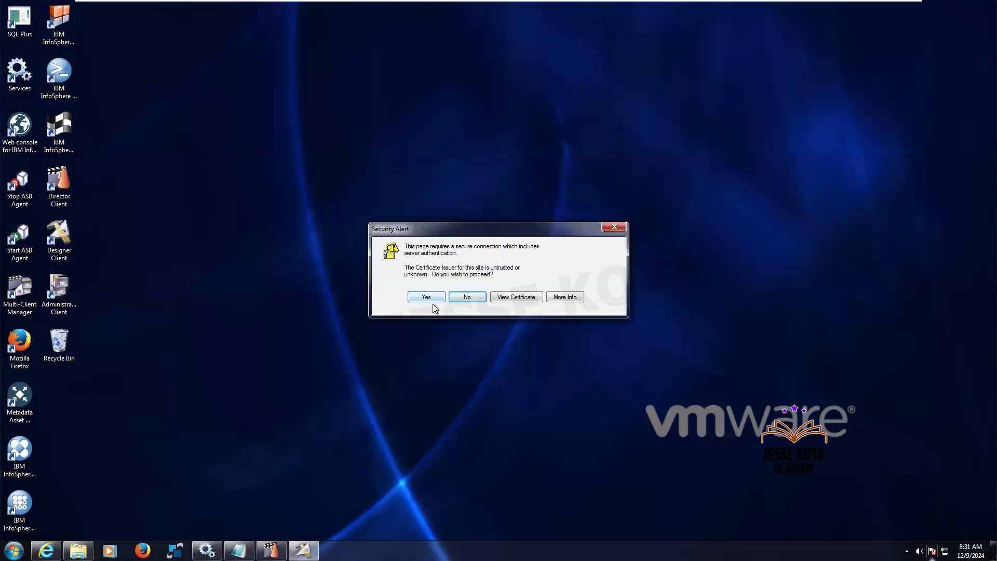
pyautogui.click(433, 299)
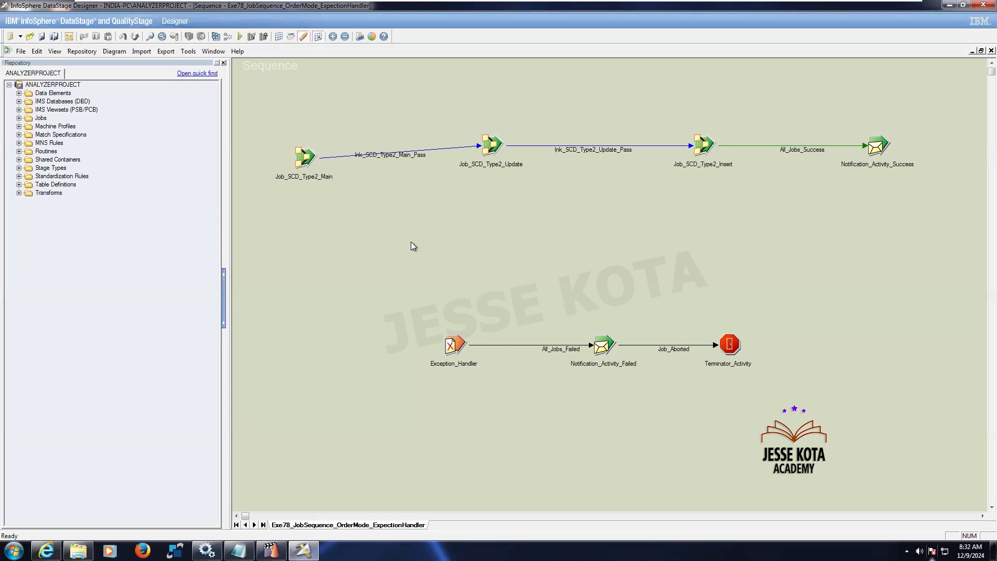
# - Nudge Job_SCD_Type2_Main level with Job_SCD_Type2_Update and close Exe78_JobSequence_OrderMode_ExpectionHandler without saving the change
pyautogui.moveTo(303, 157); pyautogui.dragTo(301, 146)
pyautogui.click(496, 240)
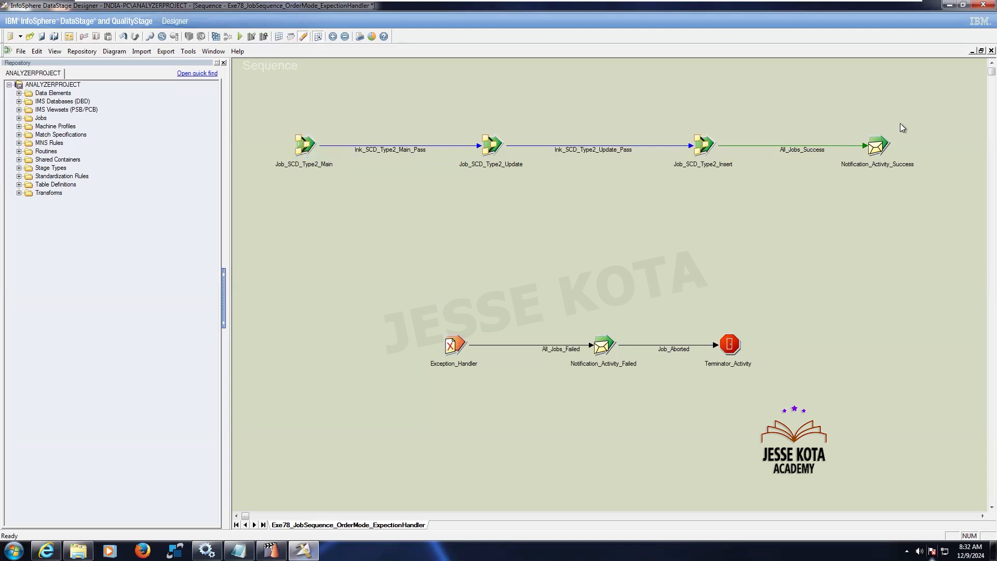
pyautogui.hotkey('ctrl', 'F4')
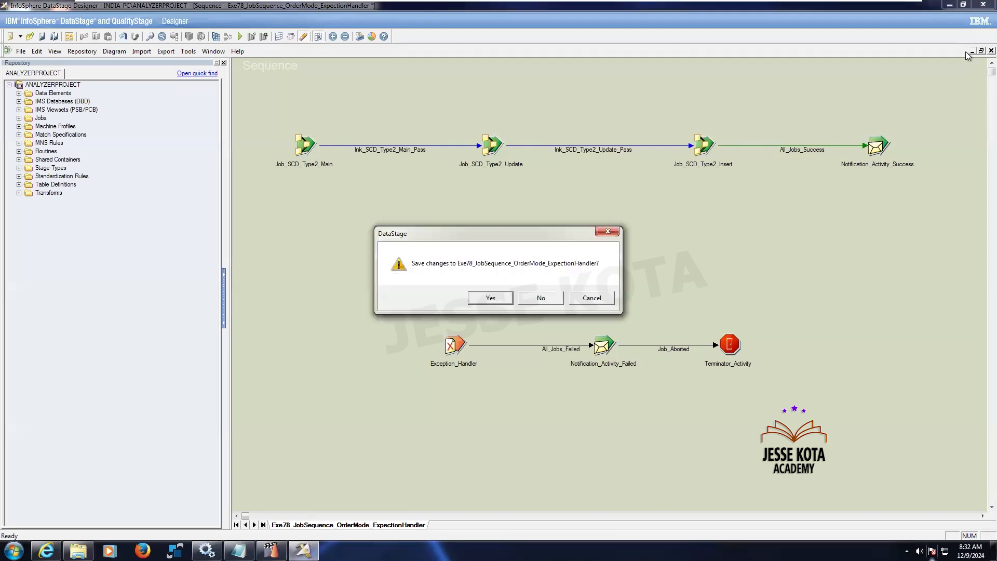
pyautogui.click(541, 298)
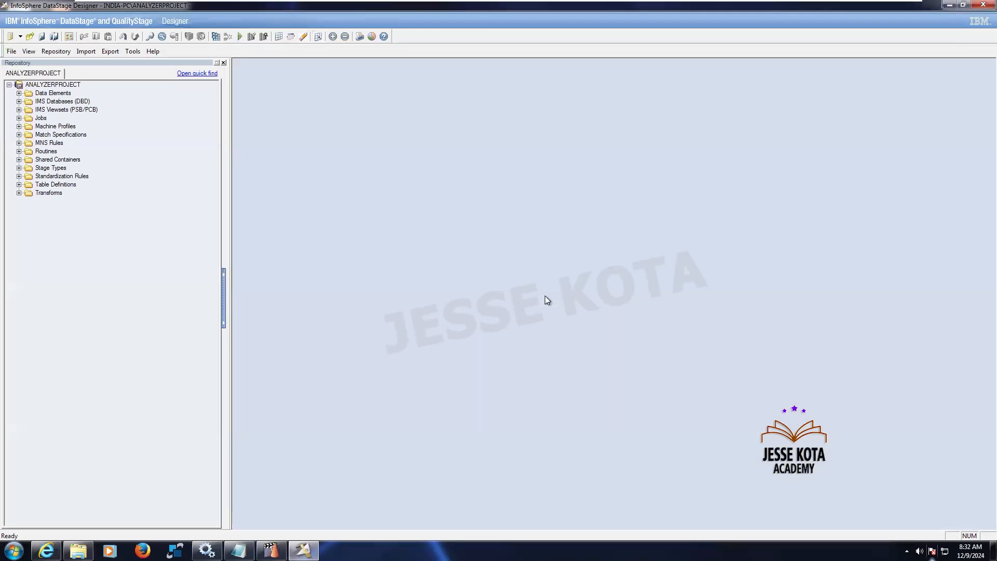
# - Expand the Jobs folder, open TestFile_Gen1 to check its design and close it again
pyautogui.click(19, 118)
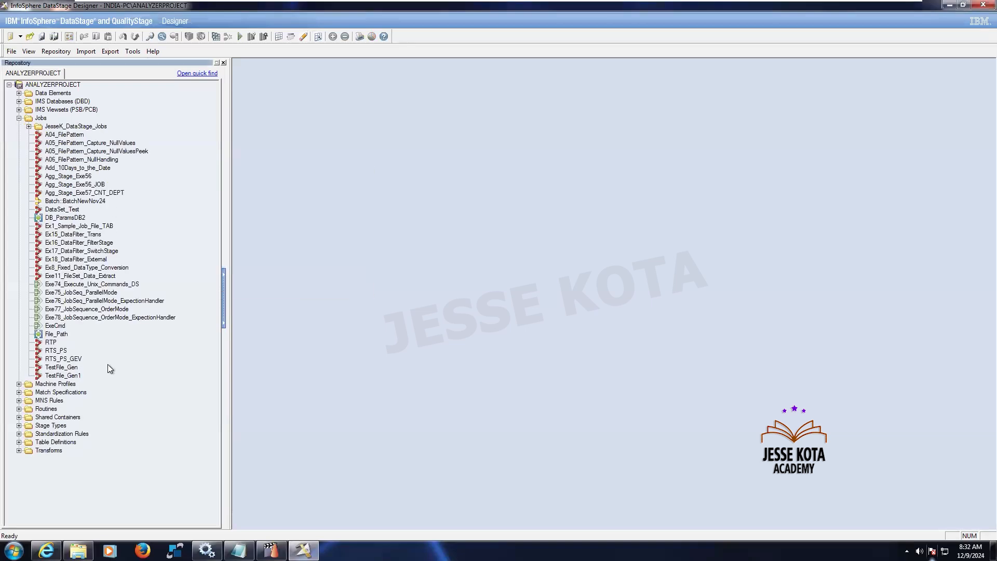
pyautogui.doubleClick(73, 375)
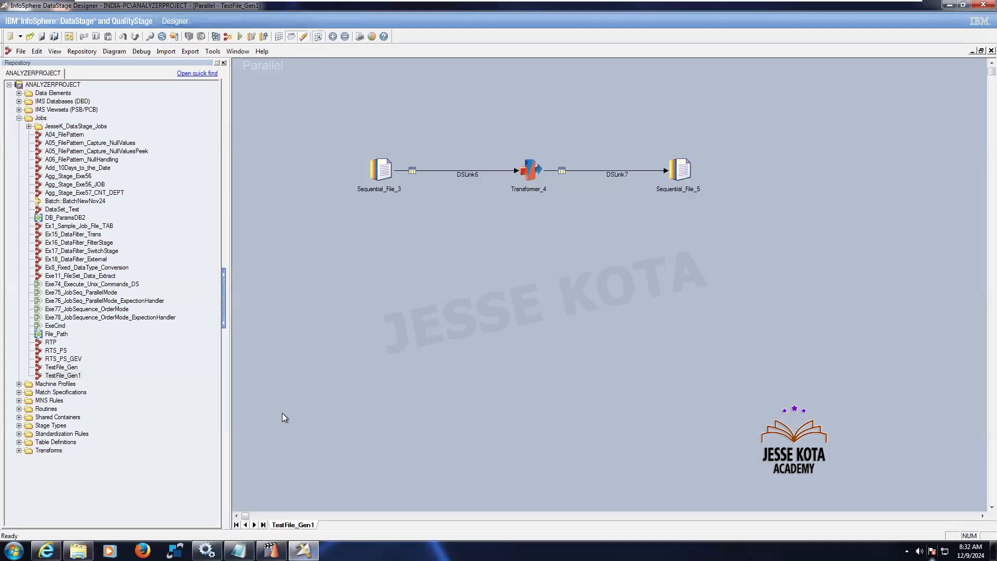
pyautogui.click(966, 52)
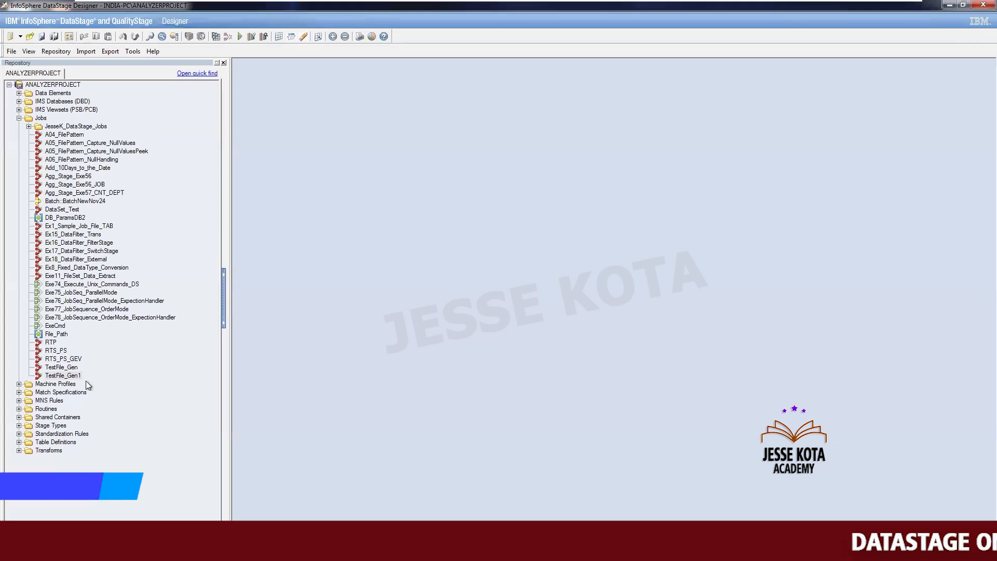
# - Open the TestFile_Gen job and set the Row_Generator stage's Number Of Records to 5
pyautogui.doubleClick(62, 367)
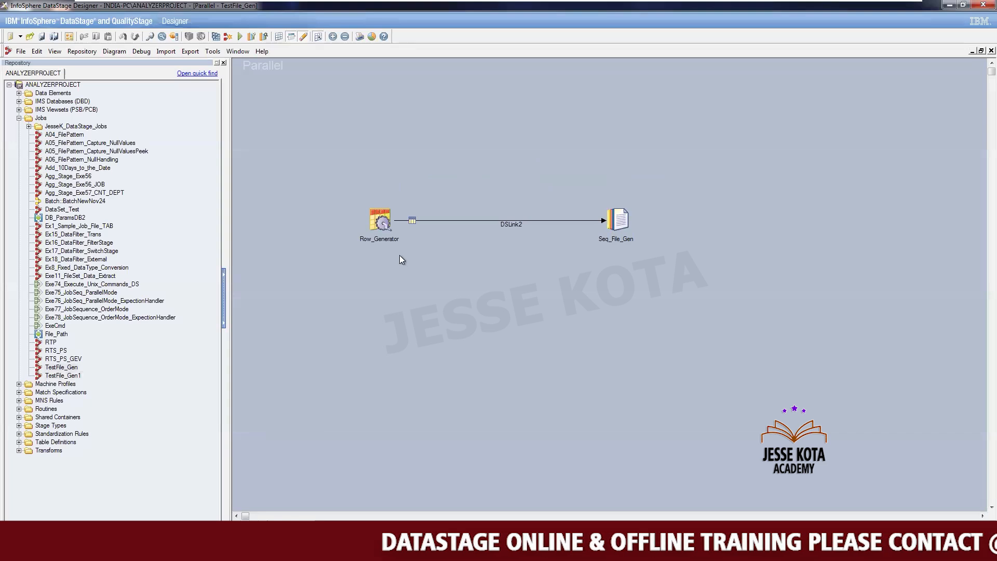
pyautogui.doubleClick(385, 217)
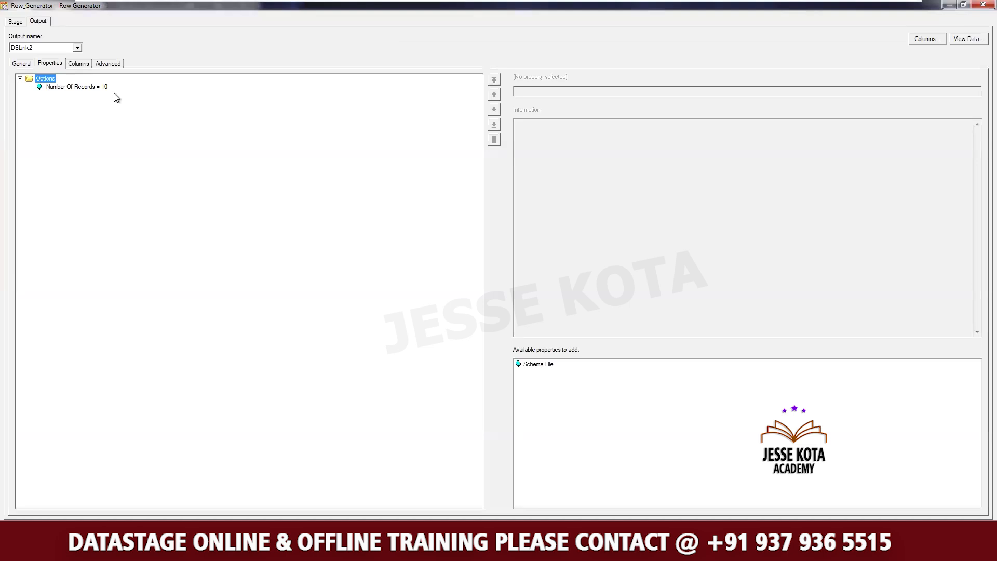
pyautogui.click(93, 86)
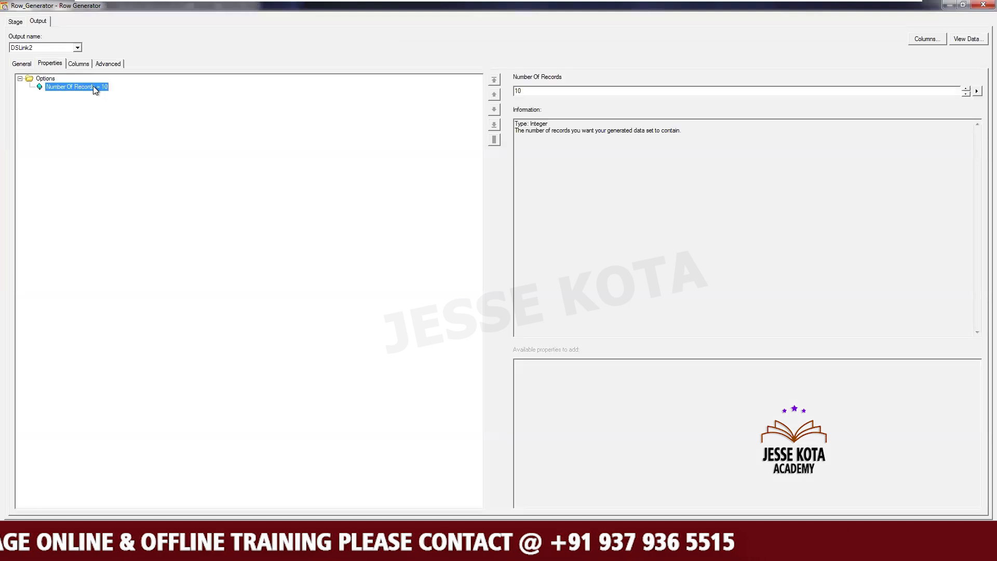
pyautogui.click(537, 88)
pyautogui.press('BackSpace')
pyautogui.press('BackSpace')
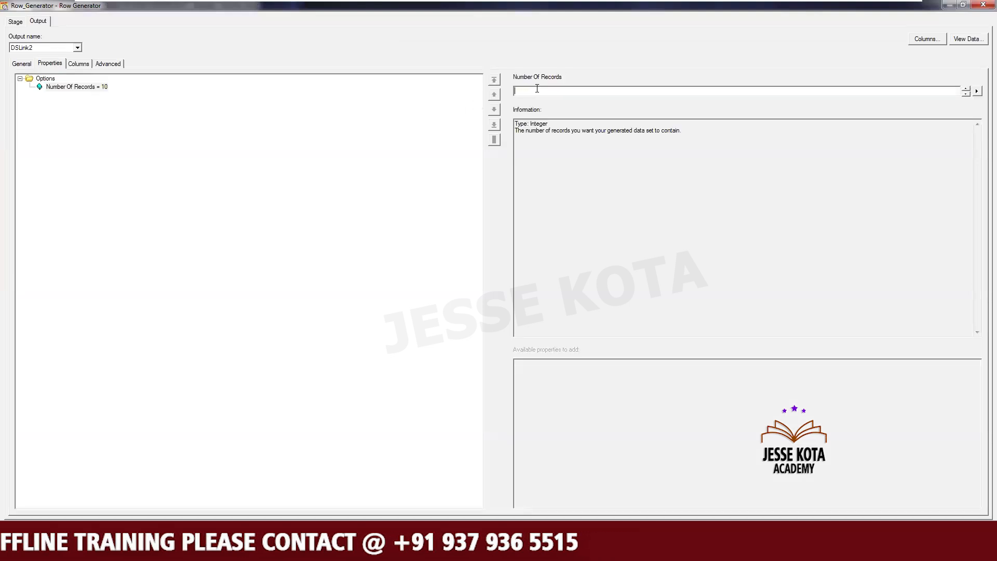
pyautogui.write('5')
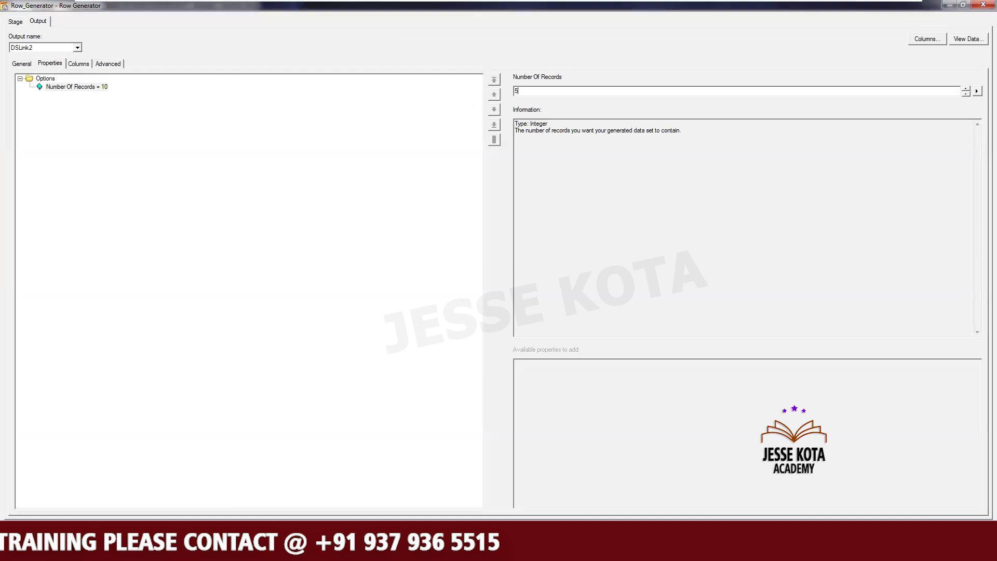
# - Open the No column's metadata in Row_Generator, set its cycle generator Limit to 5 and apply it
pyautogui.click(79, 63)
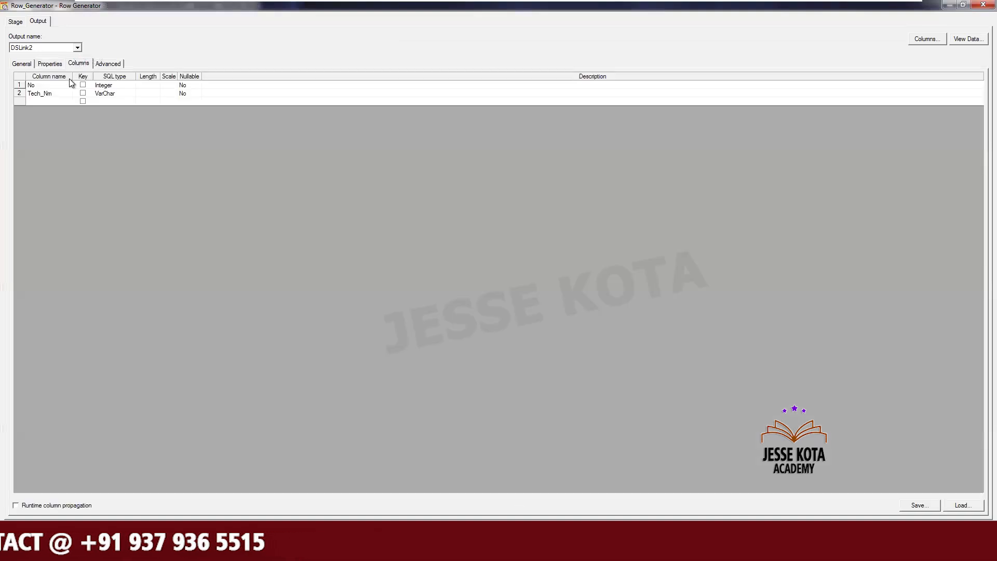
pyautogui.click(48, 82)
pyautogui.click(47, 83)
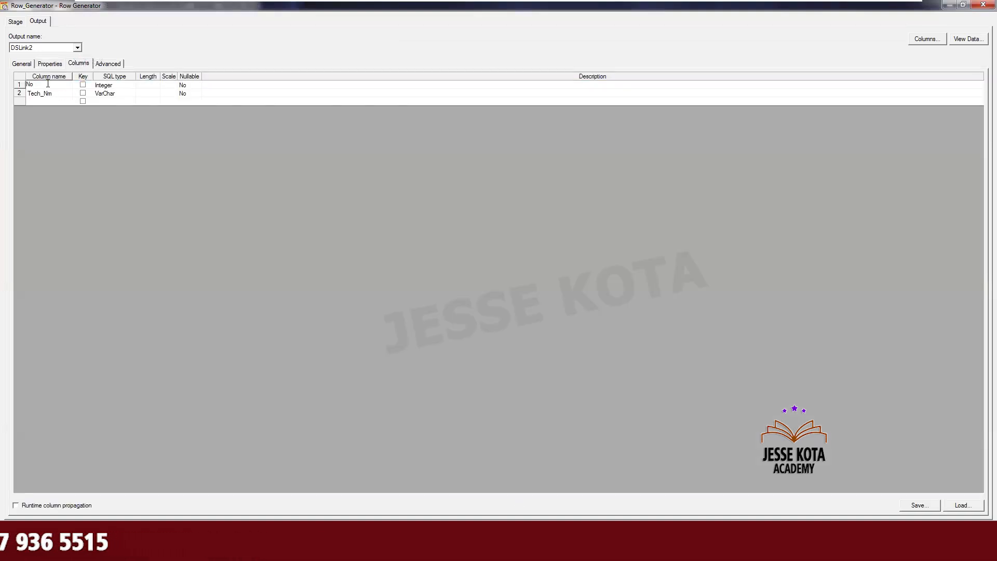
pyautogui.click(17, 84)
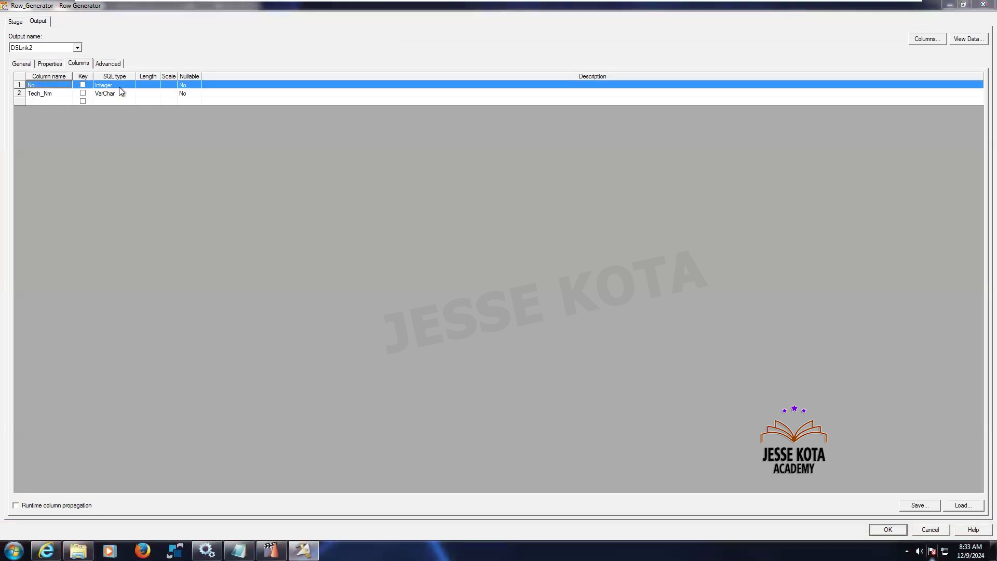
pyautogui.click(476, 328)
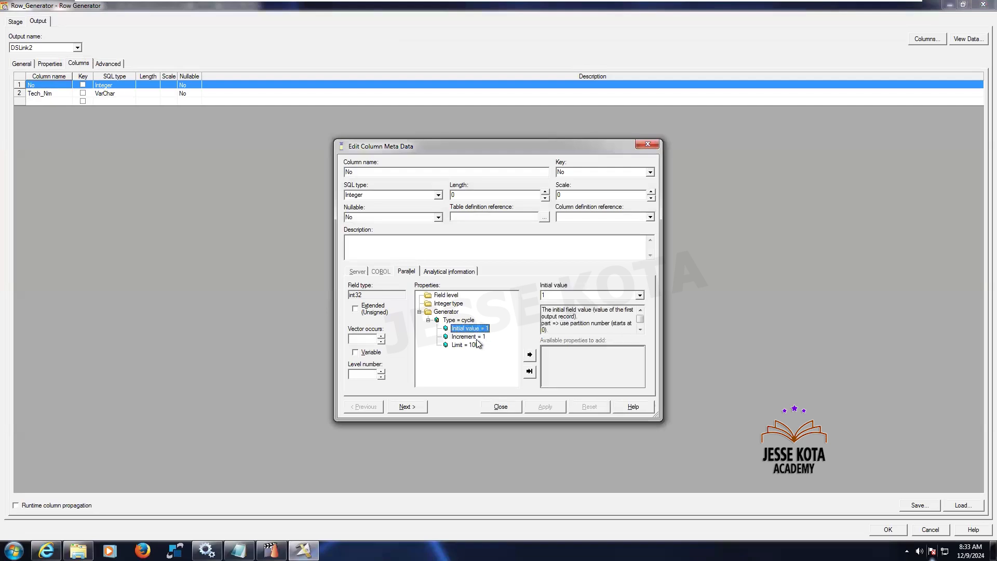
pyautogui.click(475, 345)
pyautogui.press('Tab')
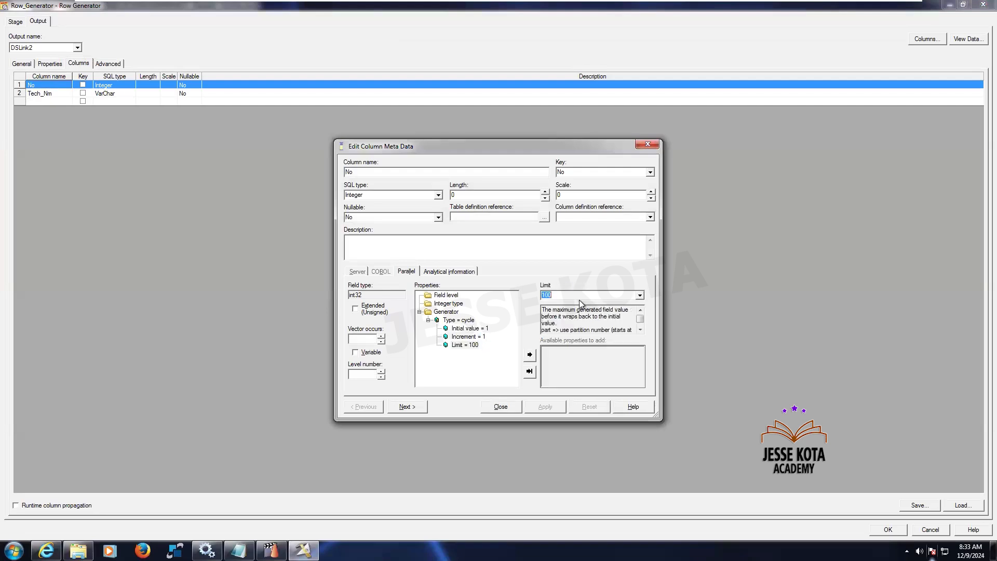
pyautogui.write('5')
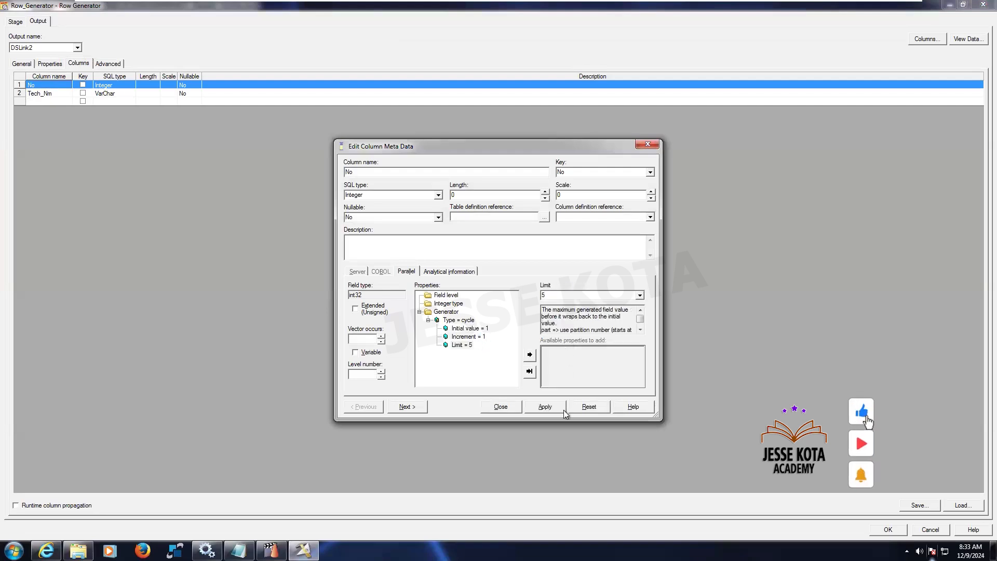
pyautogui.click(545, 407)
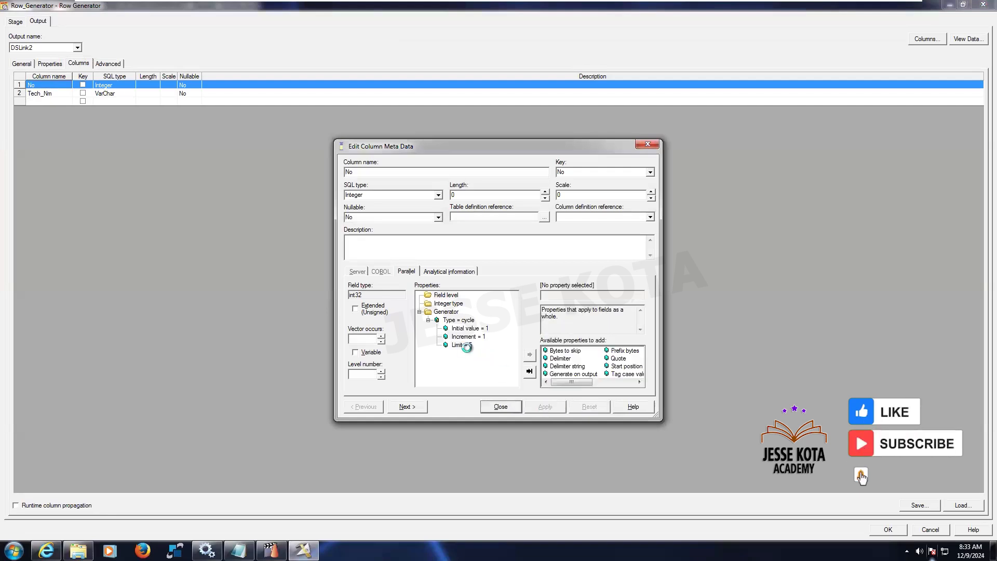
# - Change the Limit of the No column's cycle generator to 1000
pyautogui.doubleClick(568, 296)
pyautogui.press('BackSpace')
pyautogui.write('1000')
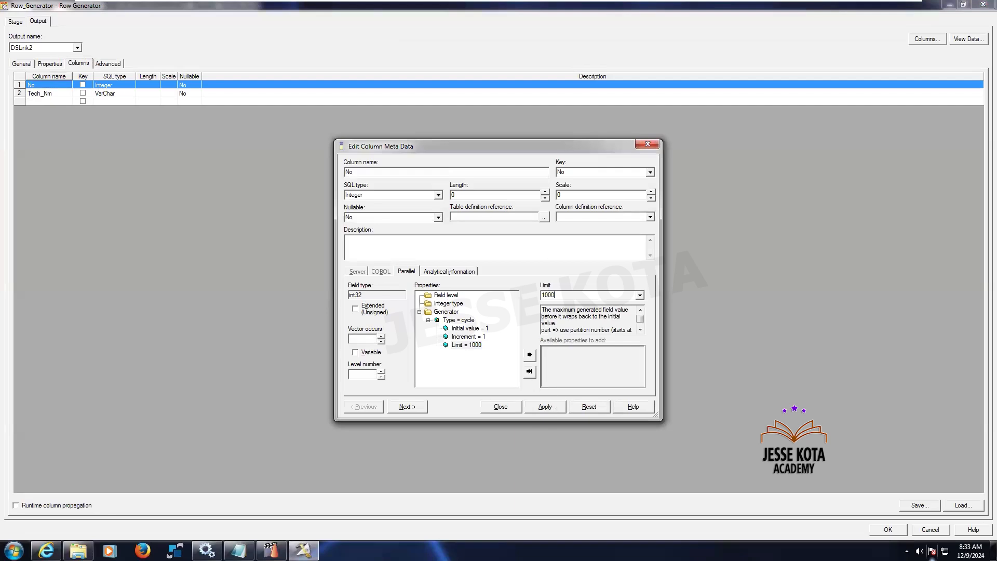
# - Review the No column's cycle Type, Initial value, Increment and Limit properties, then apply and close its metadata
pyautogui.click(479, 329)
pyautogui.click(457, 320)
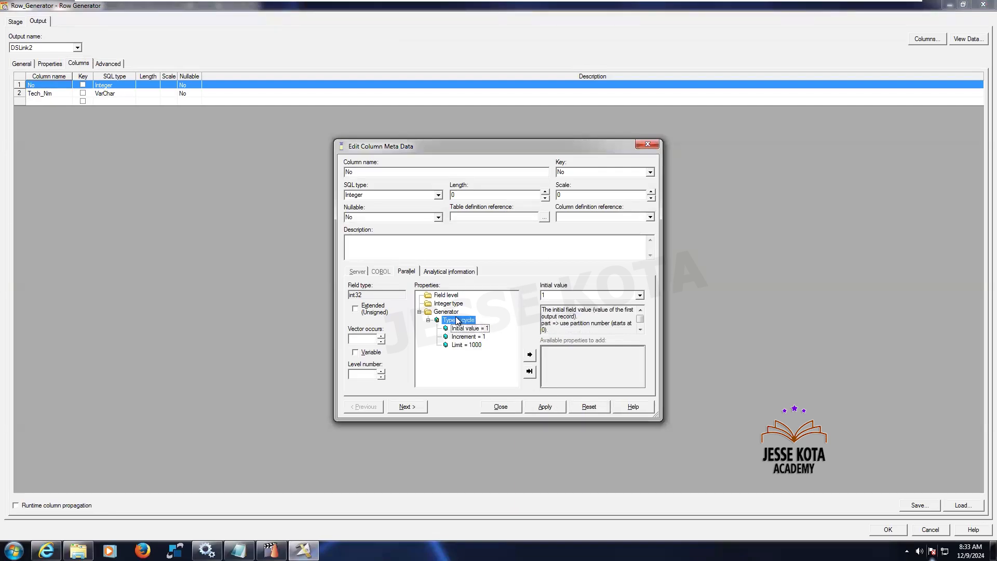
pyautogui.click(642, 296)
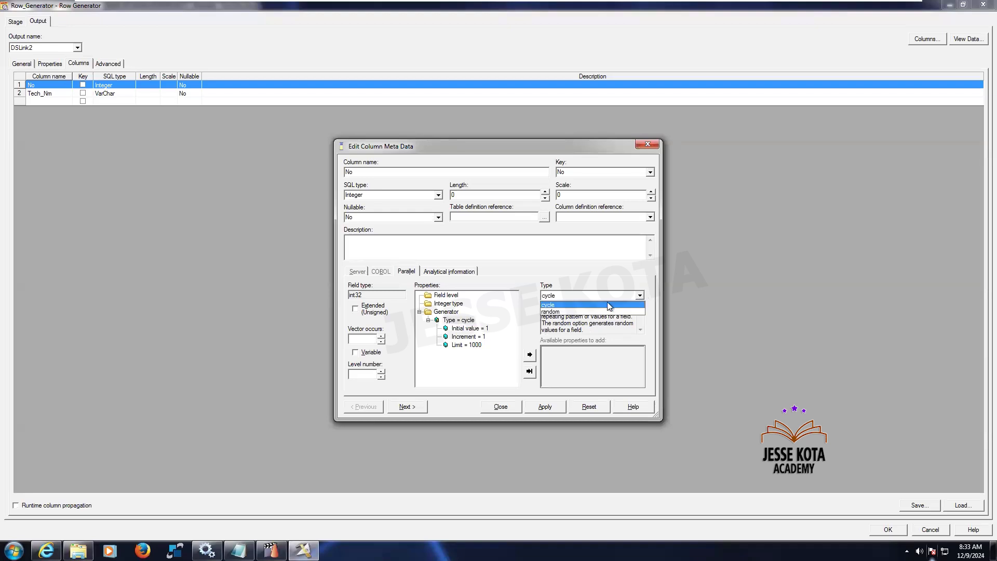
pyautogui.click(601, 306)
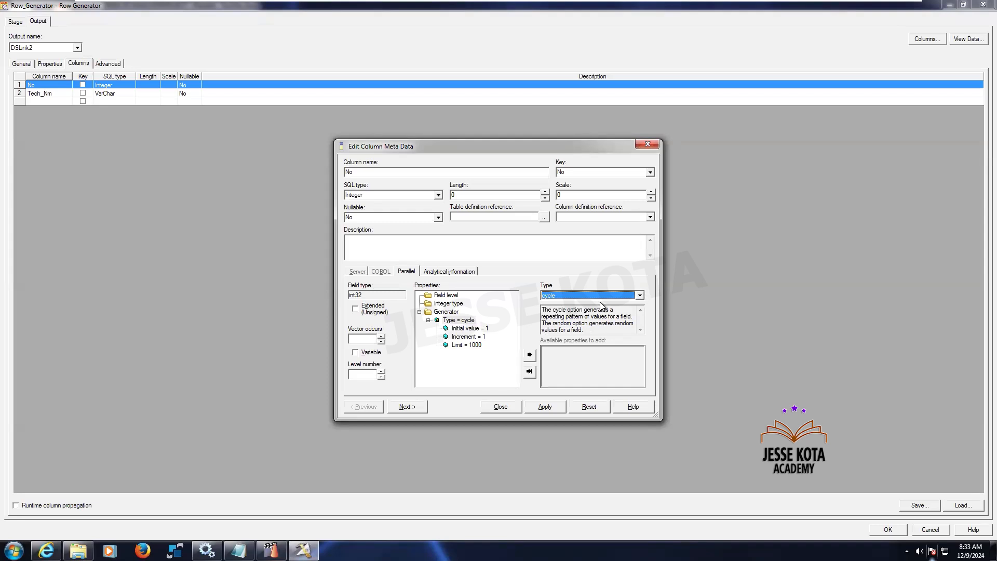
pyautogui.click(470, 331)
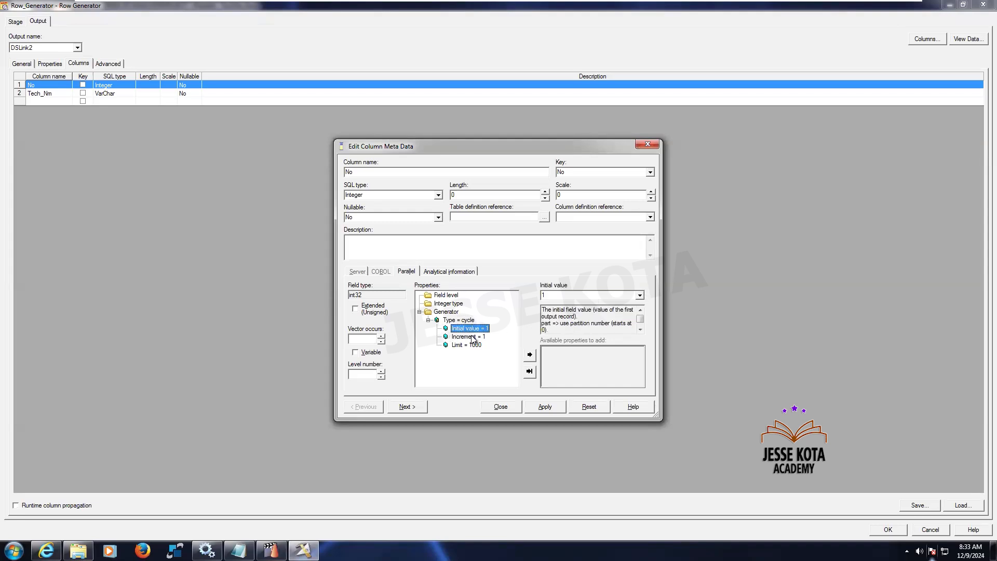
pyautogui.click(473, 338)
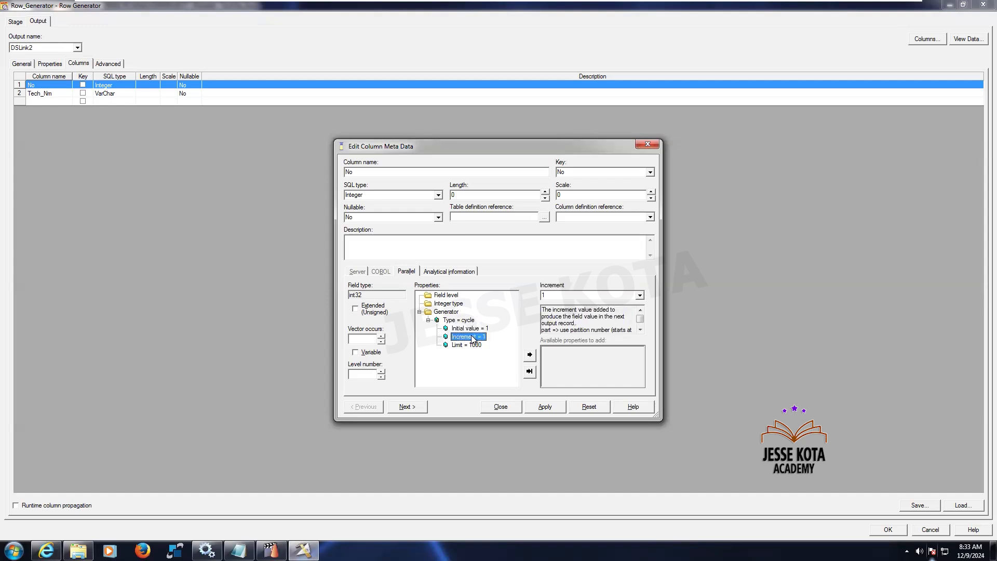
pyautogui.click(470, 329)
pyautogui.click(479, 339)
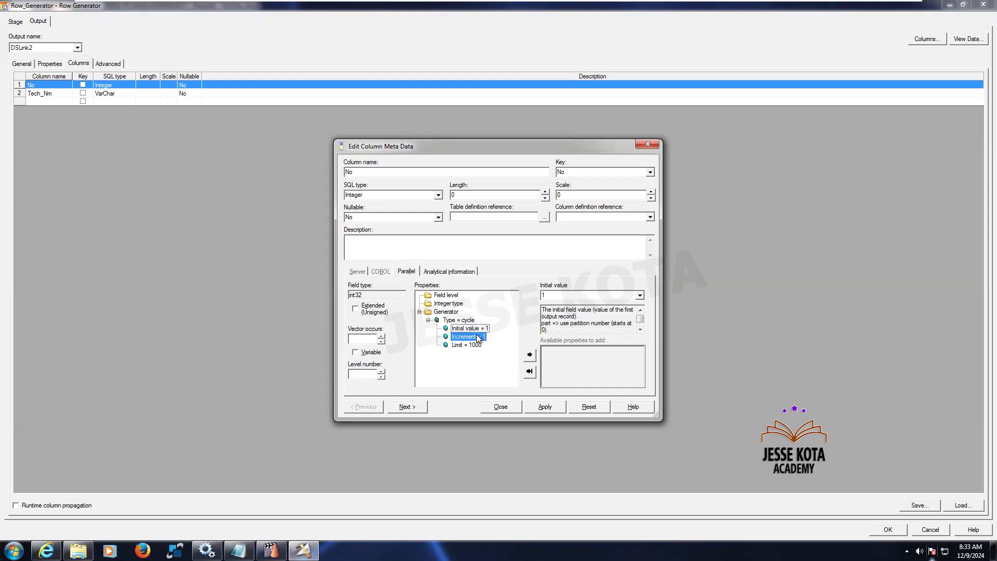
pyautogui.click(469, 347)
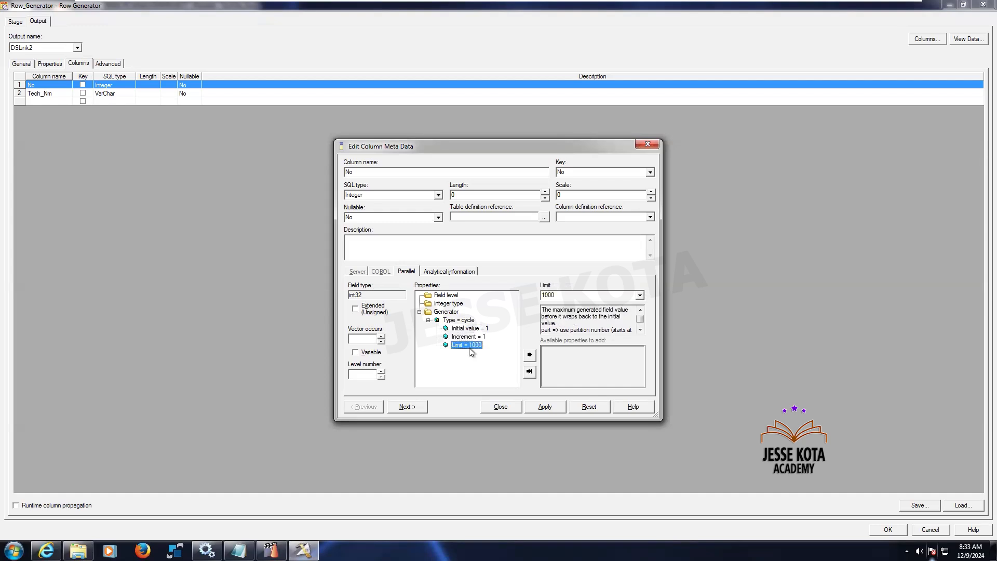
pyautogui.click(556, 411)
pyautogui.click(501, 406)
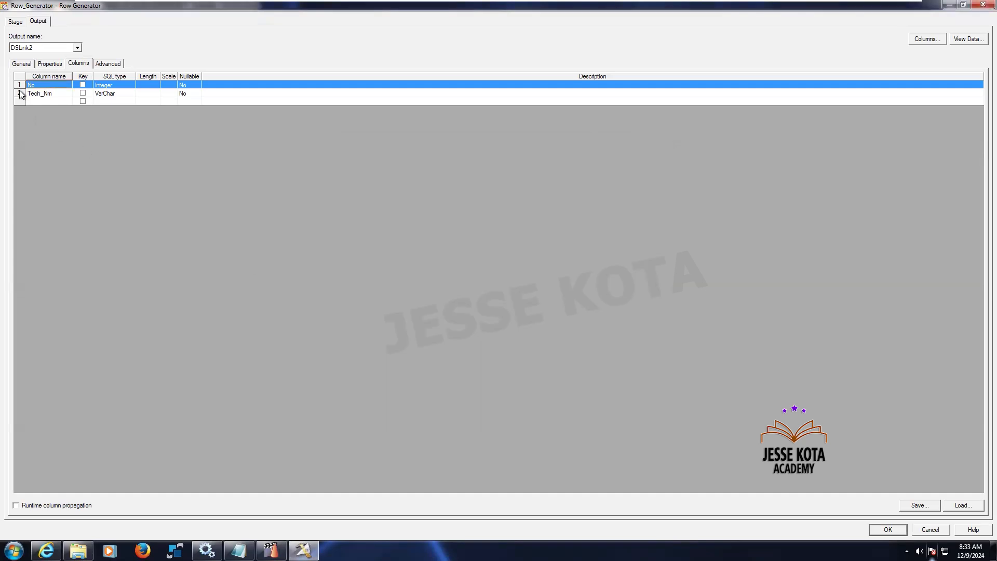
# - Open the Tech_Nm column's metadata and add ETL as a further value under its cycle algorithm
pyautogui.click(20, 94)
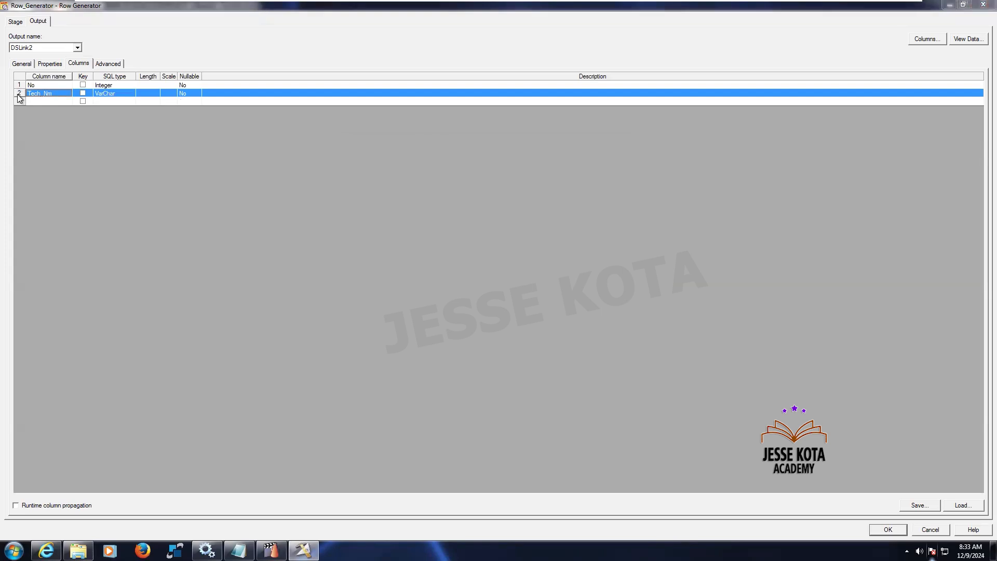
pyautogui.doubleClick(19, 94)
pyautogui.click(480, 321)
pyautogui.click(487, 328)
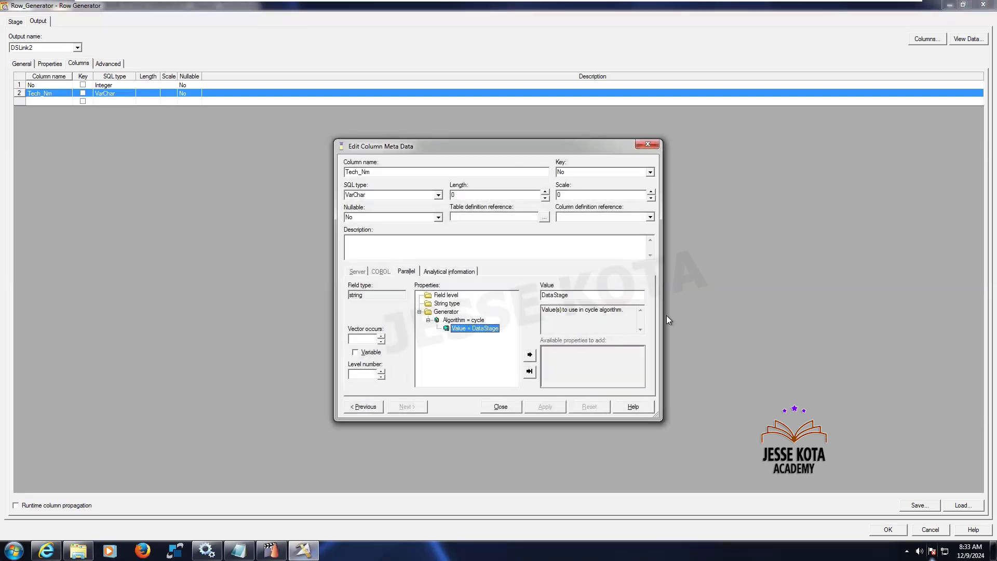
pyautogui.click(577, 298)
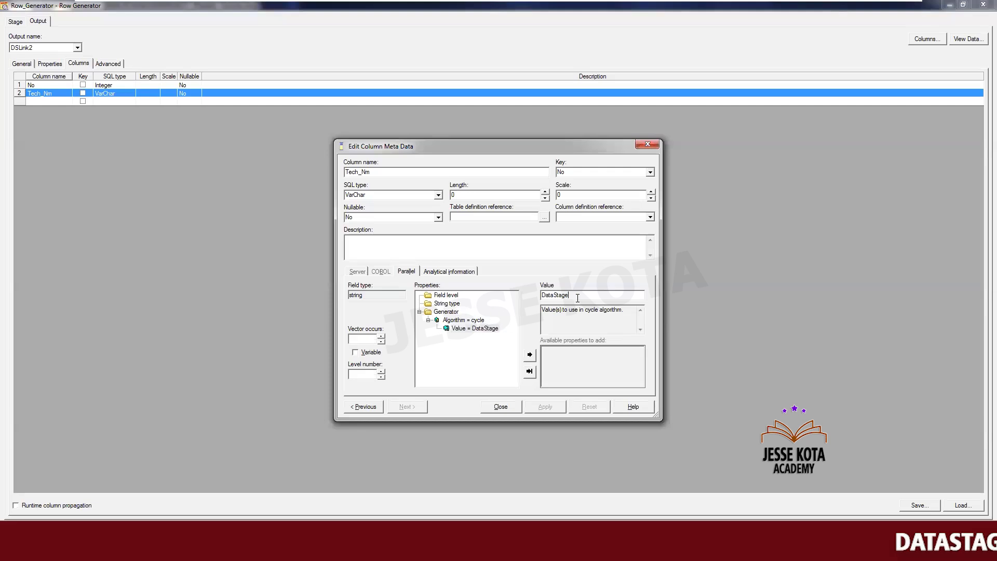
pyautogui.click(464, 320)
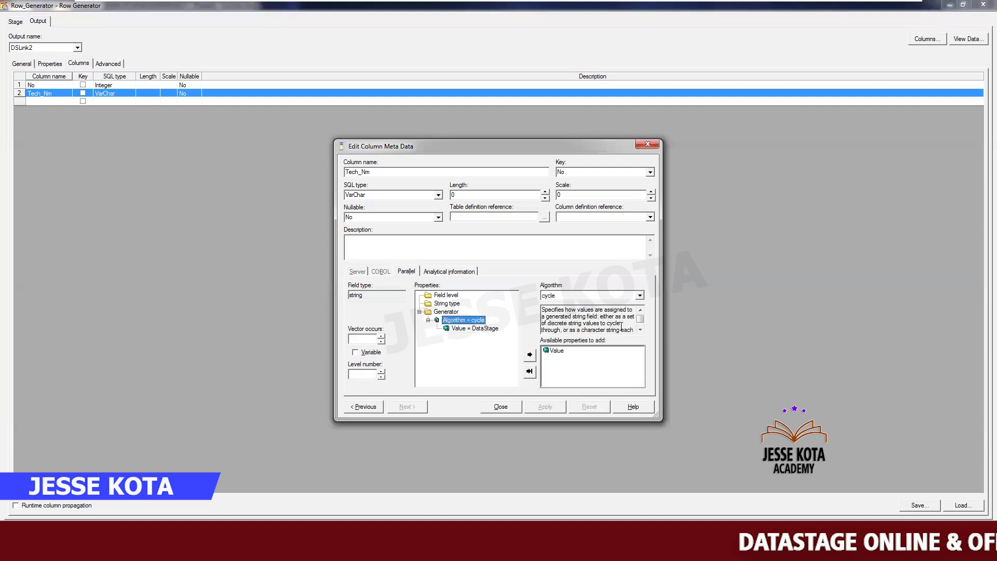
pyautogui.click(556, 352)
pyautogui.click(559, 295)
pyautogui.write('ETL')
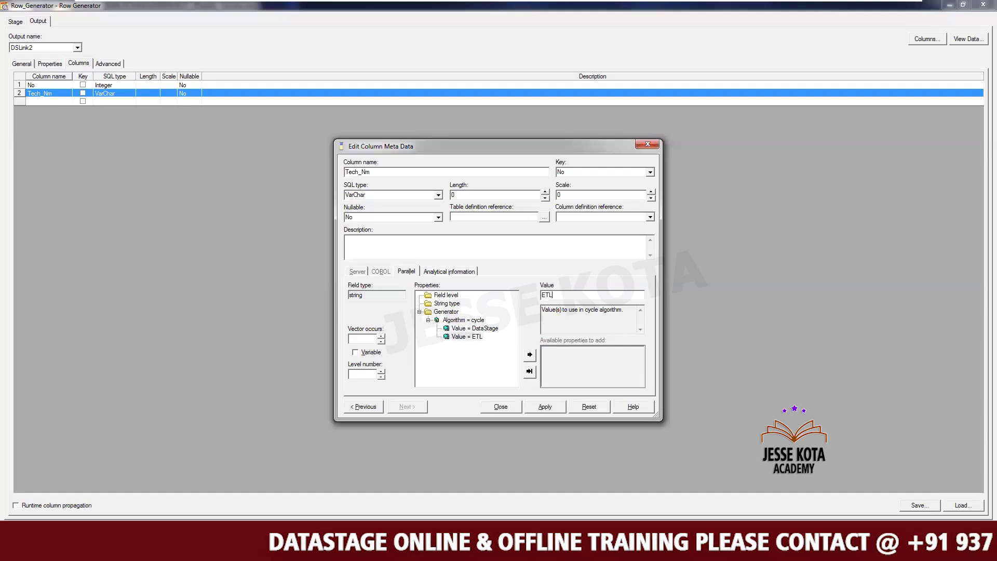
# - Add two more cycle values, Hadoop and Azure, to the Tech_Nm generator
pyautogui.click(484, 320)
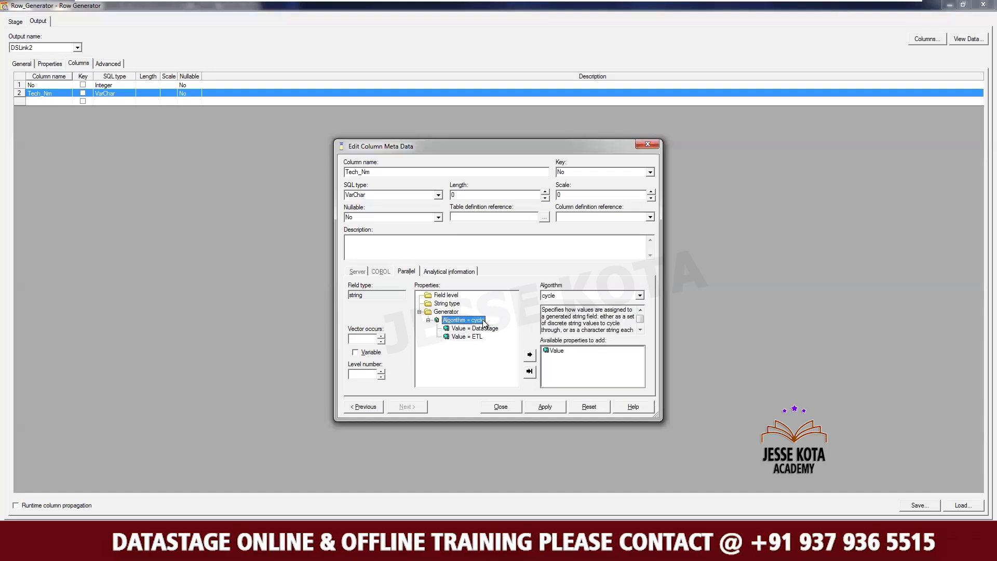
pyautogui.click(556, 351)
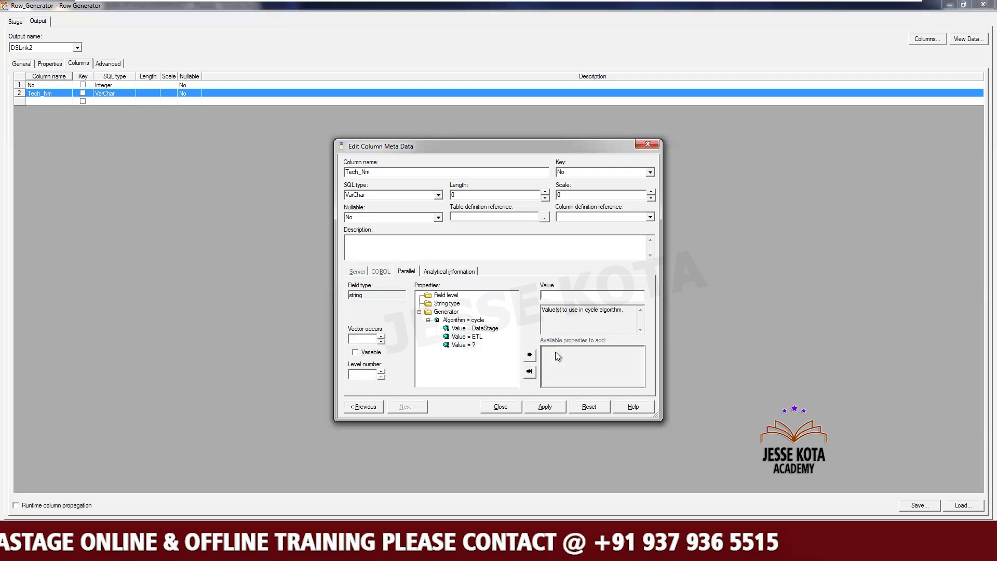
pyautogui.write('Ha')
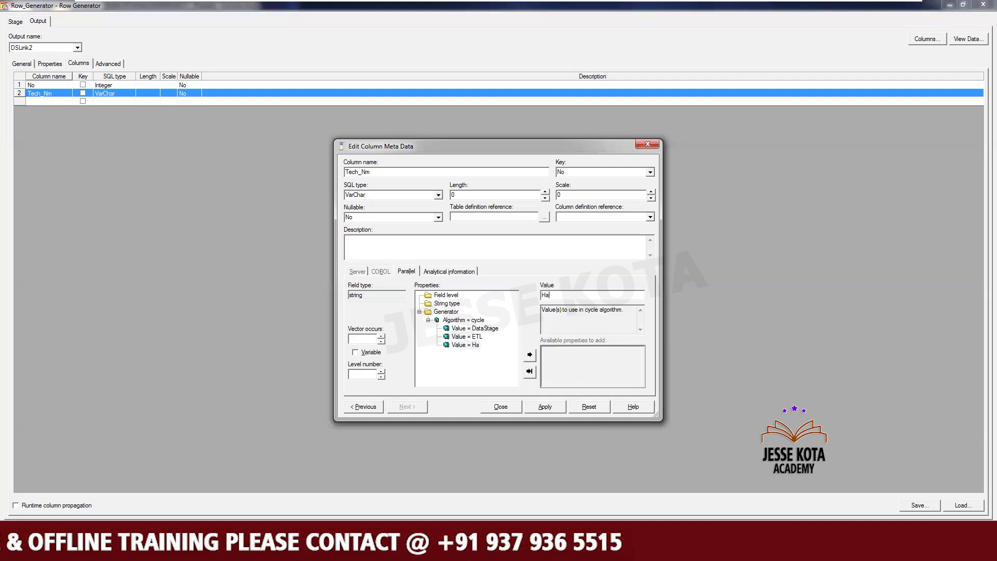
pyautogui.write('doop')
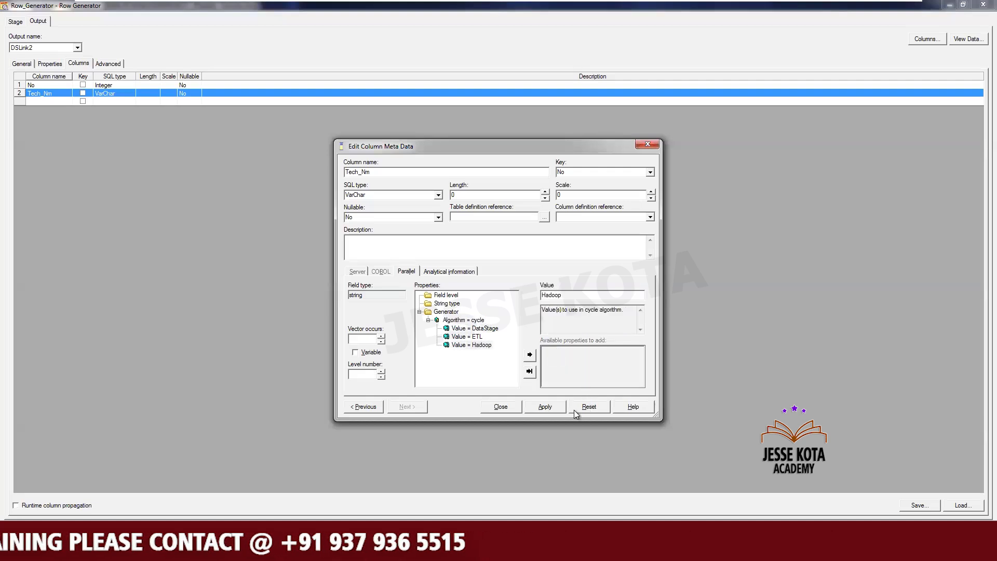
pyautogui.click(463, 319)
pyautogui.doubleClick(562, 351)
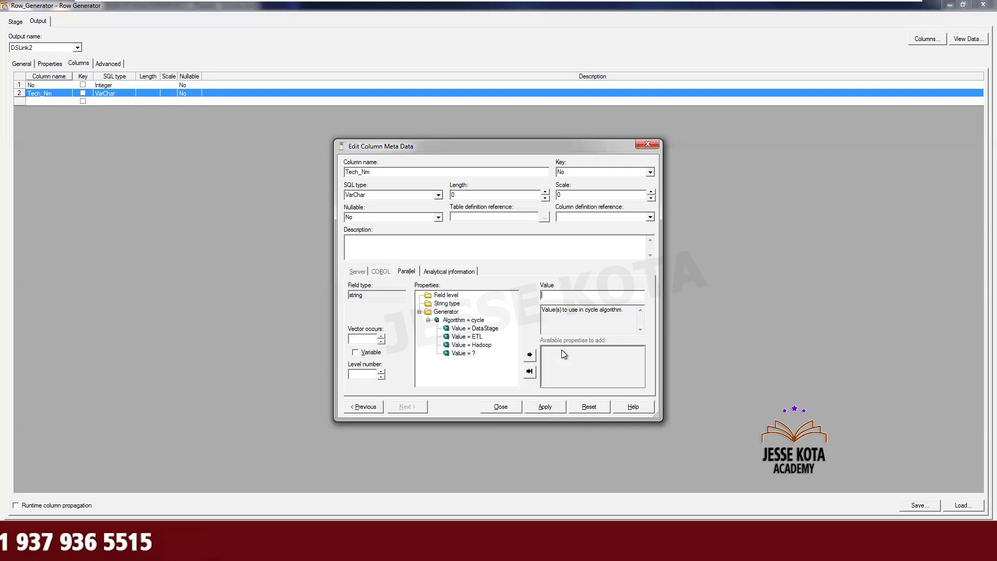
pyautogui.write('Azure')
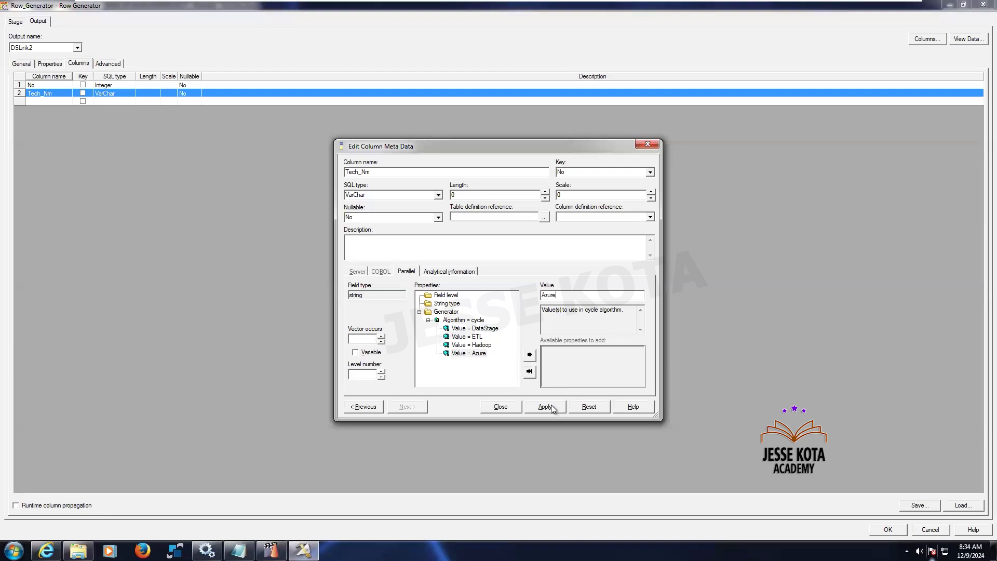
# - Add GCP as another cycle value for Tech_Nm, apply the column metadata and close it
pyautogui.click(463, 320)
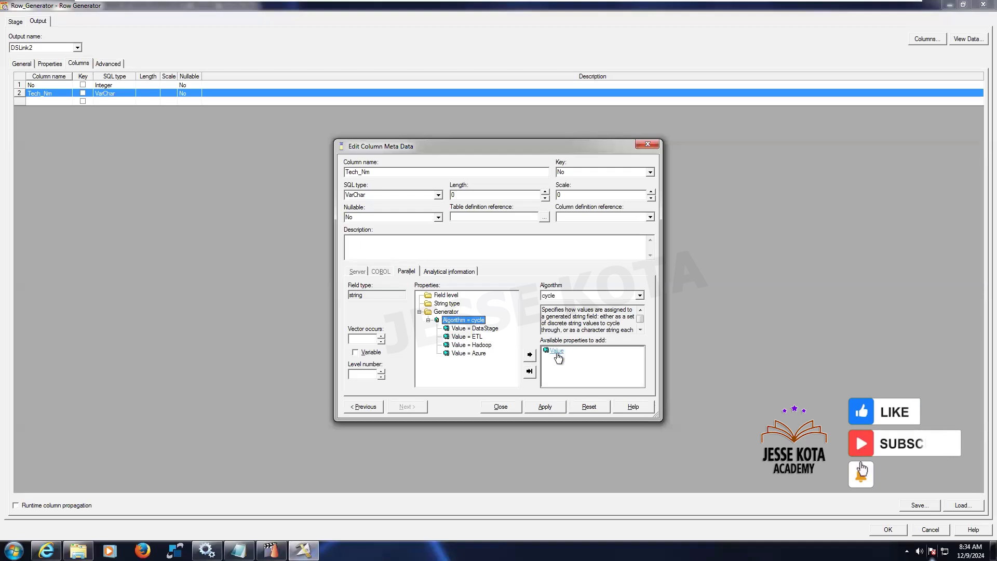
pyautogui.doubleClick(555, 351)
pyautogui.click(568, 294)
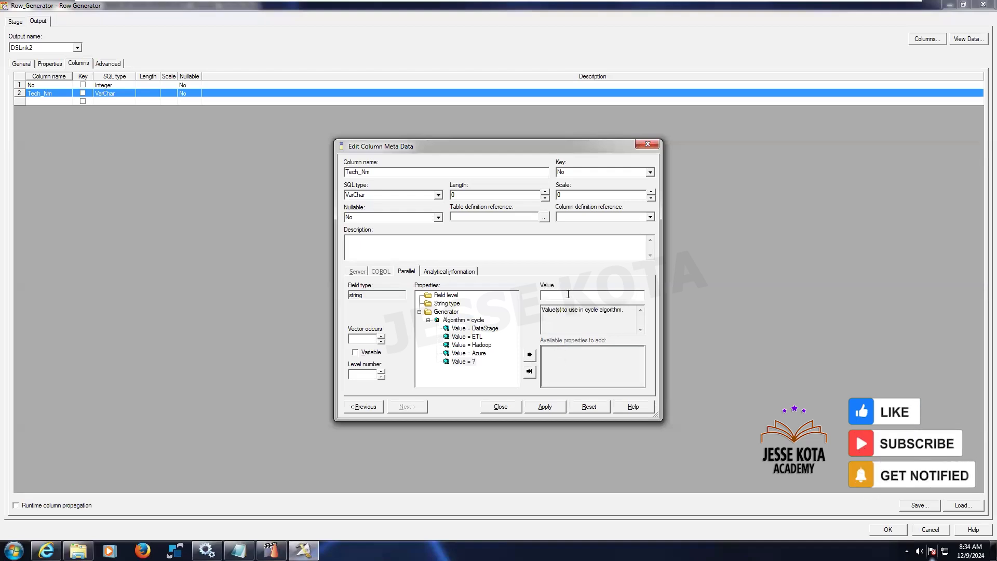
pyautogui.write('GCP')
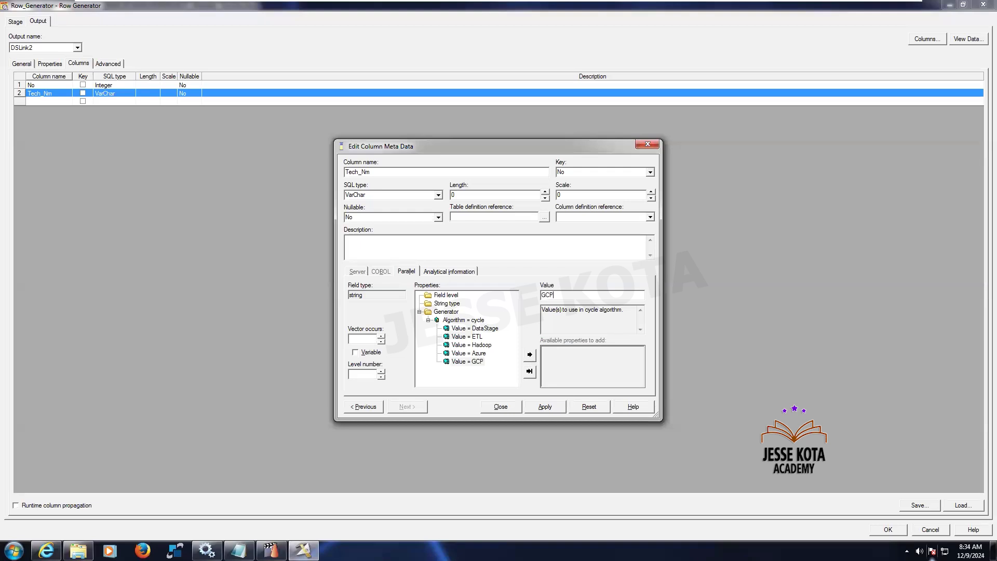
pyautogui.click(546, 406)
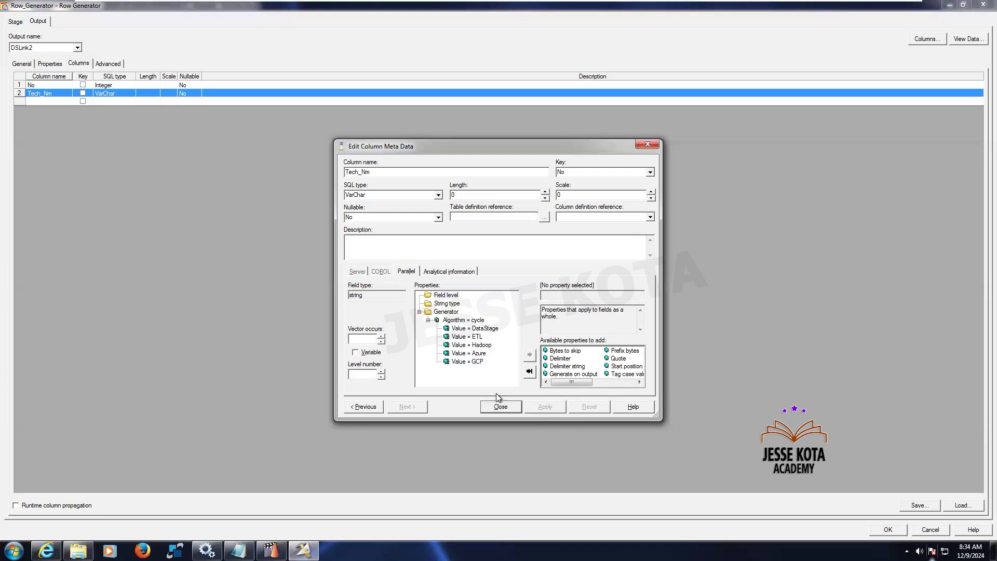
pyautogui.click(500, 406)
# - Recheck Row_Generator's record count and column types, preview its generated data and close the stage
pyautogui.click(99, 93)
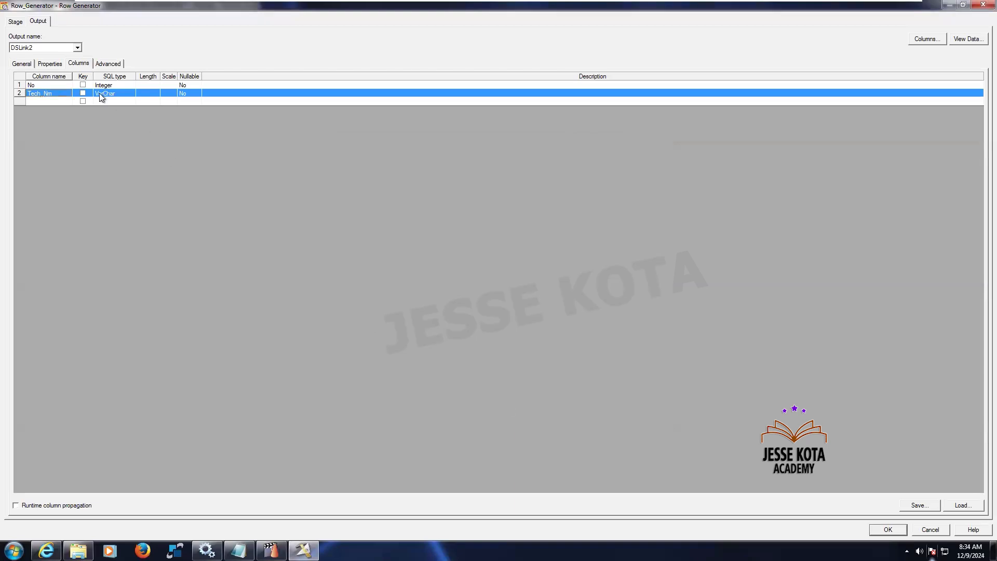
pyautogui.click(51, 64)
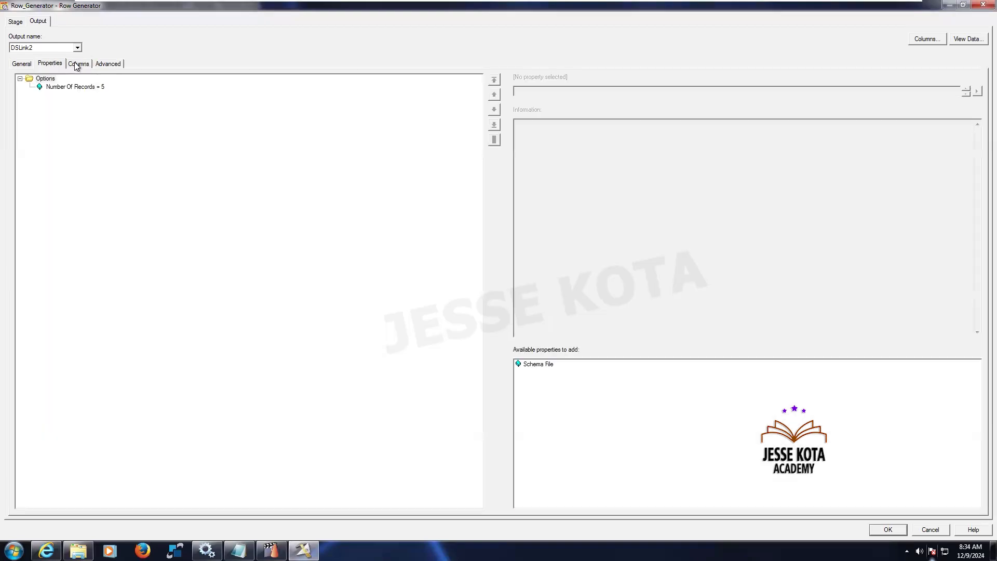
pyautogui.click(76, 64)
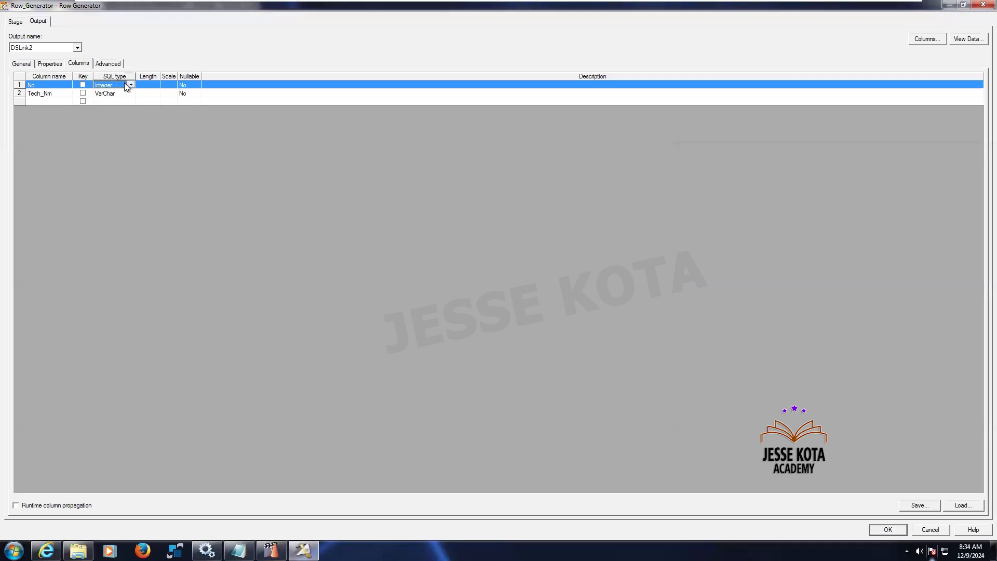
pyautogui.click(112, 94)
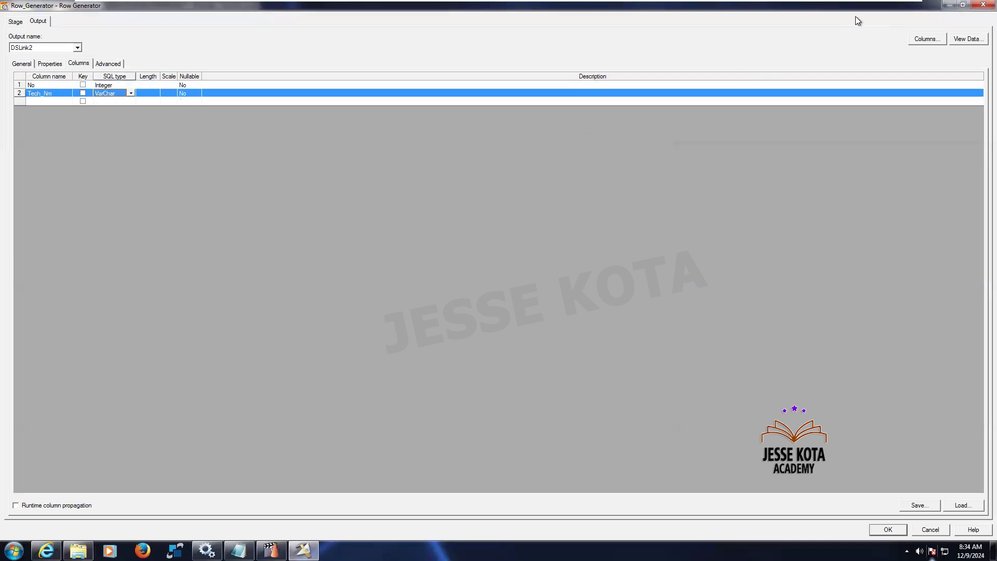
pyautogui.click(968, 39)
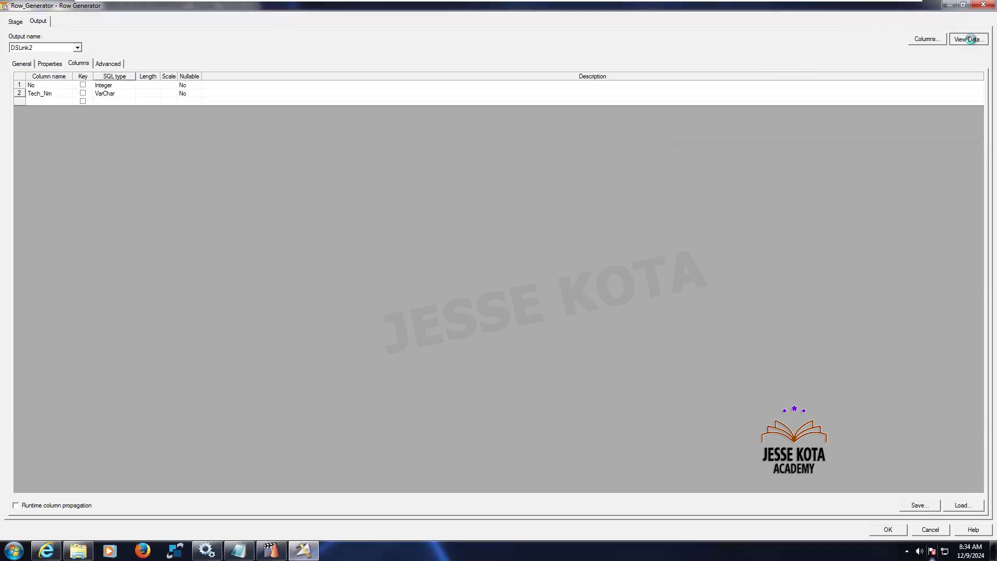
pyautogui.click(600, 248)
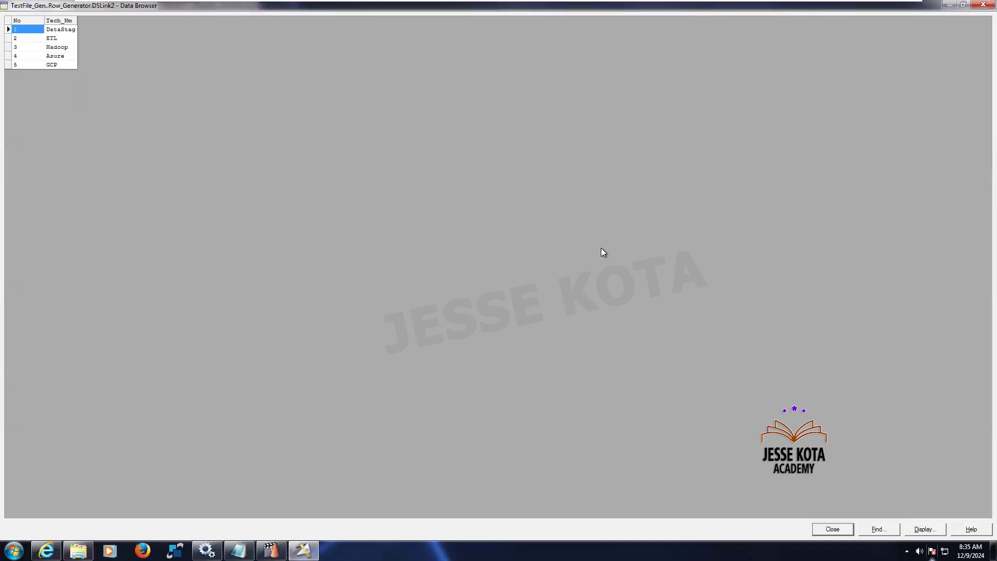
pyautogui.click(71, 65)
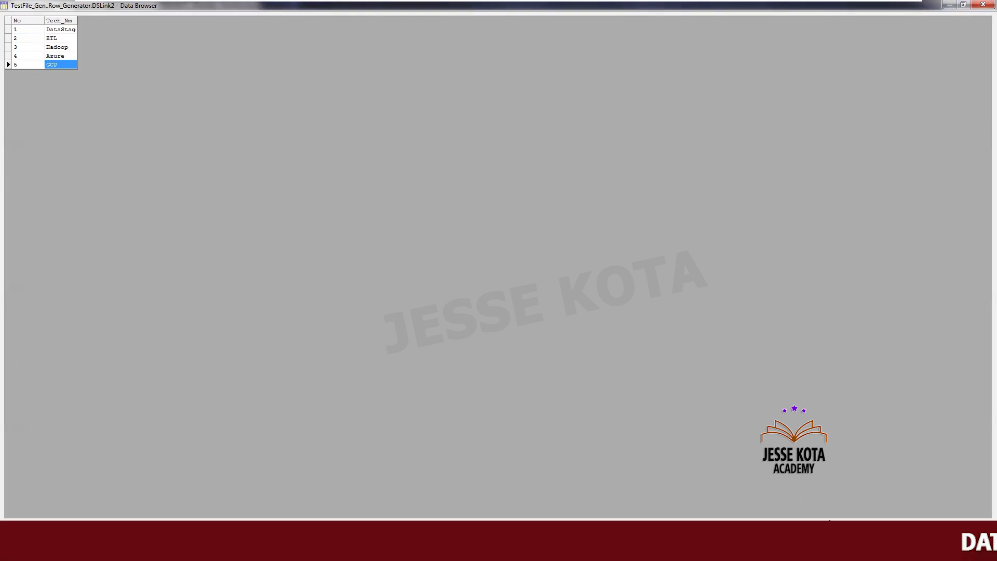
pyautogui.press('Escape')
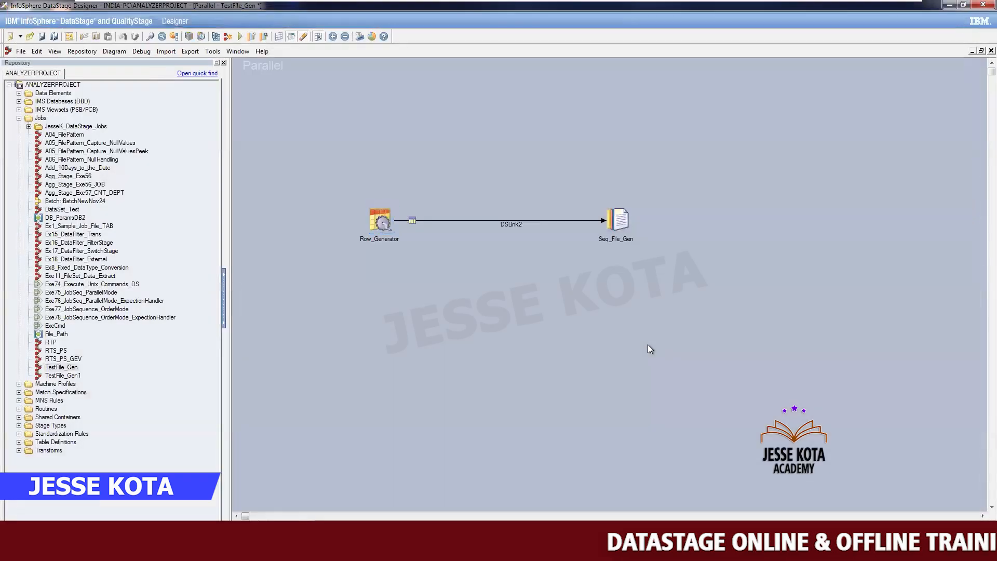
# - Open the Seq_File_Gen stage, check its target file path and close it again
pyautogui.click(617, 220)
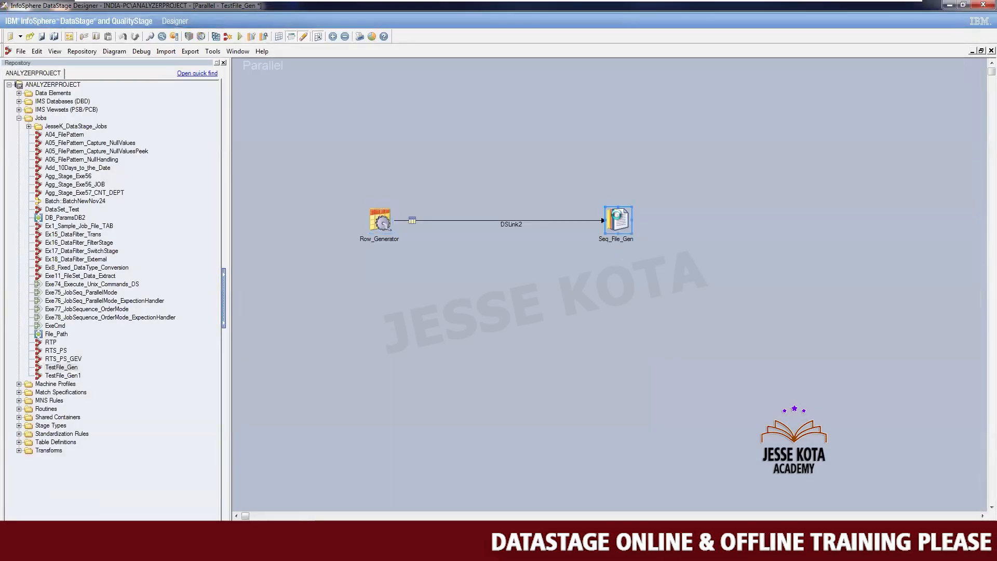
pyautogui.doubleClick(617, 218)
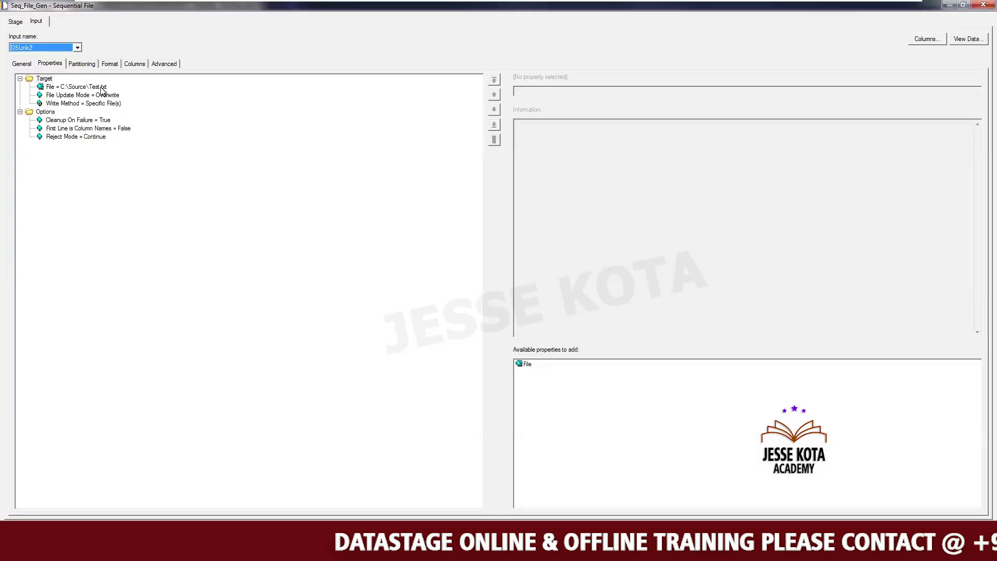
pyautogui.click(101, 87)
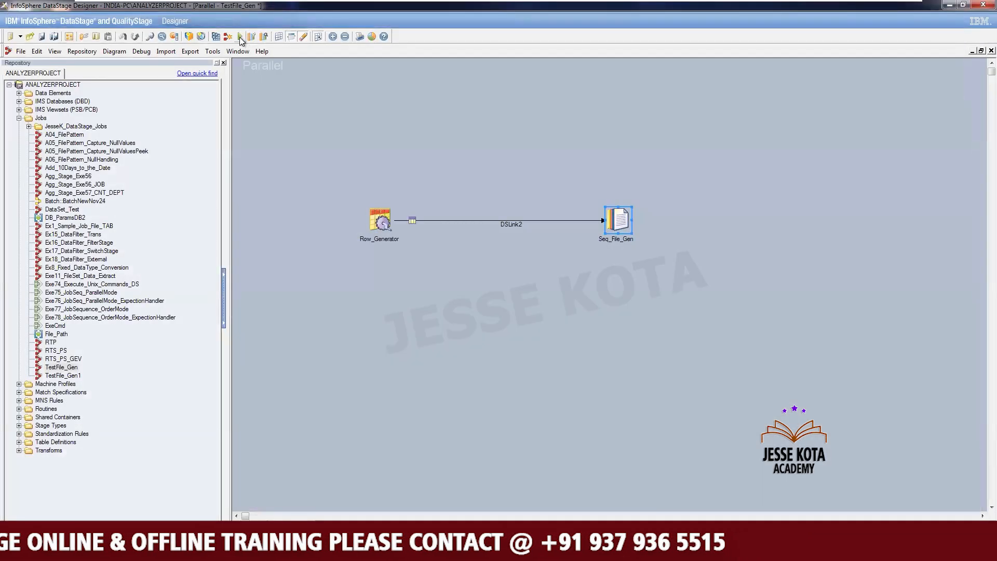
# - Request a run of the TestFile_Gen job, agreeing to save and compile the modified design
pyautogui.click(240, 36)
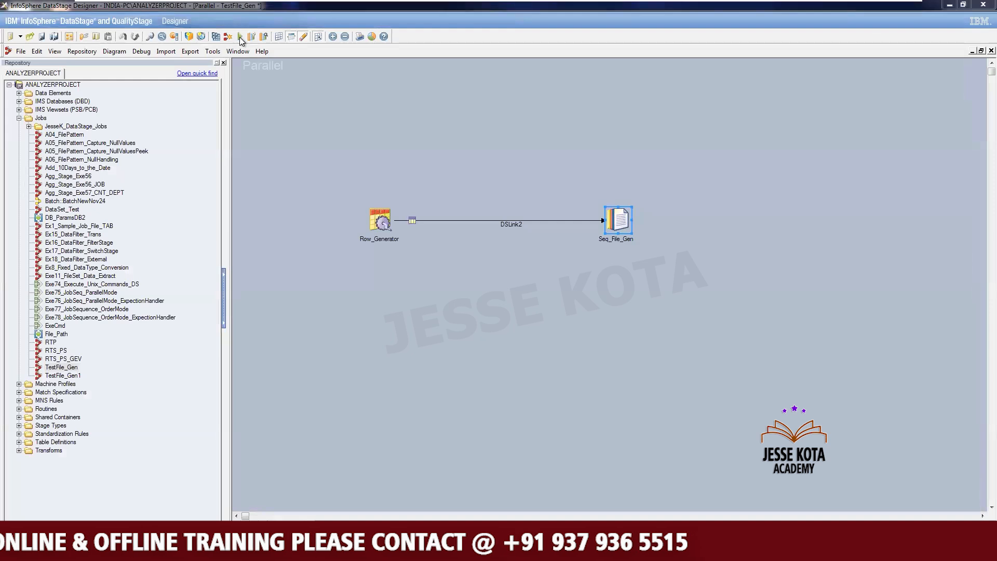
pyautogui.click(541, 307)
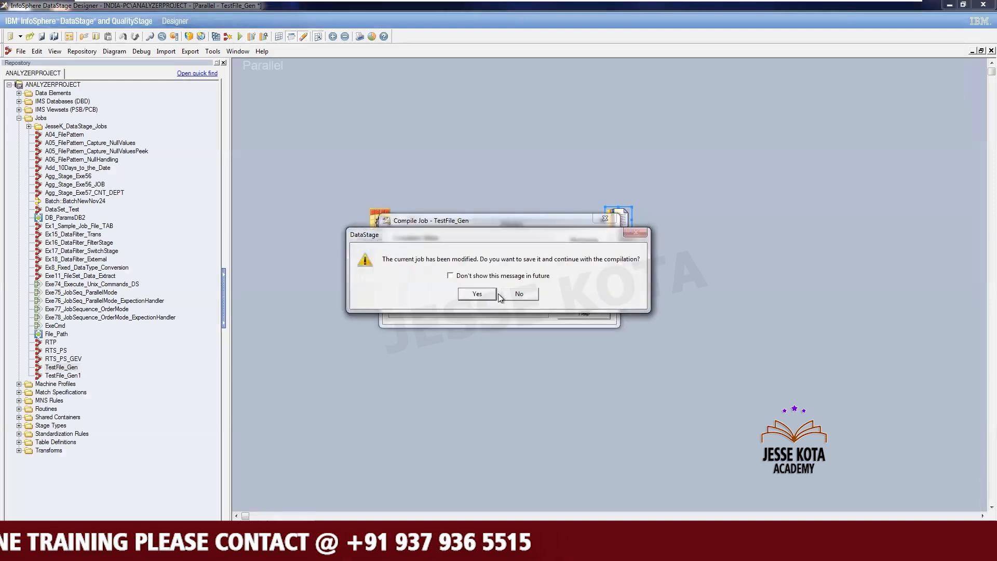
pyautogui.click(493, 293)
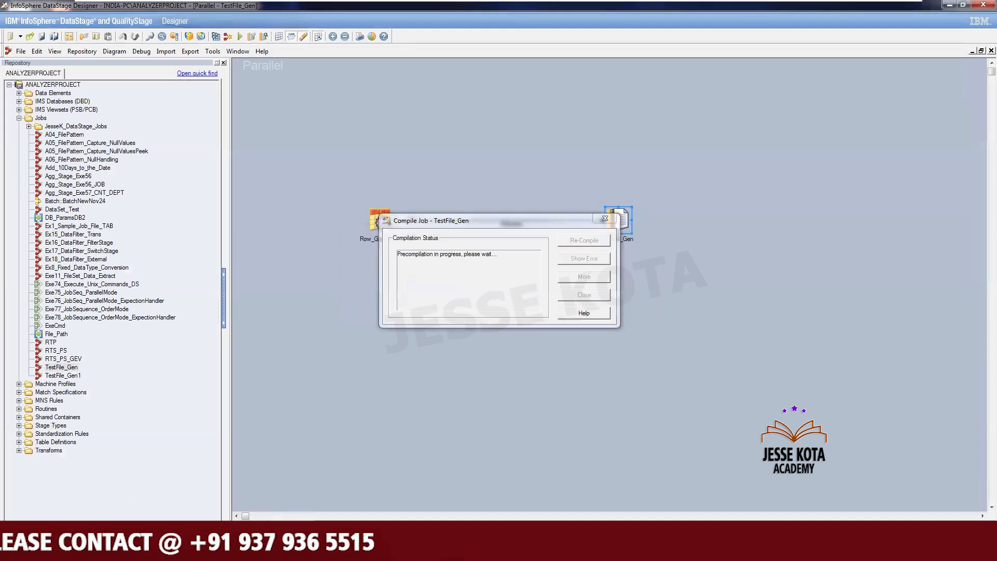
# - Switch to Windows Explorer and open the C:\Source folder that holds the job's target file
pyautogui.rightClick(50, 549)
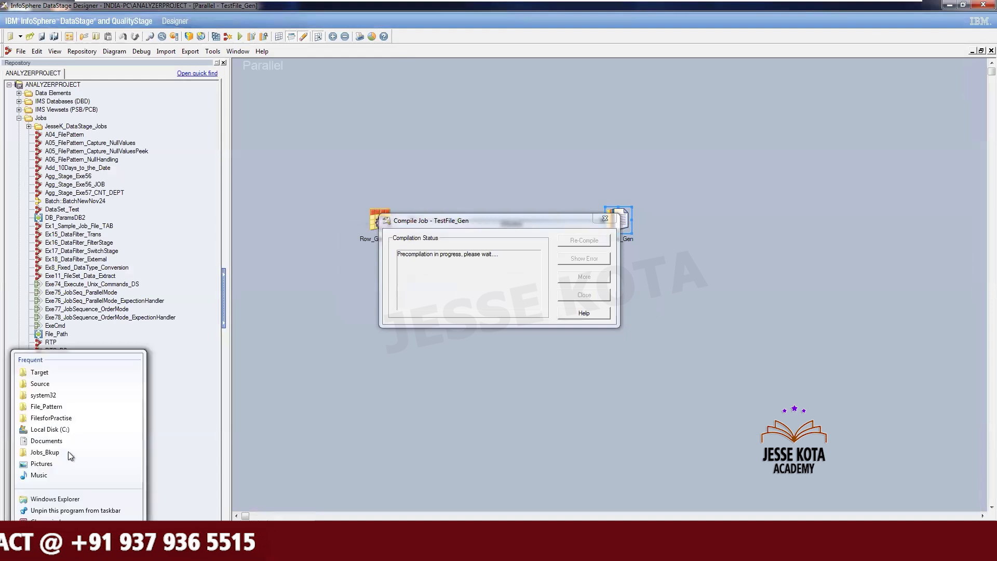
pyautogui.click(50, 383)
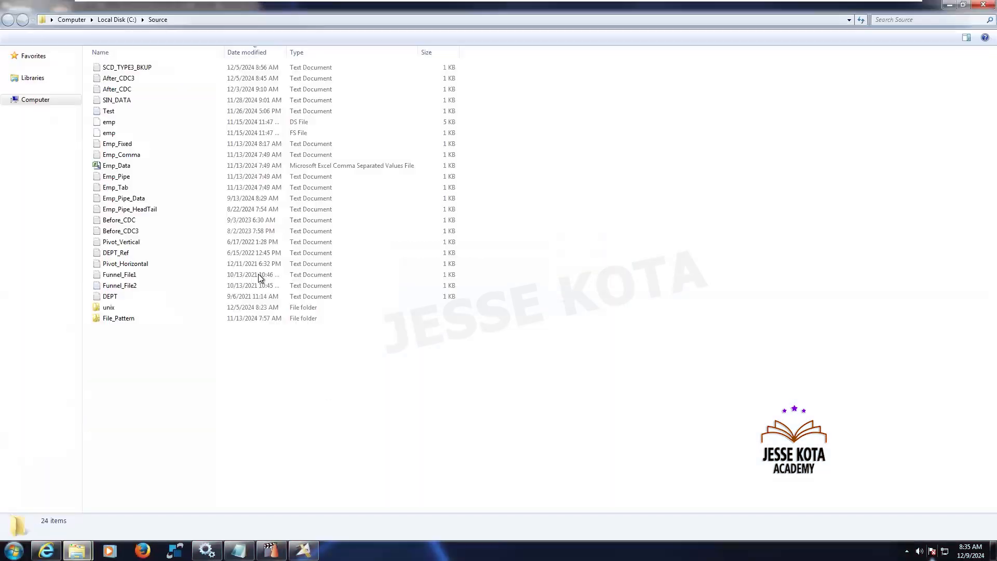
# - Sort the Source folder by date modified and run the TestFile_Gen job in DataStage Designer
pyautogui.click(238, 53)
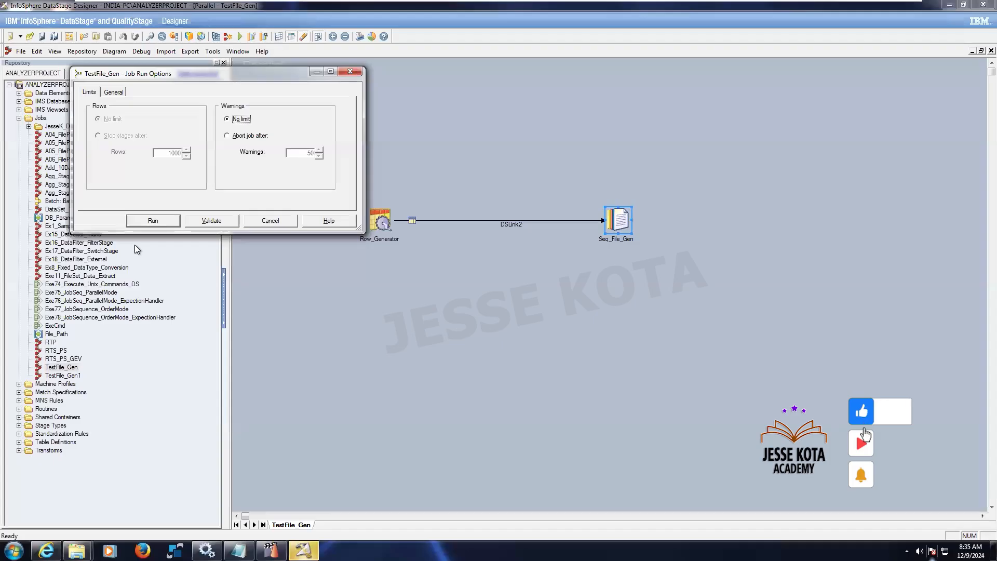
pyautogui.click(156, 219)
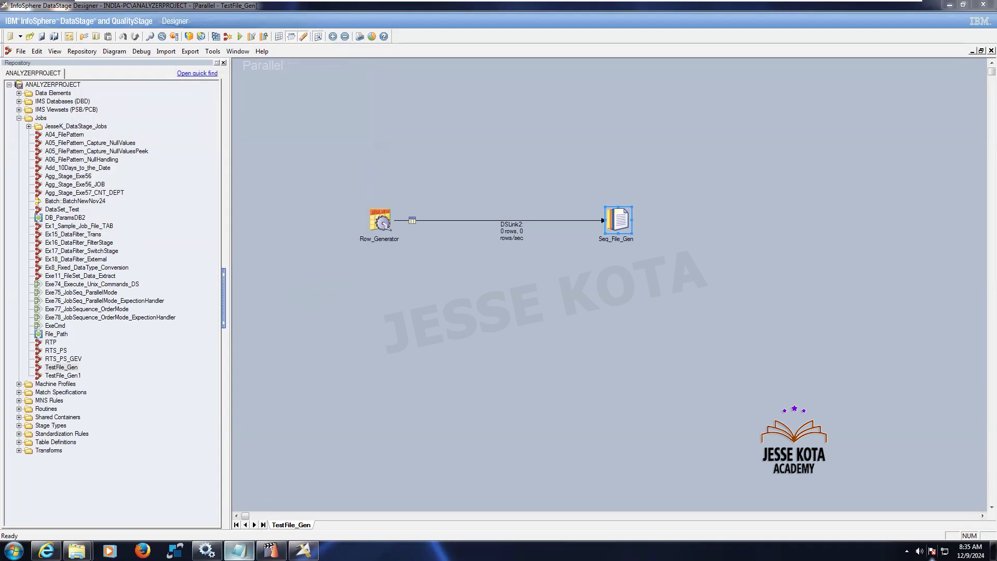
pyautogui.click(304, 551)
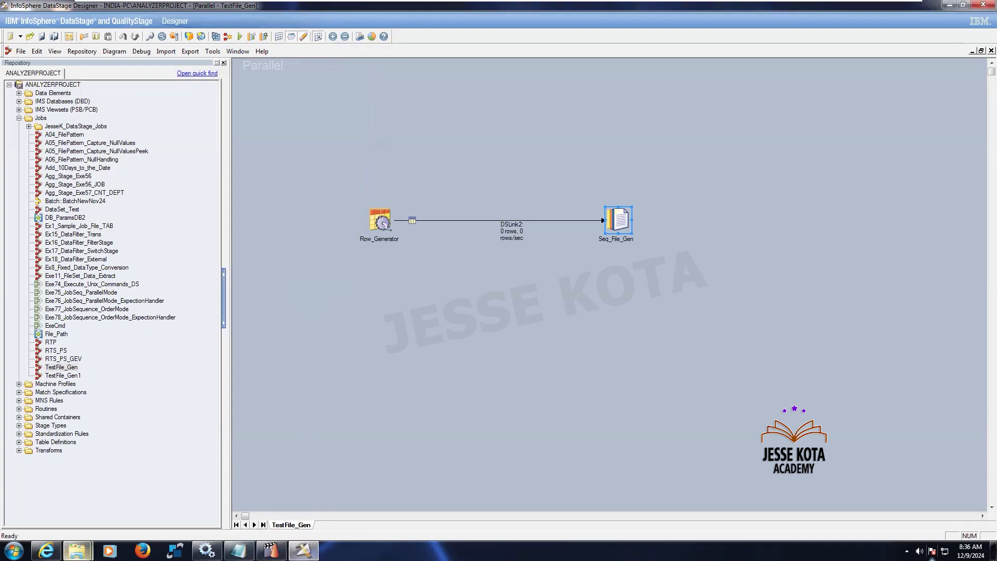
pyautogui.click(351, 372)
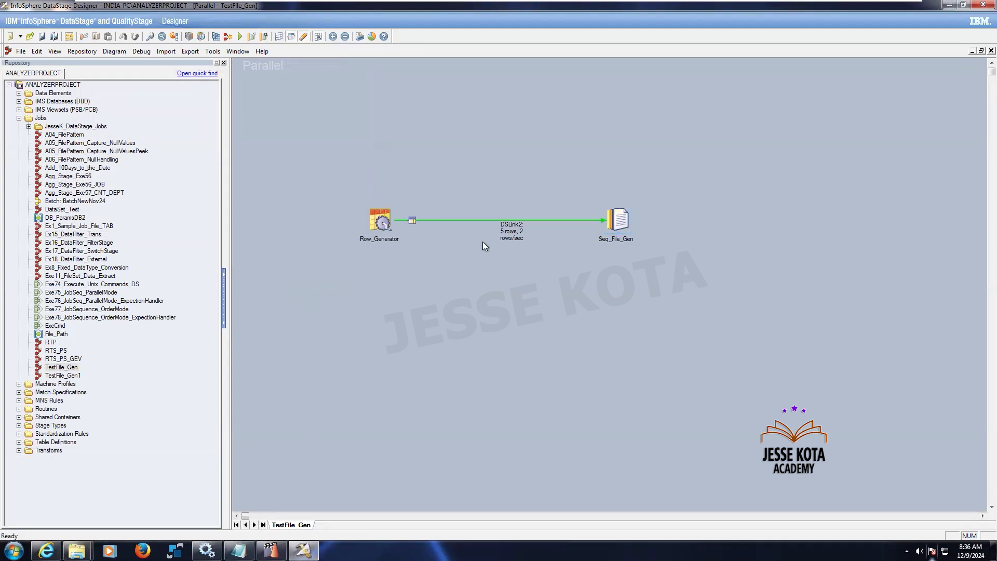
# - Switch to the Source folder in Windows Explorer, sort it by date modified and inspect the contents of the Test text file
pyautogui.moveTo(77, 550)
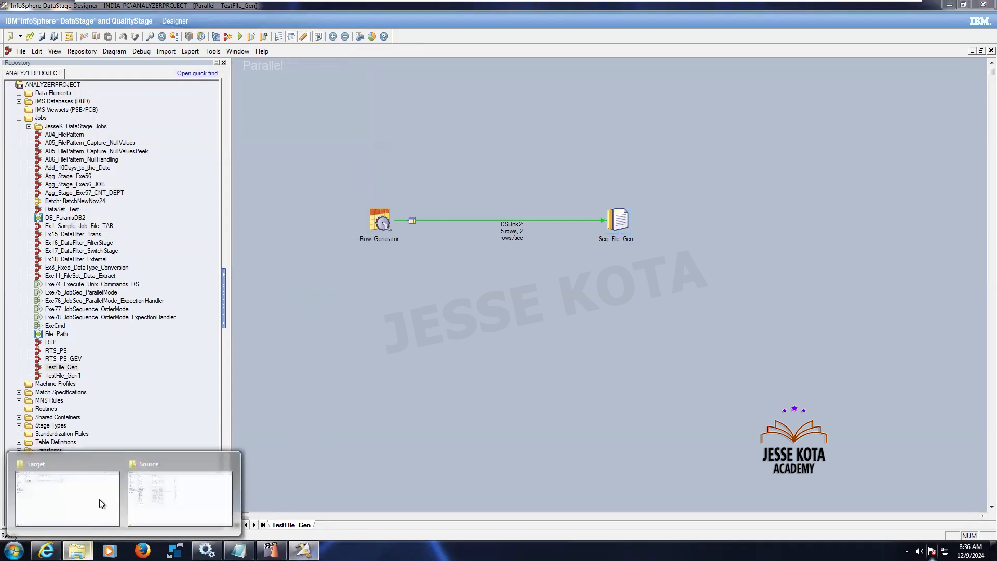
pyautogui.click(164, 503)
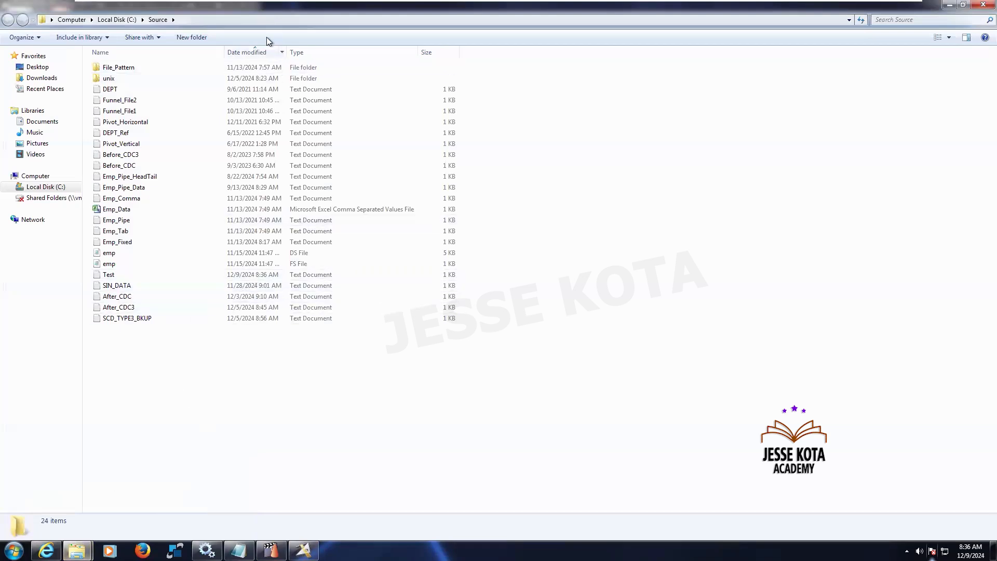
pyautogui.click(263, 50)
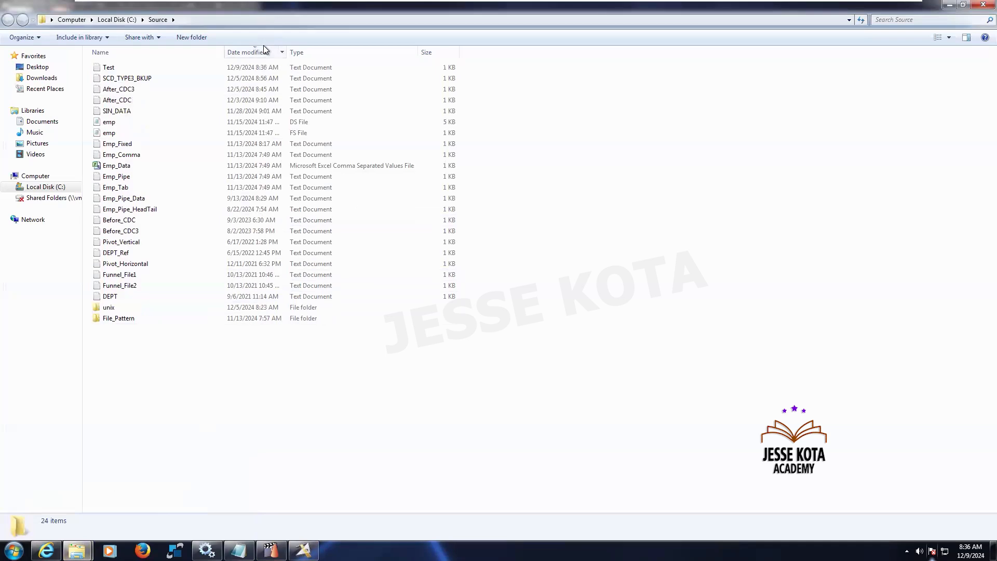
pyautogui.doubleClick(238, 67)
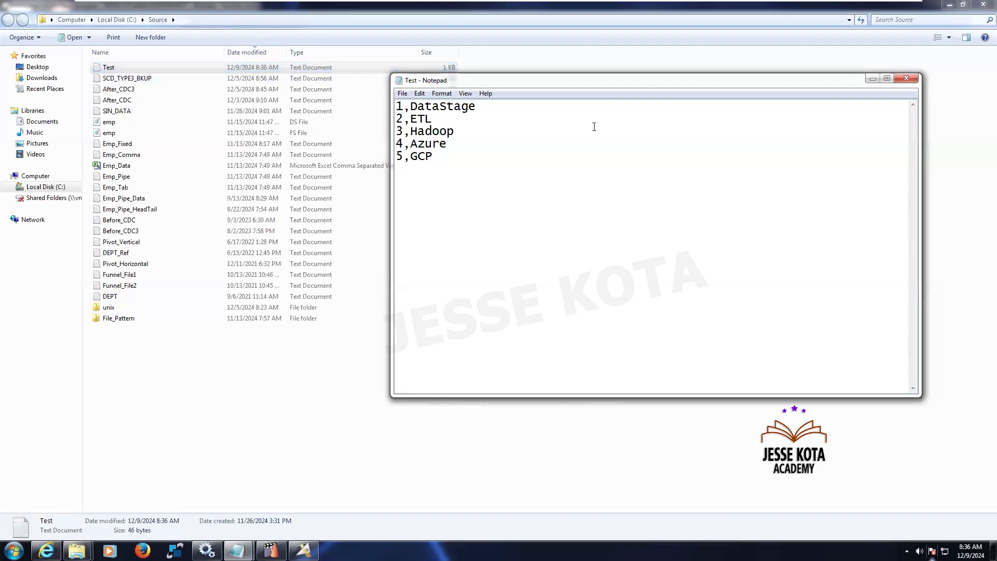
pyautogui.click(912, 81)
pyautogui.click(575, 370)
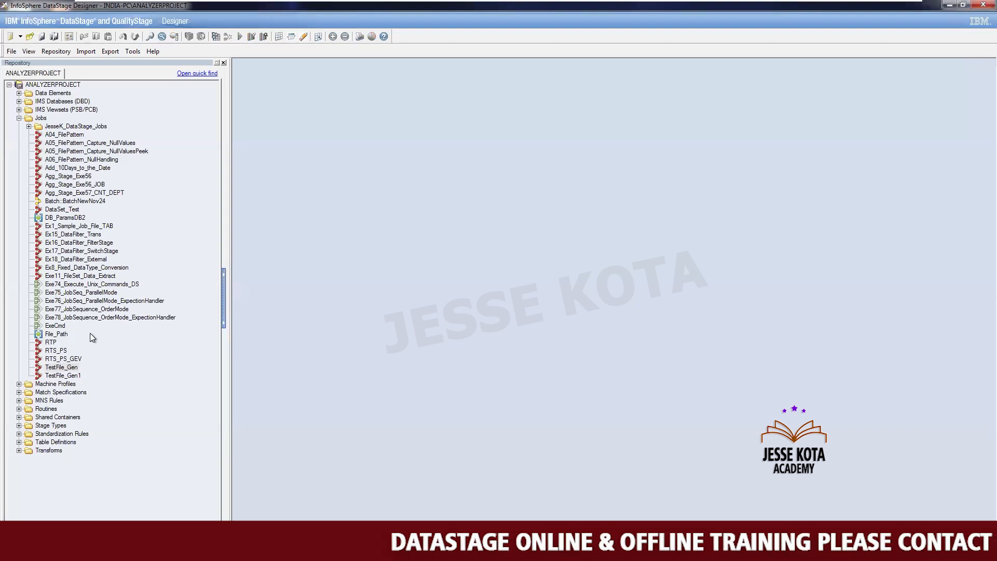
# - Open the ExeCmd sequence in DataStage Designer and, from its Job_Activity_4 stage, open the TestFile_Gen1 job
pyautogui.doubleClick(54, 325)
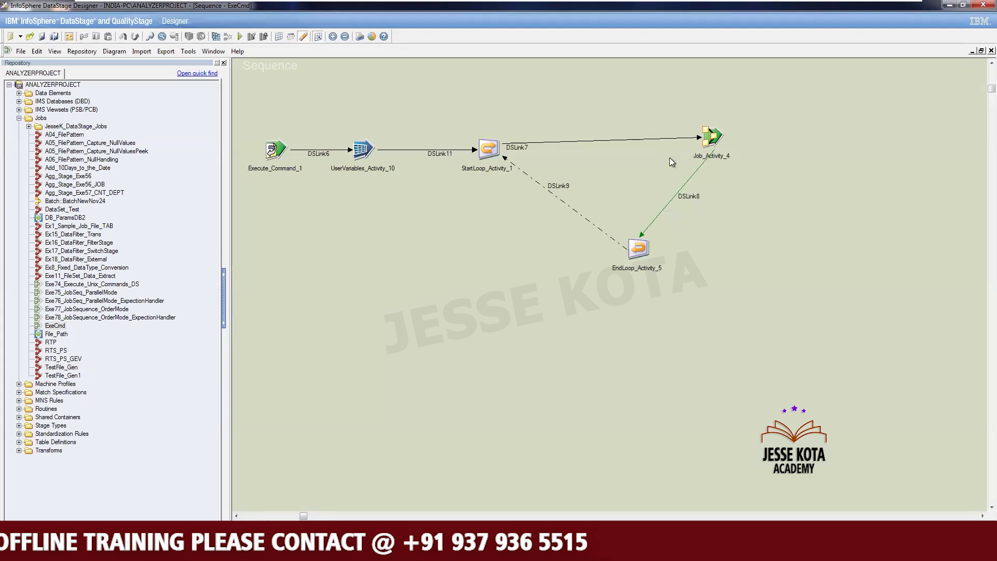
pyautogui.rightClick(711, 137)
pyautogui.click(741, 157)
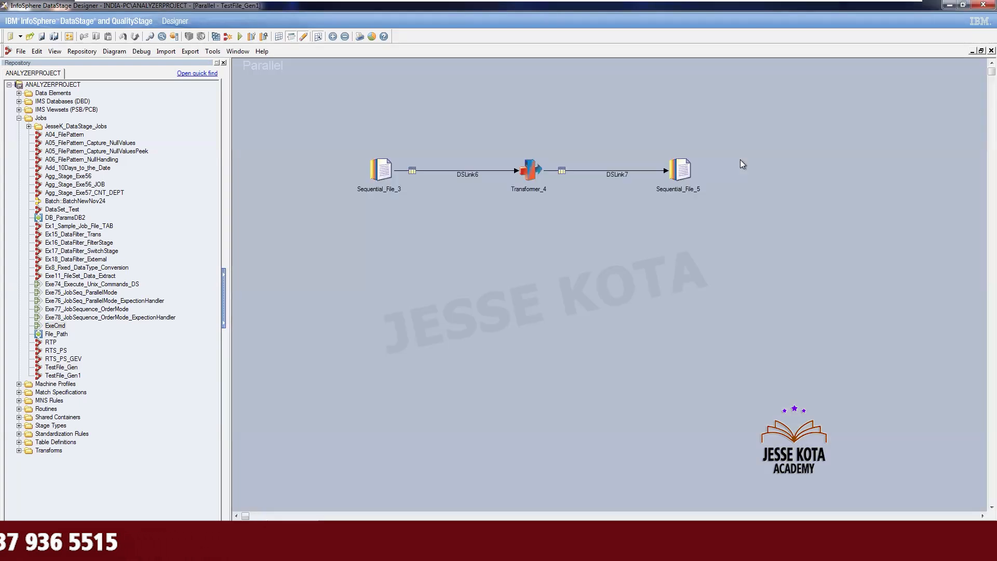
pyautogui.click(68, 376)
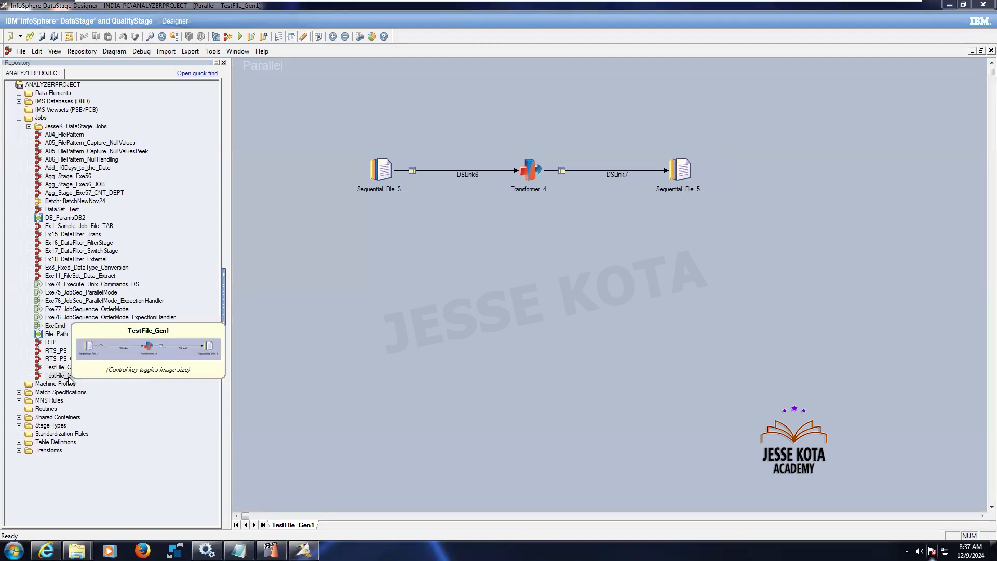
# - Rename the source sequential file stage of the TestFile_Gen1 job as Seq_Text_Data
pyautogui.rightClick(389, 169)
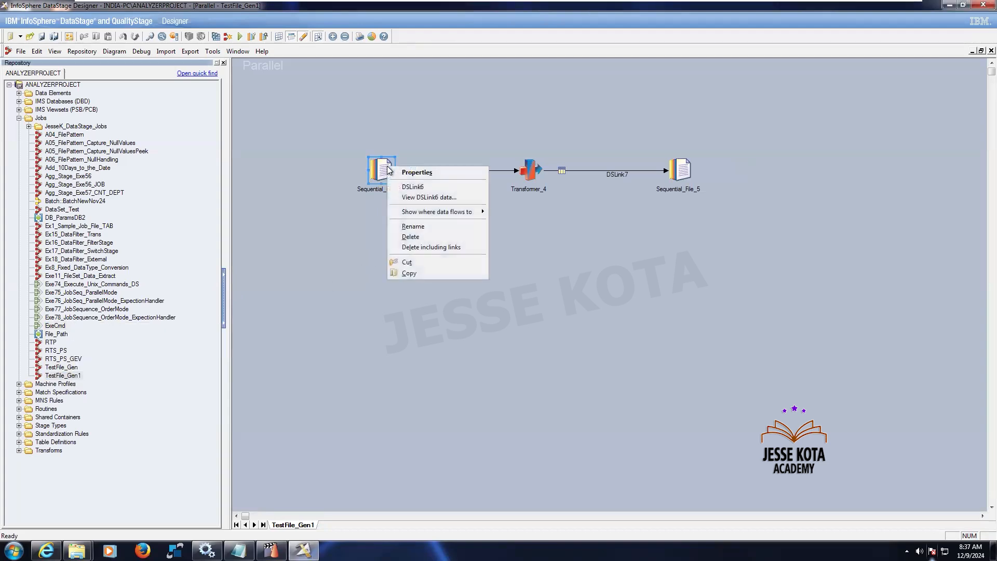
pyautogui.click(422, 227)
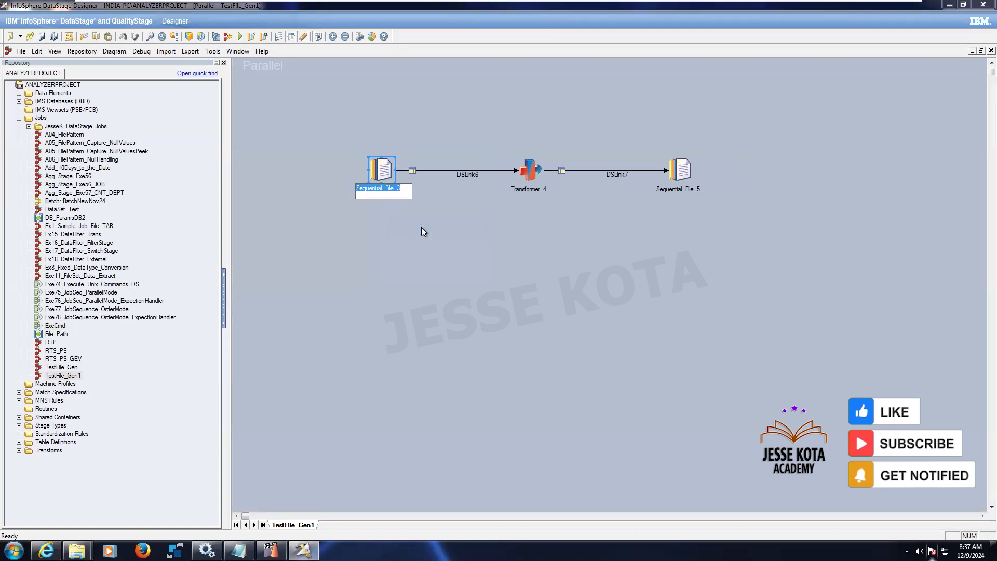
pyautogui.write('Seq_Text_Data')
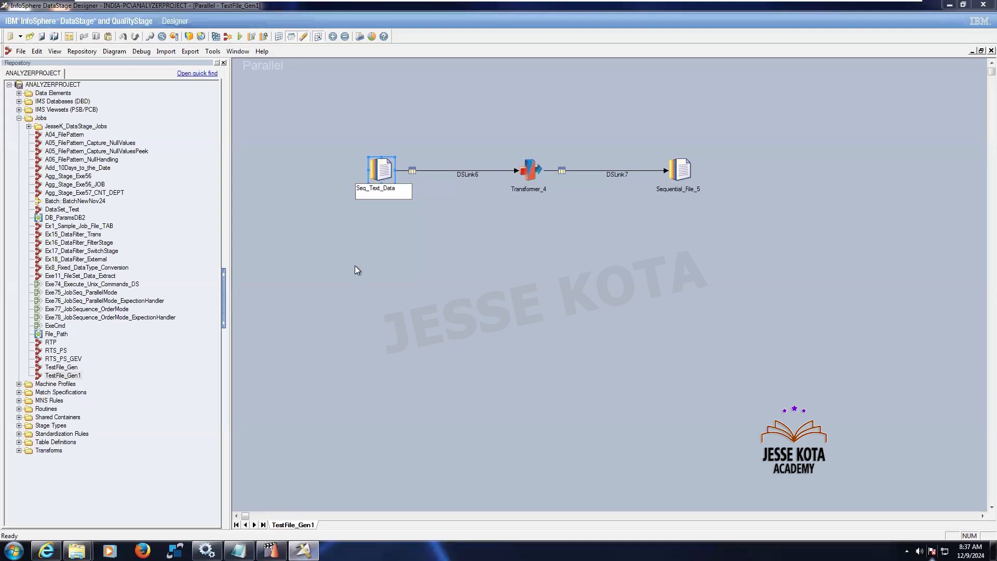
pyautogui.click(370, 286)
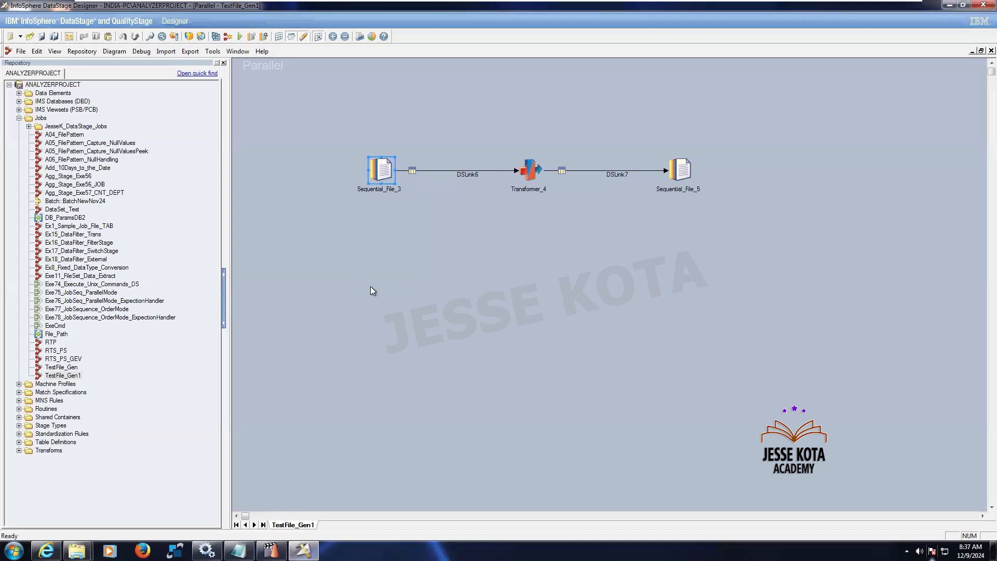
# - Review the file properties, format and column definitions of the Seq_Text_Data stage
pyautogui.doubleClick(382, 164)
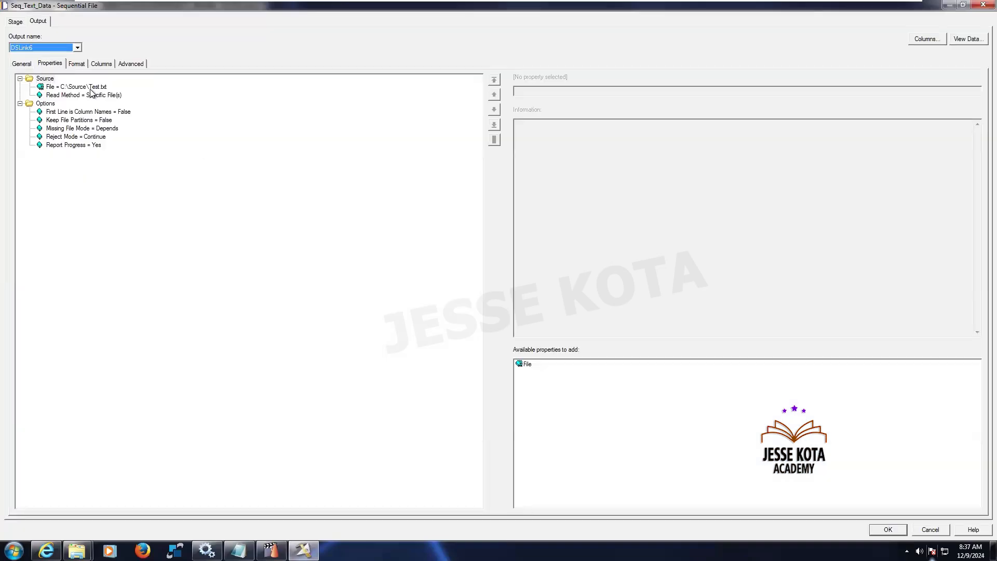
pyautogui.click(71, 64)
pyautogui.click(109, 63)
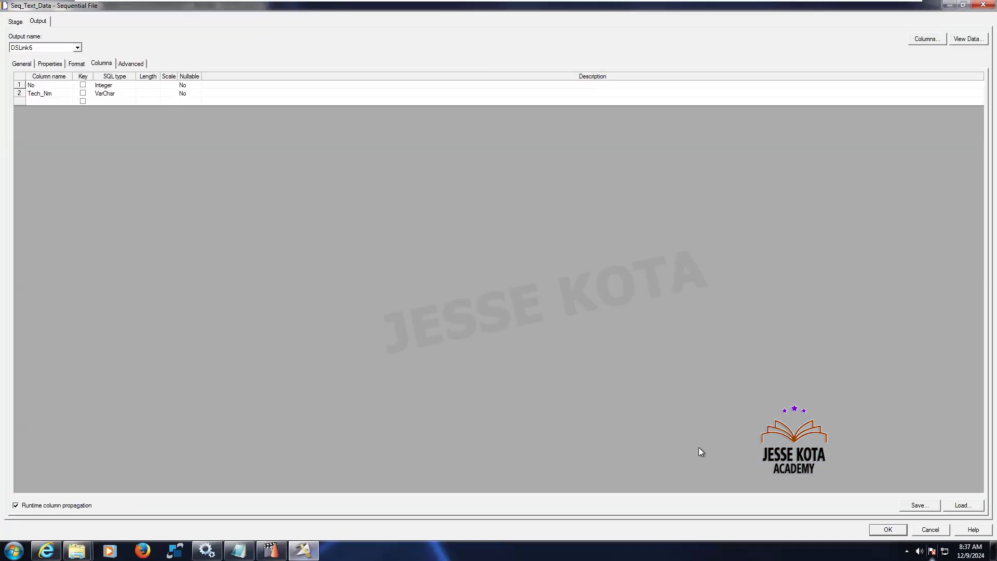
pyautogui.click(886, 527)
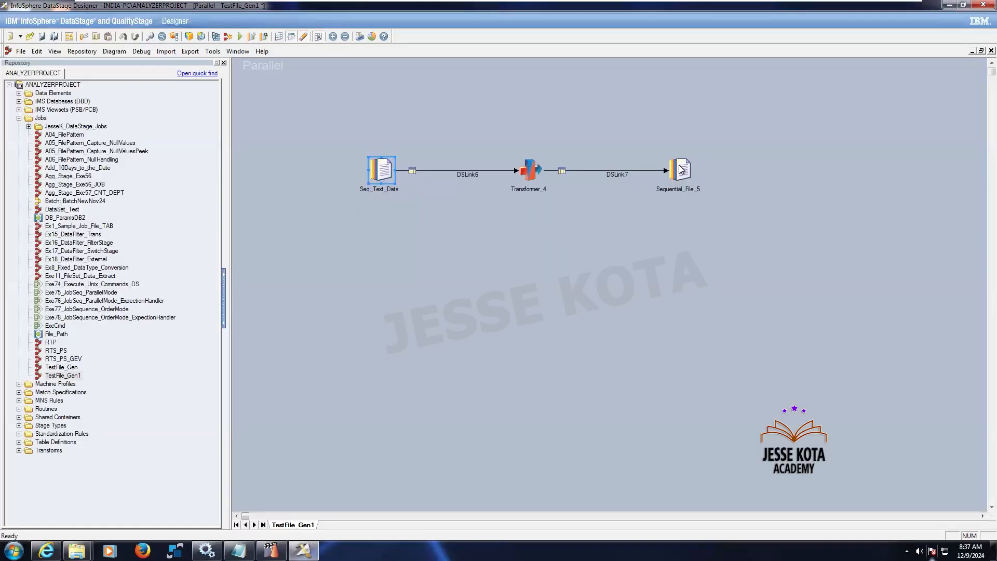
# - Rename the target sequential file stage as Seq_Tgt_Data
pyautogui.rightClick(681, 169)
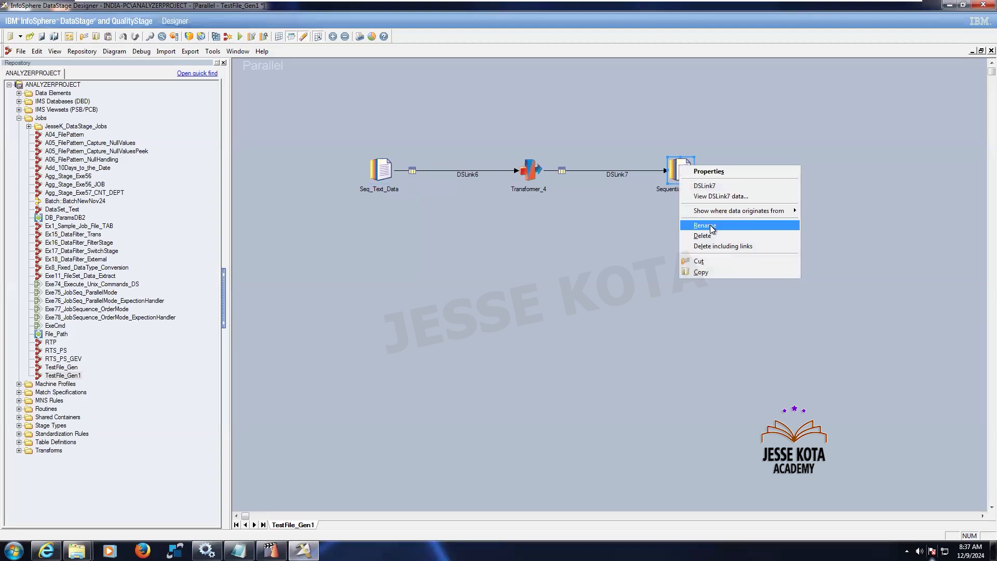
pyautogui.click(711, 226)
pyautogui.write('Seq_Tgt_')
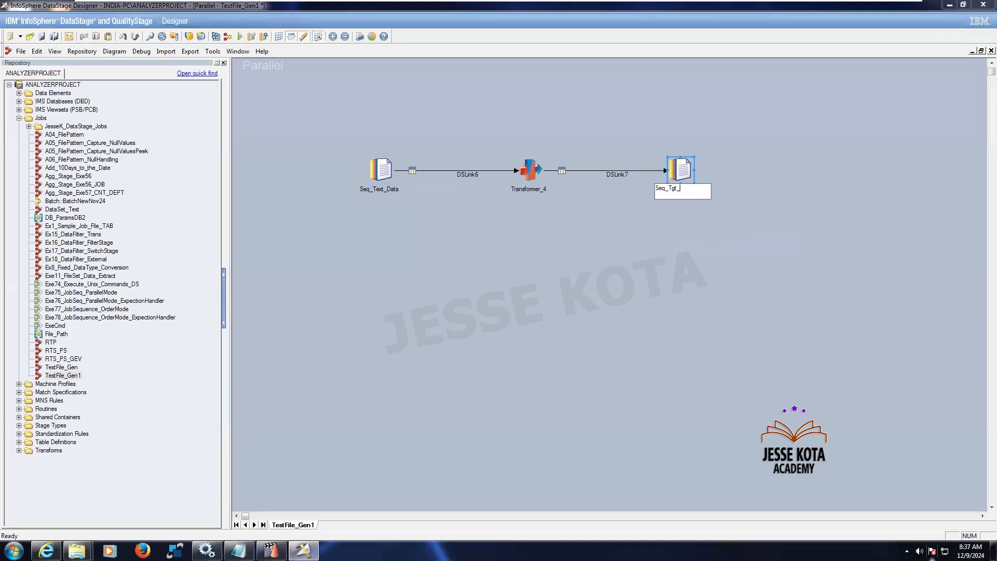
pyautogui.click(599, 289)
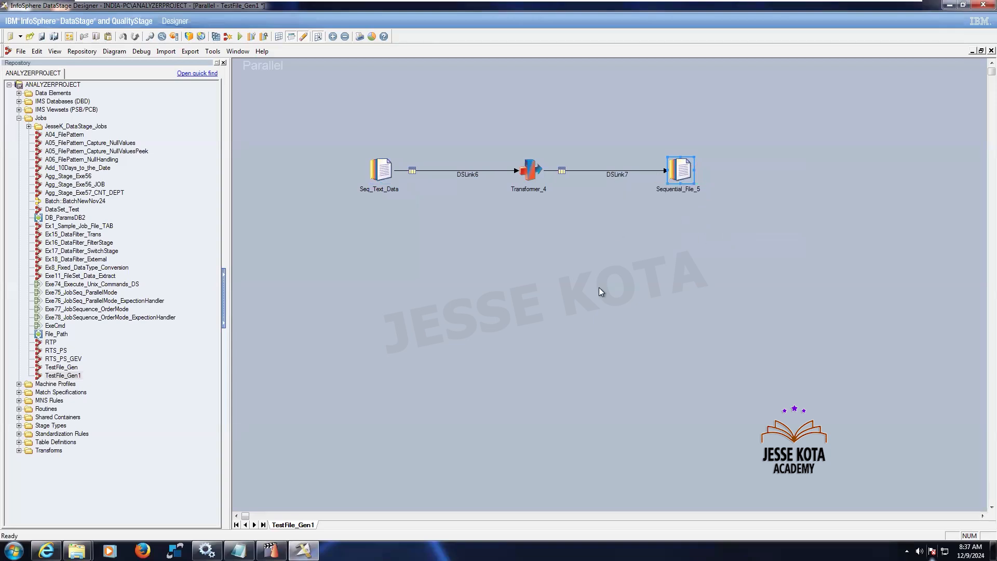
# - Rename the transformer stage between the two sequential files as xfm_Rec
pyautogui.rightClick(530, 172)
pyautogui.click(555, 270)
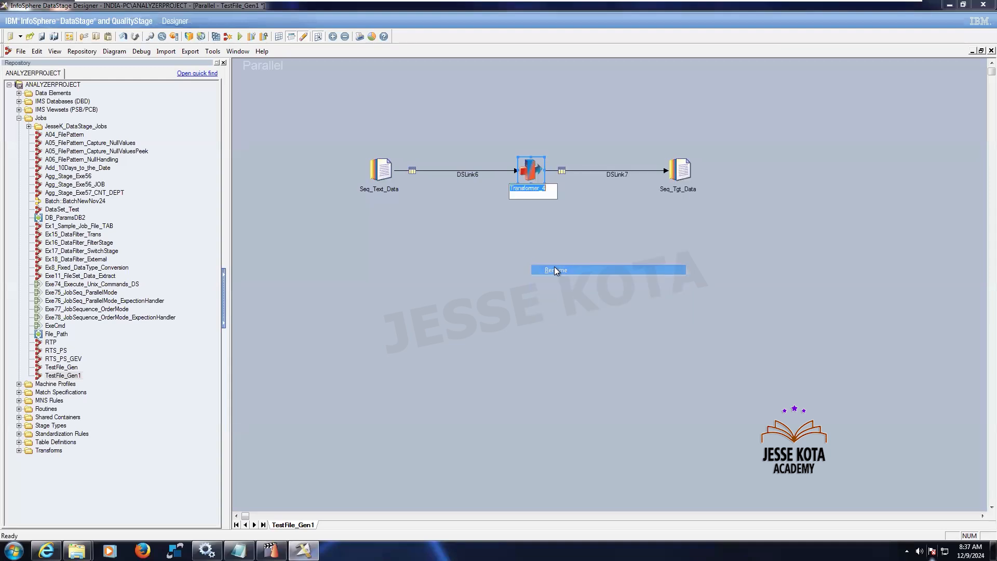
pyautogui.write('xfm_')
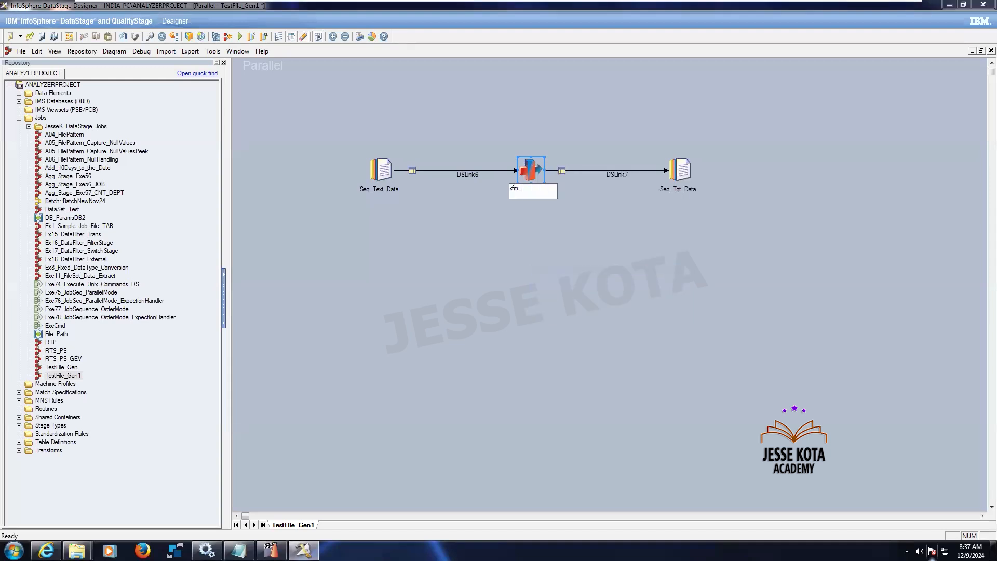
pyautogui.write('Rec')
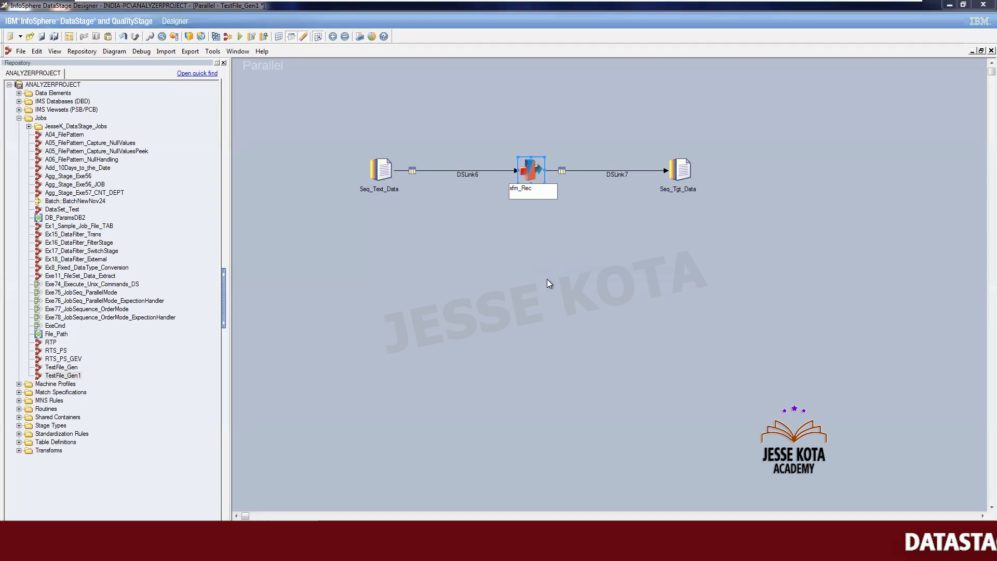
pyautogui.press('Return')
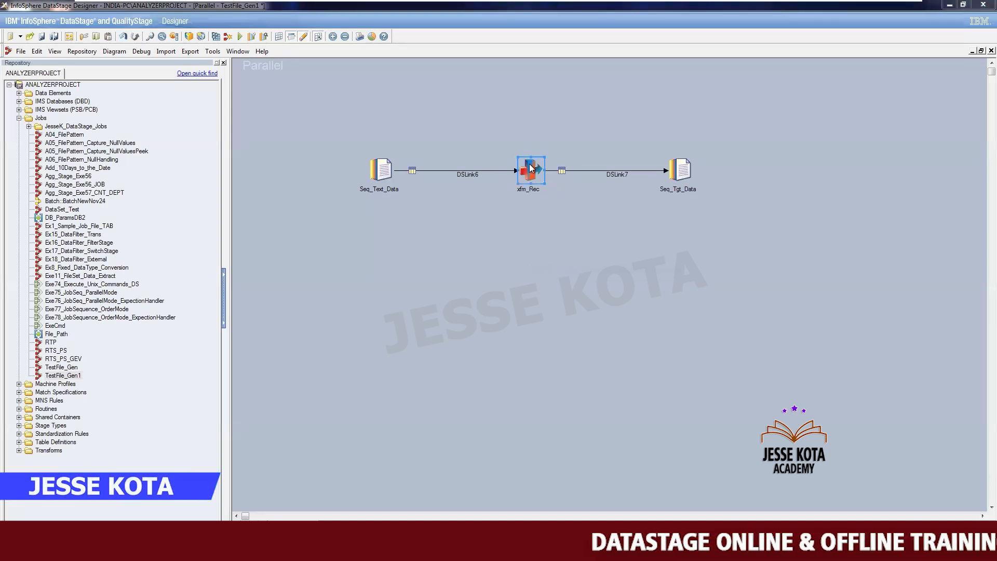
# - Examine the column mappings and the DSLink7 output constraint of the xfm_Rec transformer
pyautogui.doubleClick(531, 167)
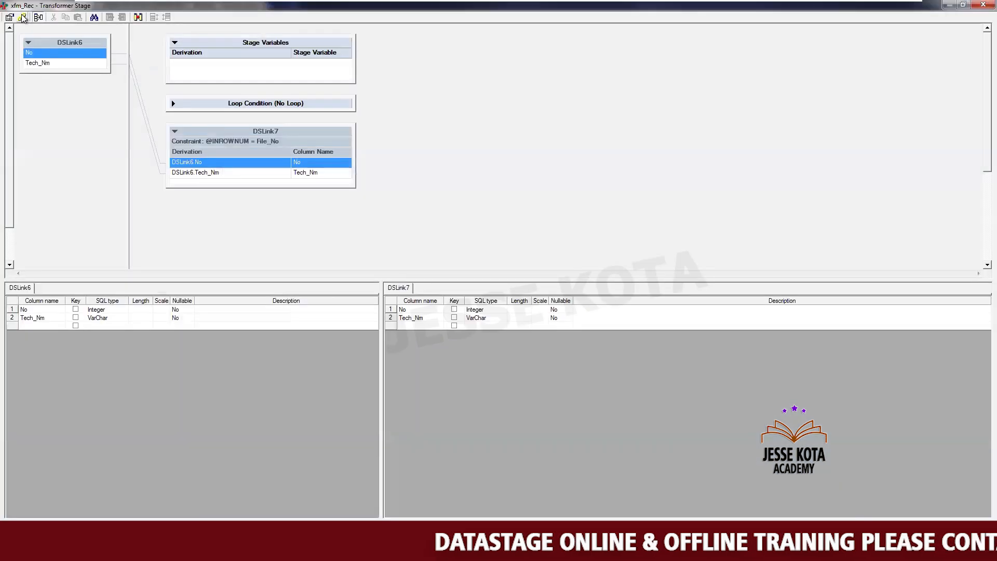
pyautogui.click(23, 18)
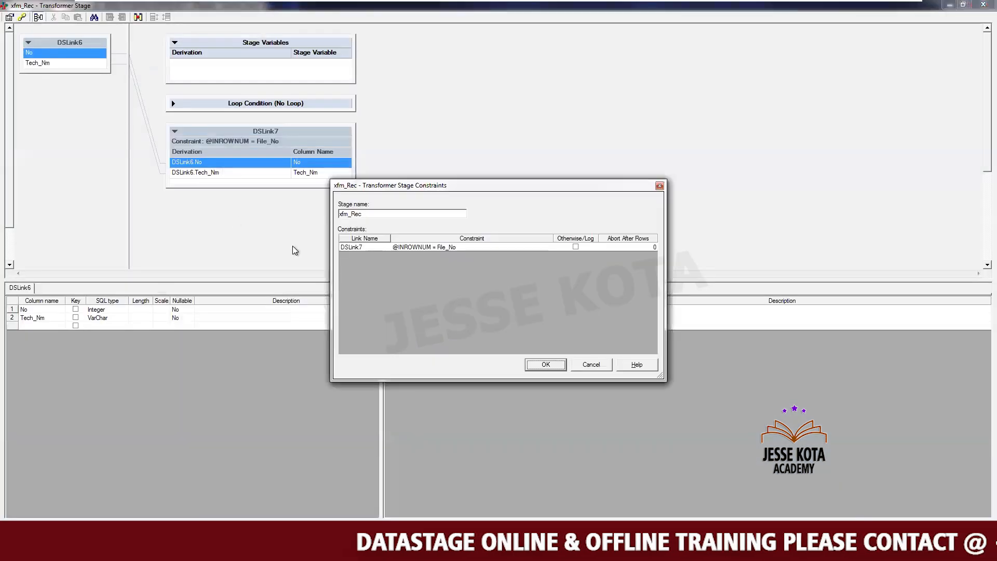
pyautogui.click(412, 247)
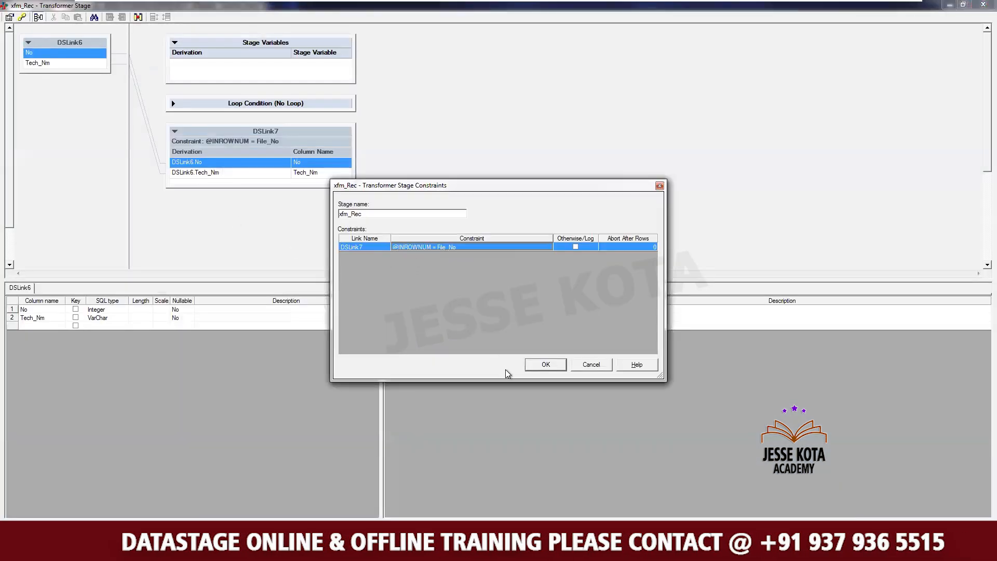
pyautogui.click(545, 364)
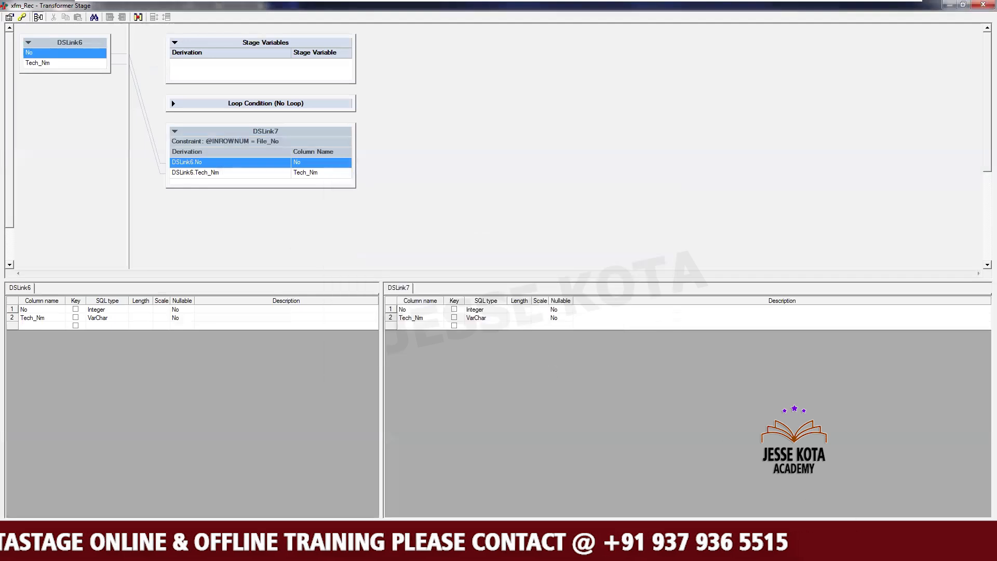
pyautogui.click(886, 530)
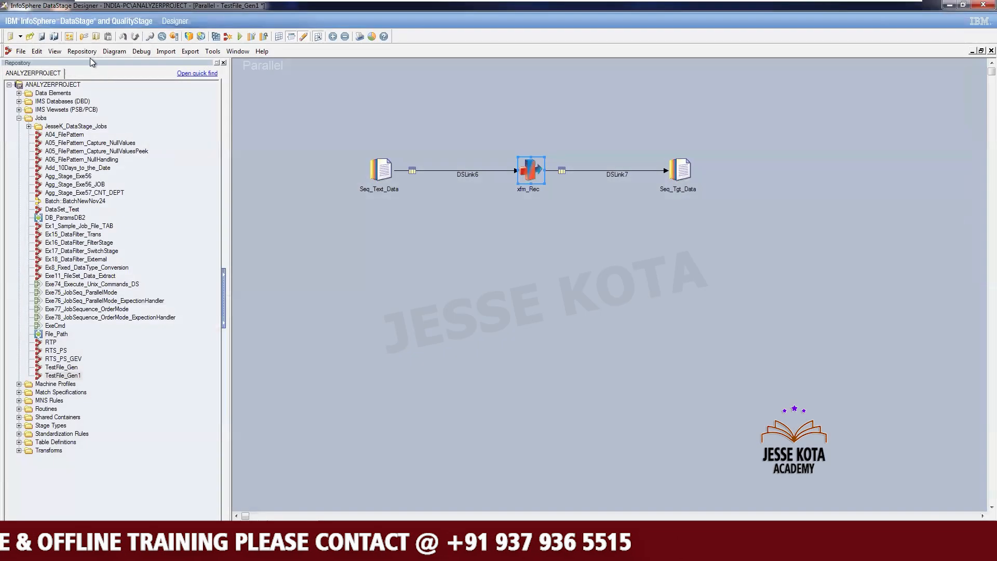
# - Check the parameters defined in the job properties of TestFile_Gen1
pyautogui.click(70, 37)
pyautogui.click(50, 22)
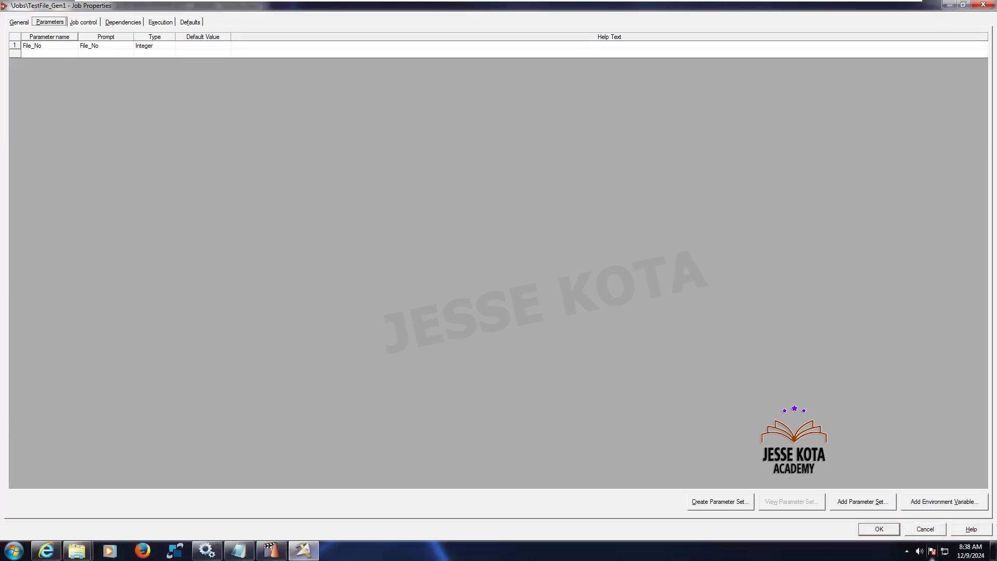
pyautogui.click(878, 528)
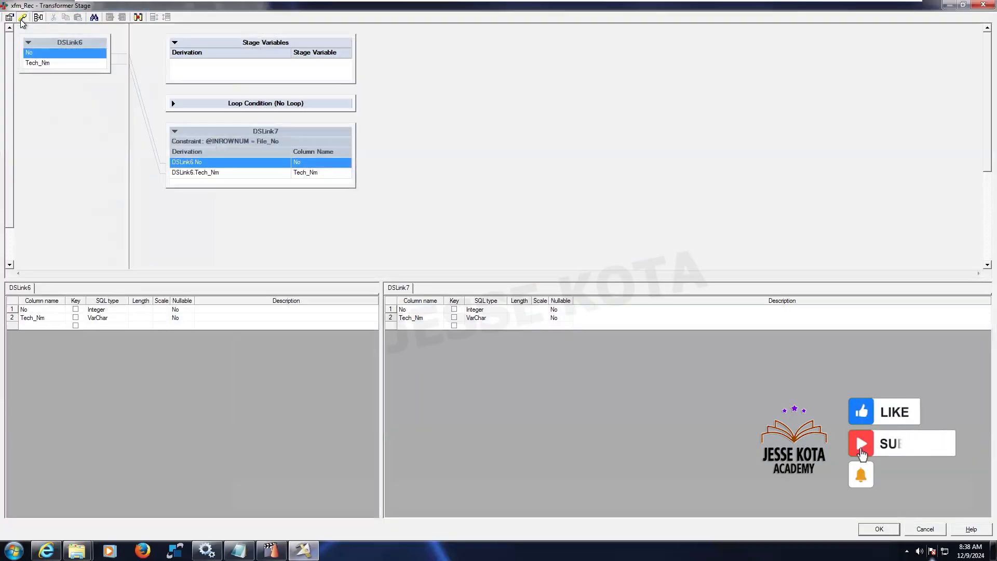
pyautogui.click(22, 17)
pyautogui.doubleClick(413, 248)
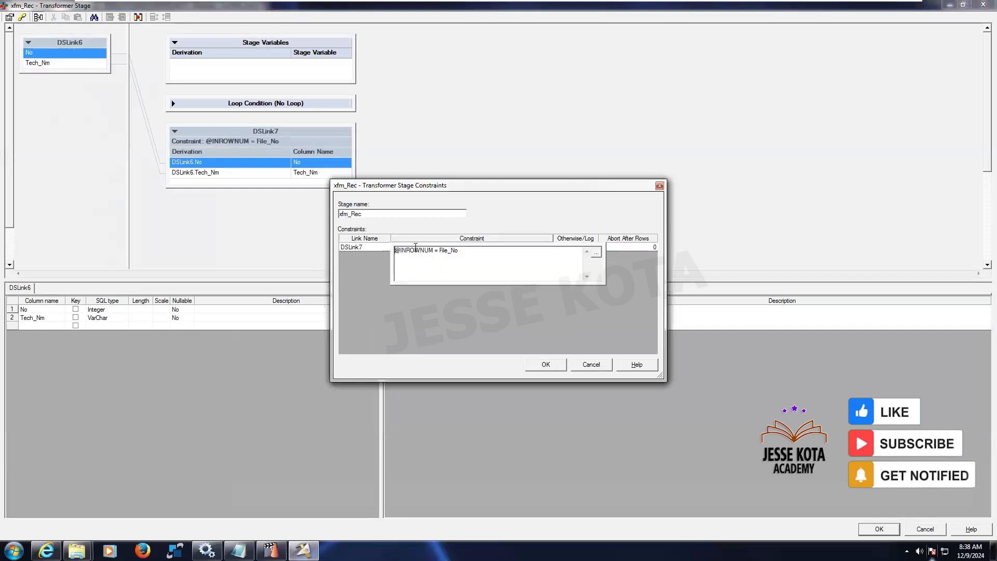
pyautogui.doubleClick(417, 251)
pyautogui.hotkey('ctrl', 'a')
pyautogui.press('Delete')
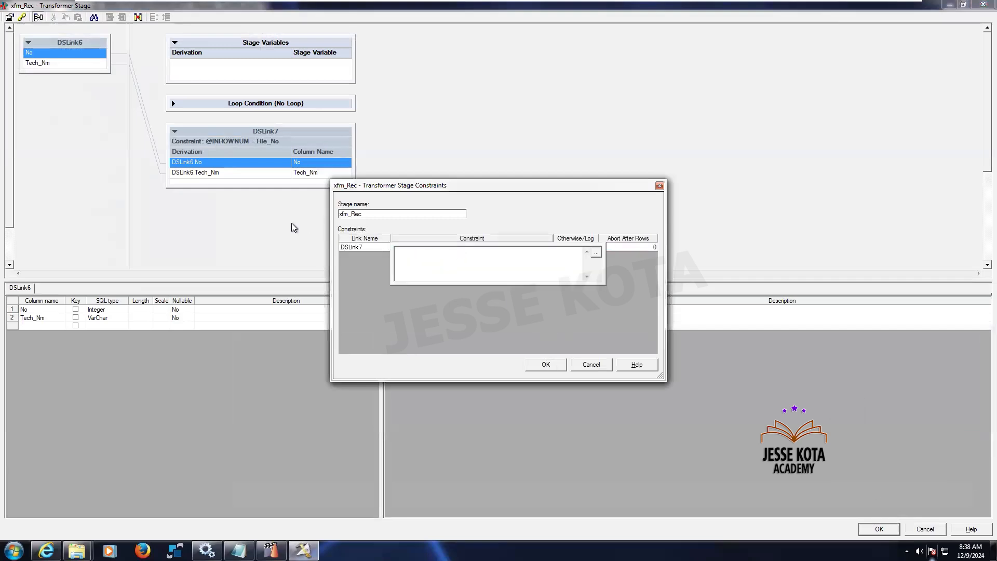
pyautogui.click(598, 253)
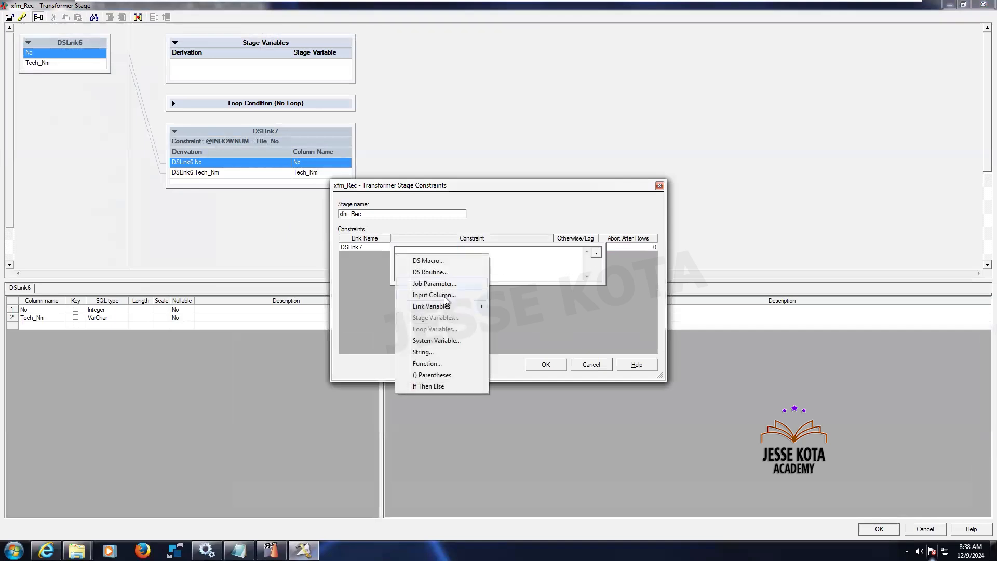
pyautogui.click(436, 341)
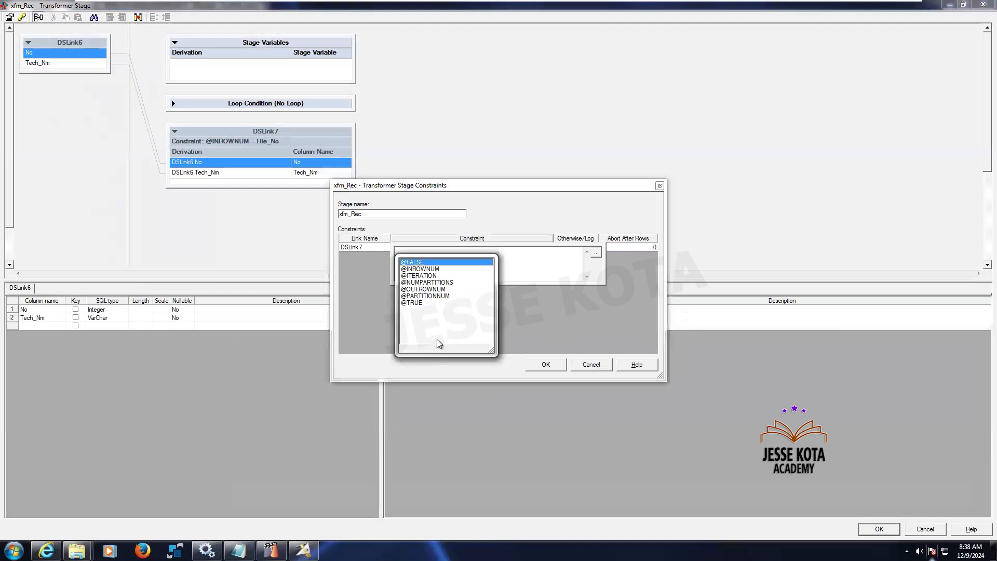
pyautogui.doubleClick(421, 269)
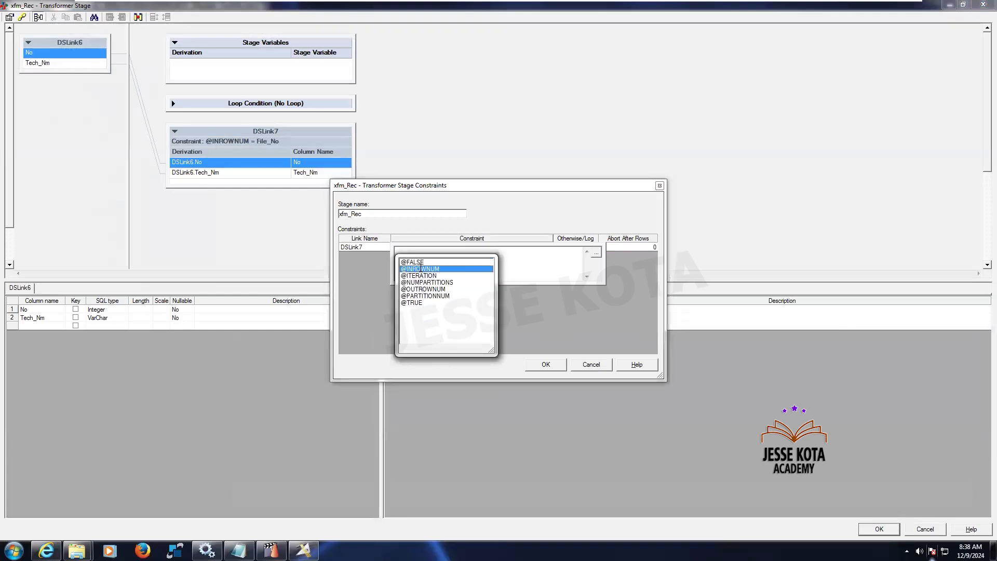
pyautogui.click(595, 252)
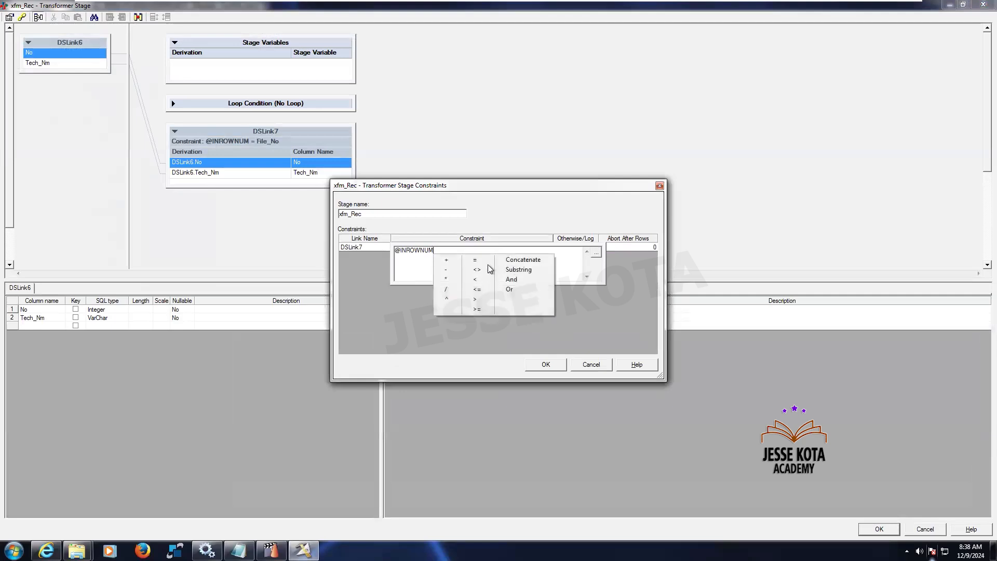
pyautogui.click(482, 263)
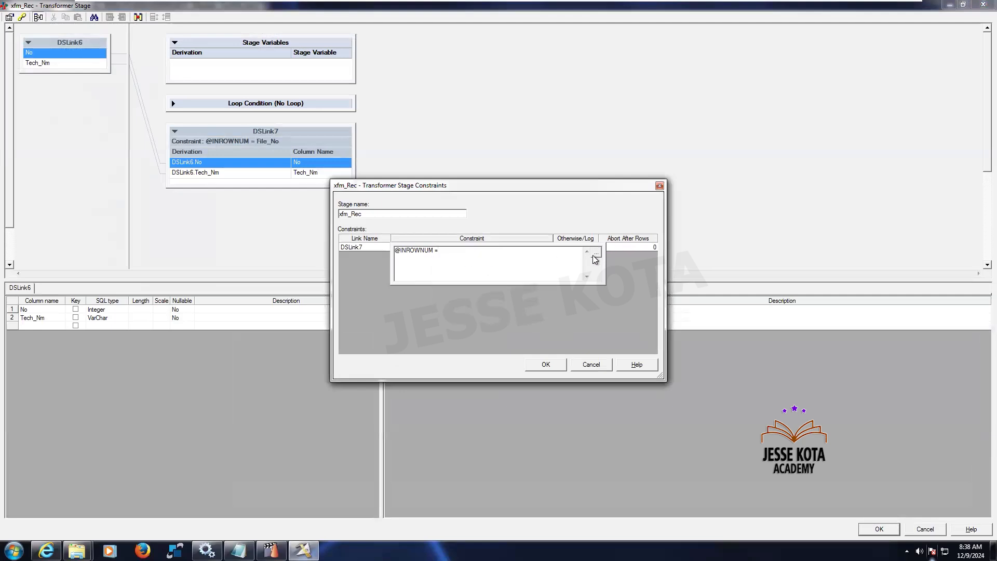
pyautogui.click(599, 254)
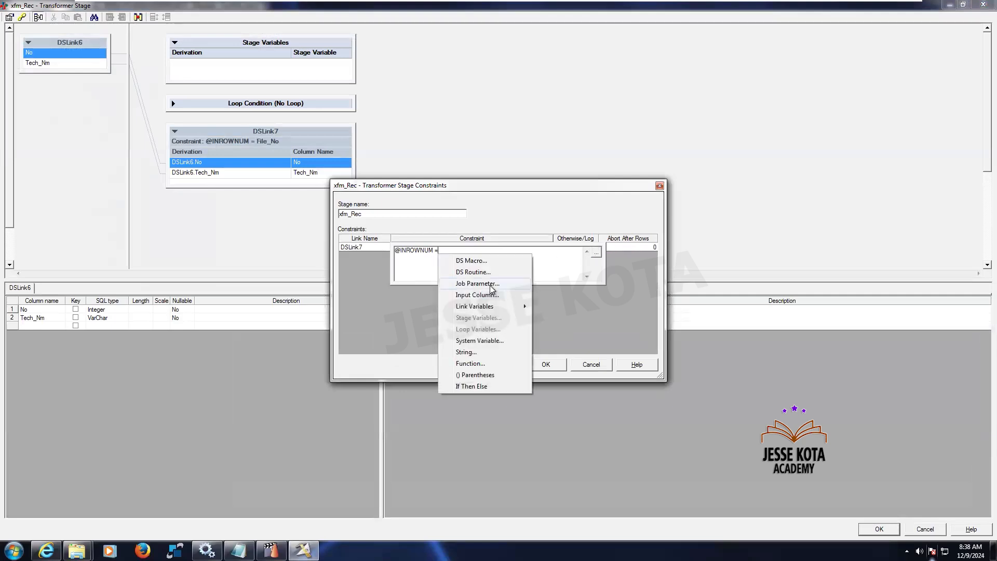
pyautogui.click(490, 283)
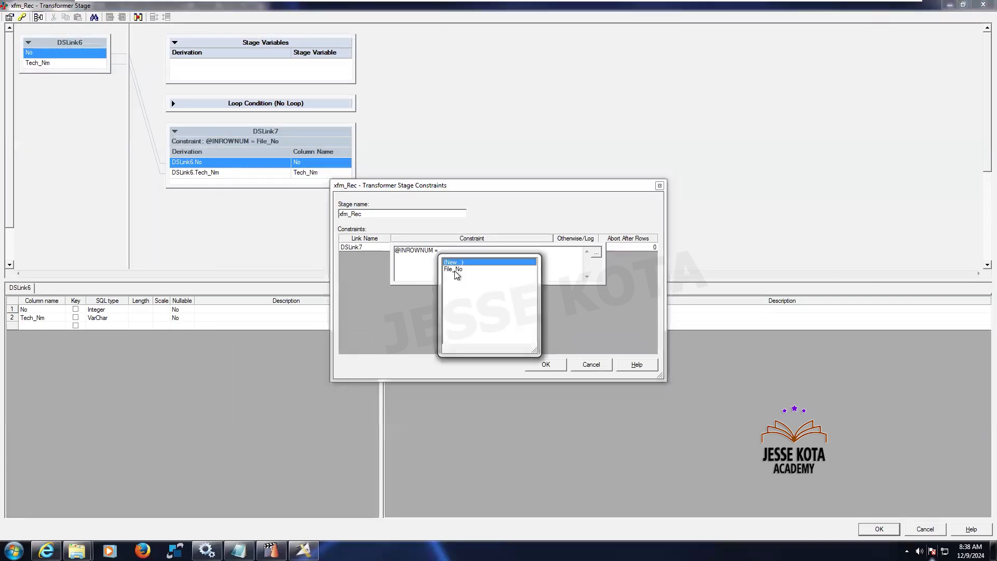
pyautogui.click(454, 269)
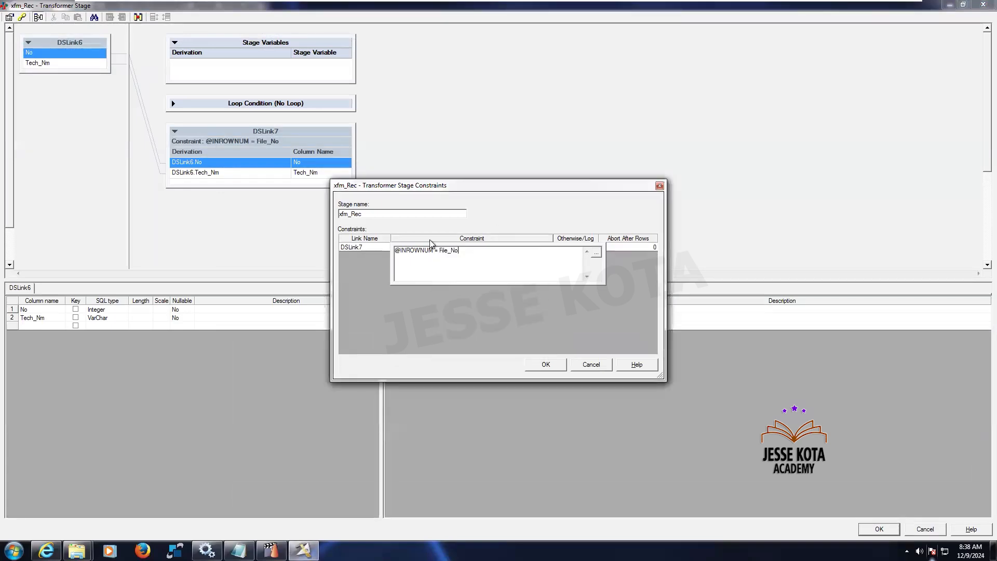
pyautogui.click(362, 247)
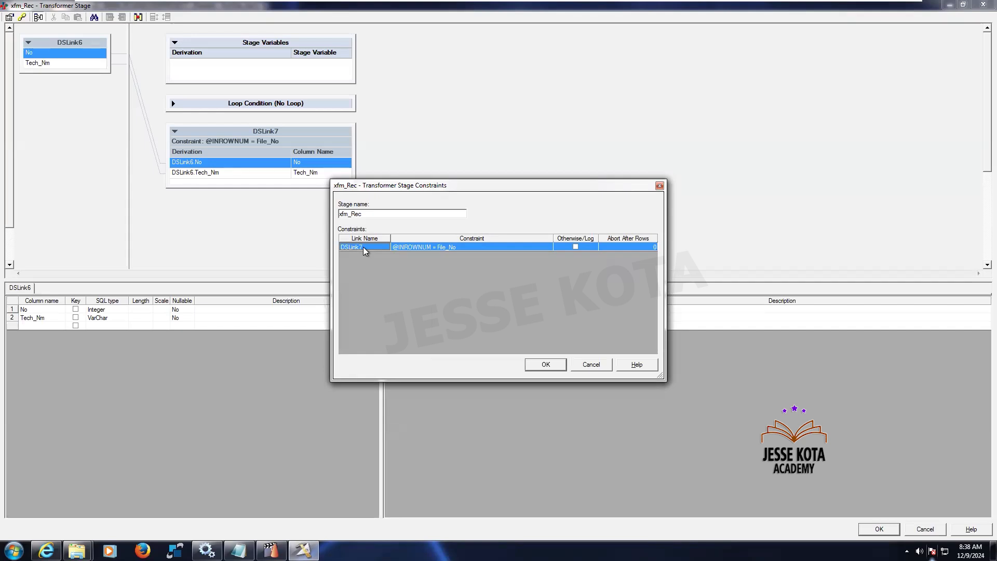
pyautogui.click(546, 366)
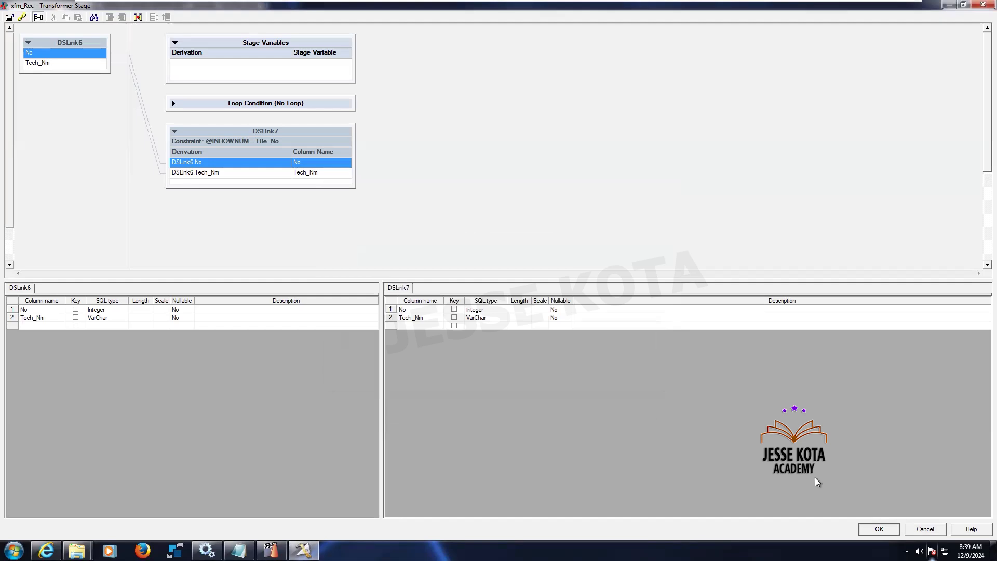
pyautogui.click(879, 529)
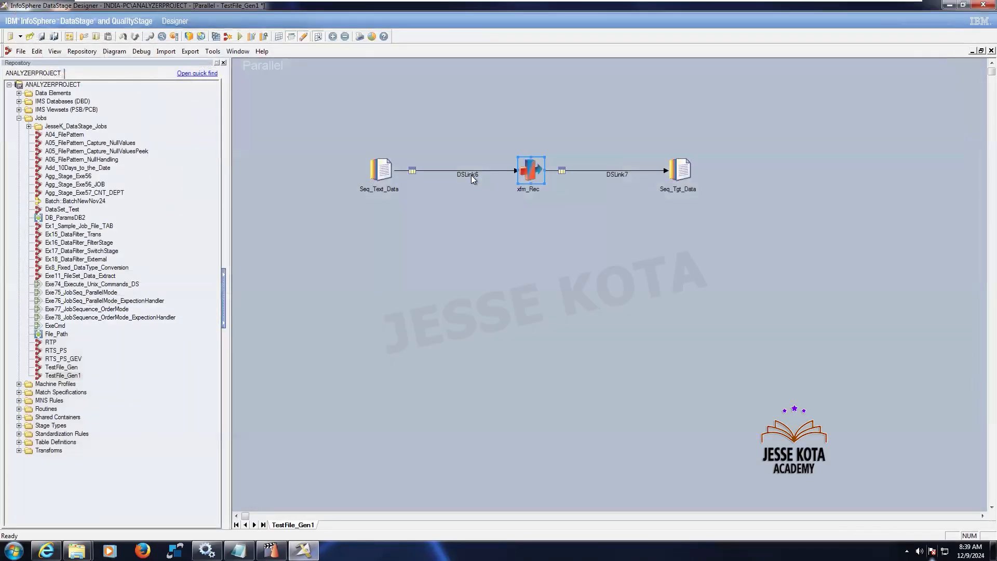
# - Rename the link from Seq_Text_Data to xfm_Rec as lnk_Src_Data
pyautogui.click(479, 179)
pyautogui.write('In')
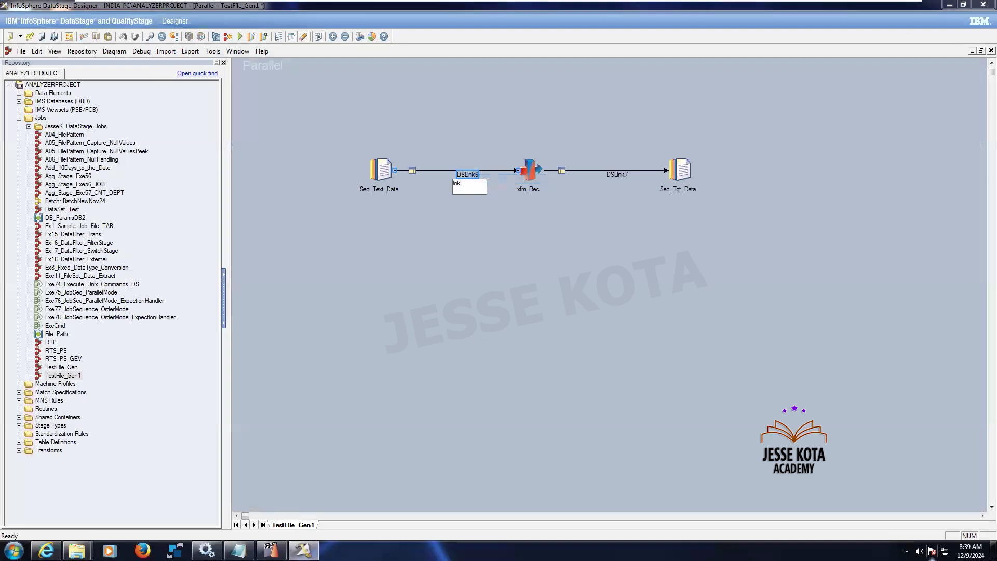
pyautogui.write('k_Src_Data')
# - Rename the link from xfm_Rec to Seq_Tgt_Data as lnl_Tgt_Data
pyautogui.rightClick(618, 173)
pyautogui.click(640, 179)
pyautogui.press('BackSpace')
pyautogui.write('ln')
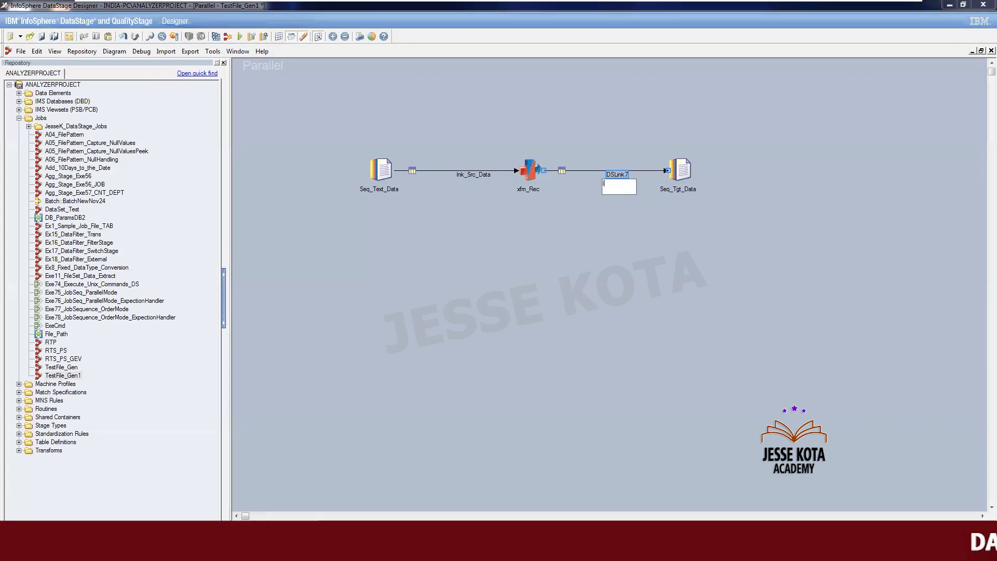
pyautogui.write('k_T')
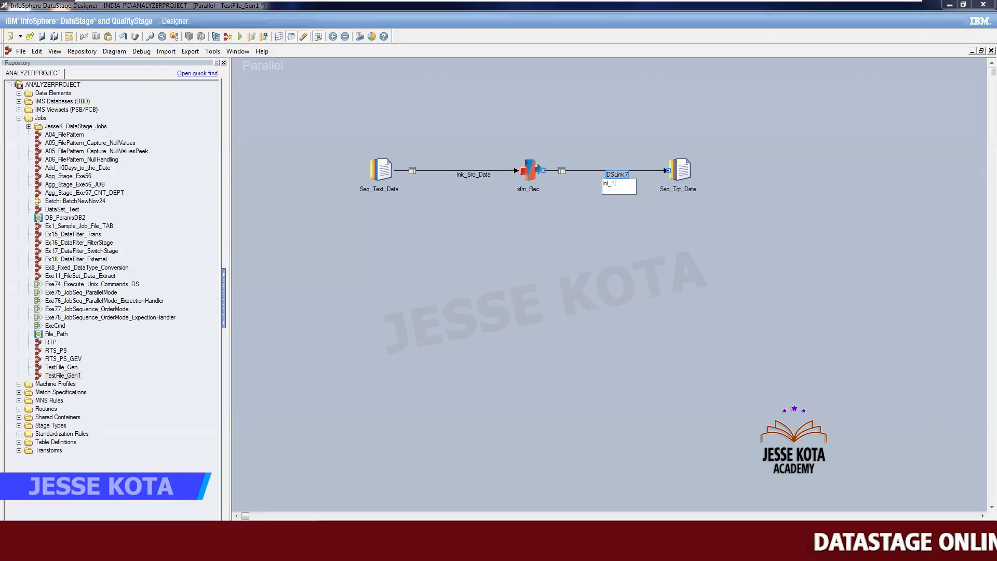
pyautogui.write('gt_Data')
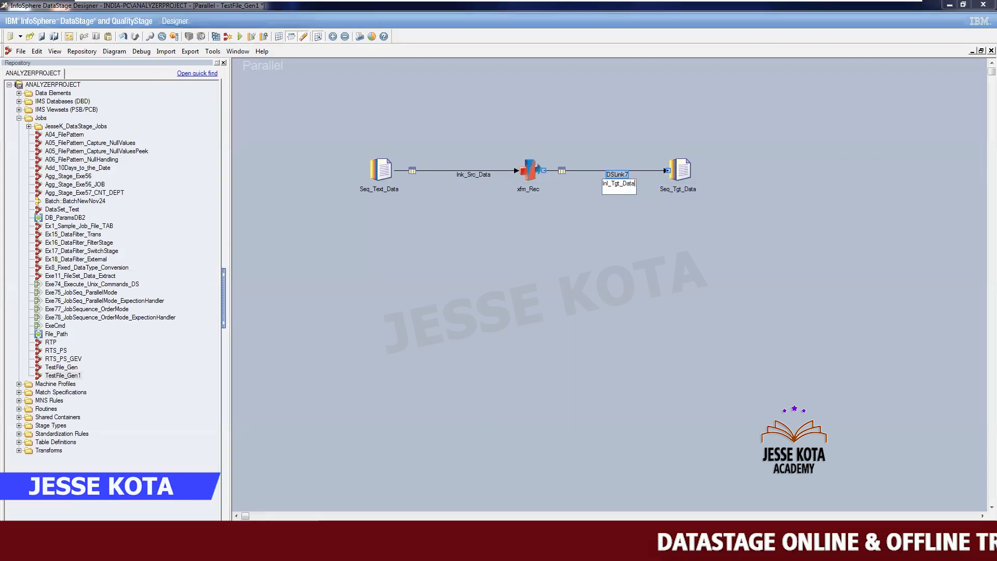
pyautogui.press('Return')
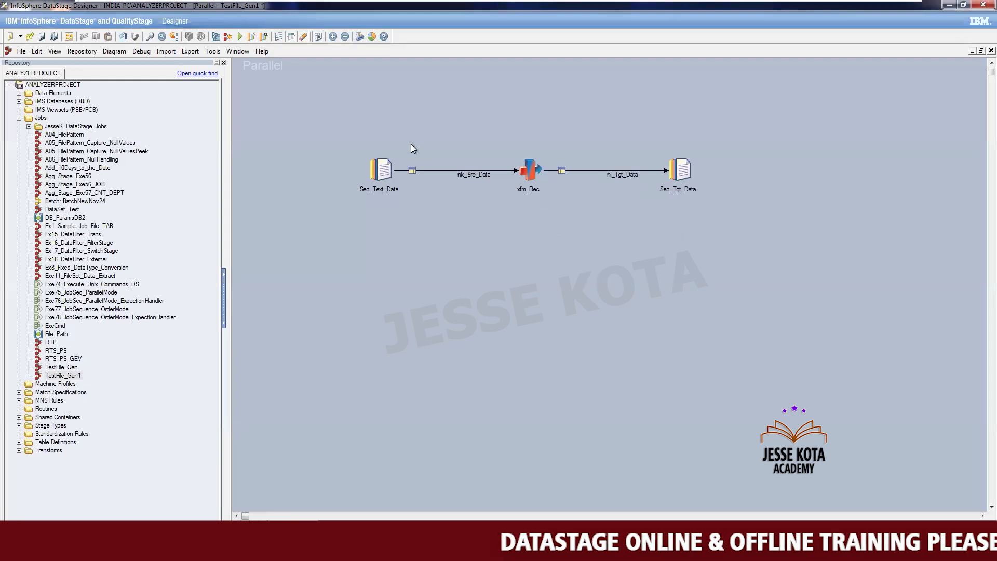
# - Examine the target file path, update mode, first-line option, partitioning, format and column definitions of the Seq_Tgt_Data stage
pyautogui.doubleClick(683, 170)
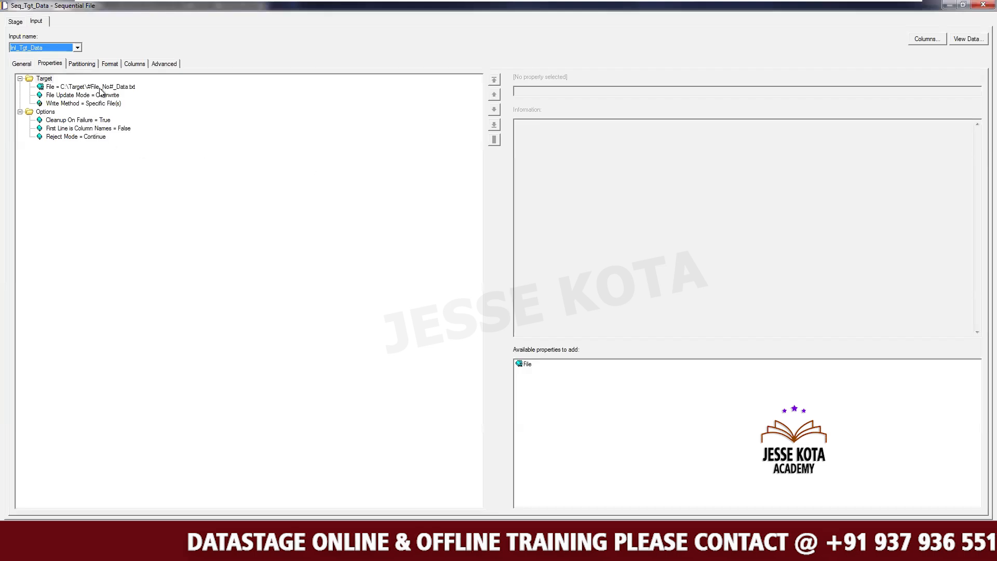
pyautogui.click(101, 87)
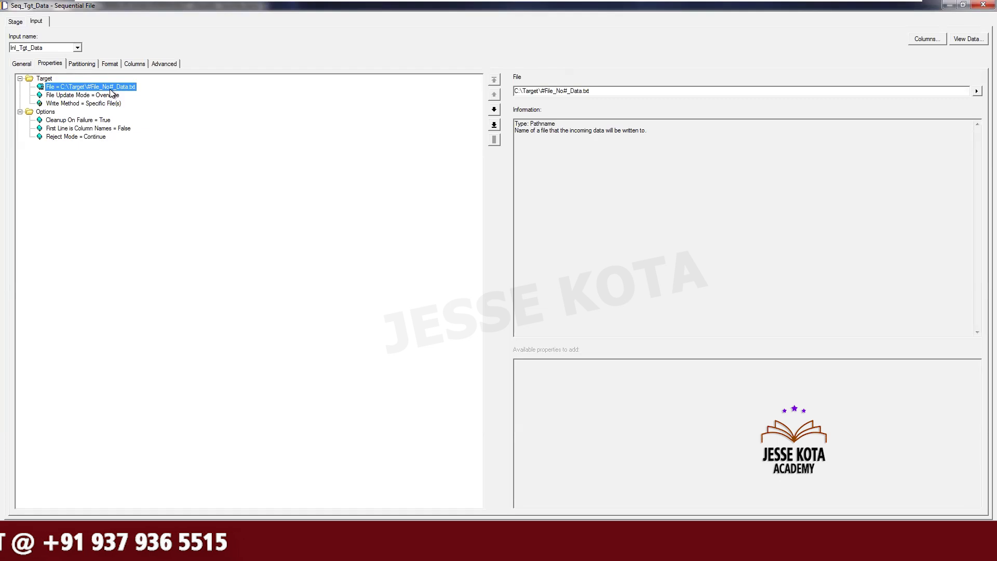
pyautogui.click(106, 96)
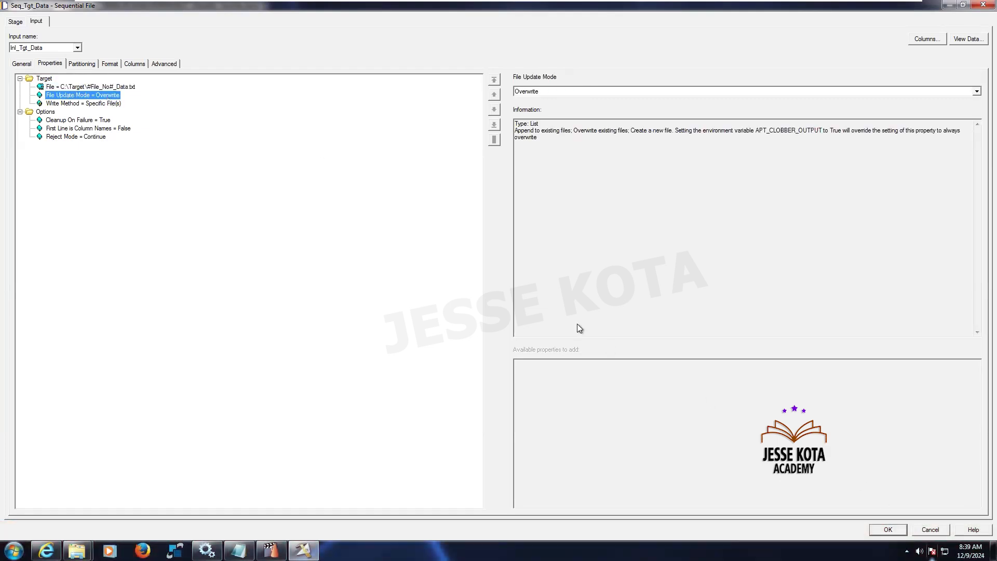
pyautogui.click(111, 128)
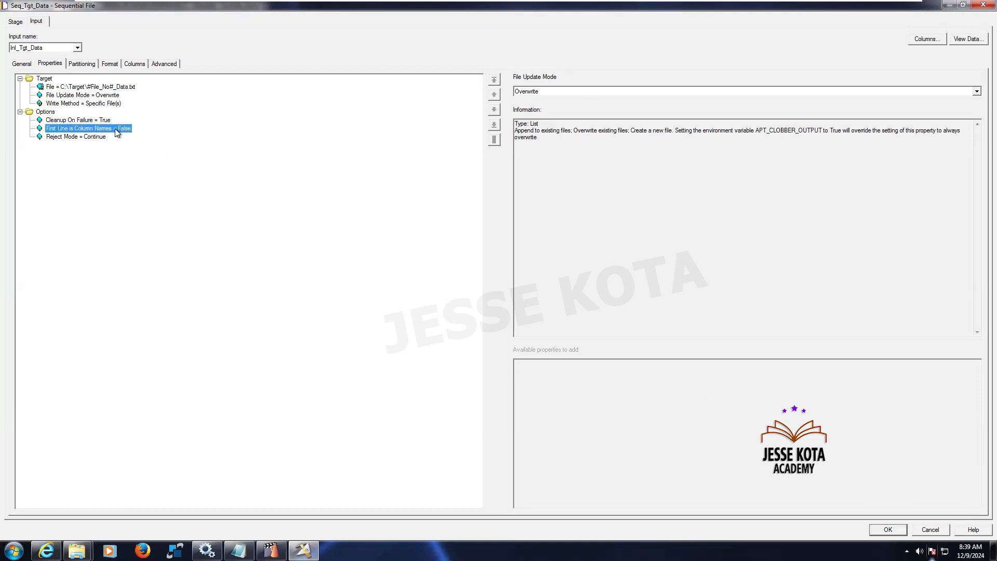
pyautogui.click(78, 63)
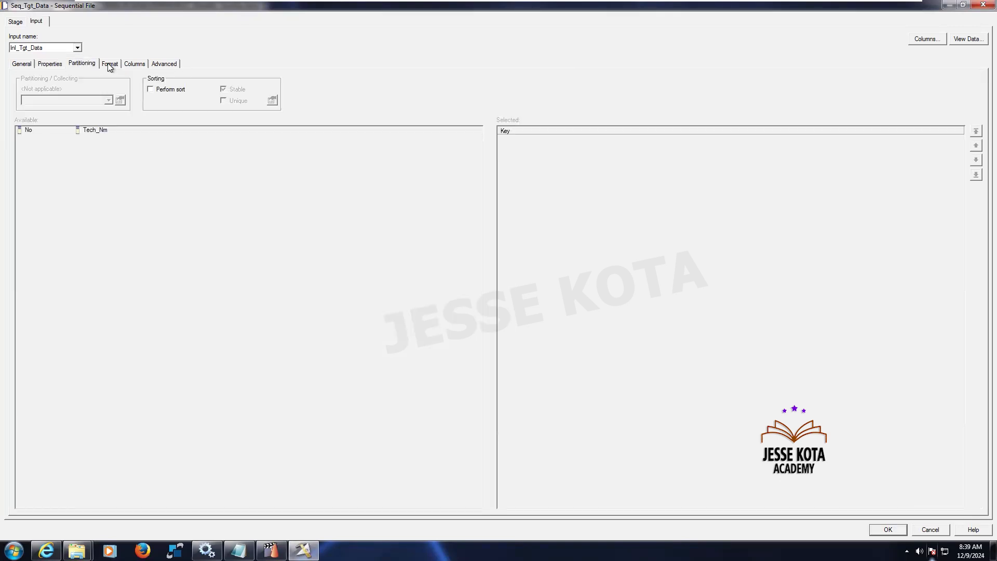
pyautogui.click(109, 63)
pyautogui.click(133, 64)
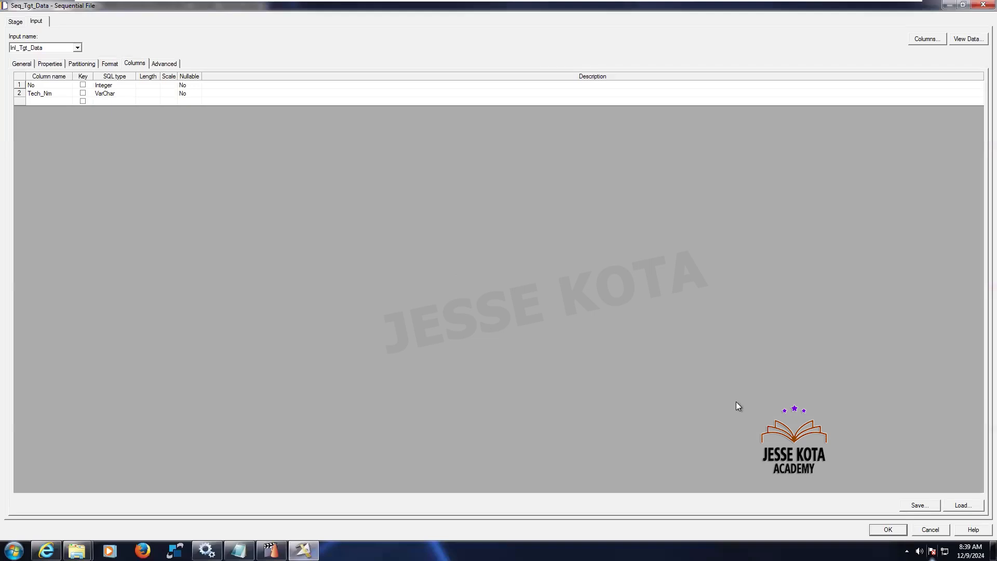
pyautogui.click(52, 63)
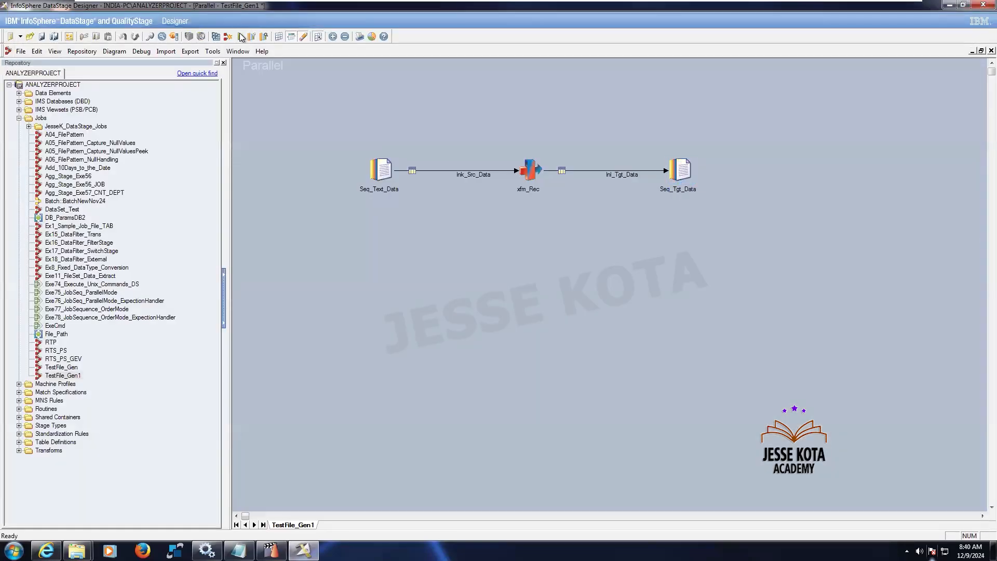
# - Save and compile the TestFile_Gen1 job, dismissing its run options without starting a run
pyautogui.click(240, 36)
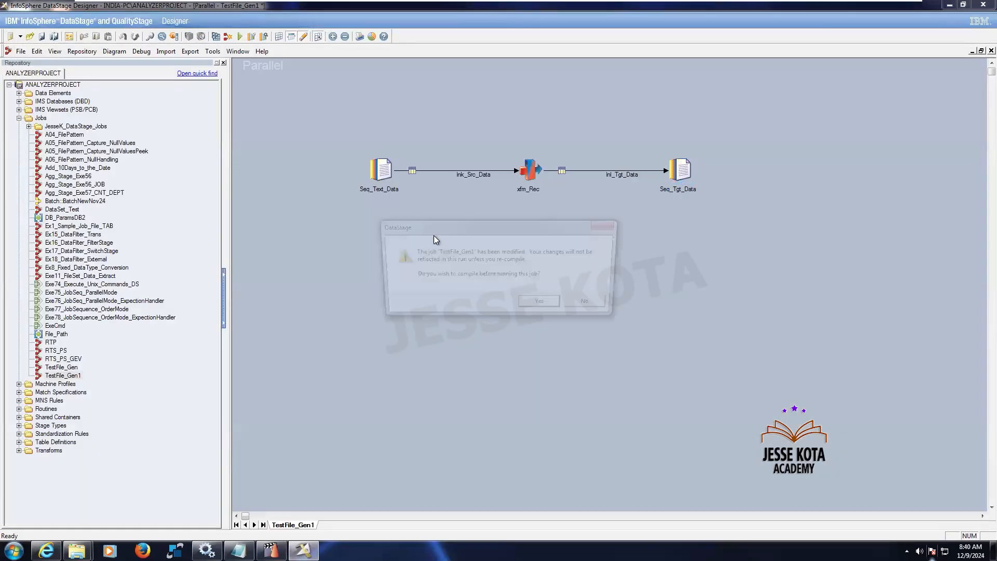
pyautogui.click(550, 307)
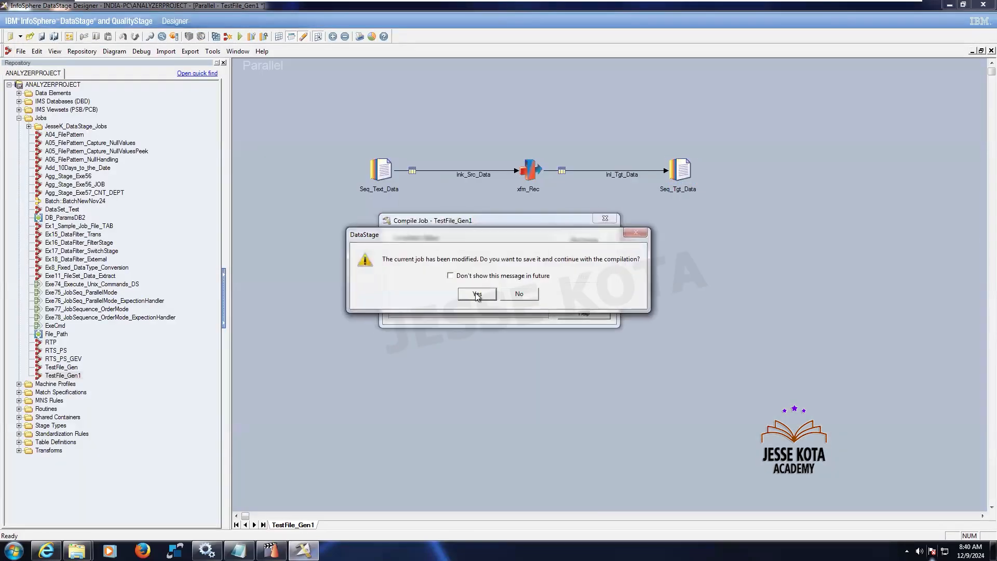
pyautogui.click(476, 293)
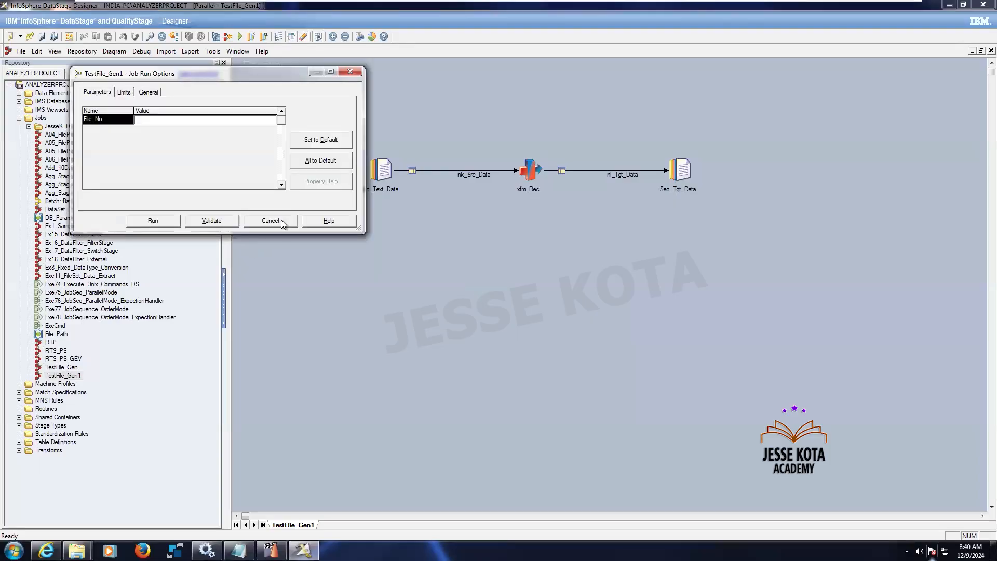
pyautogui.click(279, 219)
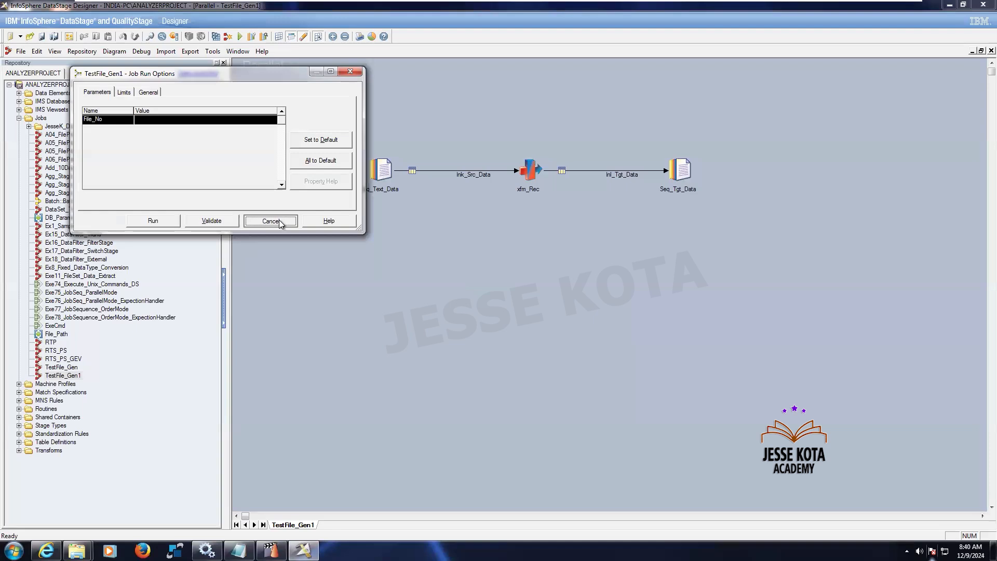
# - Return to the ExeCmd sequence and open the command settings of the Execute_Command_1 activity
pyautogui.click(964, 49)
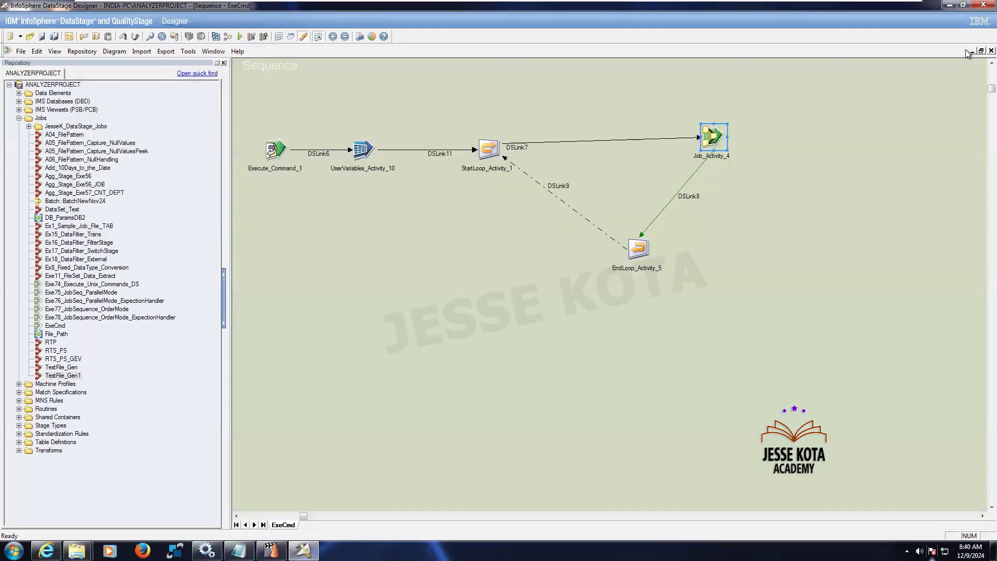
pyautogui.click(914, 154)
pyautogui.doubleClick(272, 148)
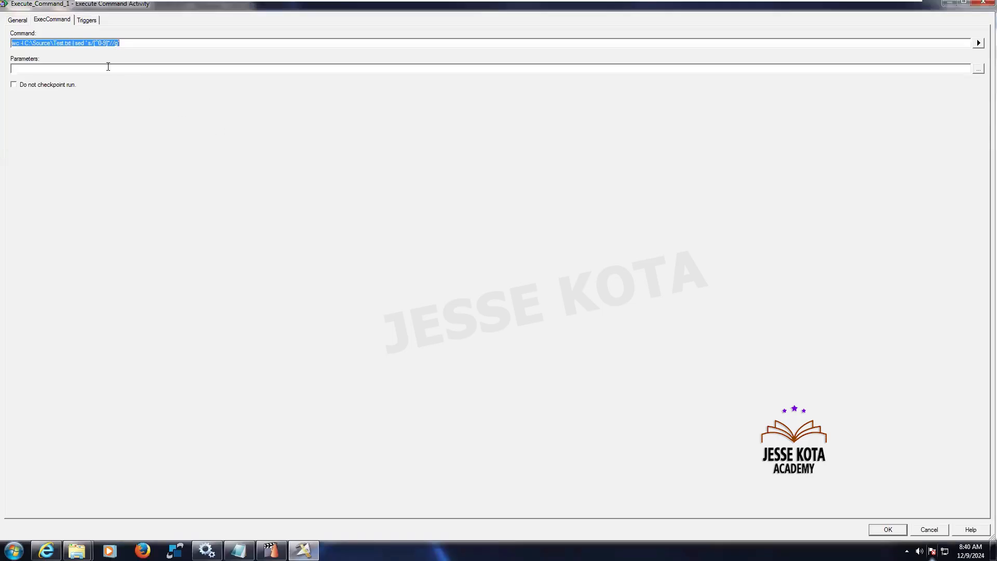
# - Copy the command wc -l C:\Source\Test.txt | sed ' s/[^0-9]*//g' into the open Notepad file and examine its wc part
pyautogui.click(108, 66)
pyautogui.moveTo(146, 43); pyautogui.dragTo(5, 39)
pyautogui.click(239, 551)
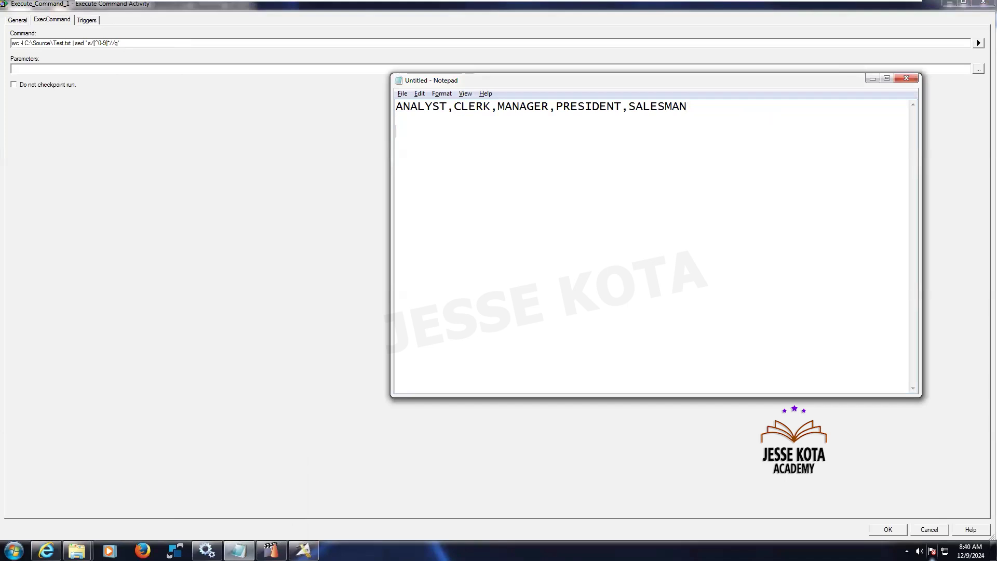
pyautogui.write("wc -l C:\\Source\\Test.txt | sed ' s/[^0-9]*//g'")
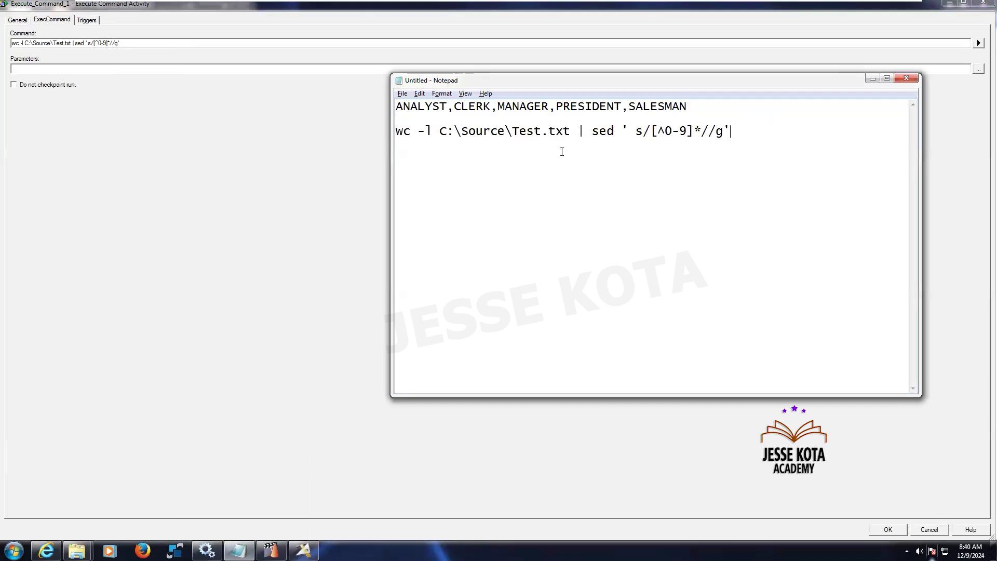
pyautogui.moveTo(571, 131); pyautogui.dragTo(386, 128)
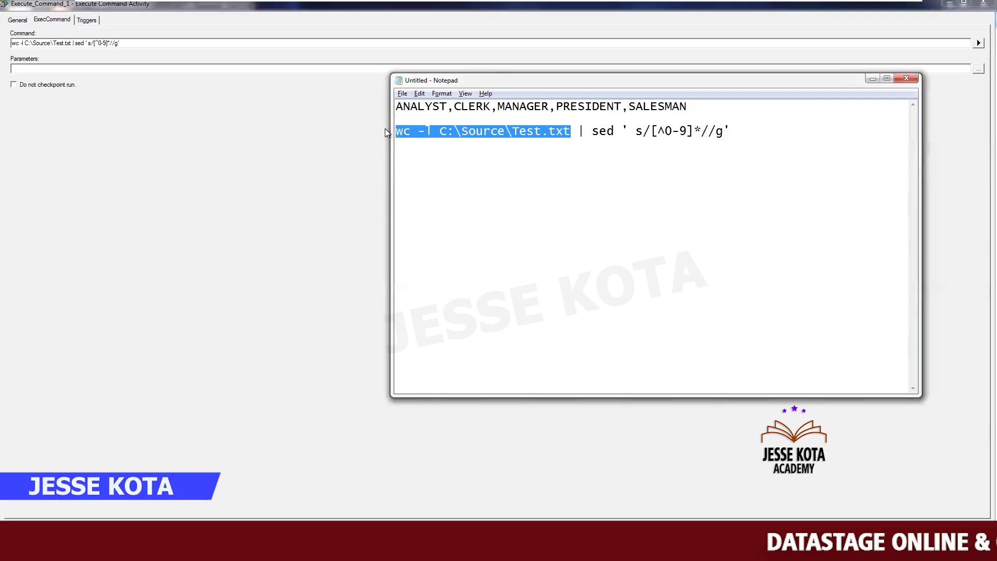
pyautogui.click(412, 161)
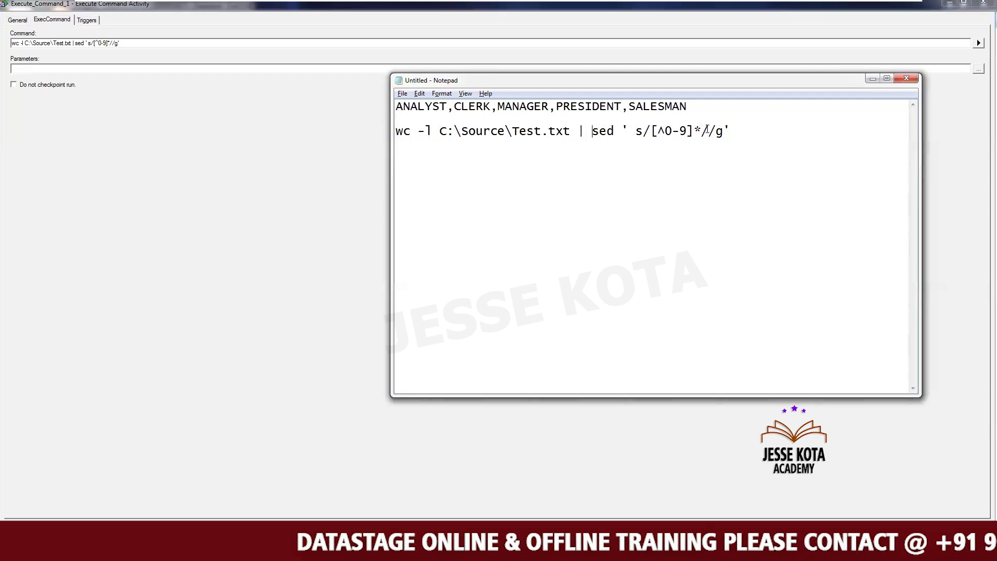
# - Examine the sed ' s/[^0-9]*//g' part and the whole wc command in the Notepad file
pyautogui.moveTo(593, 131); pyautogui.dragTo(710, 131)
pyautogui.click(732, 128)
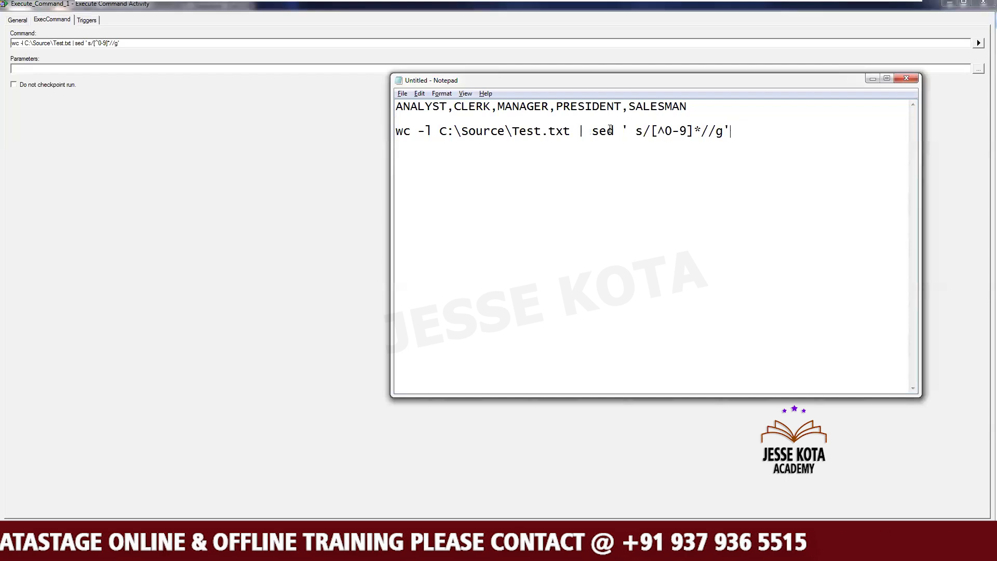
pyautogui.moveTo(592, 131); pyautogui.dragTo(731, 131)
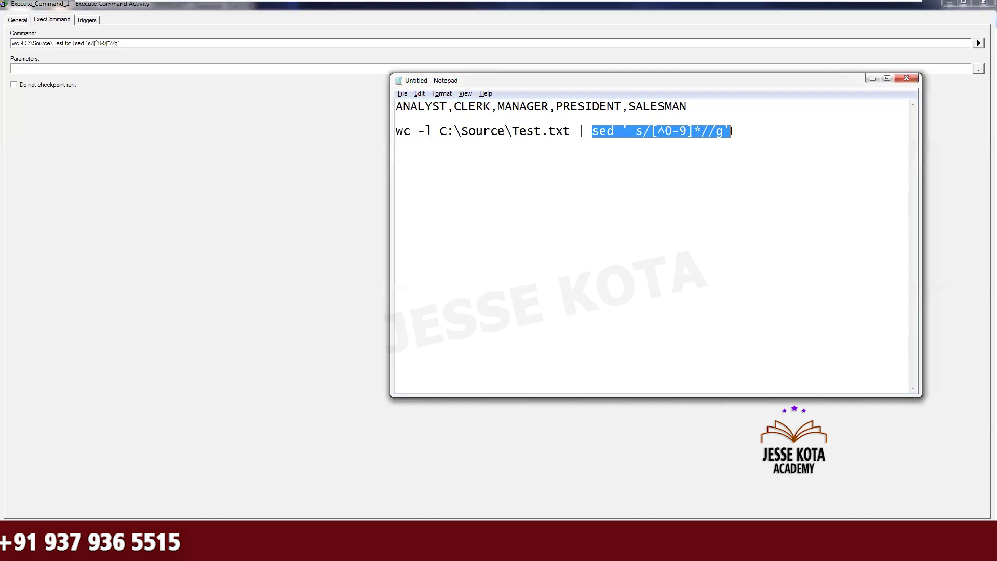
pyautogui.click(730, 131)
pyautogui.moveTo(731, 131); pyautogui.dragTo(594, 132)
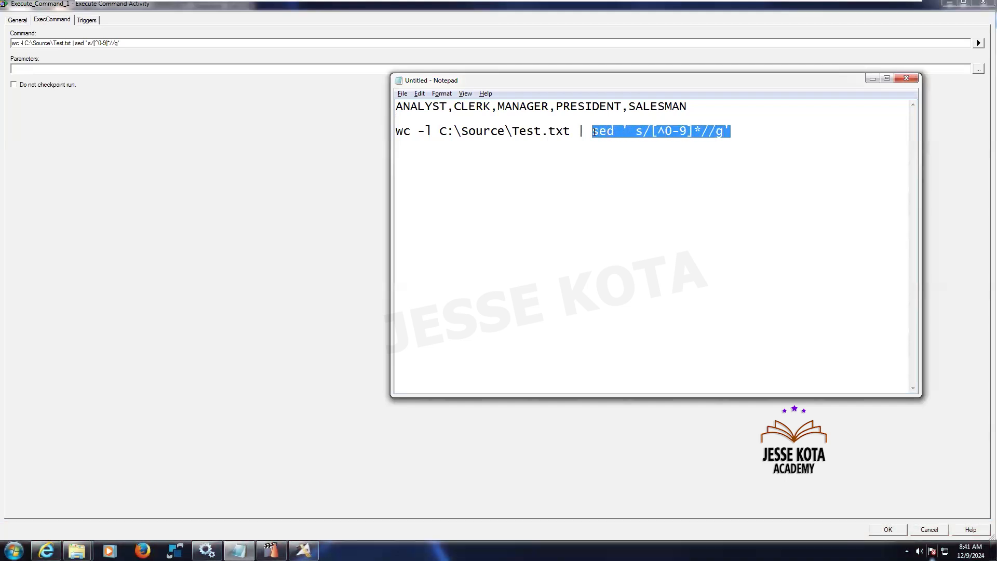
pyautogui.click(743, 133)
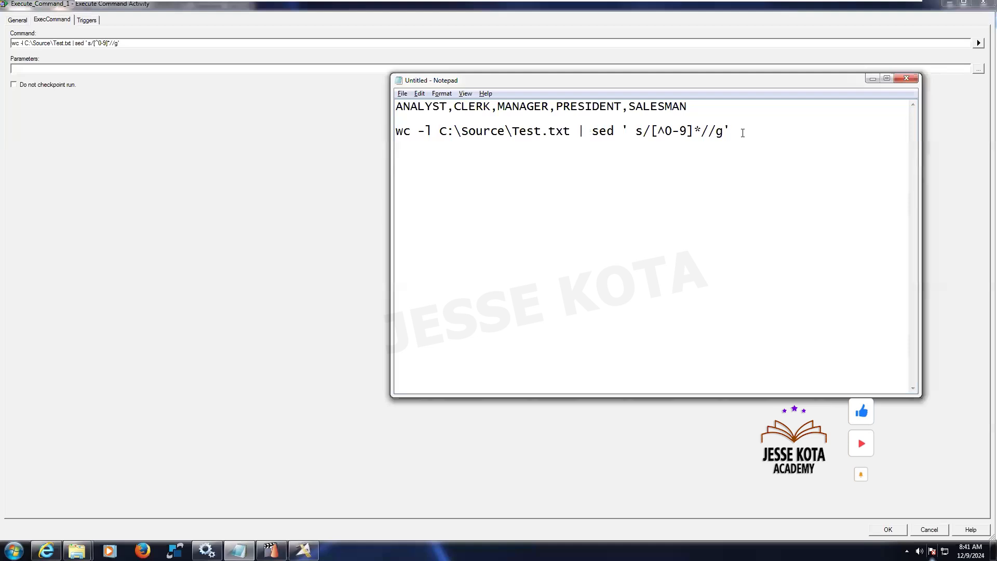
pyautogui.moveTo(730, 132); pyautogui.dragTo(387, 141)
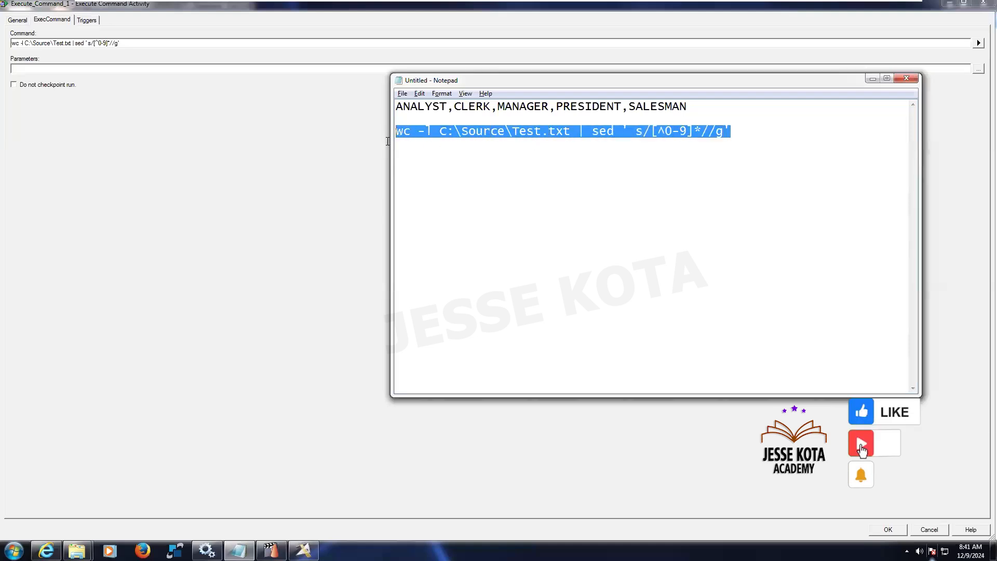
pyautogui.click(871, 79)
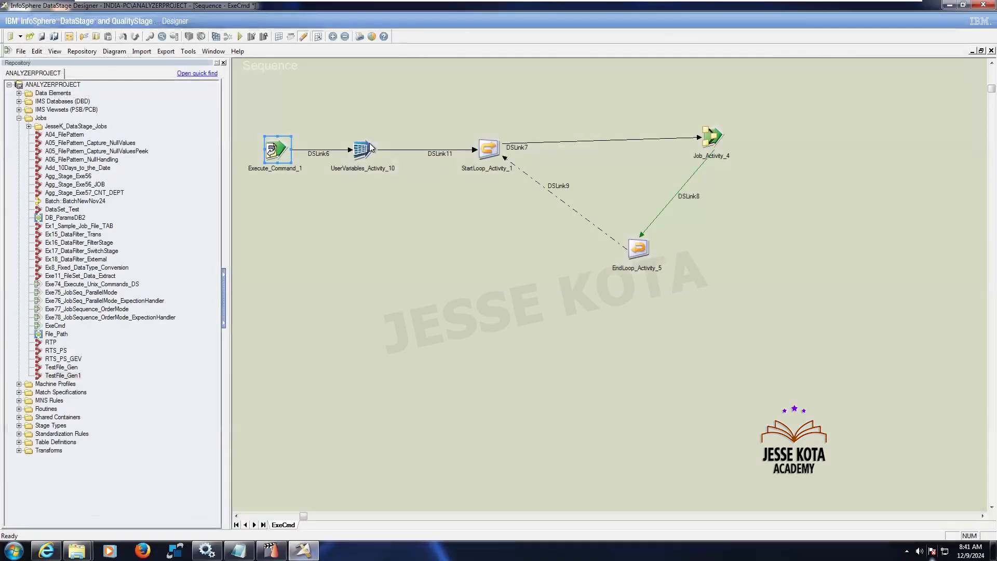
# - Open the user variables of UserVariables_Activity_10 and examine the expression of the uv variable
pyautogui.doubleClick(366, 150)
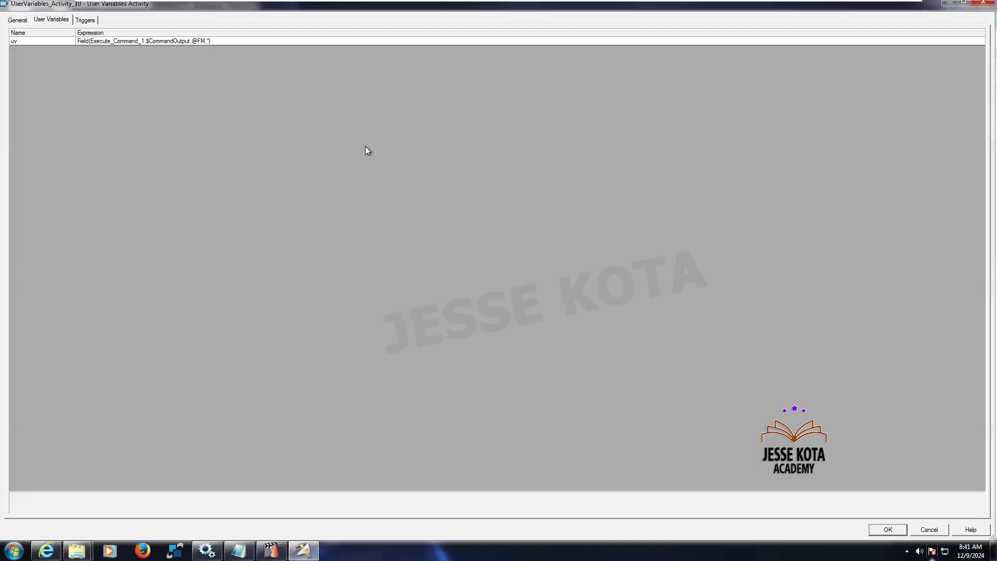
pyautogui.click(102, 45)
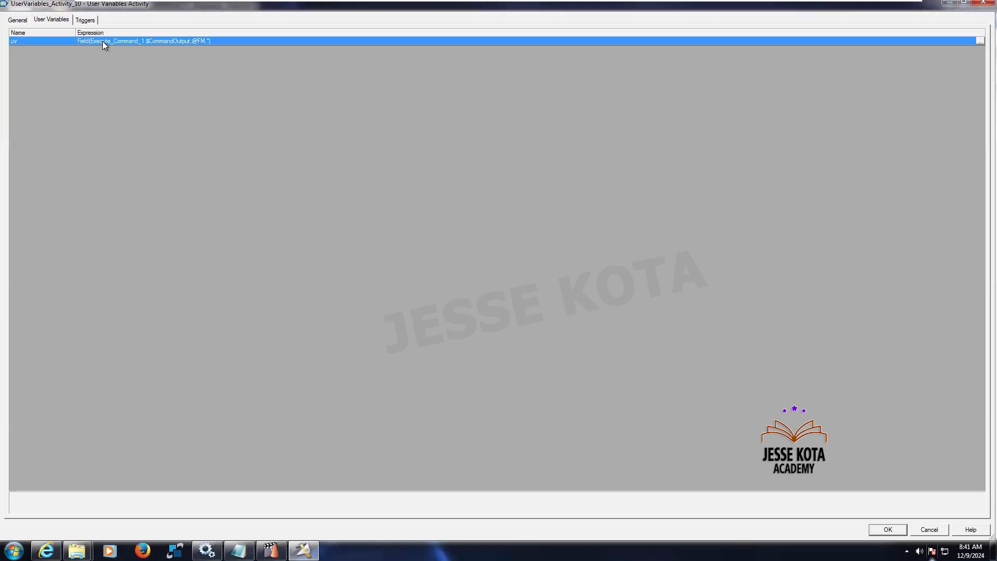
pyautogui.click(103, 42)
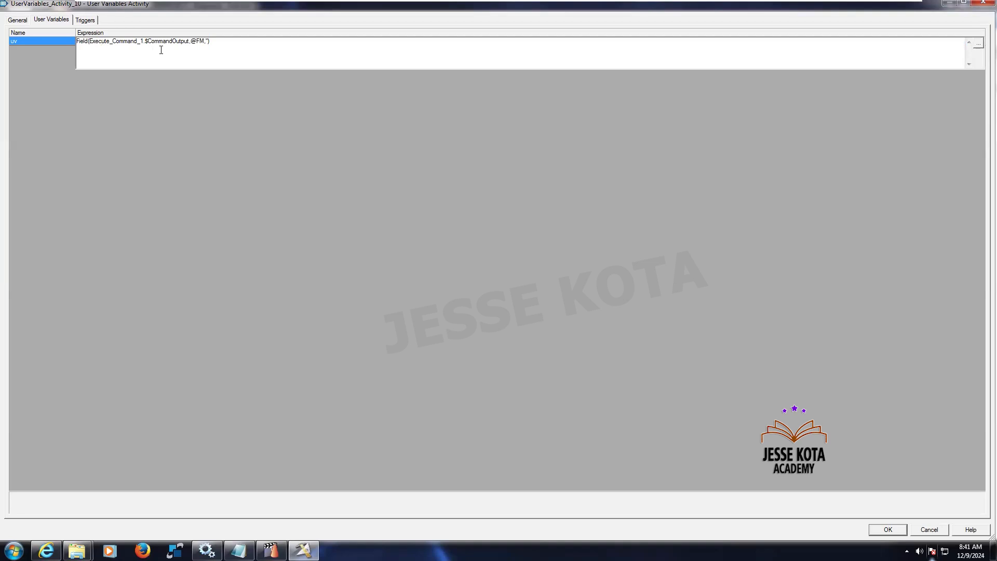
pyautogui.click(47, 40)
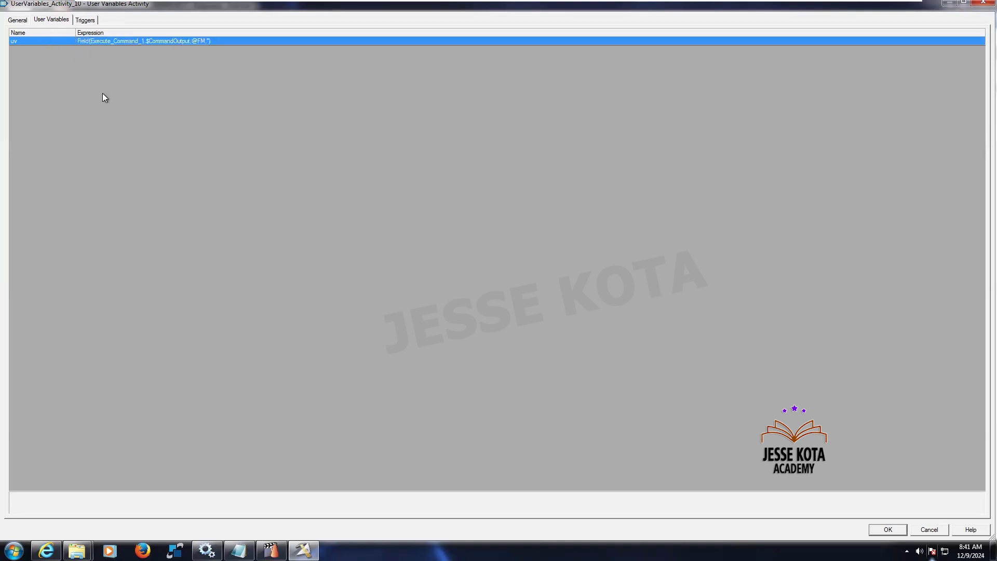
pyautogui.click(129, 45)
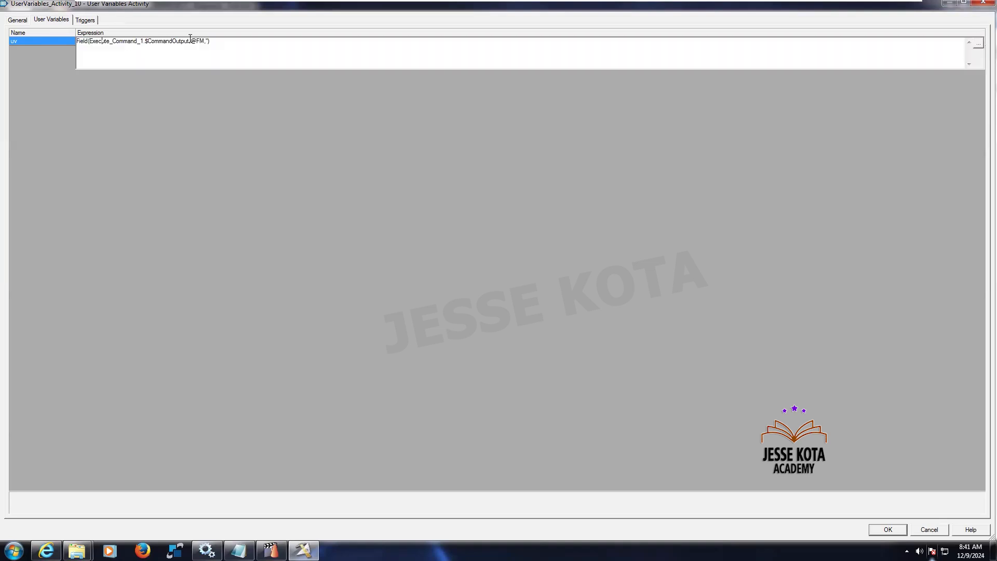
pyautogui.hotkey('ctrl', 'a')
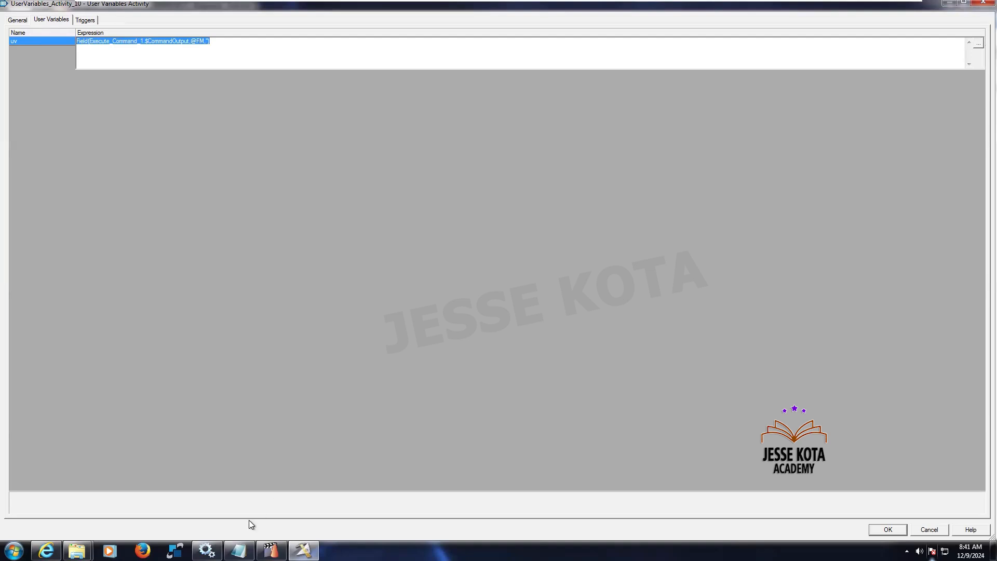
pyautogui.click(238, 550)
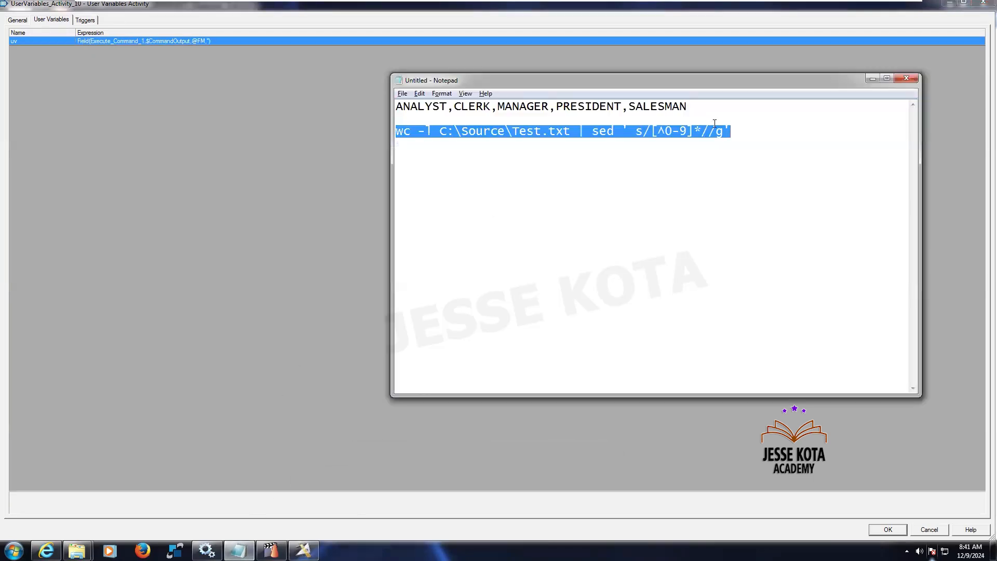
pyautogui.click(754, 130)
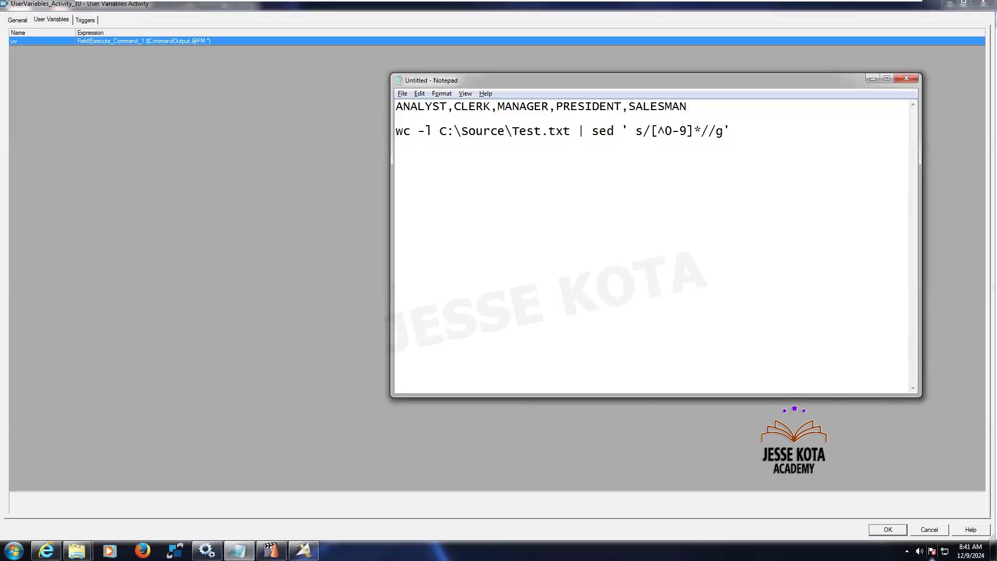
pyautogui.write("Field(Execute_Command_1.$CommandOutput,@FM,'')")
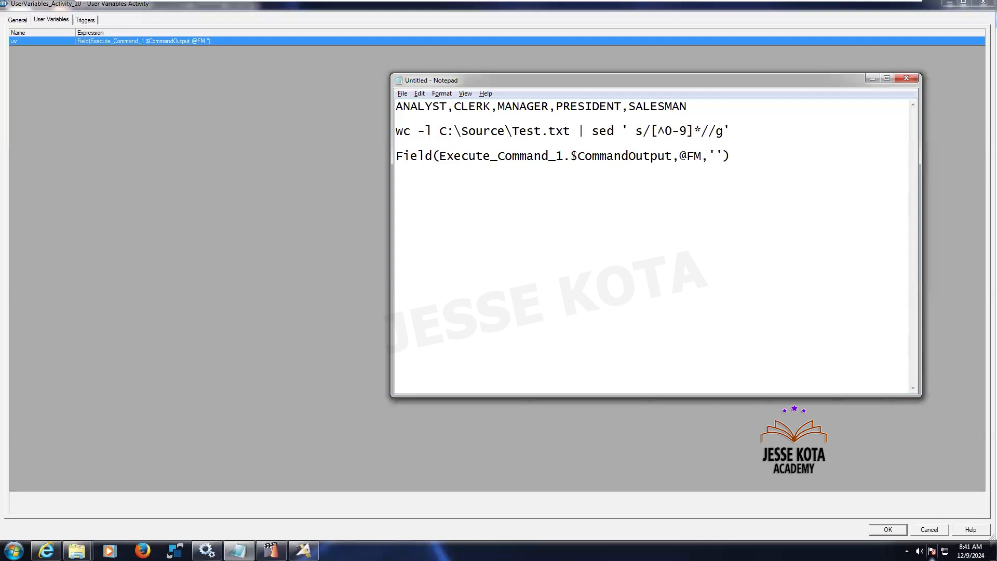
pyautogui.moveTo(476, 159); pyautogui.dragTo(673, 157)
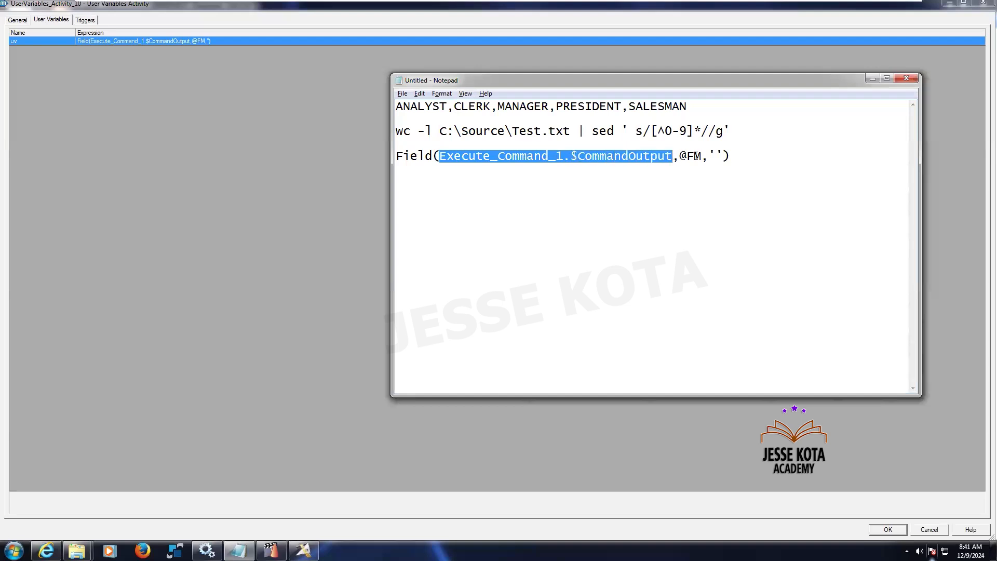
pyautogui.moveTo(737, 157); pyautogui.dragTo(374, 146)
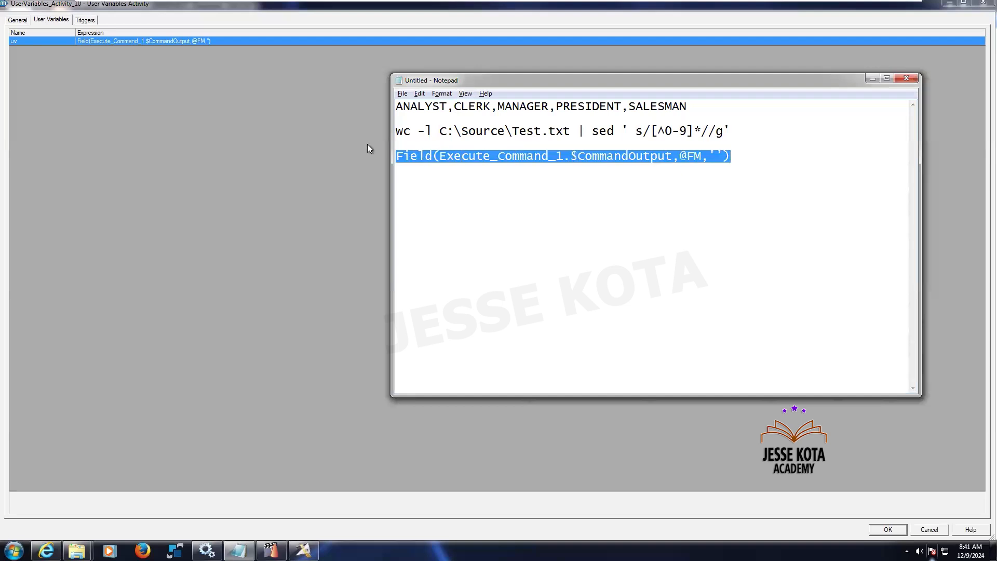
# - Add a trial user variable row below uv, clear its name and delete the row
pyautogui.click(266, 142)
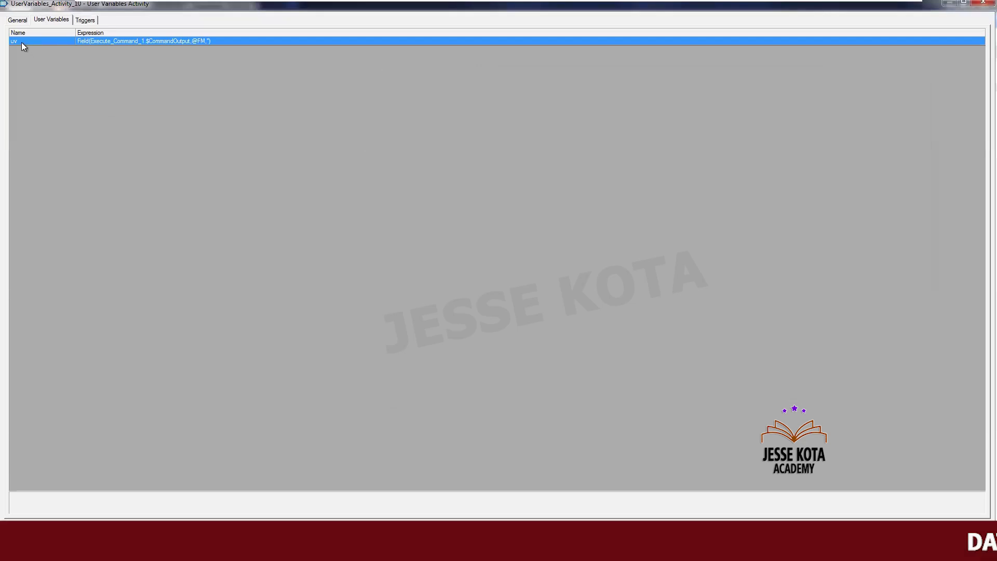
pyautogui.rightClick(53, 117)
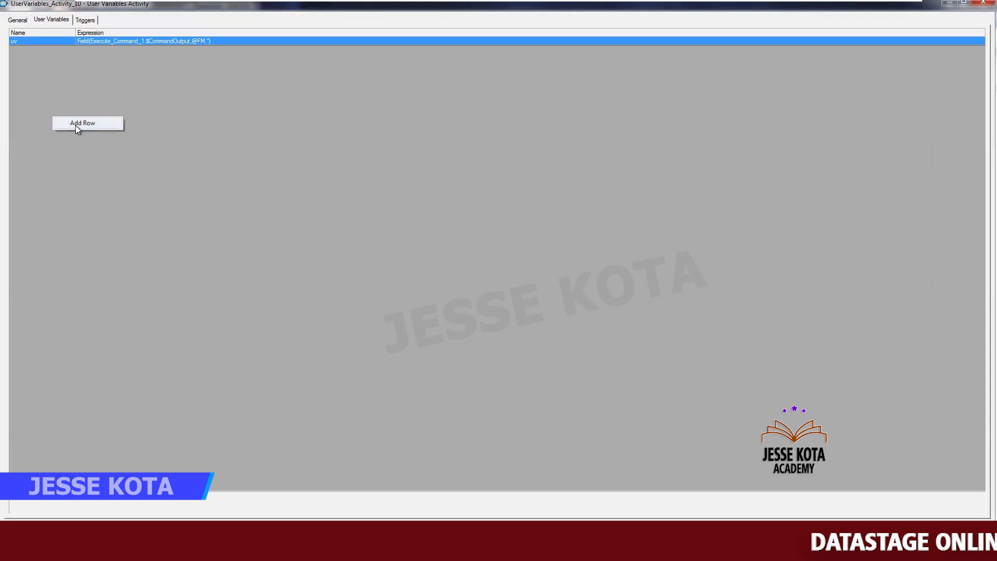
pyautogui.click(76, 126)
pyautogui.click(26, 47)
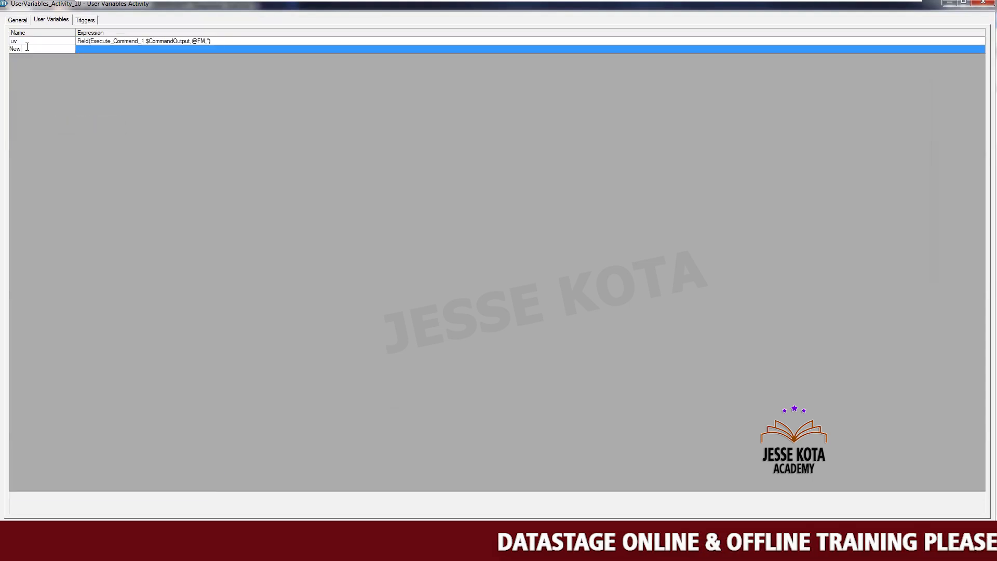
pyautogui.press('BackSpace')
pyautogui.press('BackSpace')
pyautogui.press('BackSpace')
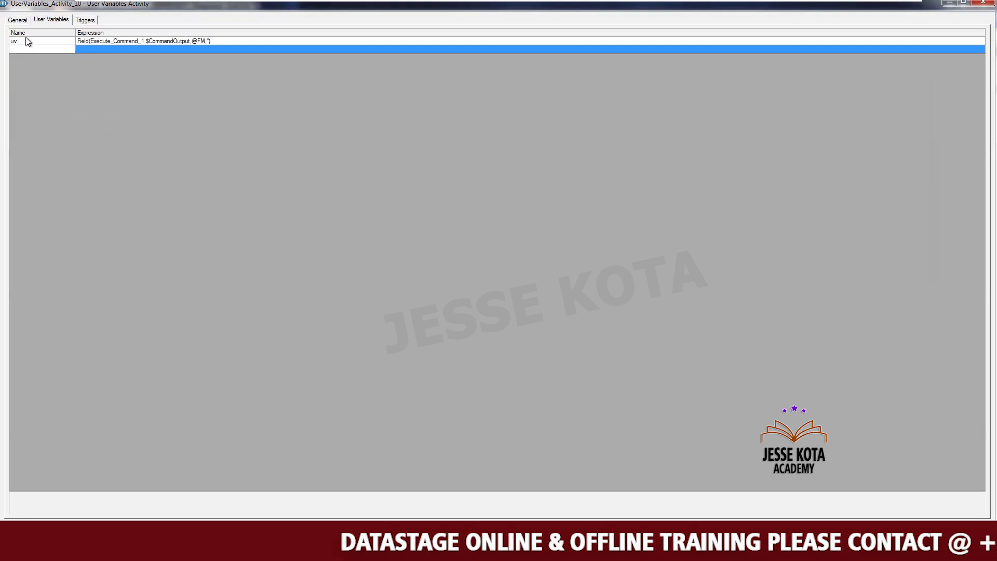
pyautogui.click(26, 40)
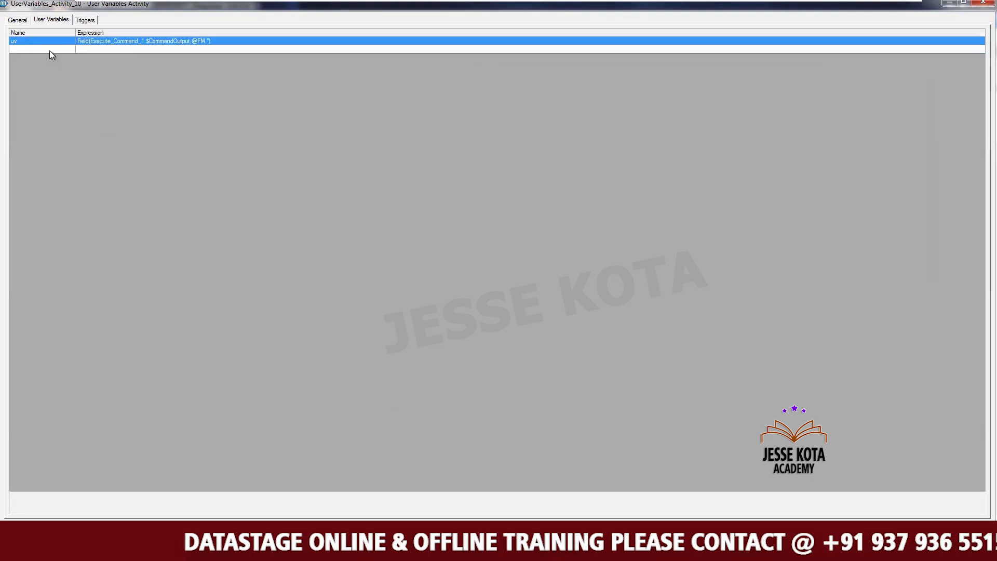
pyautogui.click(49, 51)
pyautogui.rightClick(50, 50)
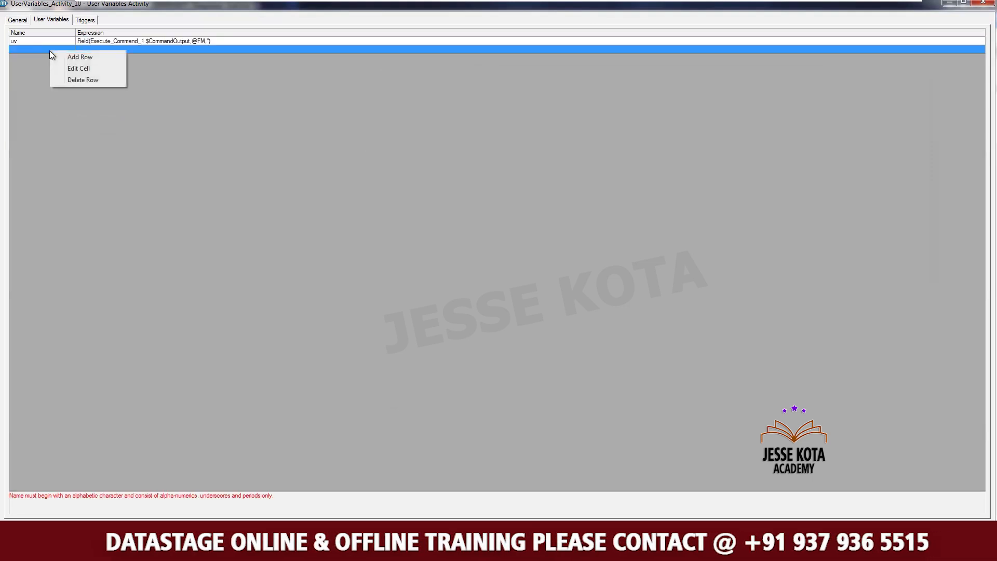
pyautogui.click(83, 80)
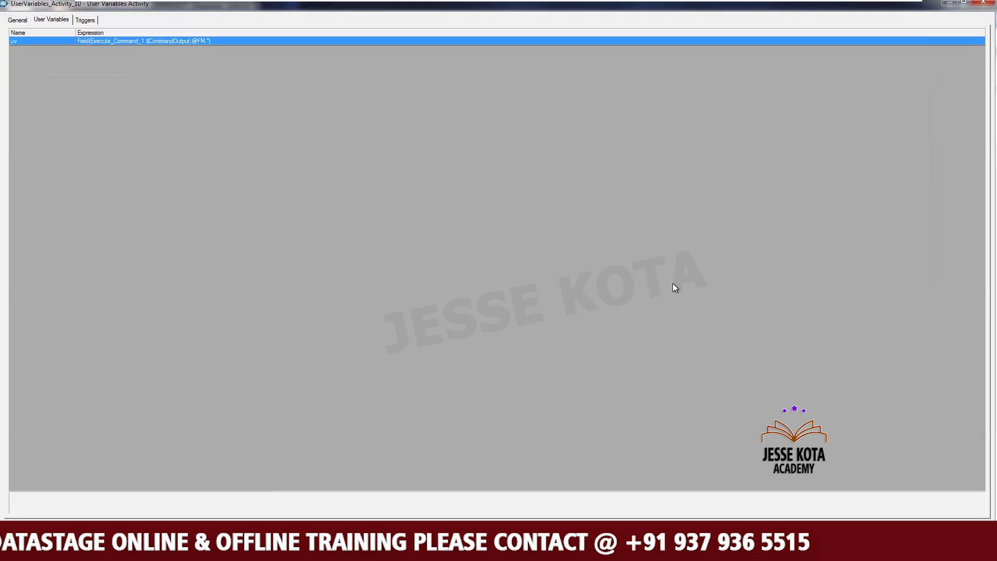
# - Examine the trigger expression type of DSLink11 in UserVariables_Activity_10
pyautogui.click(93, 21)
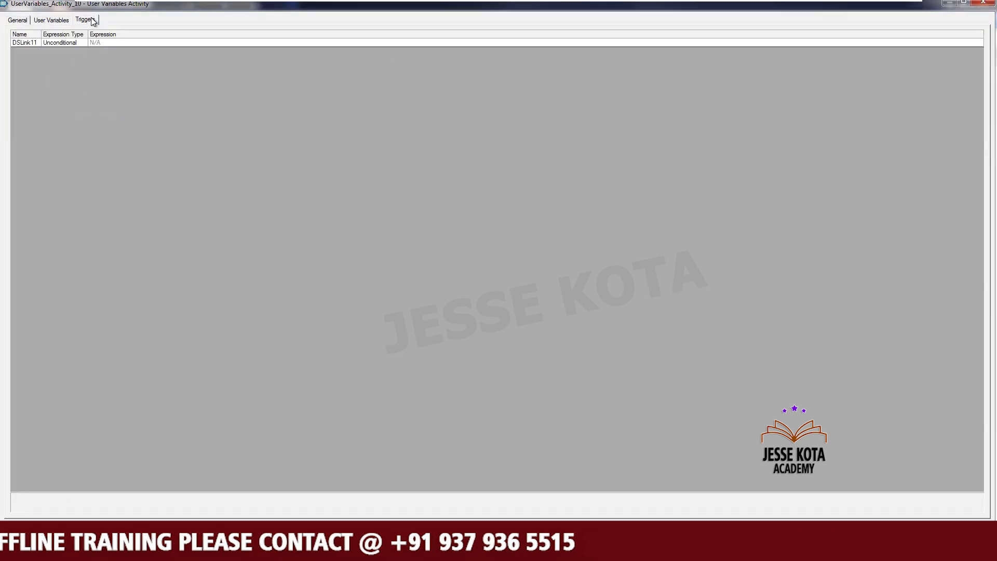
pyautogui.click(85, 45)
pyautogui.click(82, 52)
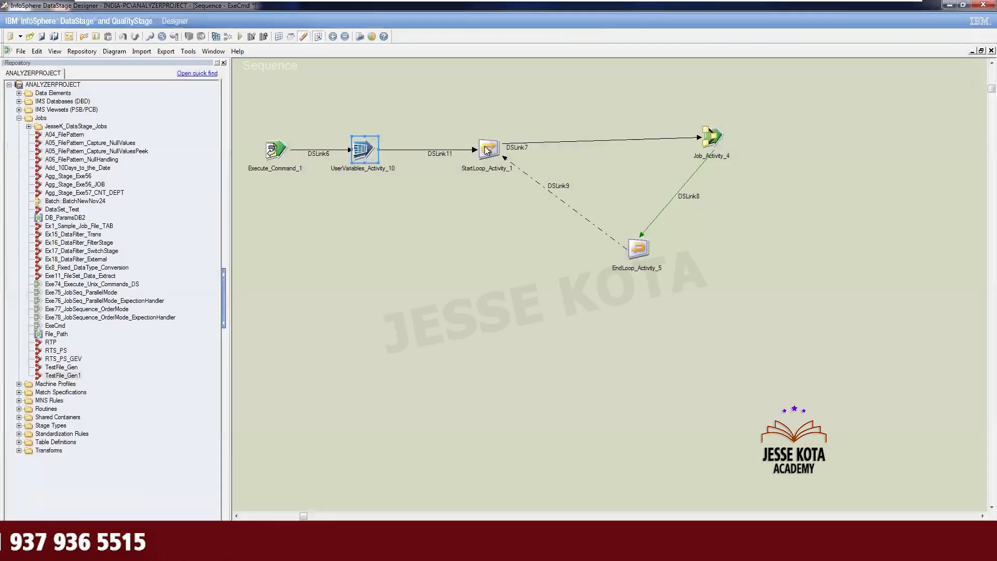
# - Examine the loop definition of StartLoop_Activity_1 and compare it with the wc command noted in Notepad
pyautogui.doubleClick(487, 151)
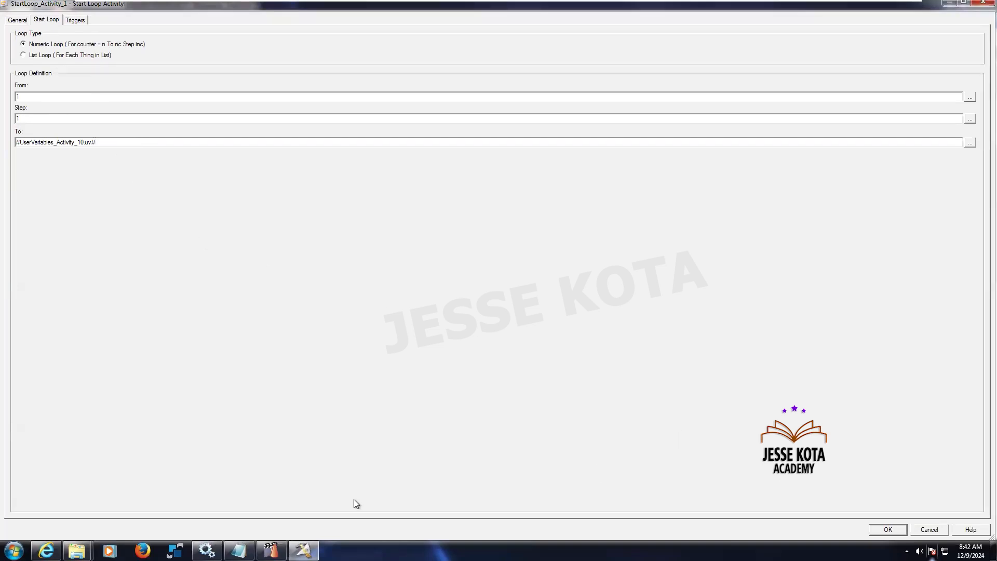
pyautogui.click(238, 550)
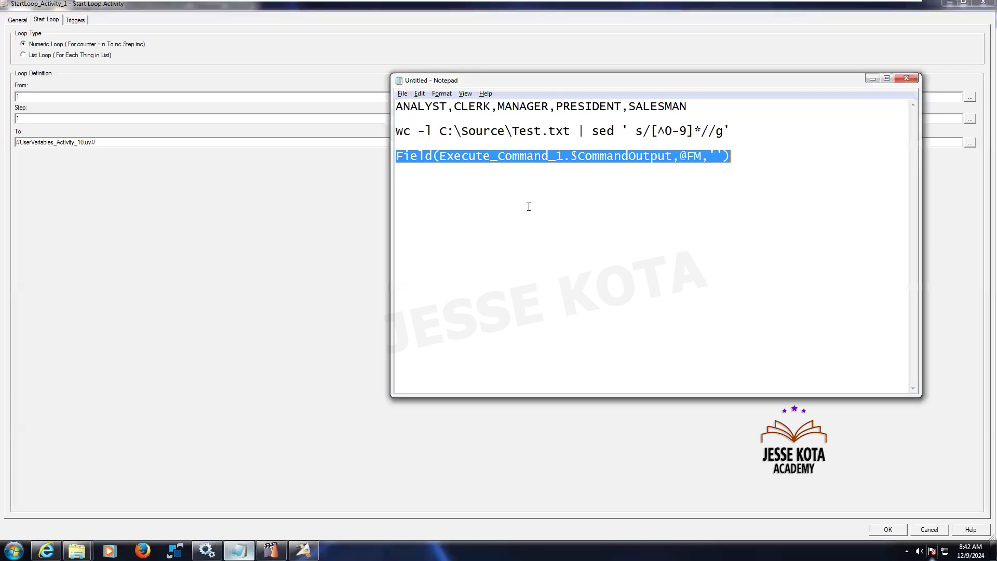
pyautogui.click(739, 138)
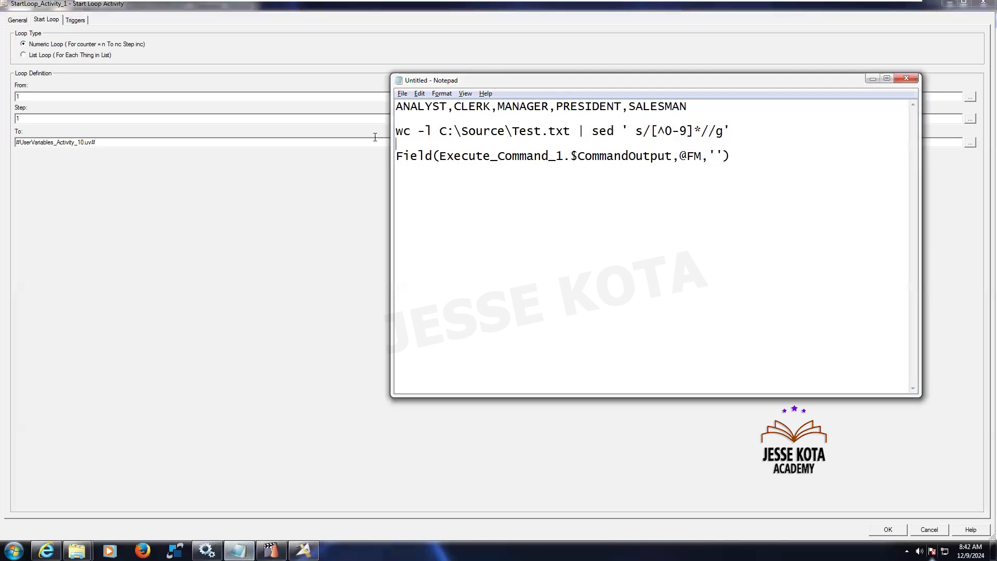
pyautogui.hotkey('shift', 'Up')
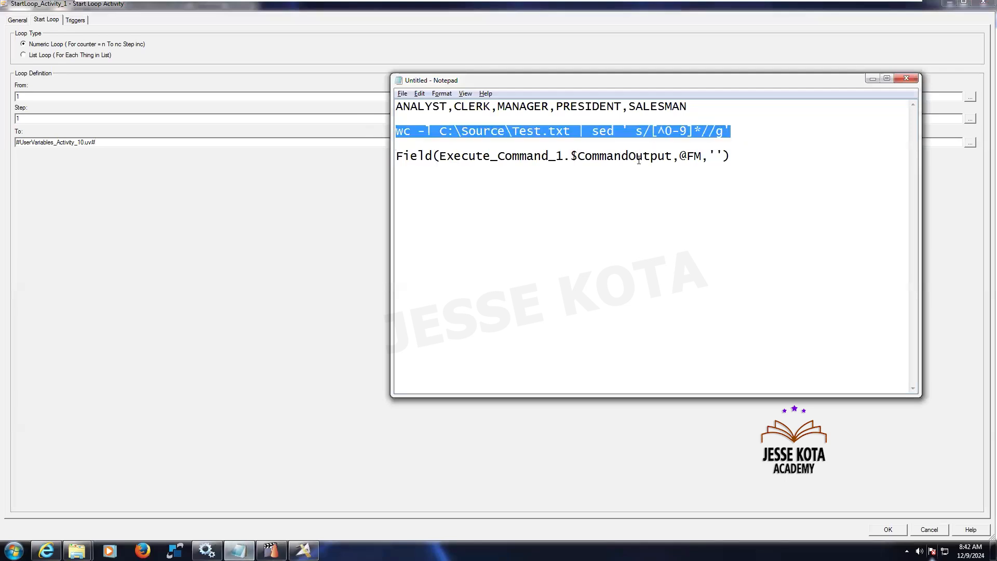
pyautogui.click(740, 138)
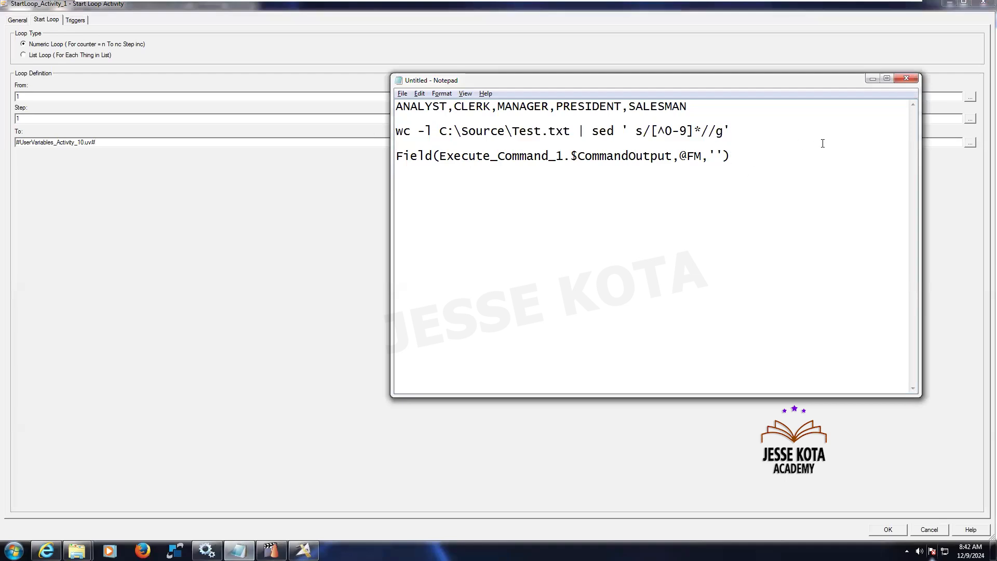
pyautogui.click(874, 77)
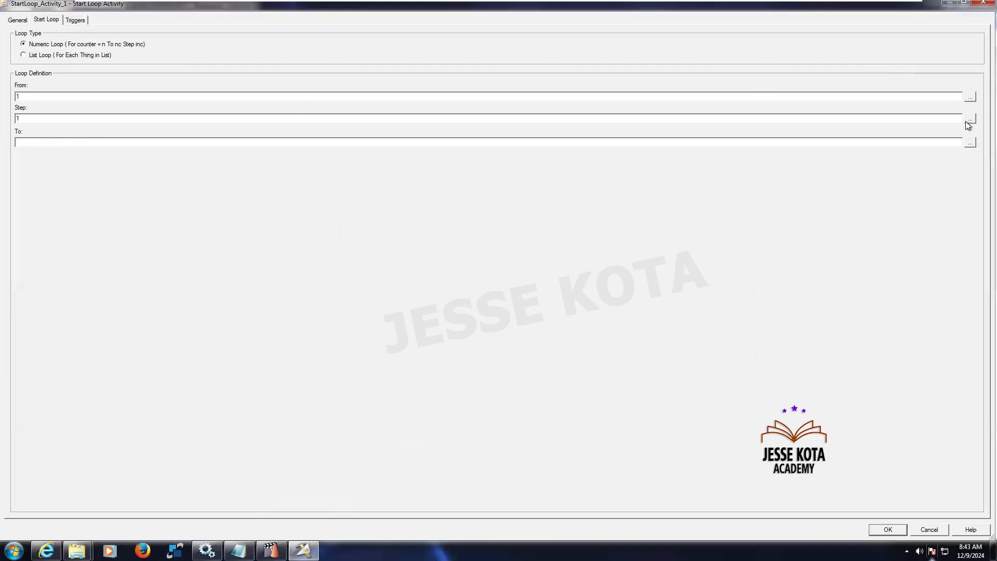
# - Set the loop's To value in StartLoop_Activity_1 to the uv variable of UserVariables_Activity_10 and accept the definition
pyautogui.click(968, 143)
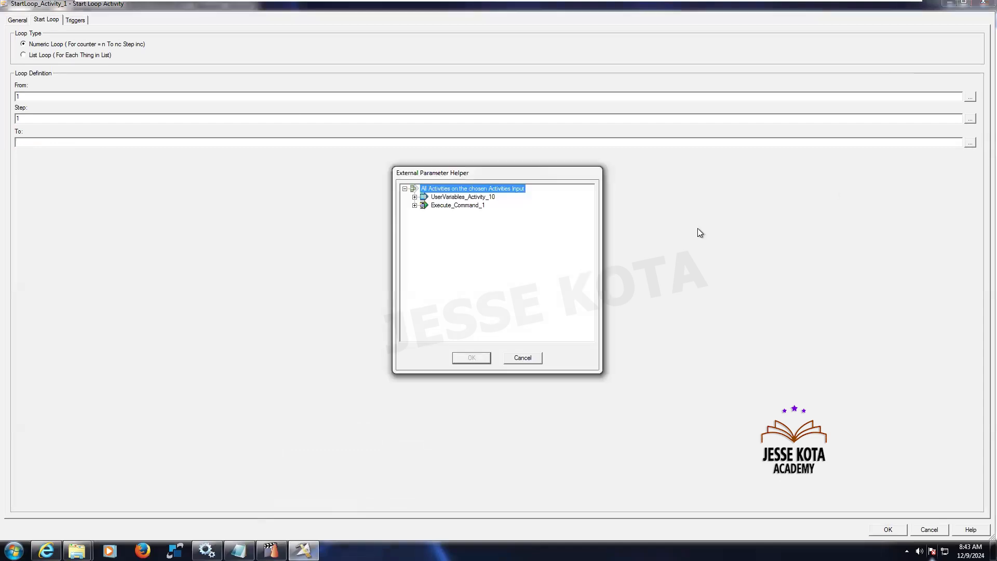
pyautogui.click(415, 197)
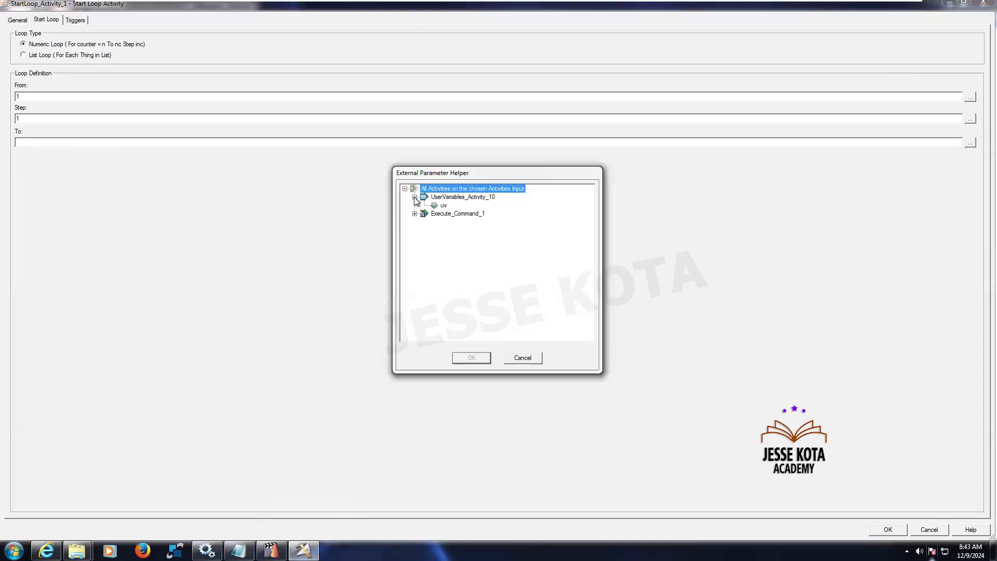
pyautogui.click(442, 206)
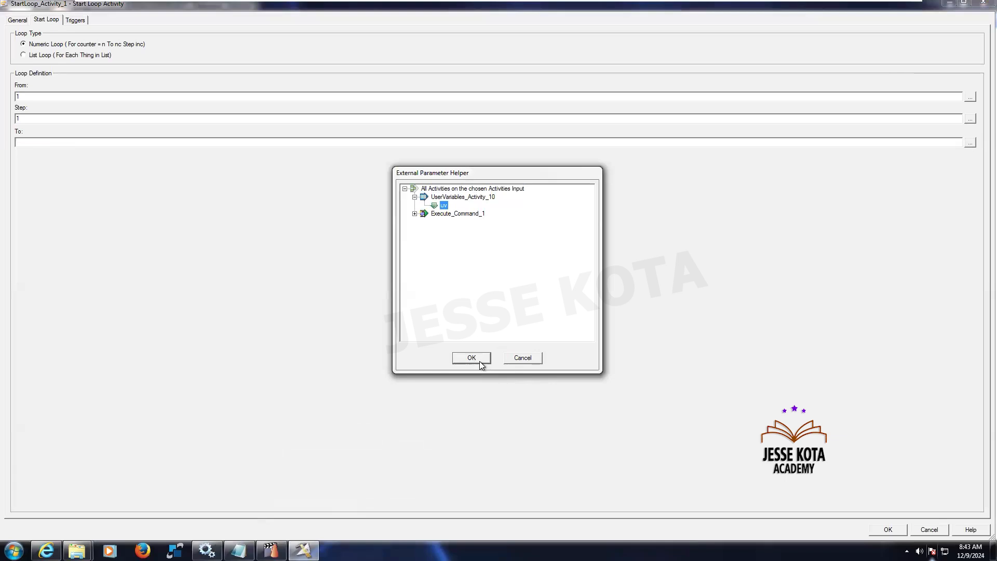
pyautogui.click(479, 360)
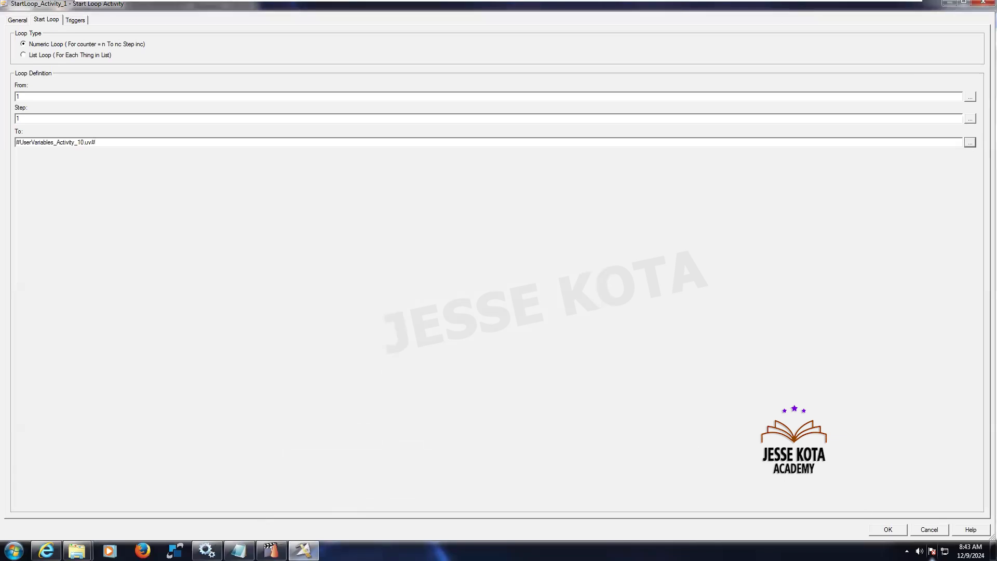
pyautogui.click(887, 529)
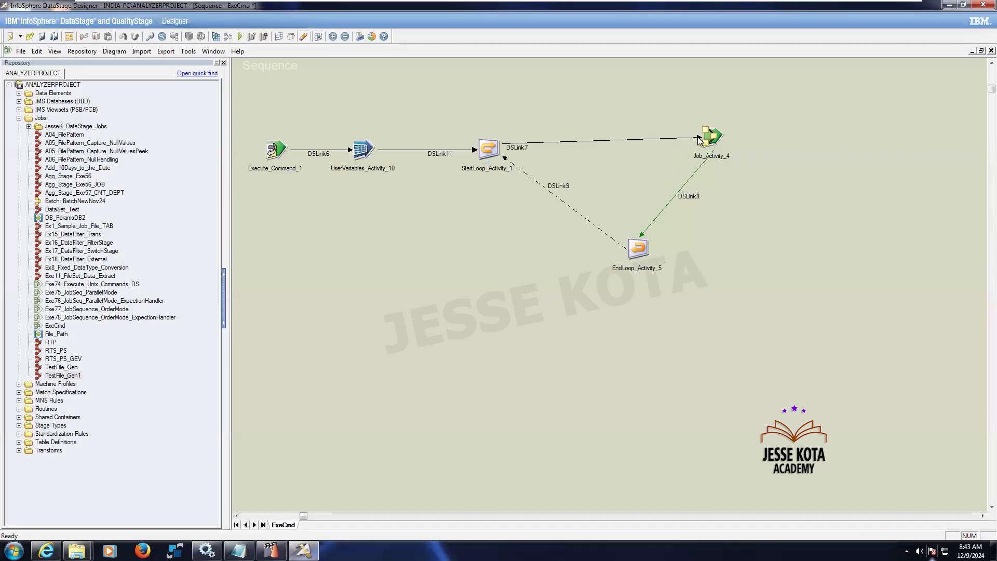
# - Open the job behind Job_Activity_4 to examine how TestFile_Gen1 is used in the loop
pyautogui.click(75, 376)
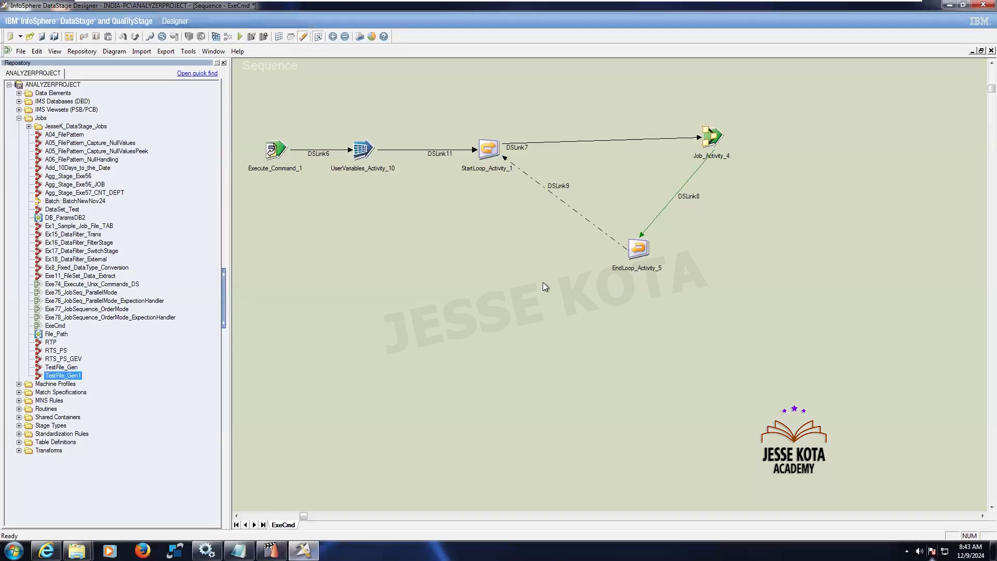
pyautogui.rightClick(715, 141)
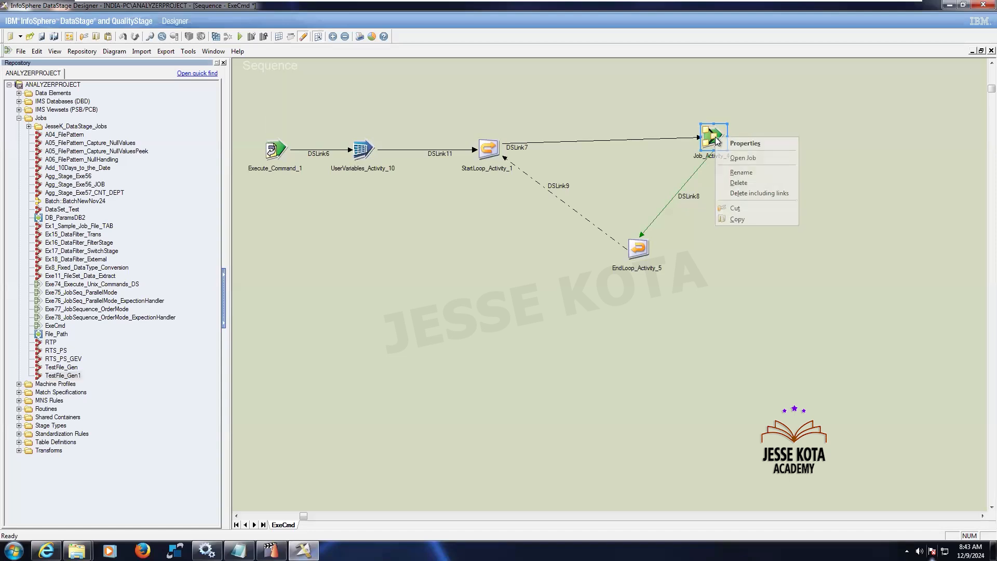
pyautogui.click(745, 159)
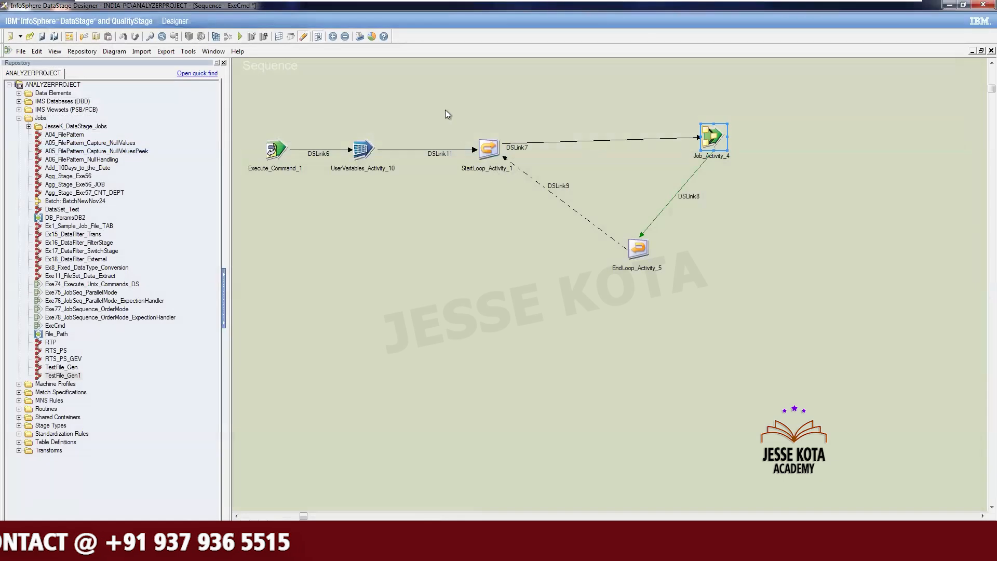
# - Examine the loop section of the sequence, checking the properties of EndLoop_Activity_5 and the loop definition of StartLoop_Activity_1
pyautogui.moveTo(437, 96); pyautogui.dragTo(827, 321)
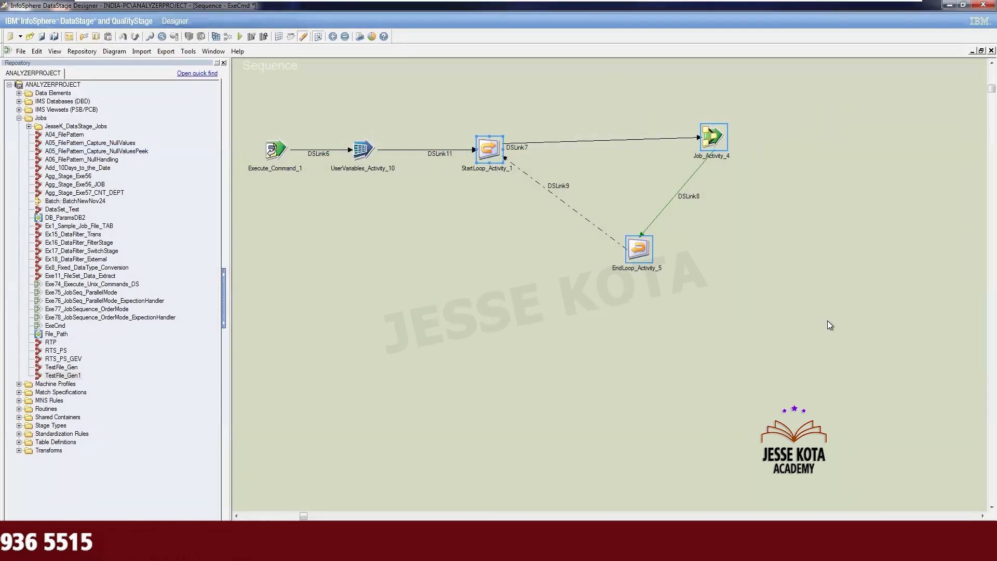
pyautogui.doubleClick(638, 248)
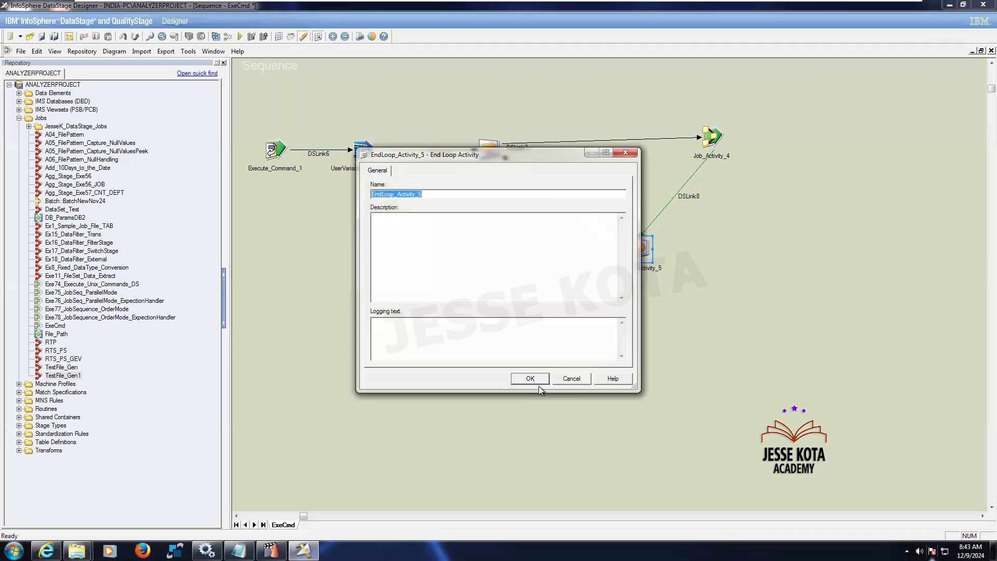
pyautogui.click(533, 378)
pyautogui.doubleClick(491, 150)
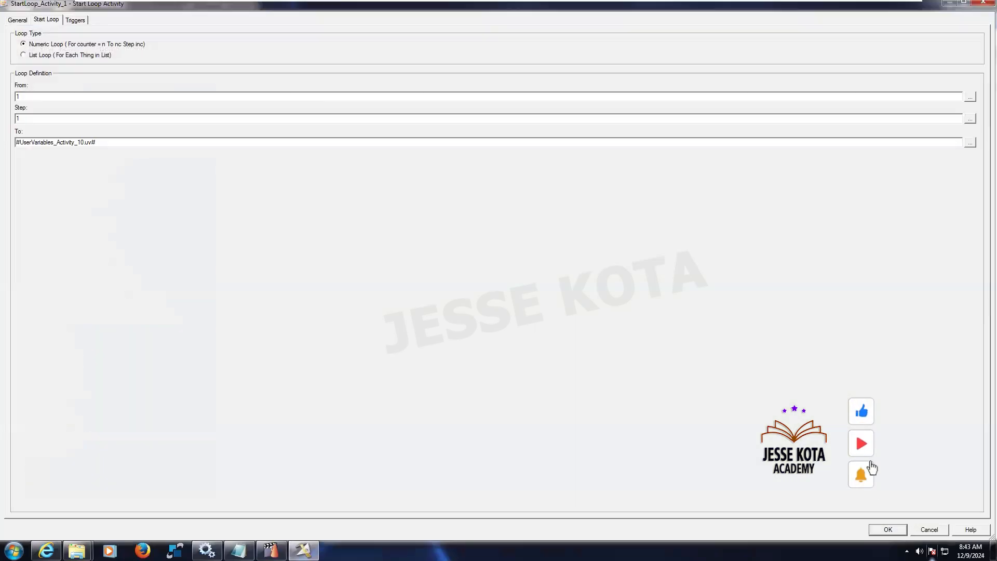
pyautogui.click(887, 529)
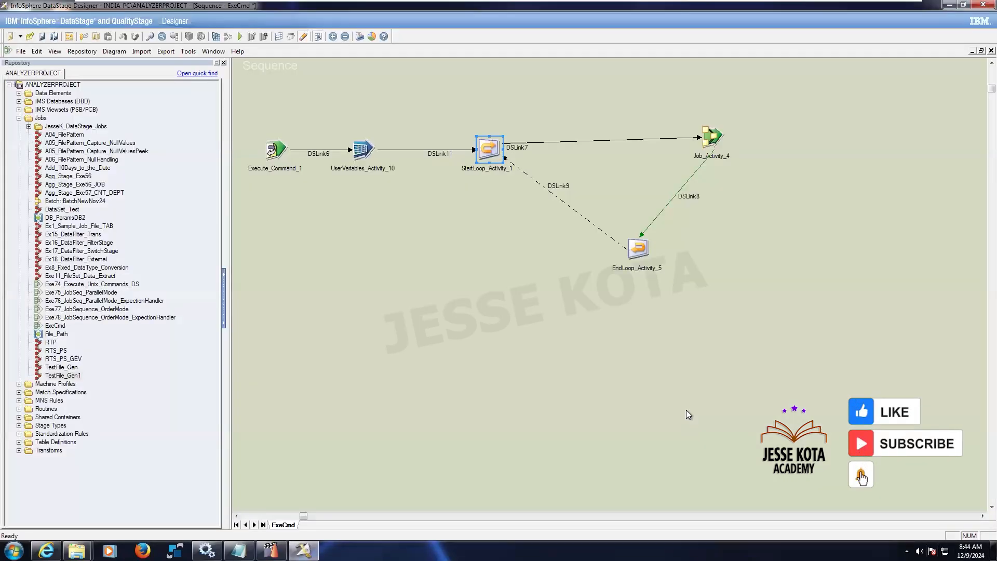
pyautogui.click(688, 413)
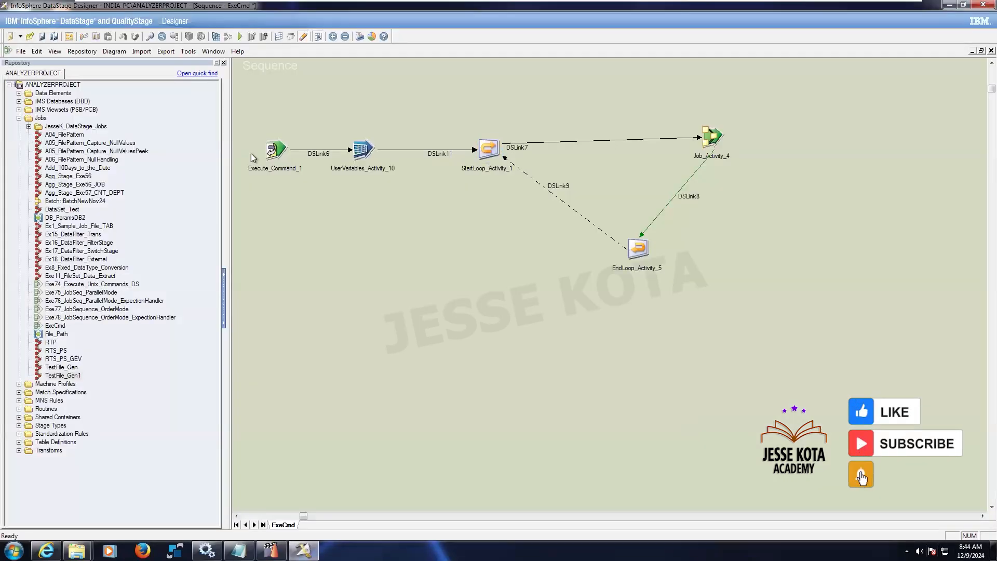
# - Start a run of the ExeCmd sequence and compile its modifications first
pyautogui.click(240, 37)
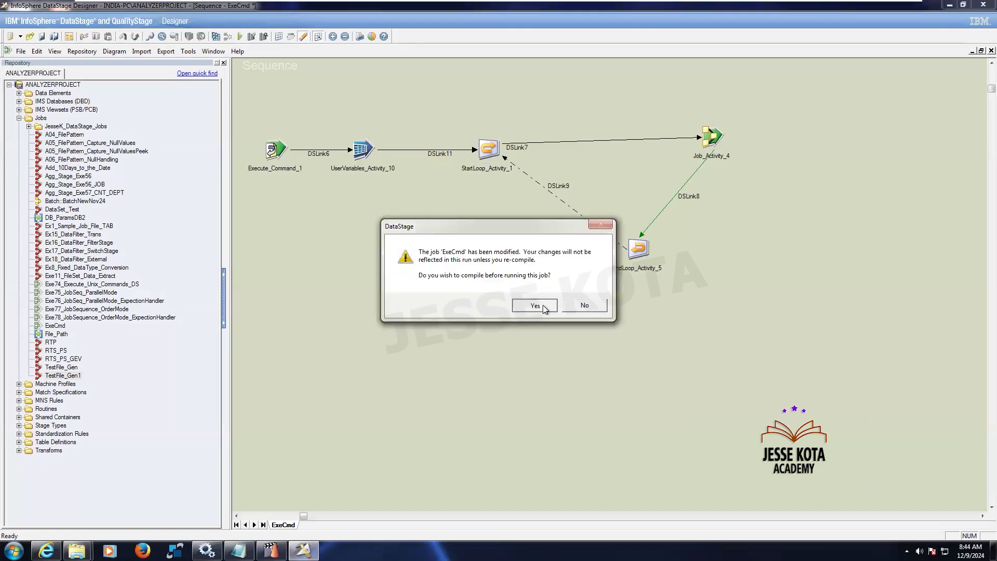
pyautogui.click(536, 306)
pyautogui.click(477, 294)
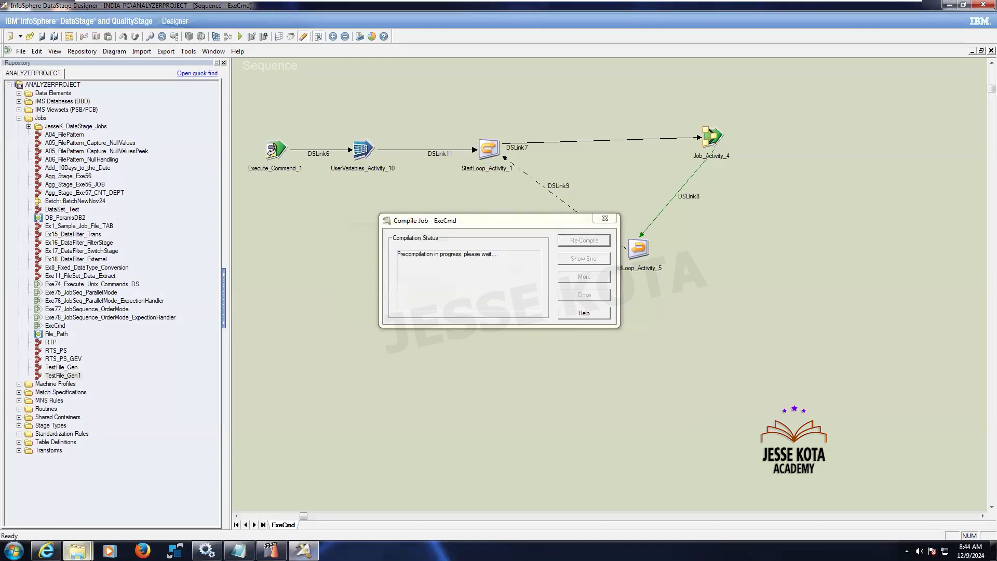
# - Delete all the old data files from the C:\Target folder in Windows Explorer
pyautogui.moveTo(77, 550)
pyautogui.click(158, 506)
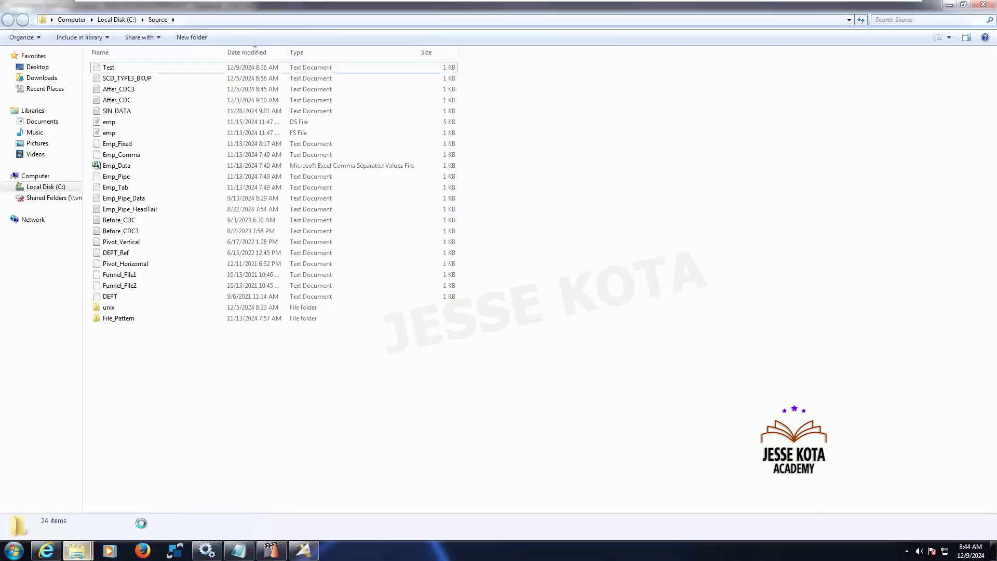
pyautogui.moveTo(76, 549)
pyautogui.click(67, 501)
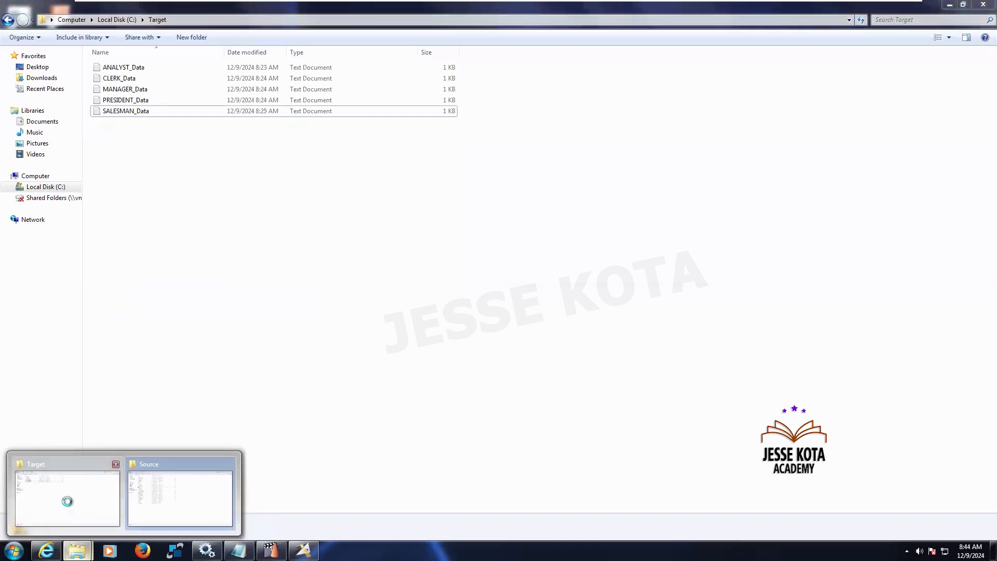
pyautogui.hotkey('ctrl', 'a')
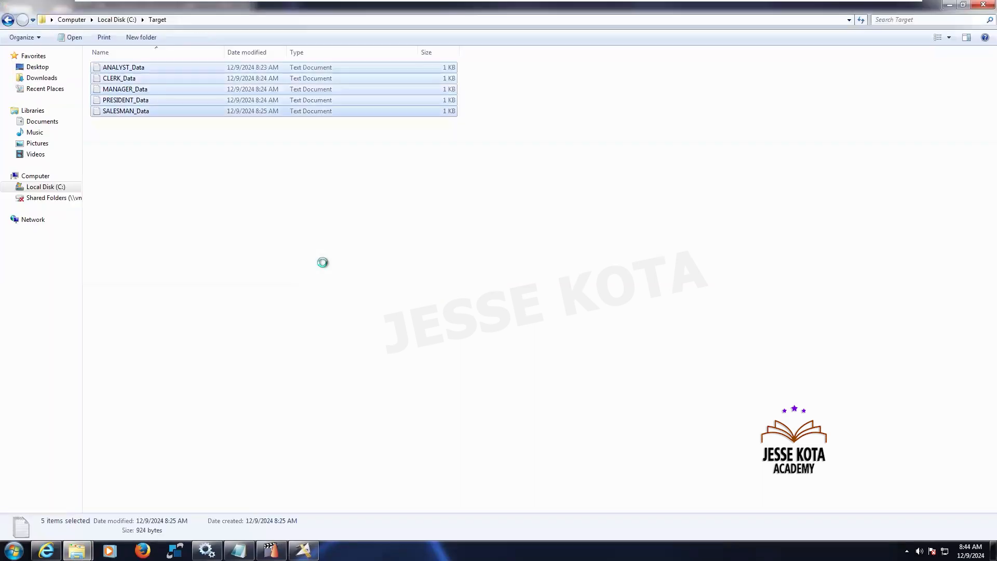
pyautogui.press('Delete')
pyautogui.press('Return')
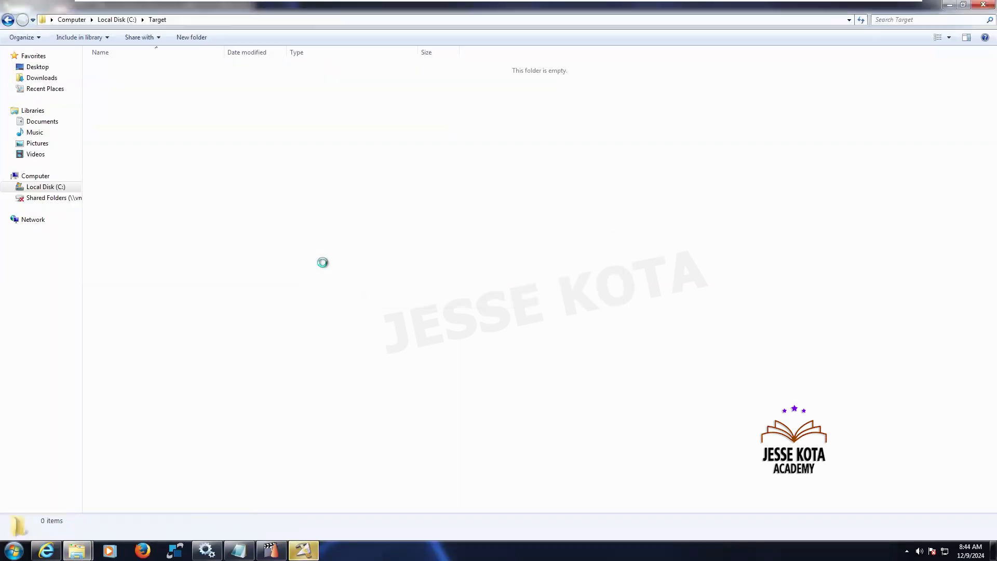
# - Run the ExeCmd sequence in Designer with no row or warning limits and return to the Target folder
pyautogui.click(303, 550)
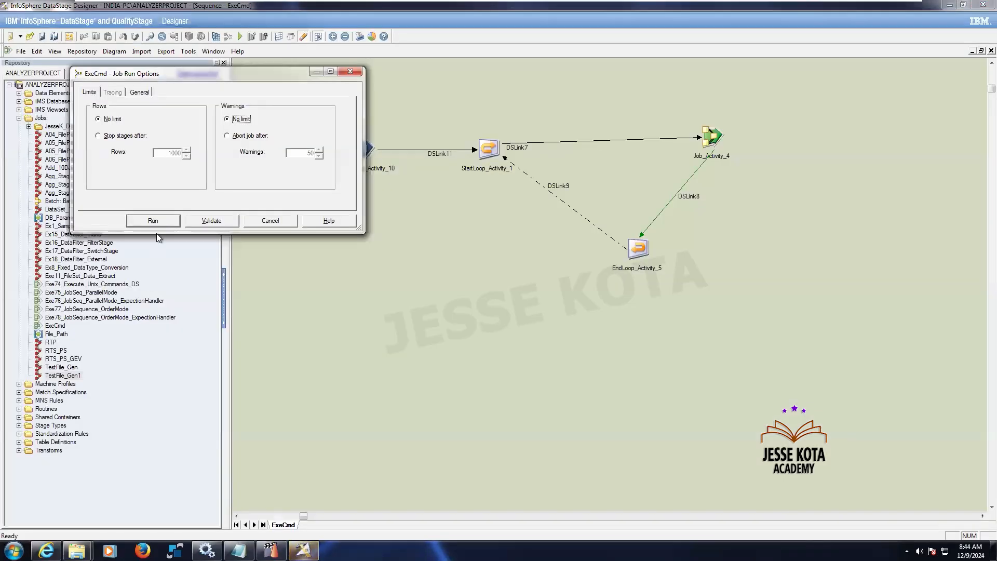
pyautogui.click(157, 220)
pyautogui.hotkey('alt', 'Tab')
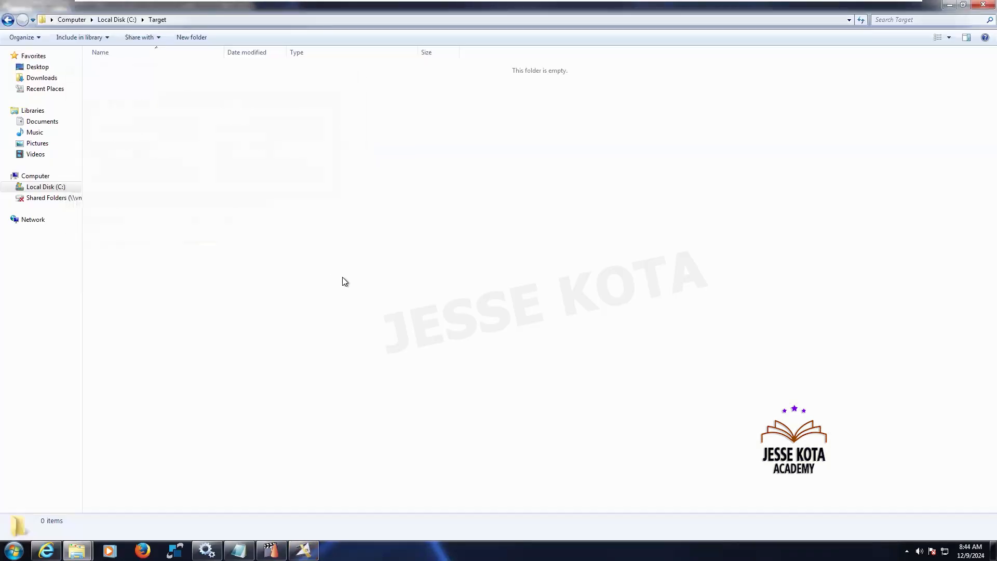
# - Open the ExeCmd log in Director and examine the event detail of the executed wc command
pyautogui.click(272, 550)
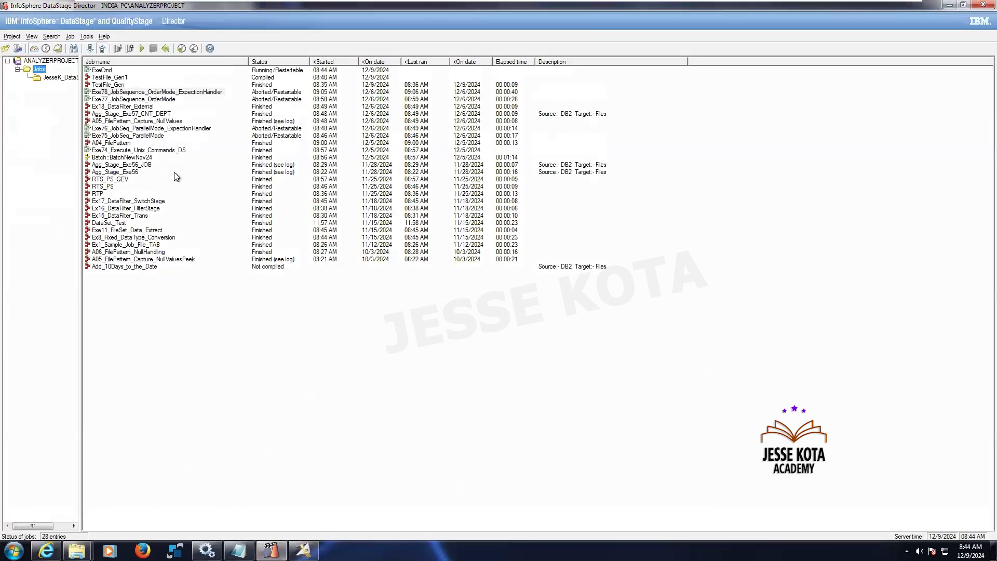
pyautogui.click(103, 71)
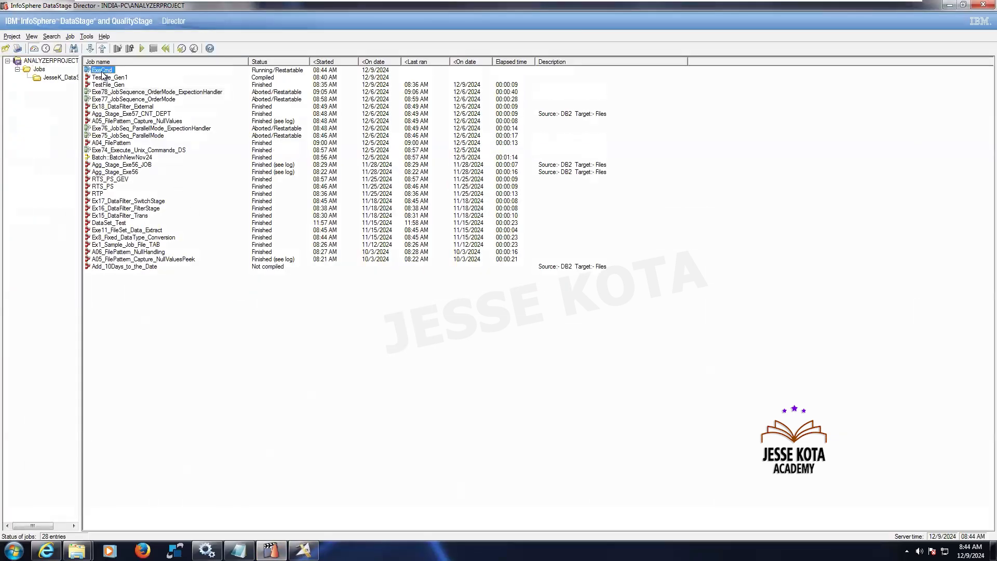
pyautogui.click(58, 49)
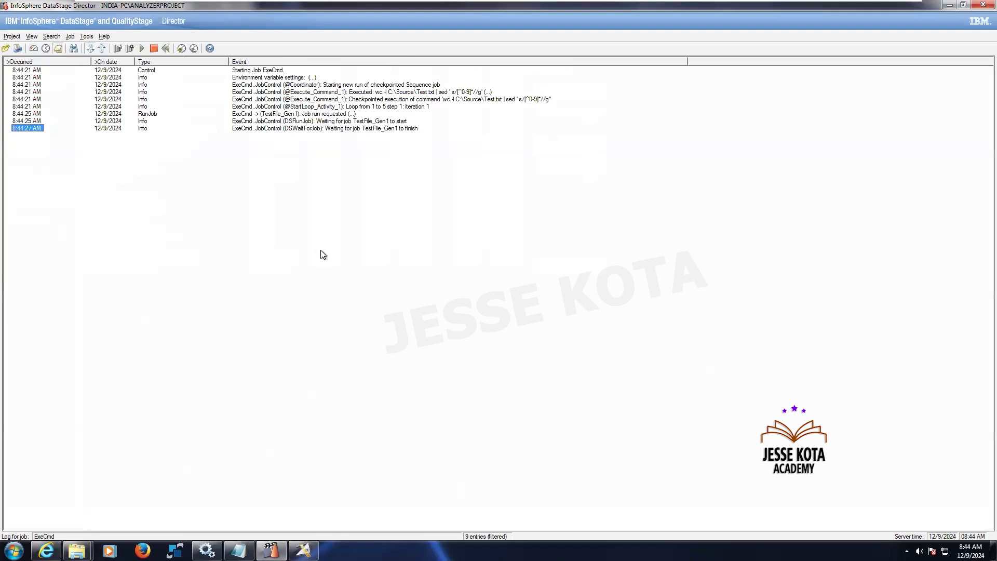
pyautogui.doubleClick(469, 93)
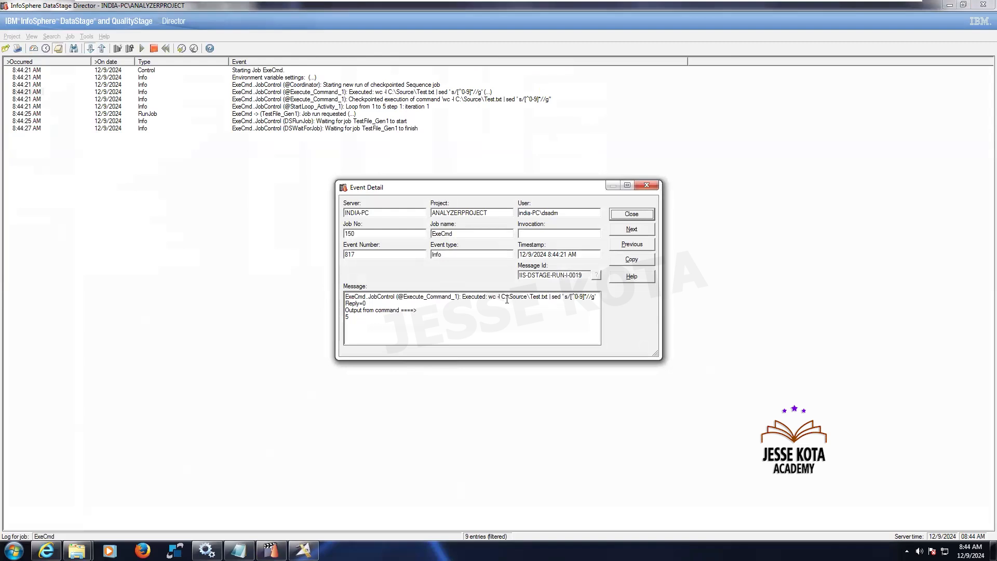
pyautogui.click(647, 185)
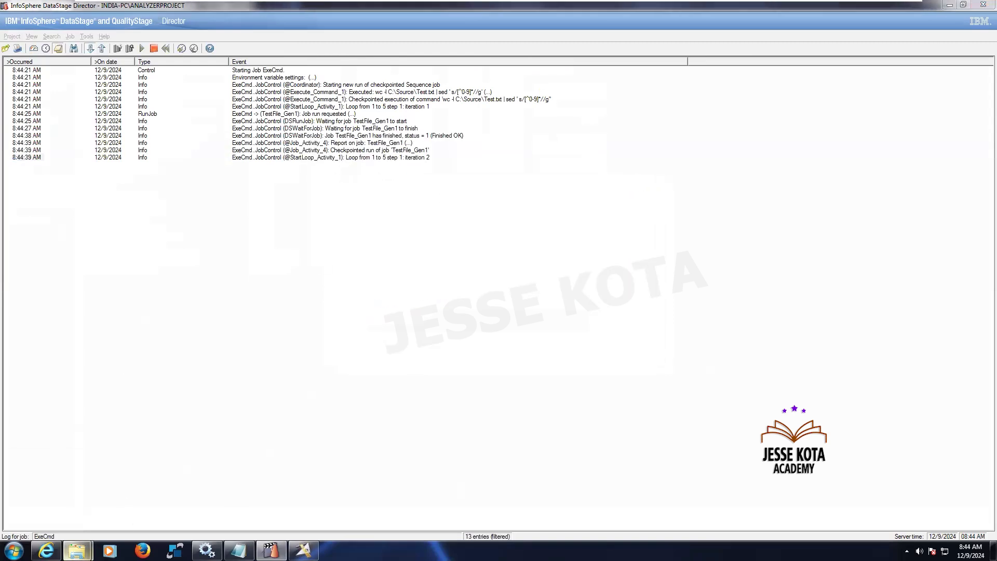
# - Open the generated 1_Data file from the Target folder to examine its contents
pyautogui.moveTo(77, 550)
pyautogui.click(94, 500)
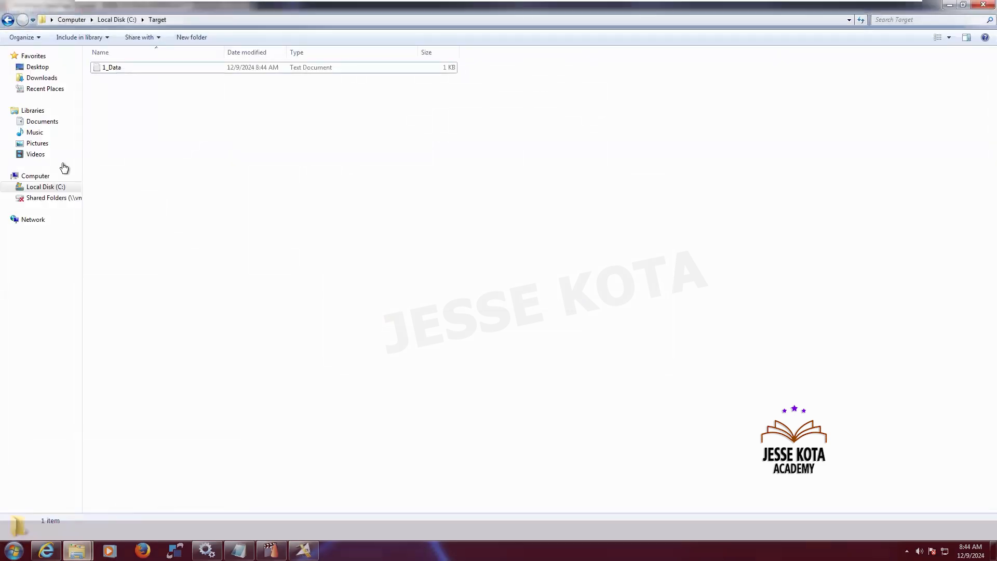
pyautogui.doubleClick(115, 68)
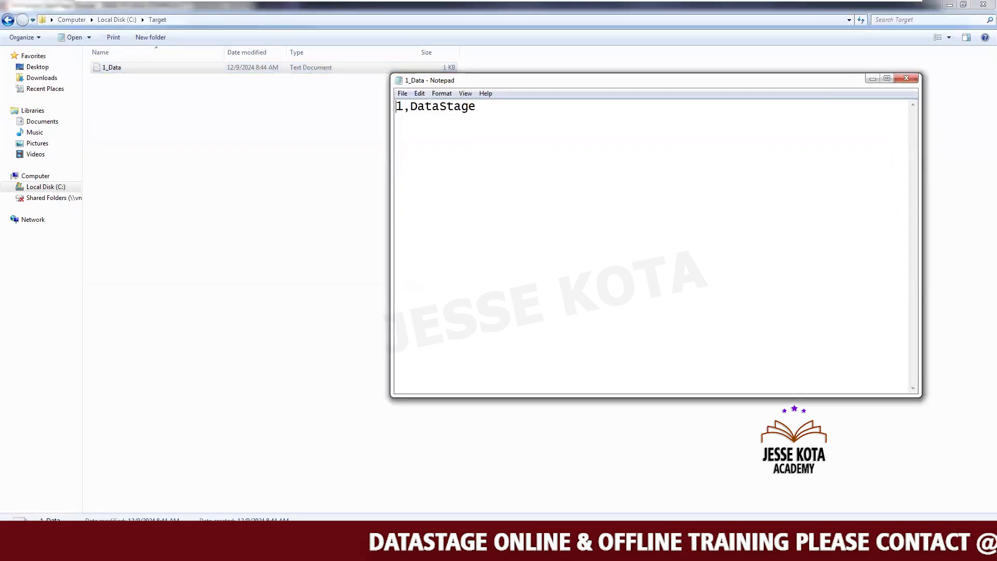
# - Open the Test file from the Source folder and arrange 1_Data so both files can be compared
pyautogui.click(239, 551)
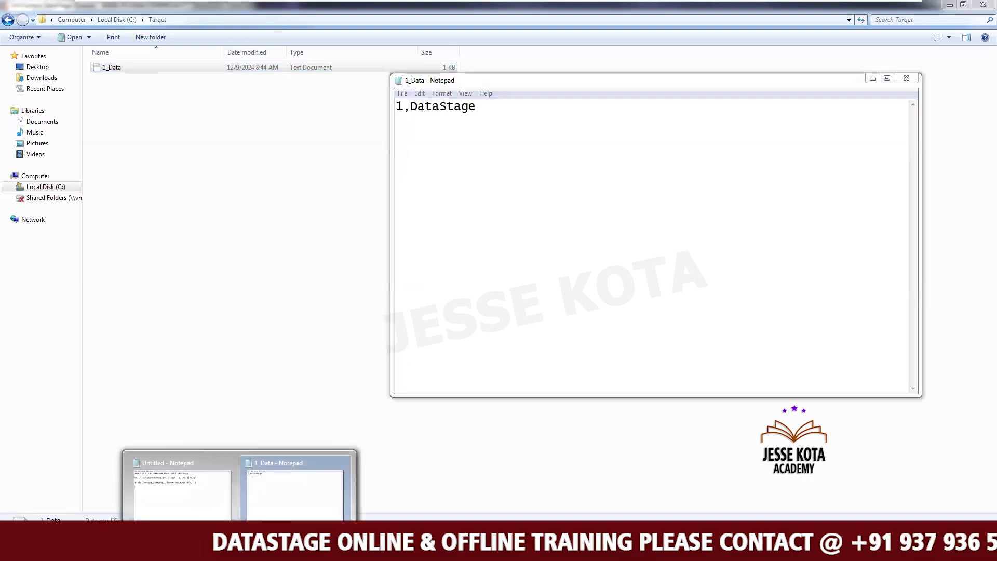
pyautogui.moveTo(85, 551)
pyautogui.click(145, 488)
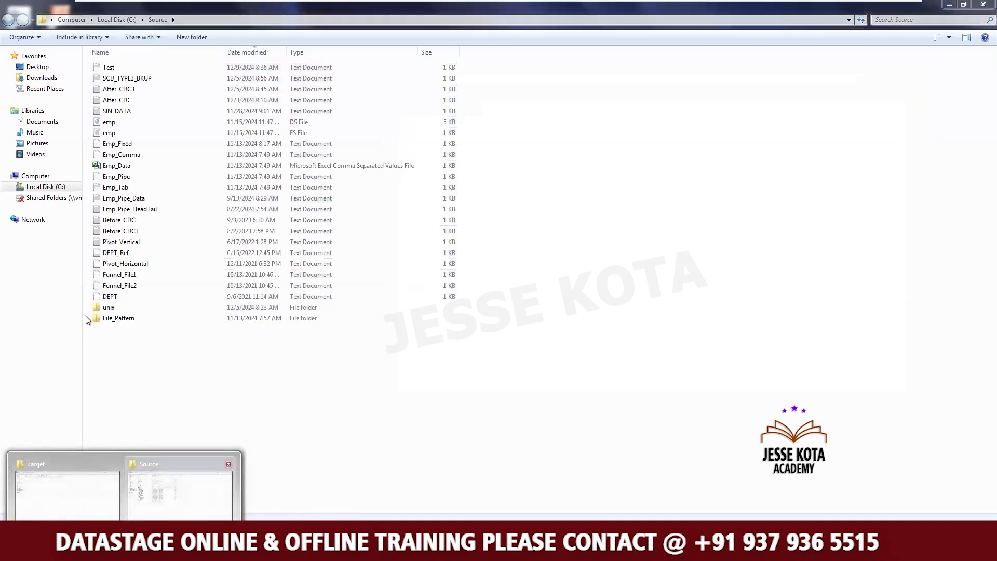
pyautogui.doubleClick(116, 70)
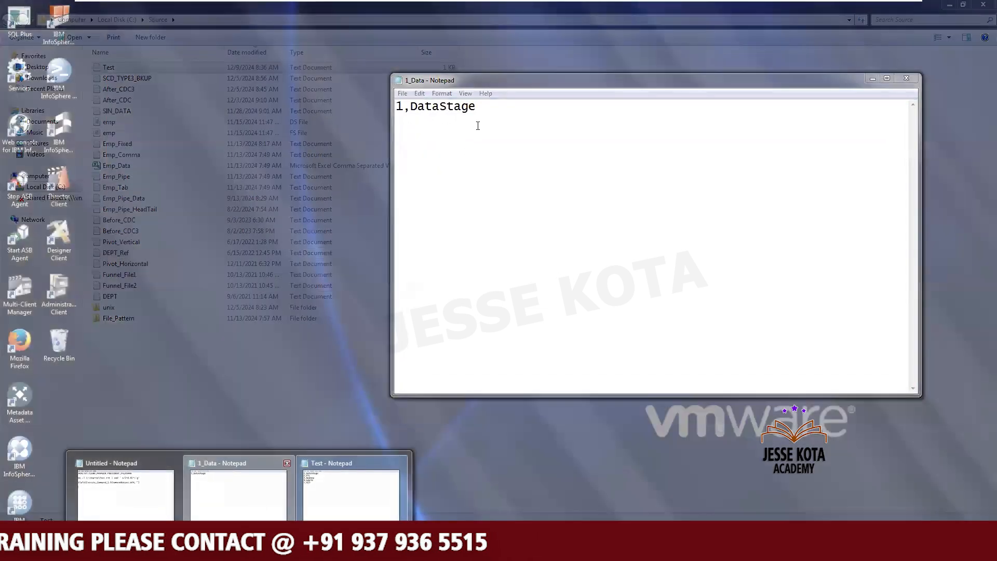
pyautogui.click(237, 488)
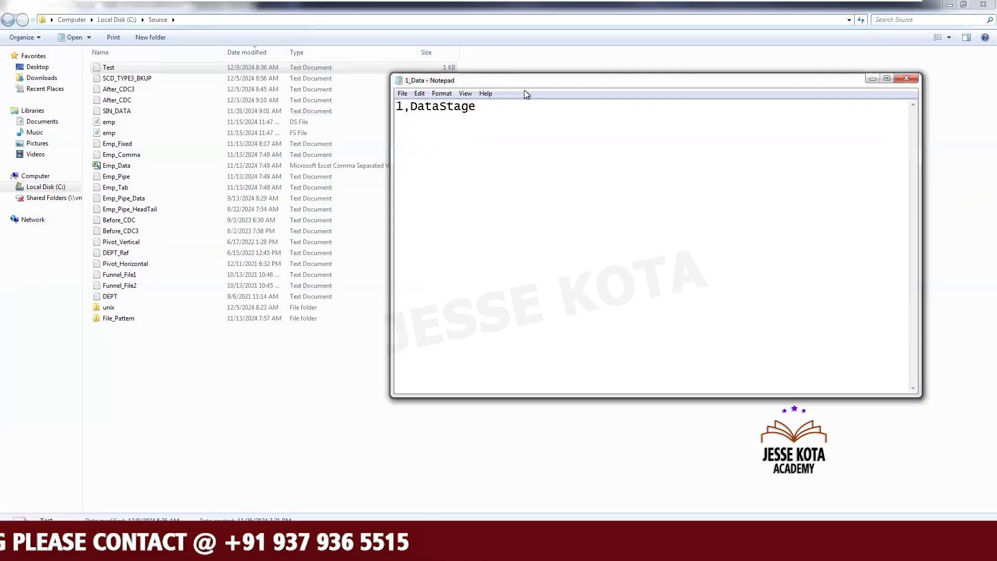
pyautogui.moveTo(603, 83); pyautogui.dragTo(518, 201)
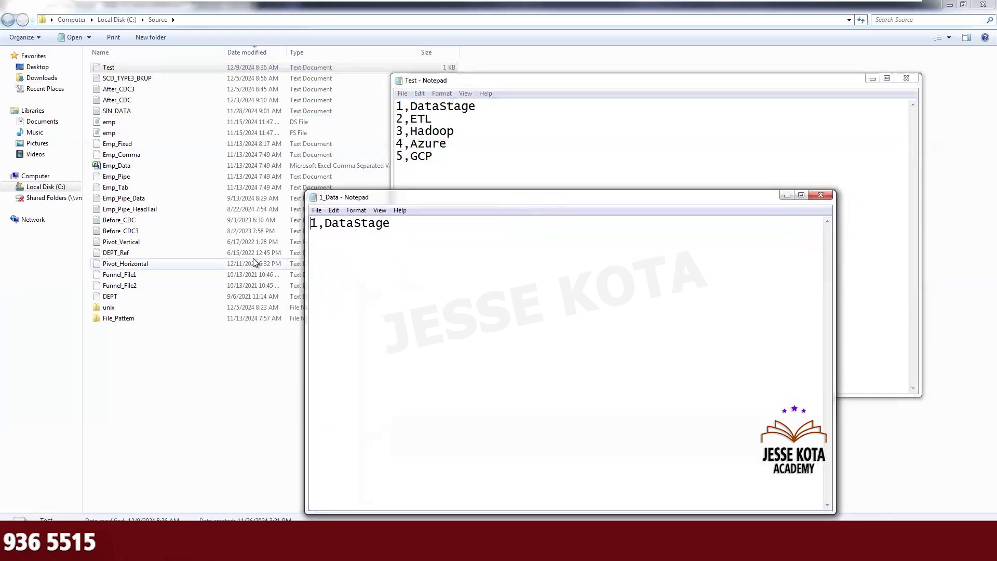
# - Open 2_Data from the Target folder, compare it with the Test source file, and close both files
pyautogui.click(78, 550)
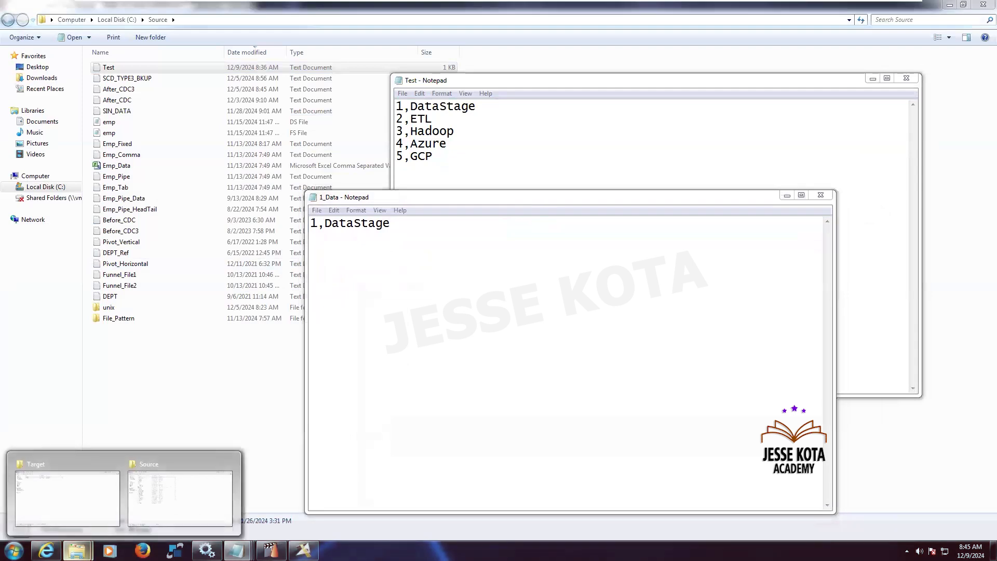
pyautogui.click(74, 510)
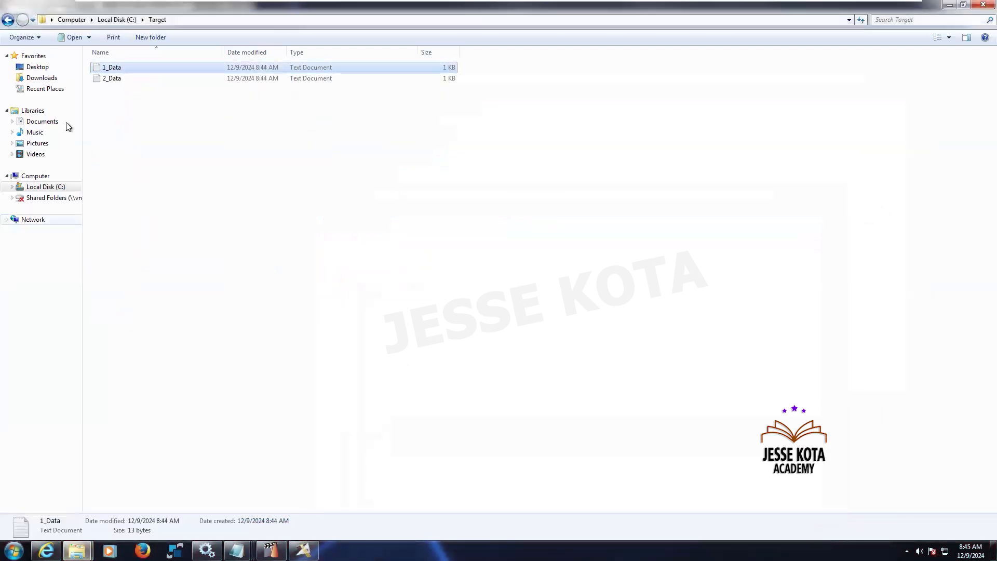
pyautogui.doubleClick(112, 80)
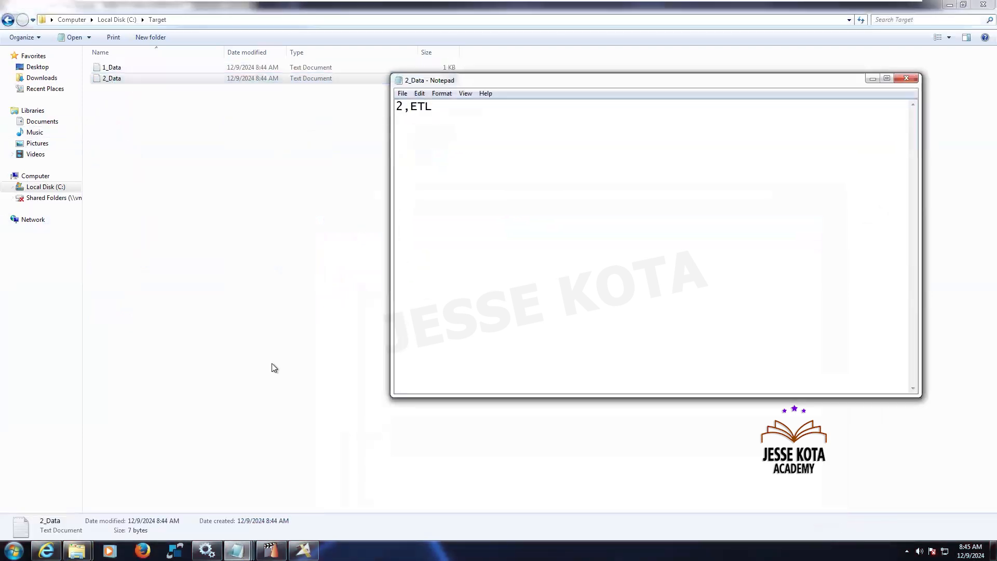
pyautogui.click(238, 550)
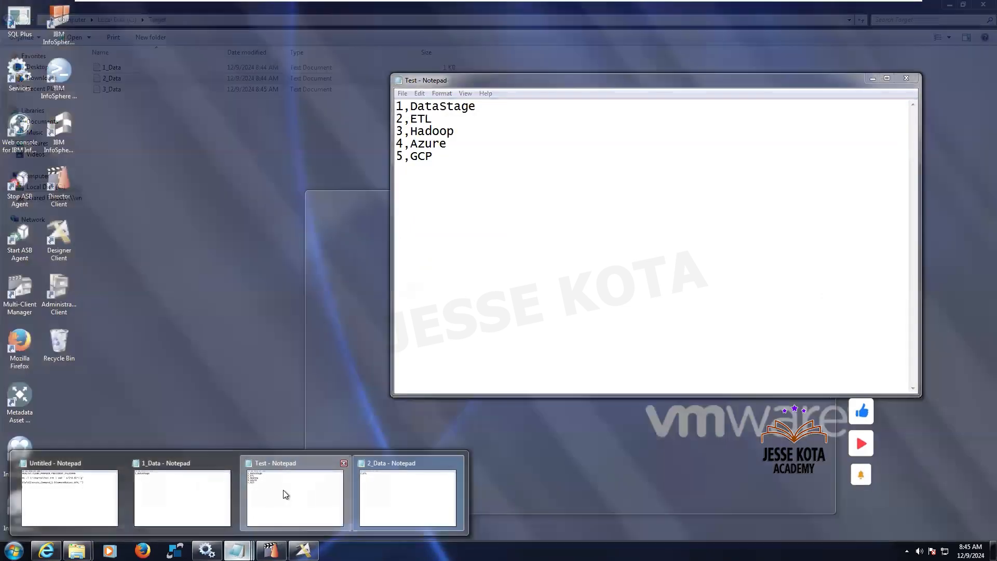
pyautogui.click(283, 490)
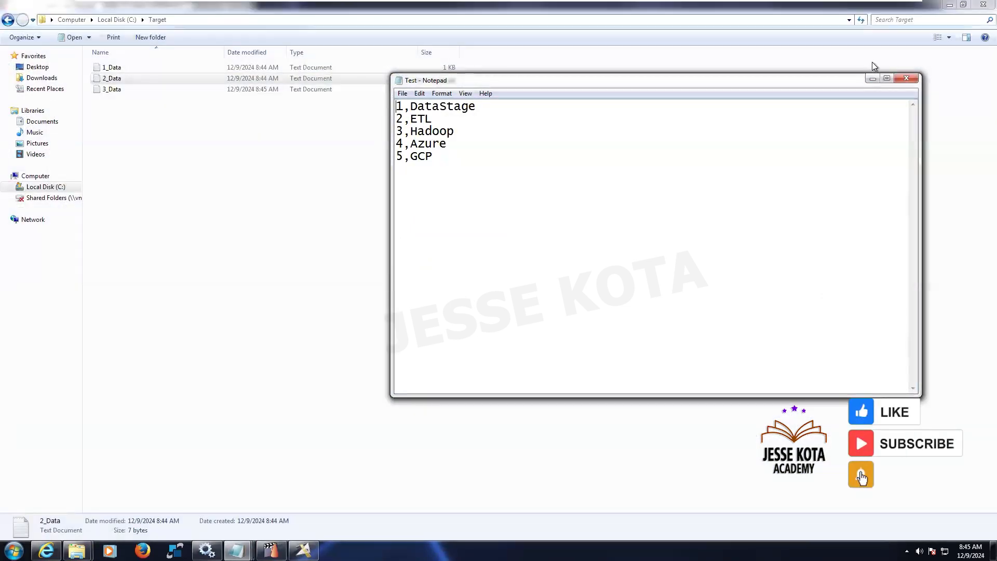
pyautogui.click(910, 79)
pyautogui.click(910, 79)
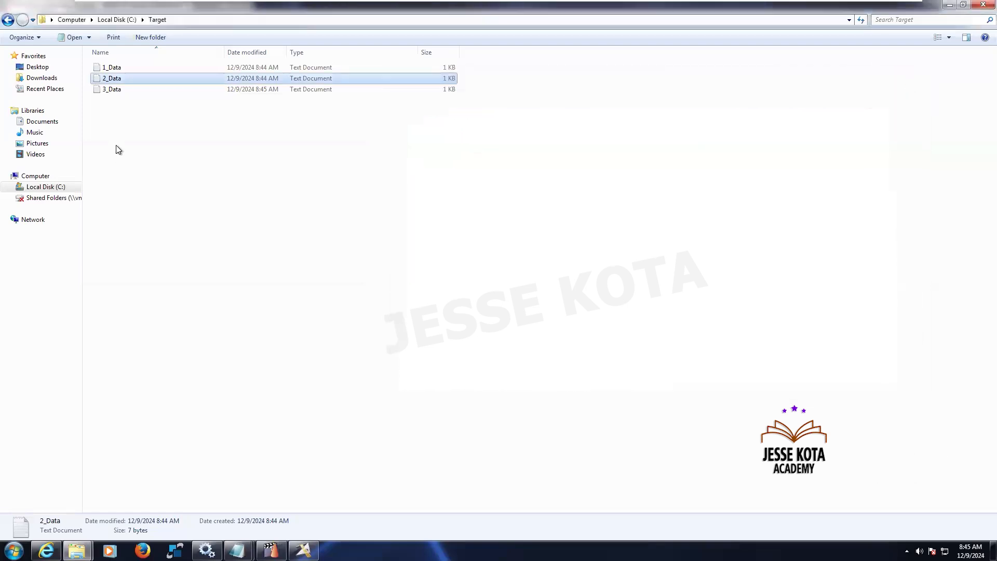
# - Open the generated 3_Data, 4_Data and 5_Data files in turn to examine their contents, closing each one
pyautogui.doubleClick(111, 90)
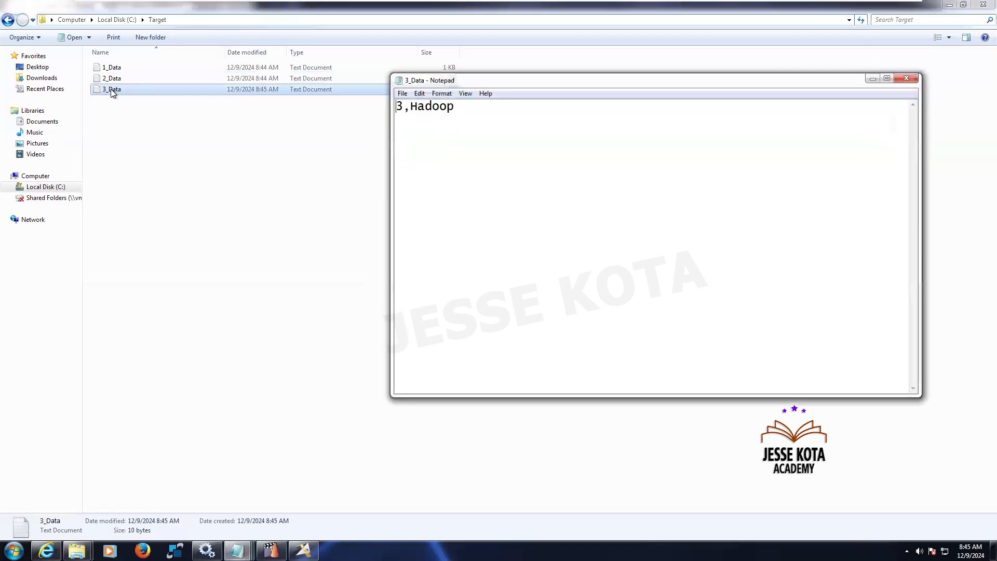
pyautogui.click(906, 79)
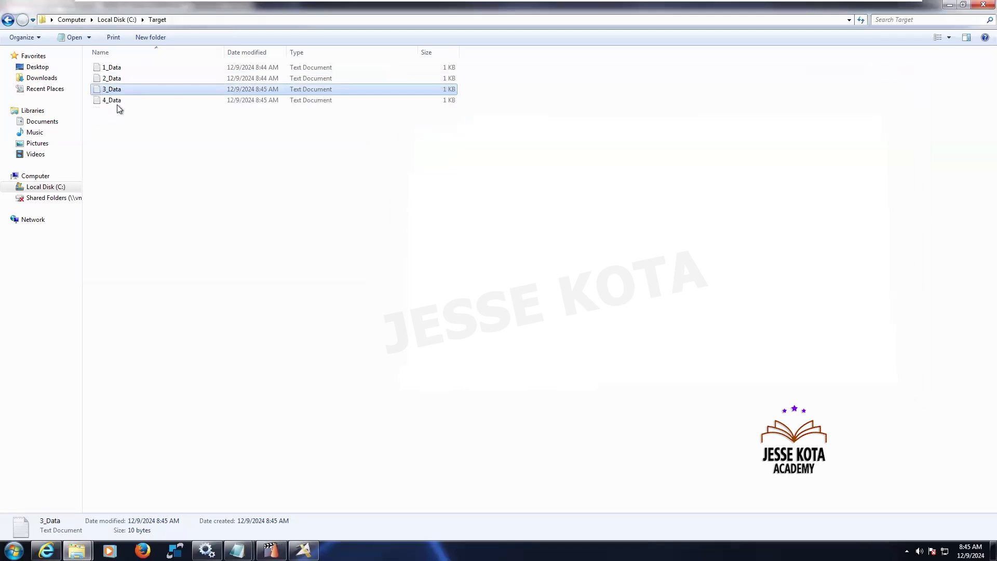
pyautogui.doubleClick(117, 104)
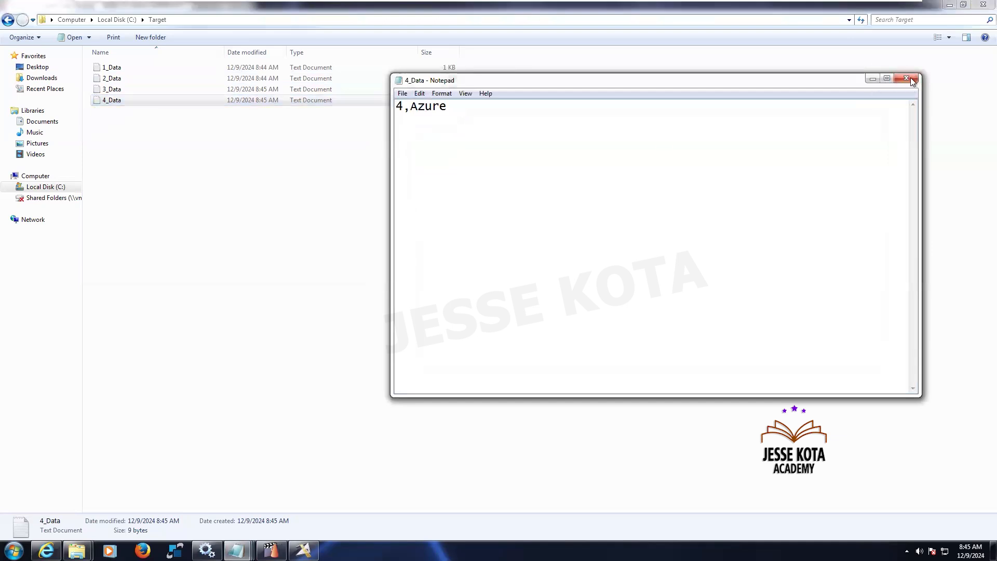
pyautogui.hotkey('alt', 'F4')
pyautogui.click(163, 196)
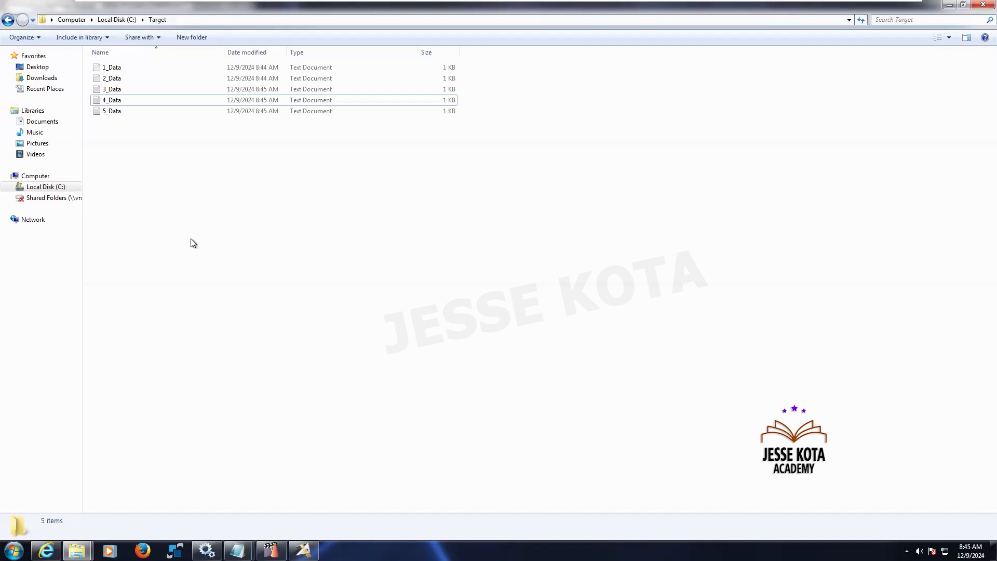
pyautogui.doubleClick(111, 111)
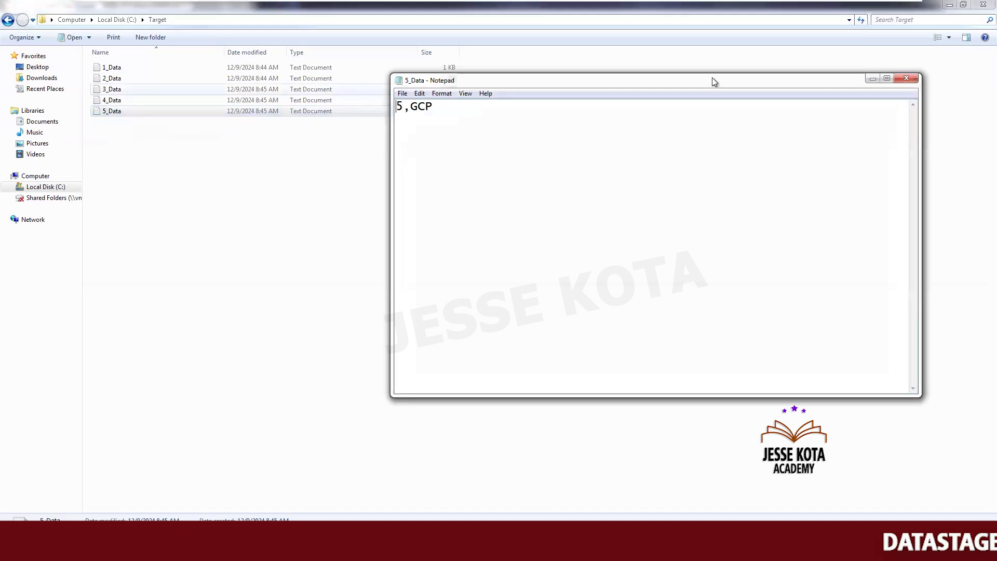
pyautogui.click(910, 78)
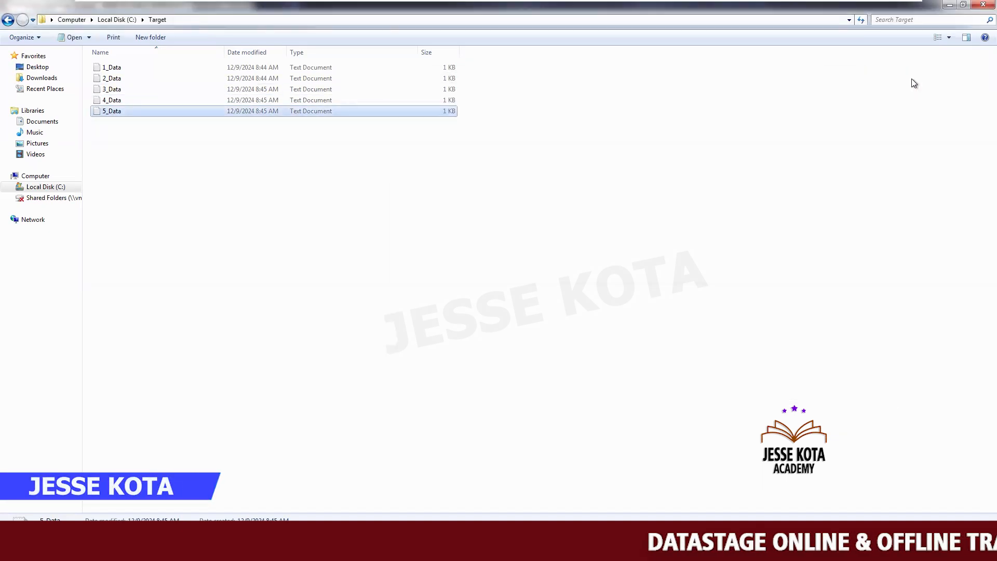
pyautogui.click(601, 279)
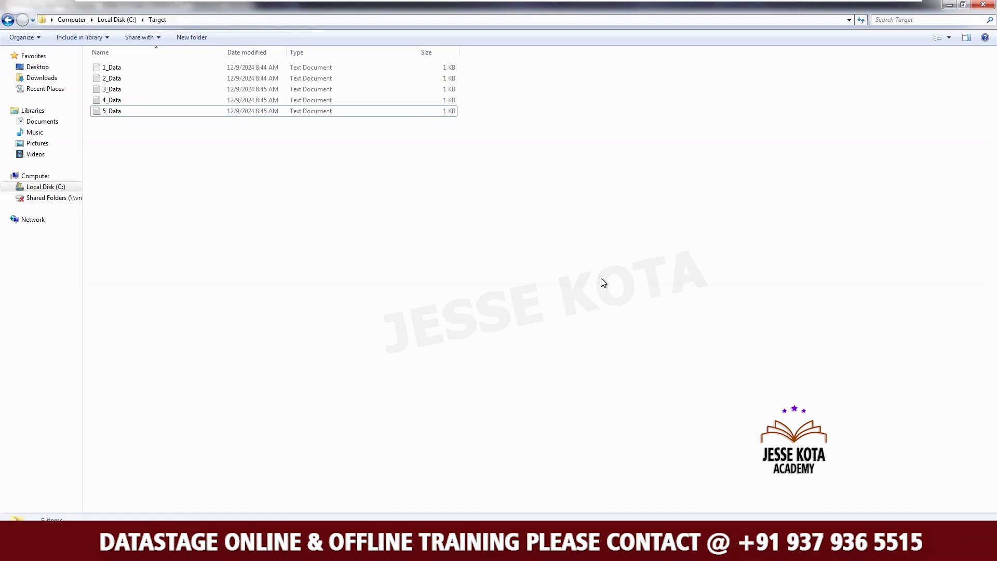
# - Return to the ExeCmd sequence in Designer and review its command, user variables and loop activities, then close the sequence
pyautogui.click(304, 549)
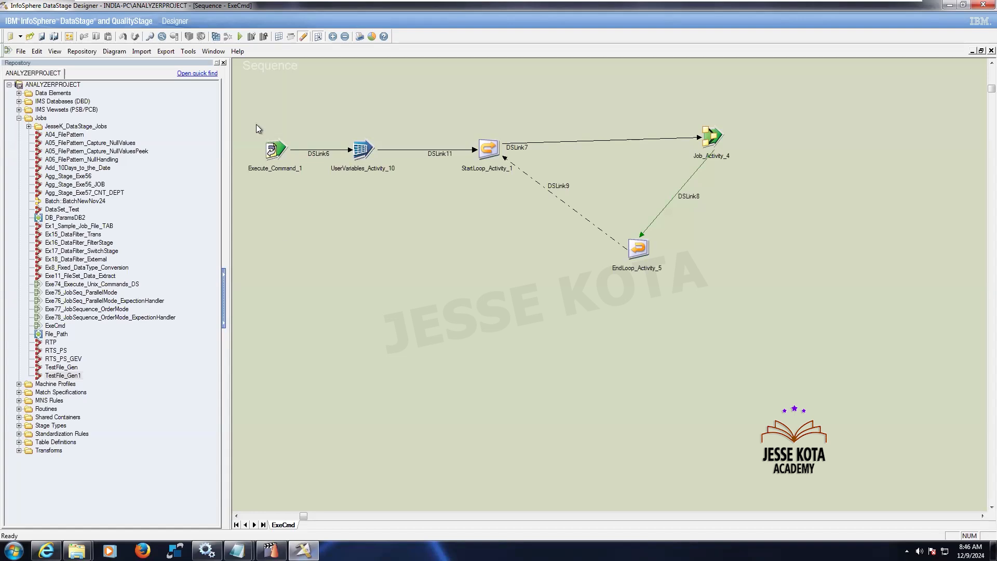
pyautogui.moveTo(238, 110); pyautogui.dragTo(800, 326)
pyautogui.moveTo(245, 117); pyautogui.dragTo(310, 203)
pyautogui.click(310, 201)
pyautogui.moveTo(238, 124); pyautogui.dragTo(315, 198)
pyautogui.click(317, 202)
pyautogui.moveTo(320, 121); pyautogui.dragTo(414, 201)
pyautogui.click(414, 206)
pyautogui.moveTo(444, 118); pyautogui.dragTo(524, 200)
pyautogui.click(525, 200)
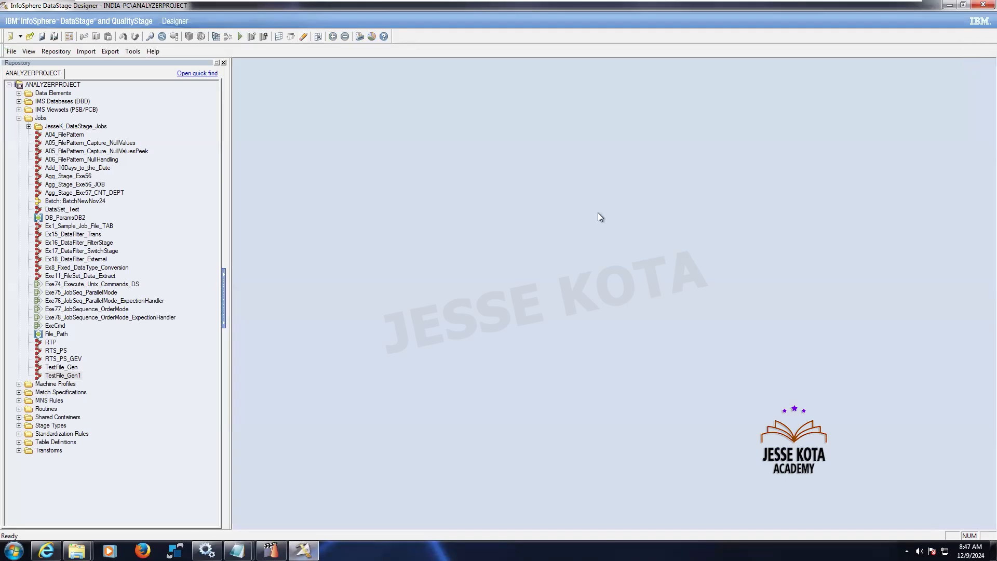
# - Switch to the Running_Notes document in Google Docs and append "(81 & 82 Assignments)" to the Numeric loop line
pyautogui.moveTo(820, 2)
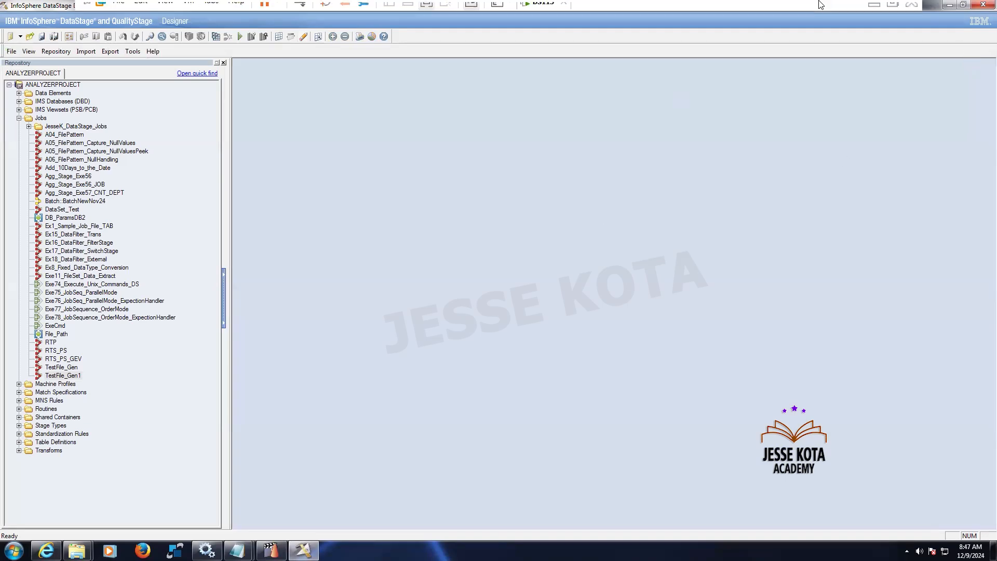
pyautogui.click(874, 12)
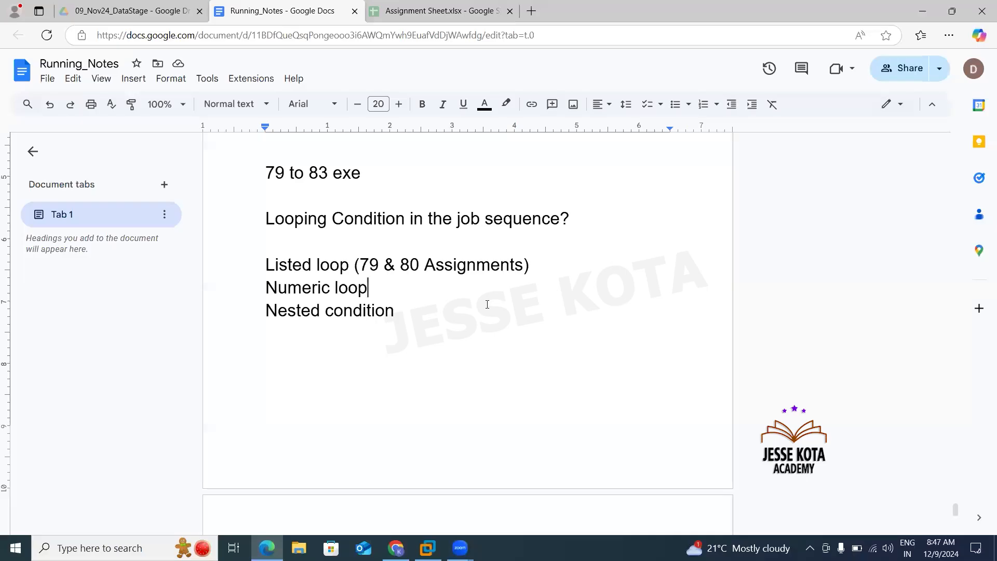
pyautogui.write('(81')
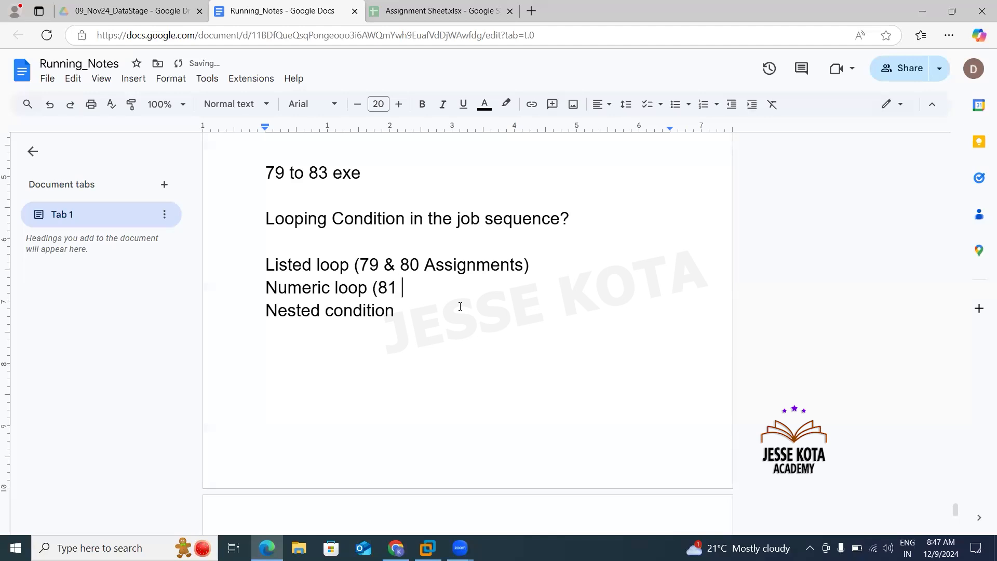
pyautogui.write(' & ')
pyautogui.write('72')
pyautogui.press('BackSpace')
pyautogui.press('BackSpace')
pyautogui.write('82)')
pyautogui.press('BackSpace')
pyautogui.write('Ass')
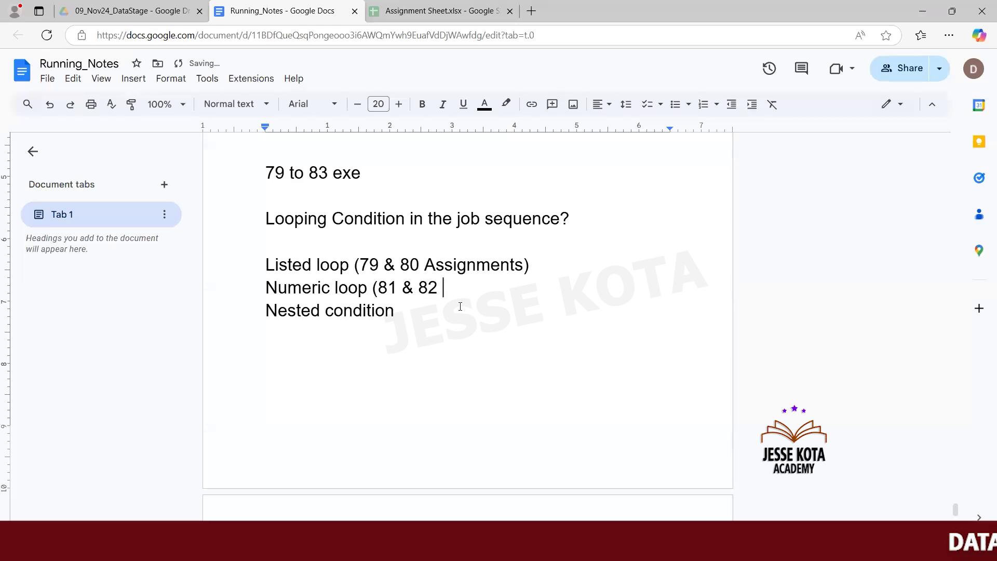
pyautogui.write('ign')
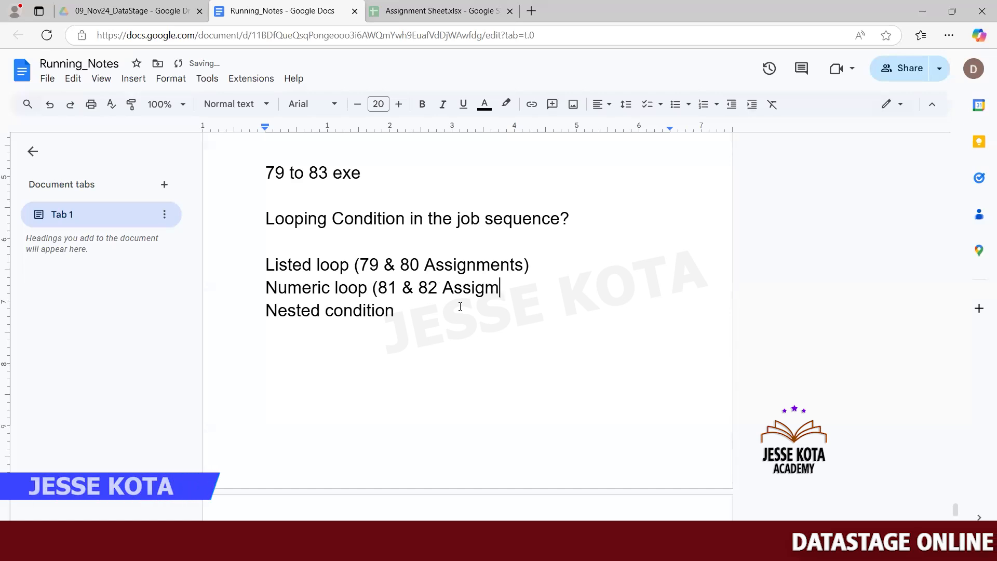
pyautogui.write('ments)')
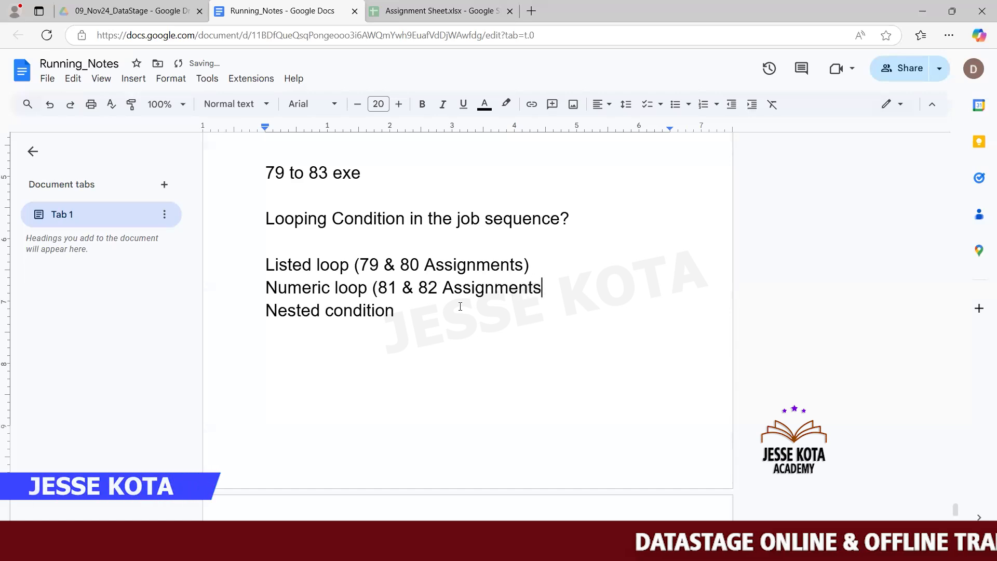
pyautogui.click(414, 311)
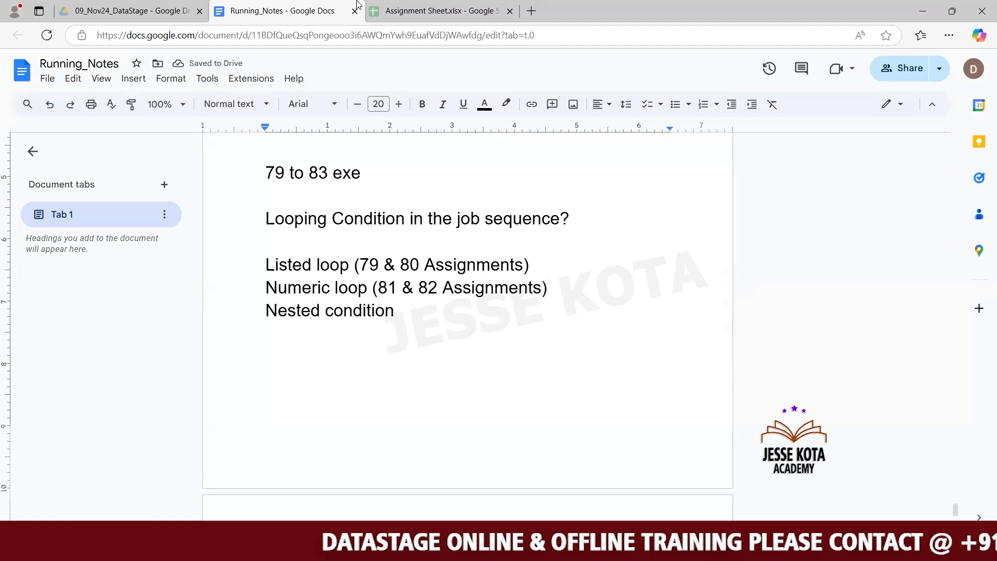
# - Switch to the Assignment Sheet and examine the assignments from 83 Nested Condition through 90 Transformer Surrogate stage
pyautogui.click(439, 11)
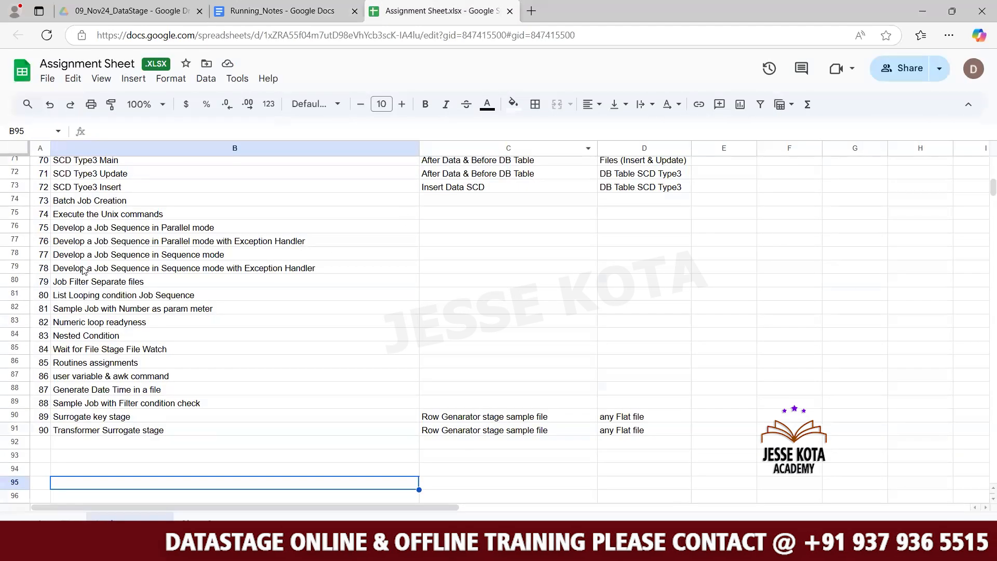
pyautogui.click(76, 339)
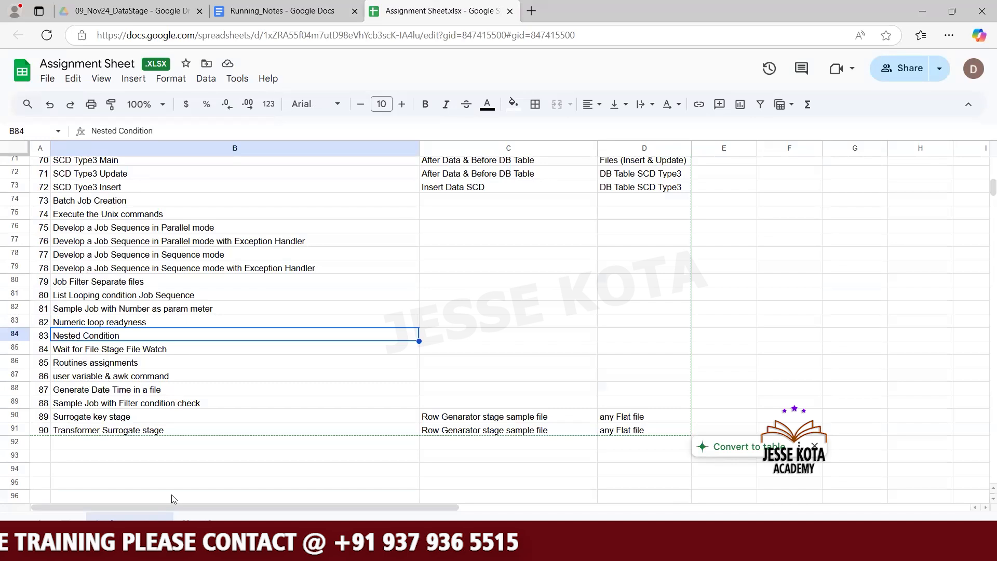
pyautogui.click(119, 378)
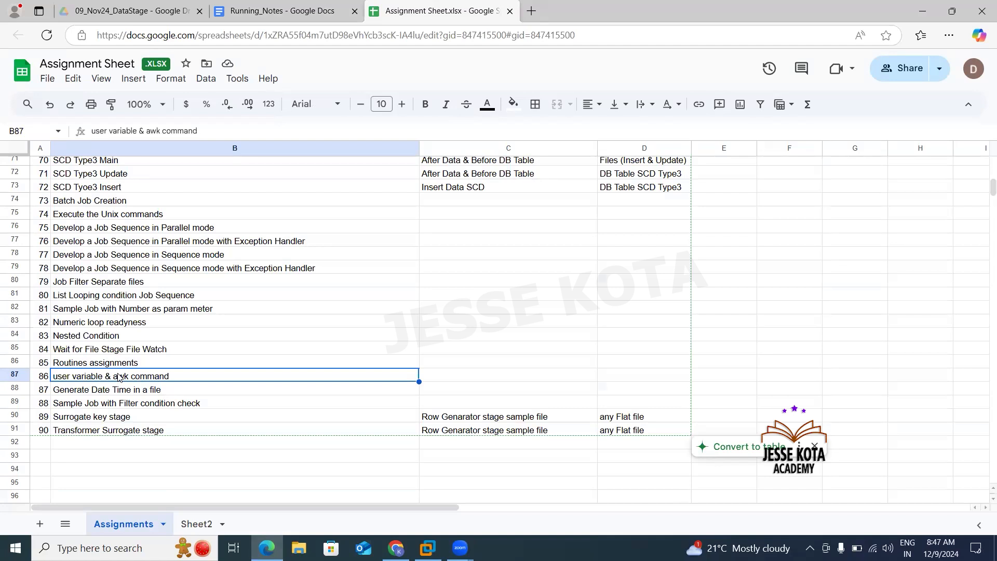
pyautogui.click(44, 418)
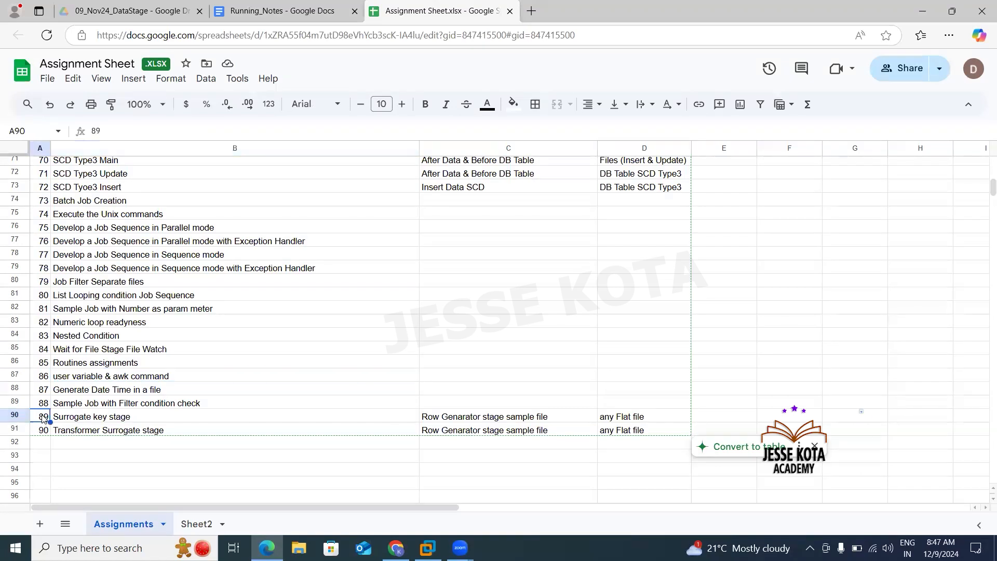
pyautogui.hotkey('shift', 'Right')
pyautogui.hotkey('shift', 'Right')
pyautogui.hotkey('shift', 'Right')
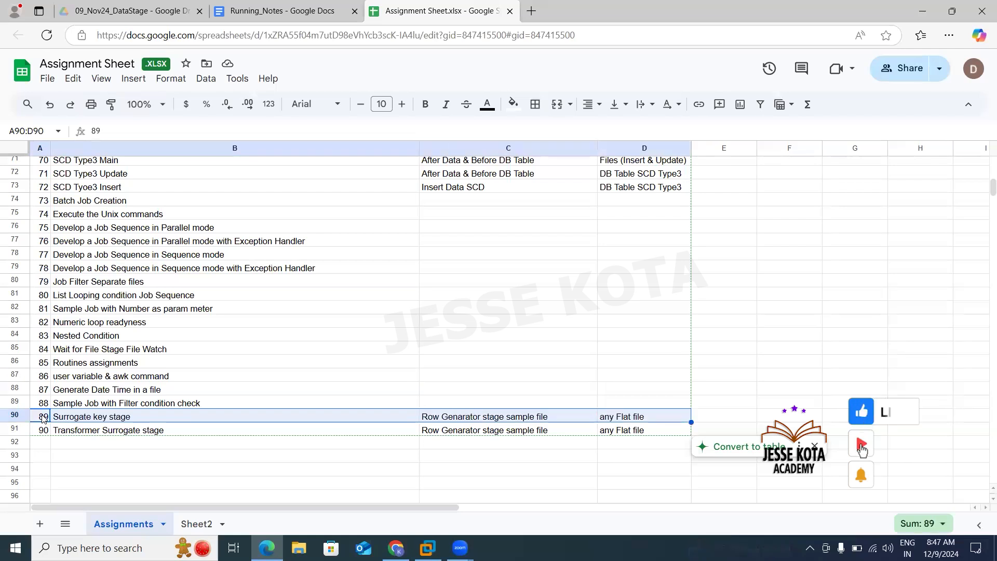
pyautogui.hotkey('shift', 'Down')
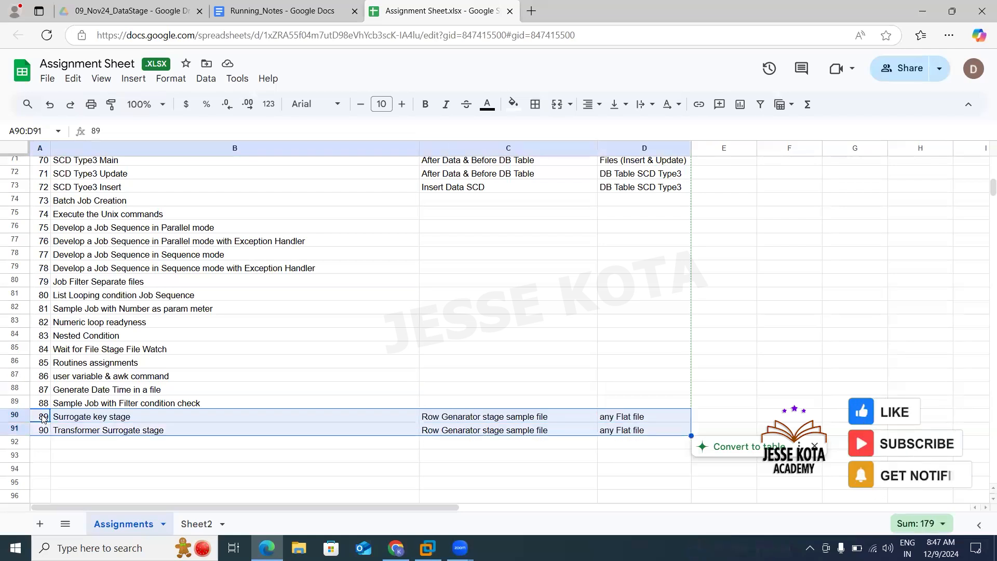
pyautogui.click(106, 346)
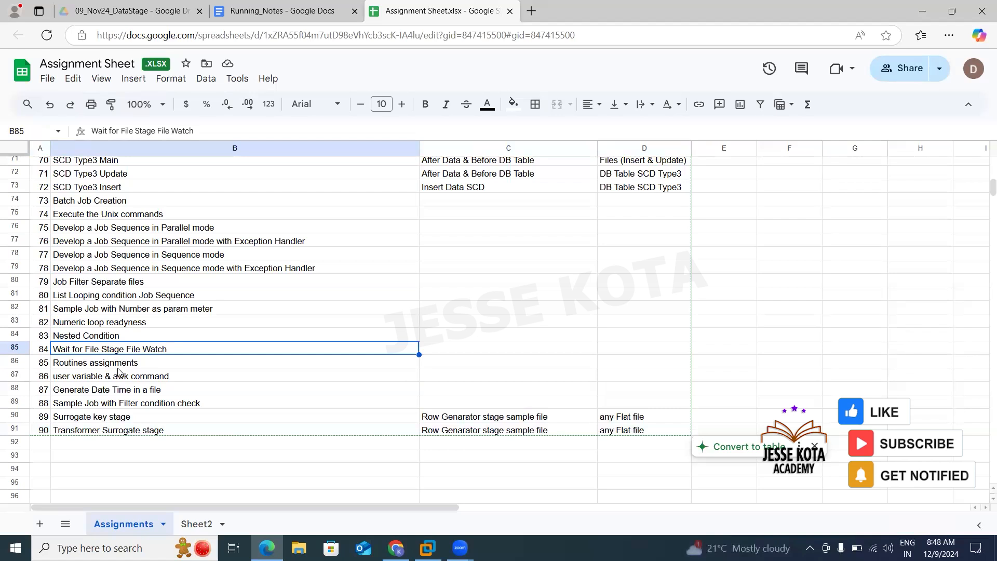
pyautogui.click(100, 455)
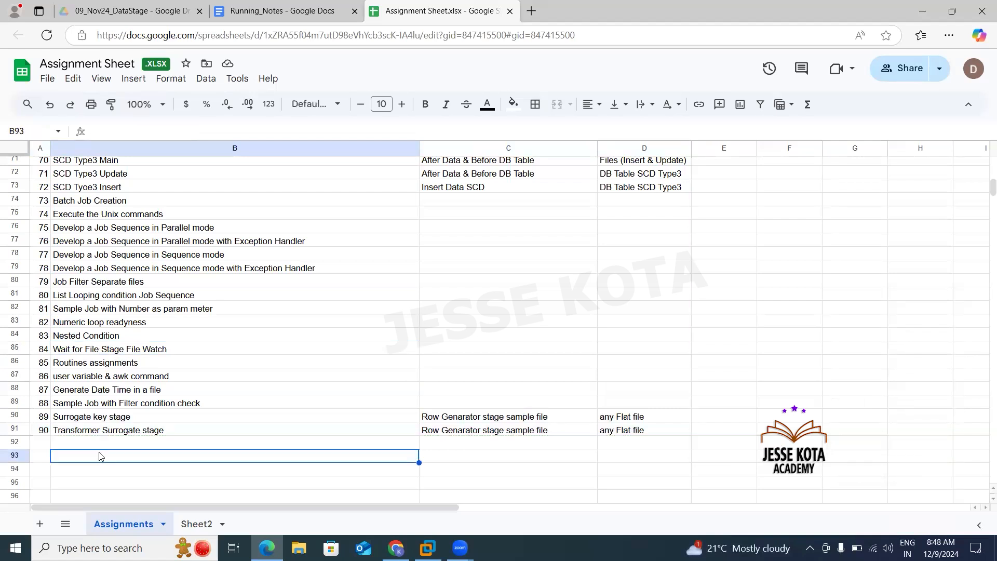
pyautogui.click(219, 471)
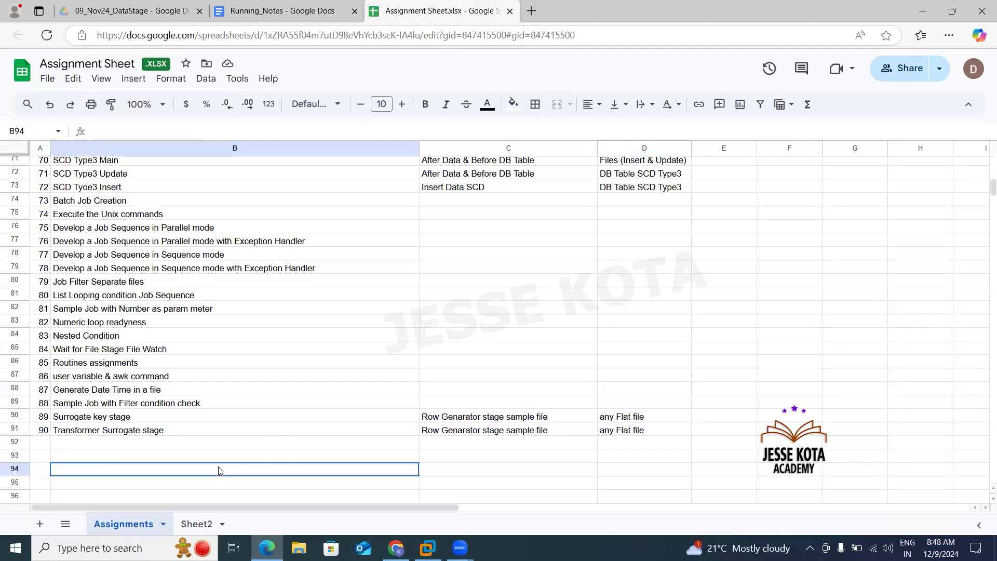
# - Switch back to DataStage Designer, expand the DataStage jobs subfolder under Jobs, and select Exe83_JobSequence_NestedCondition
pyautogui.hotkey('alt', 'Tab')
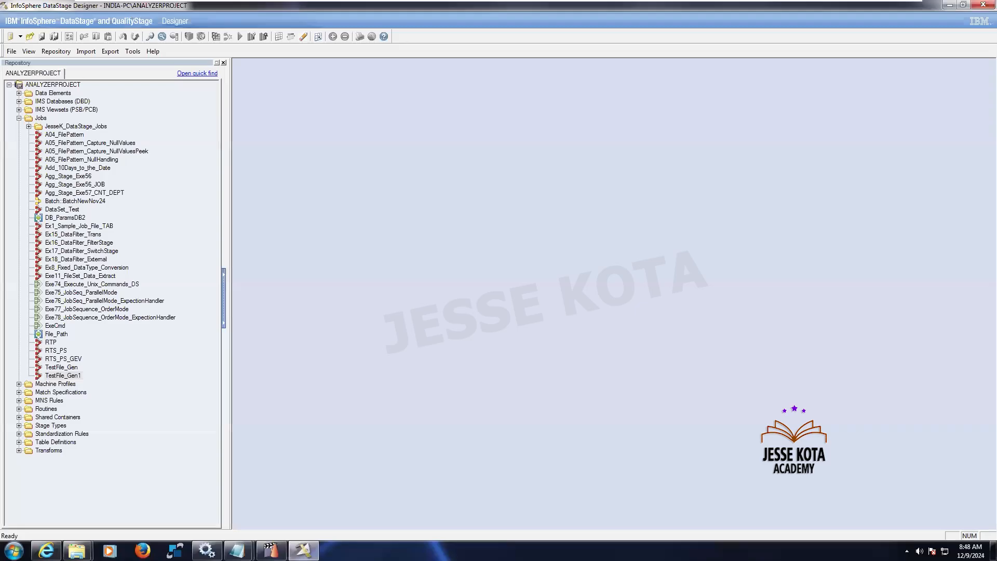
pyautogui.click(29, 126)
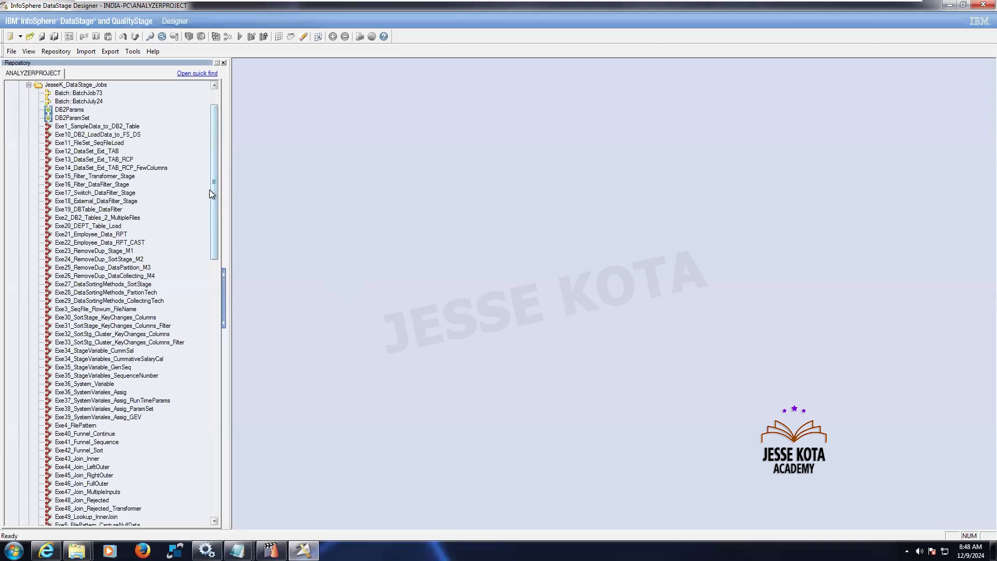
pyautogui.moveTo(213, 189); pyautogui.dragTo(212, 388)
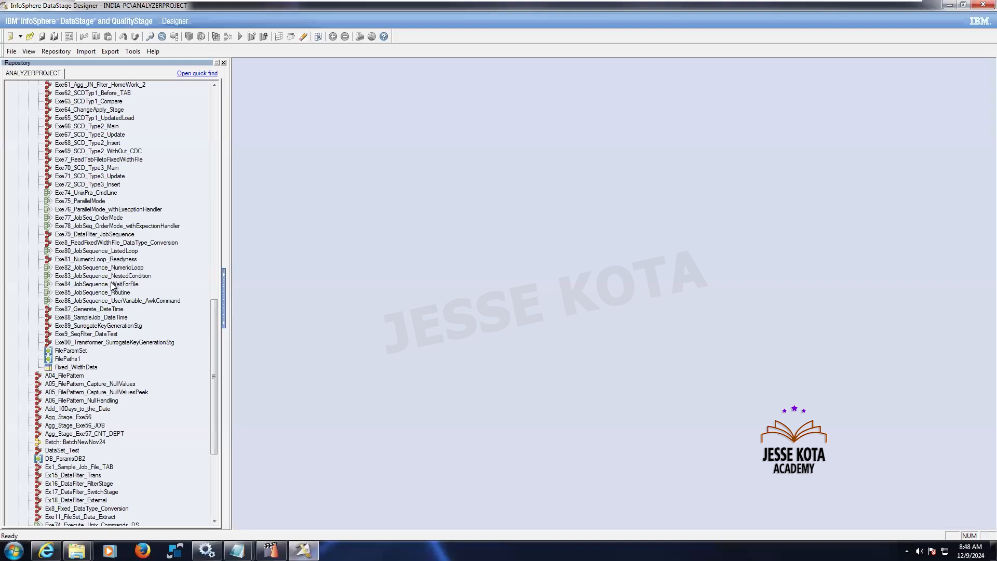
pyautogui.click(108, 275)
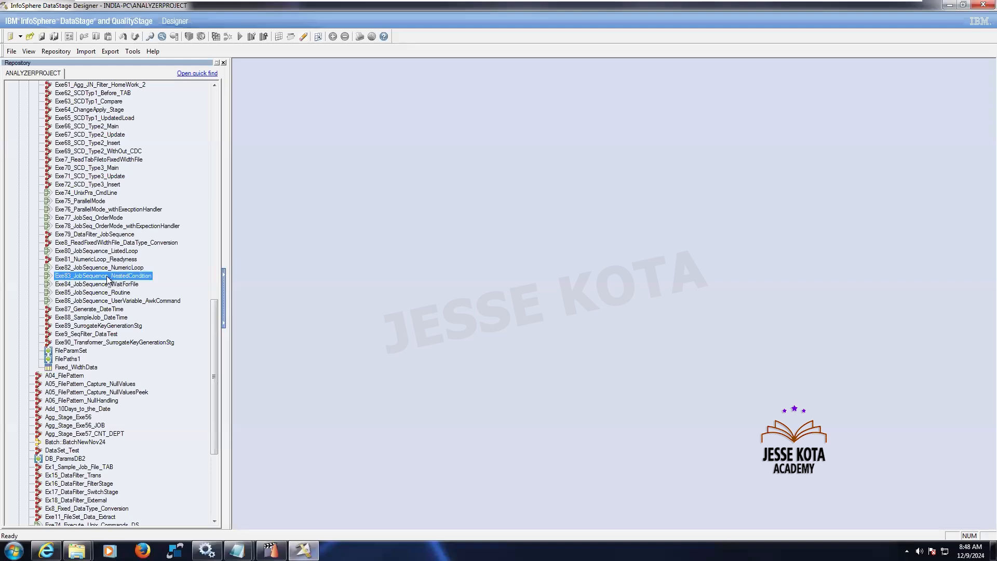
# - Open the Exe83_JobSequence_NestedCondition sequence and try to open the job attached to its Job_Db2_Files activity
pyautogui.doubleClick(107, 276)
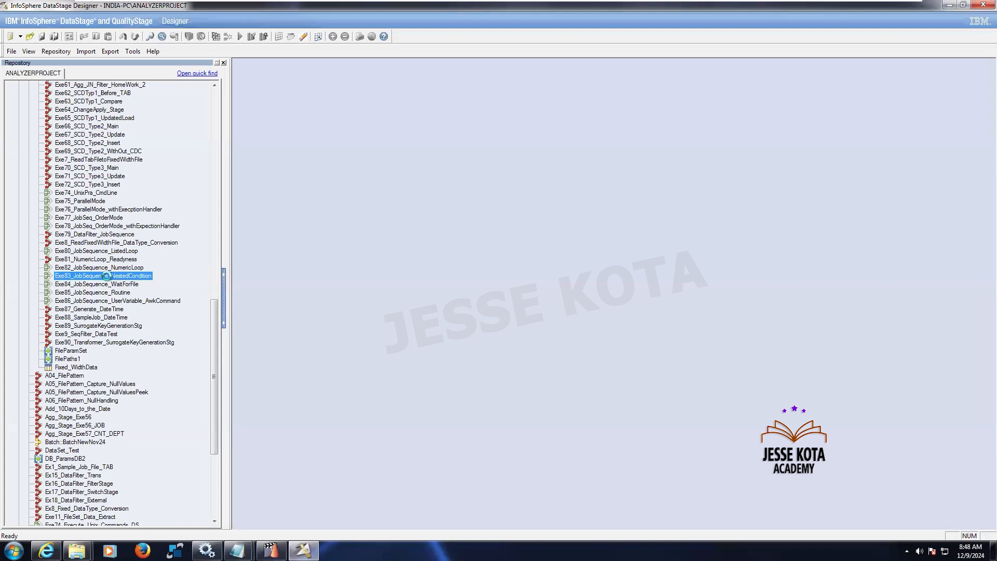
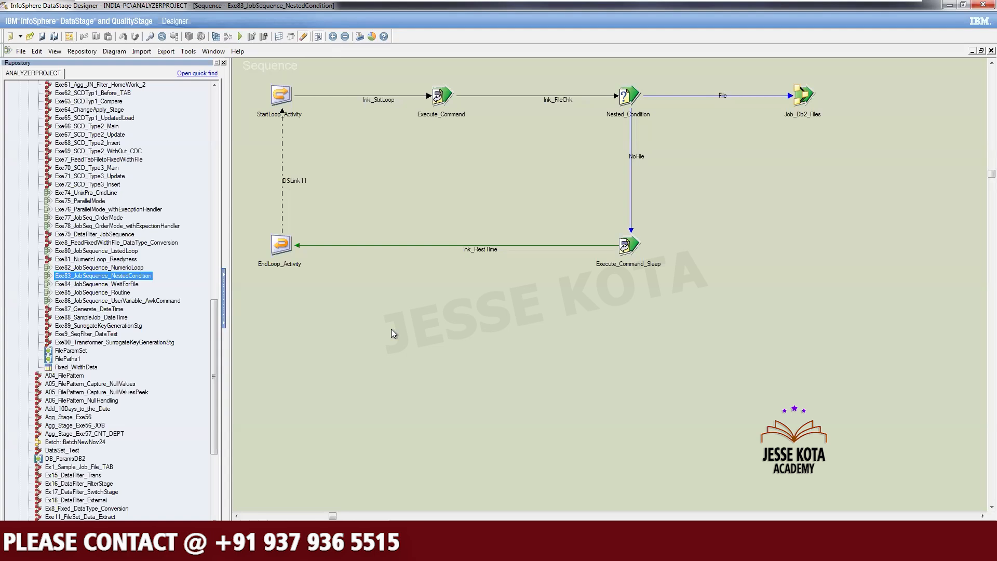
pyautogui.rightClick(801, 101)
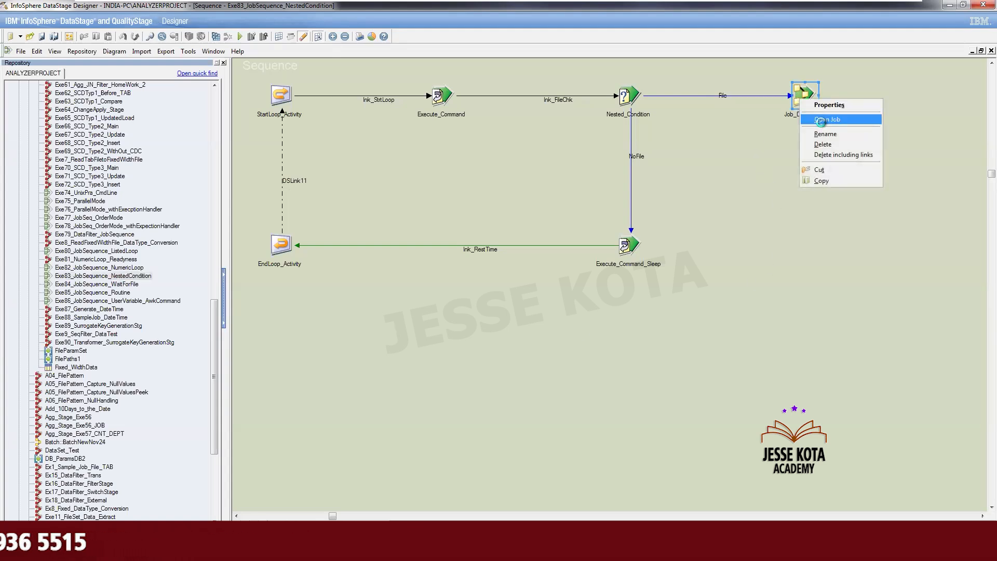
pyautogui.click(820, 120)
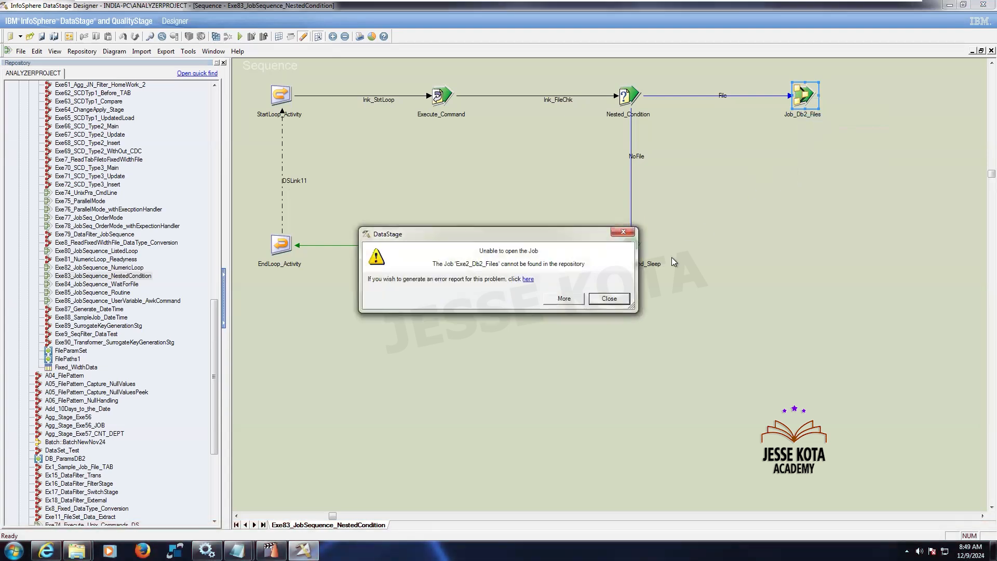
pyautogui.click(606, 300)
pyautogui.click(636, 344)
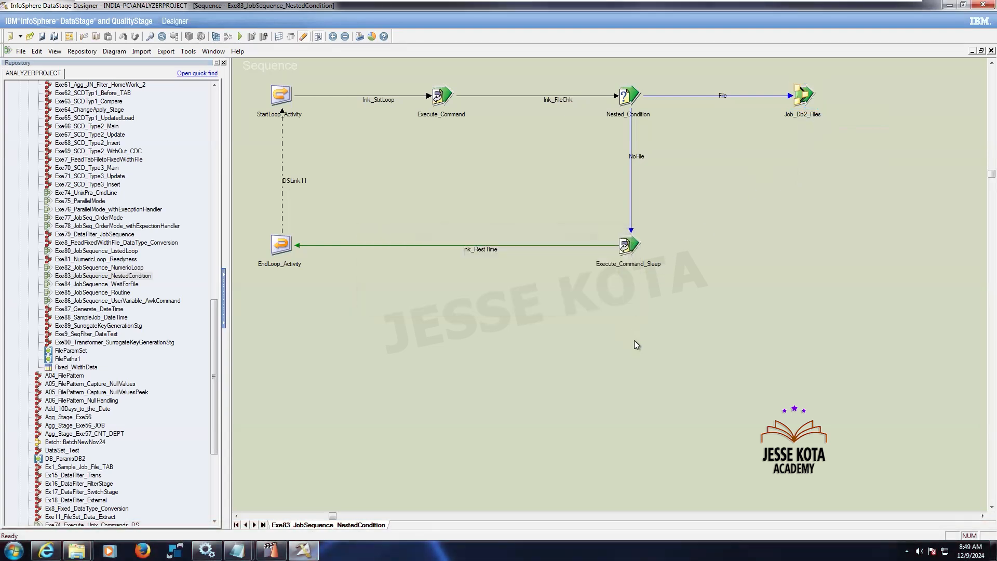
# - Attach the TestFile_Gen job to the Job_Db2_Files activity in place of the missing job and recheck the activity's job name
pyautogui.doubleClick(802, 97)
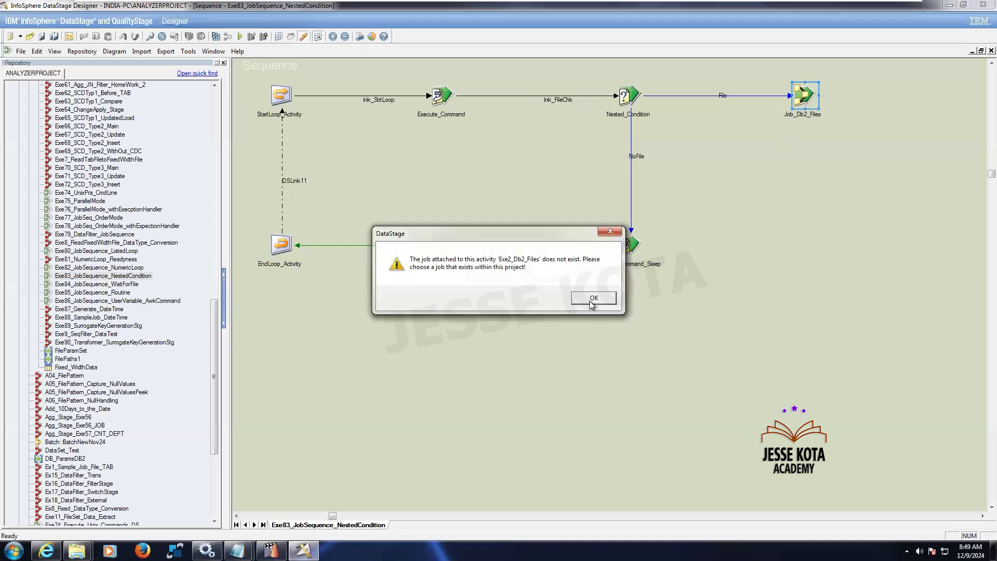
pyautogui.click(593, 300)
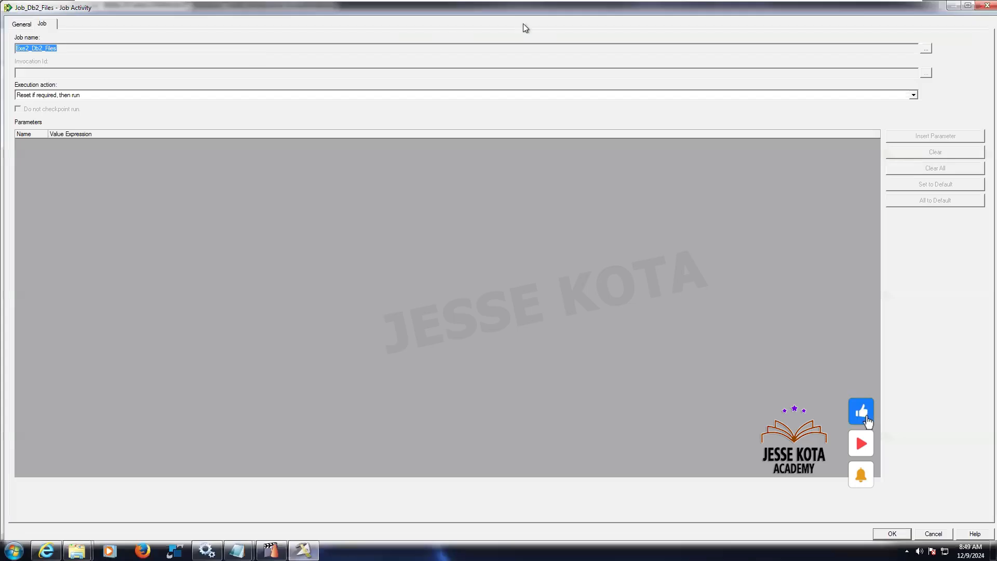
pyautogui.click(927, 48)
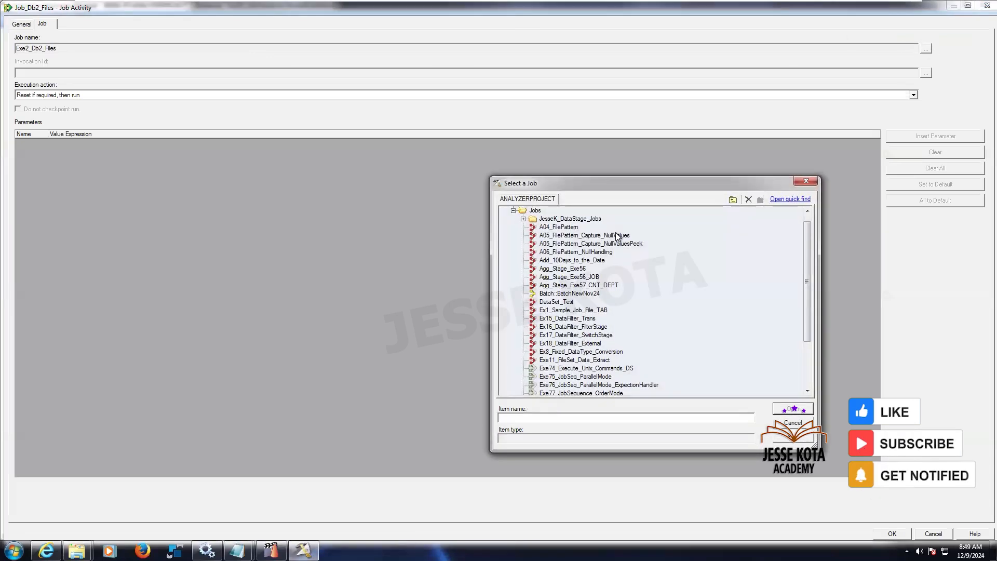
pyautogui.click(522, 218)
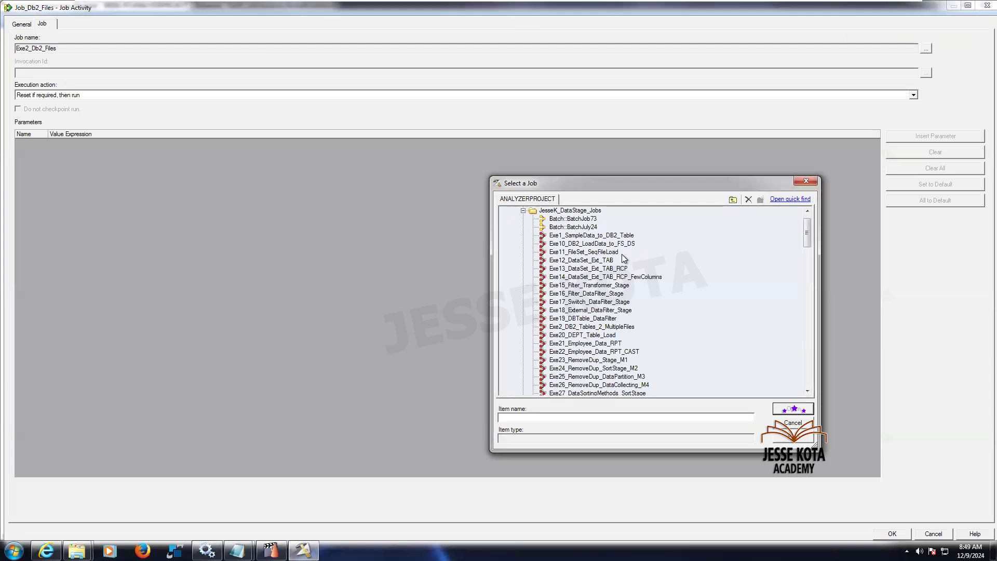
pyautogui.click(523, 210)
pyautogui.moveTo(811, 350); pyautogui.dragTo(811, 371)
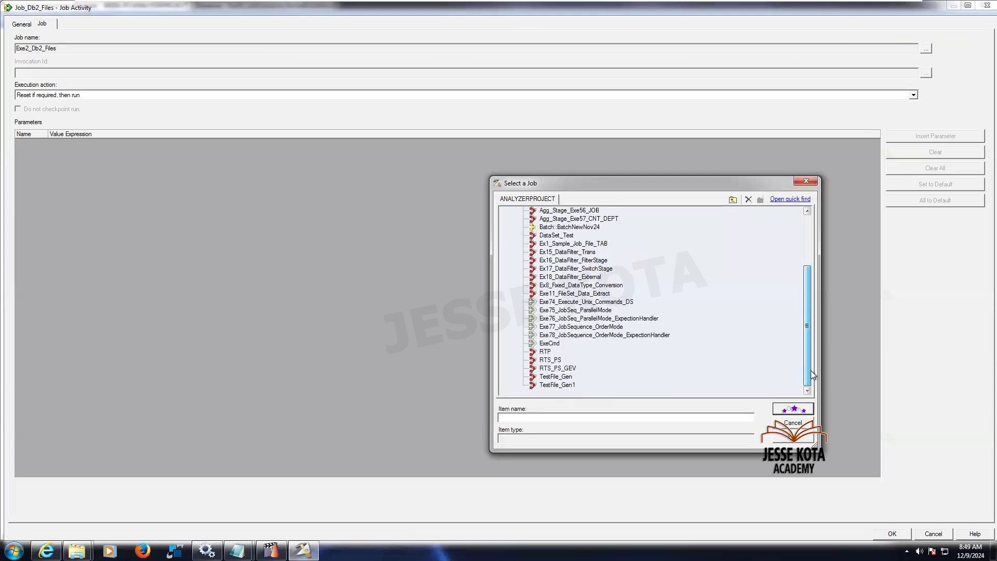
pyautogui.click(564, 379)
pyautogui.click(792, 409)
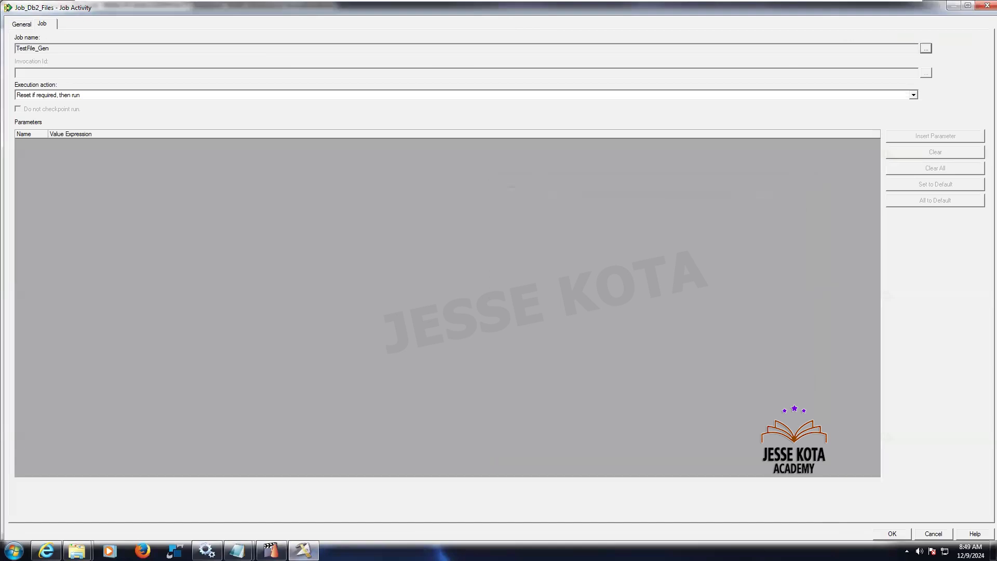
pyautogui.click(892, 533)
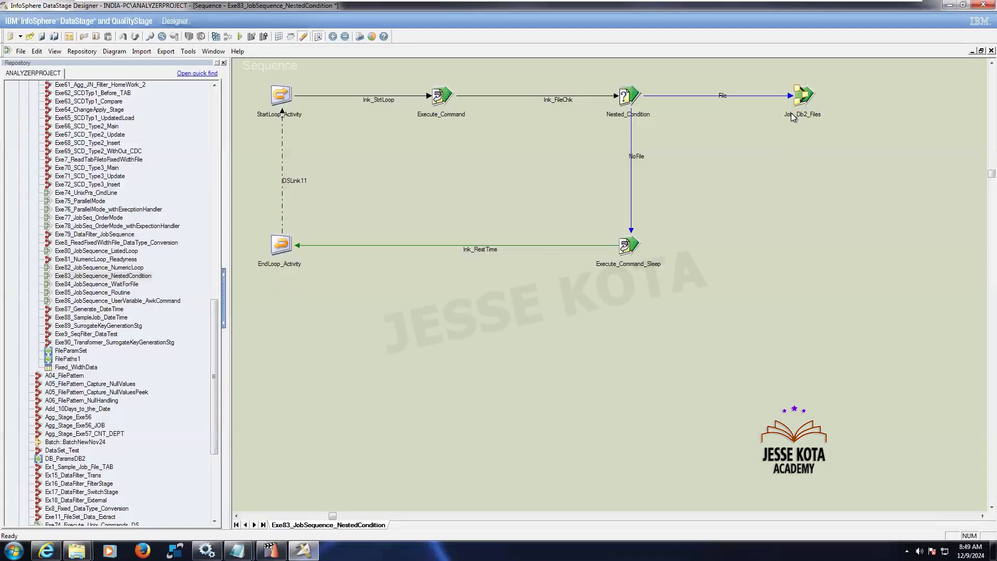
pyautogui.doubleClick(802, 95)
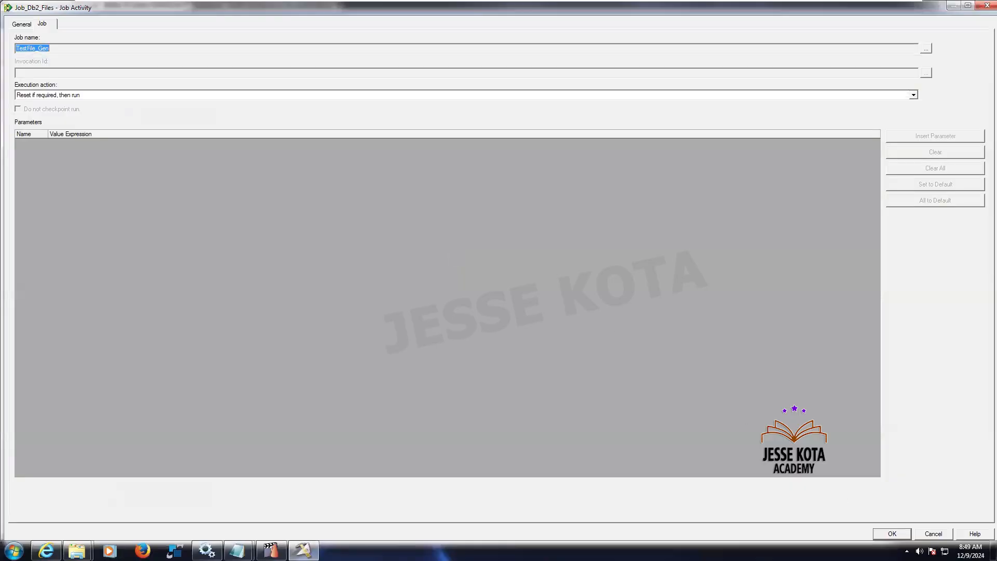
pyautogui.click(891, 534)
pyautogui.click(685, 404)
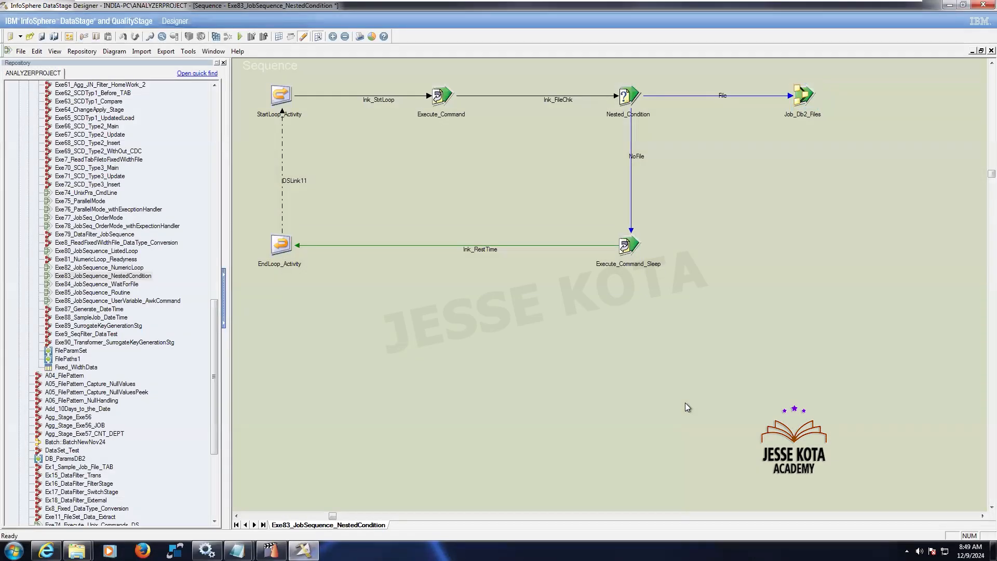
# - Copy the Execute_Command activity's command, ls -lrt C:\Source\unix\Batch_File.txt, onto a new line of the untitled Notepad note and minimise the note
pyautogui.doubleClick(278, 98)
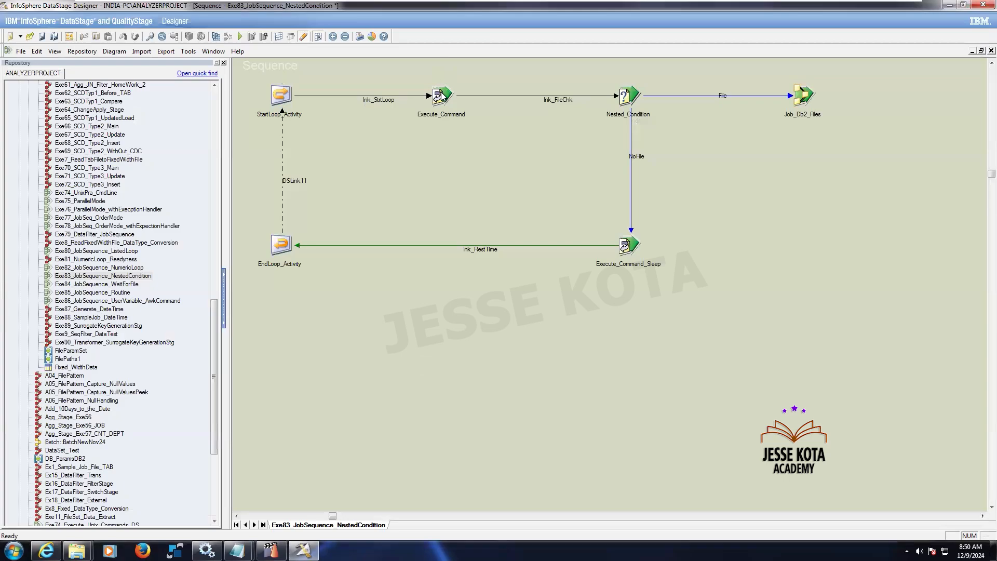
pyautogui.doubleClick(441, 92)
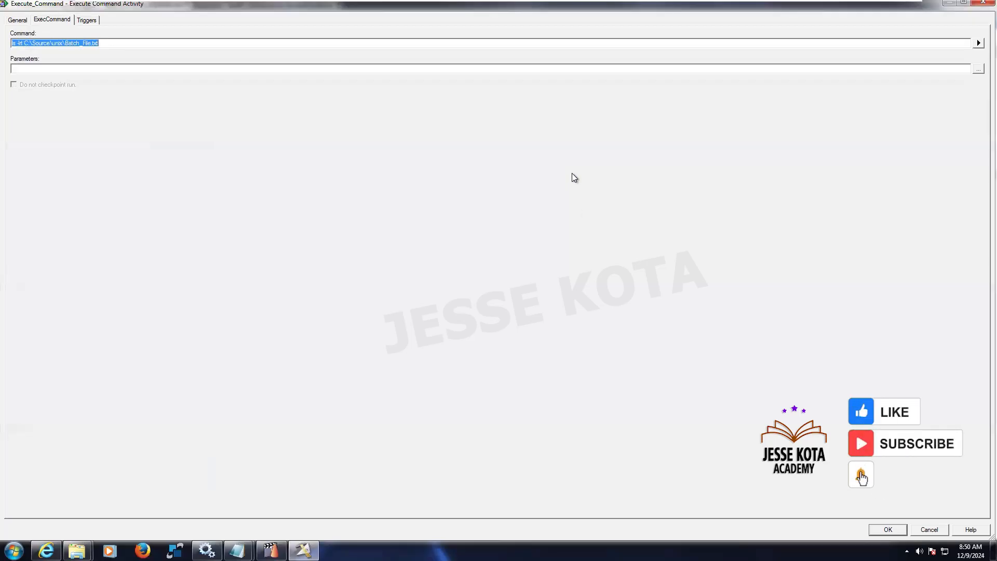
pyautogui.click(237, 550)
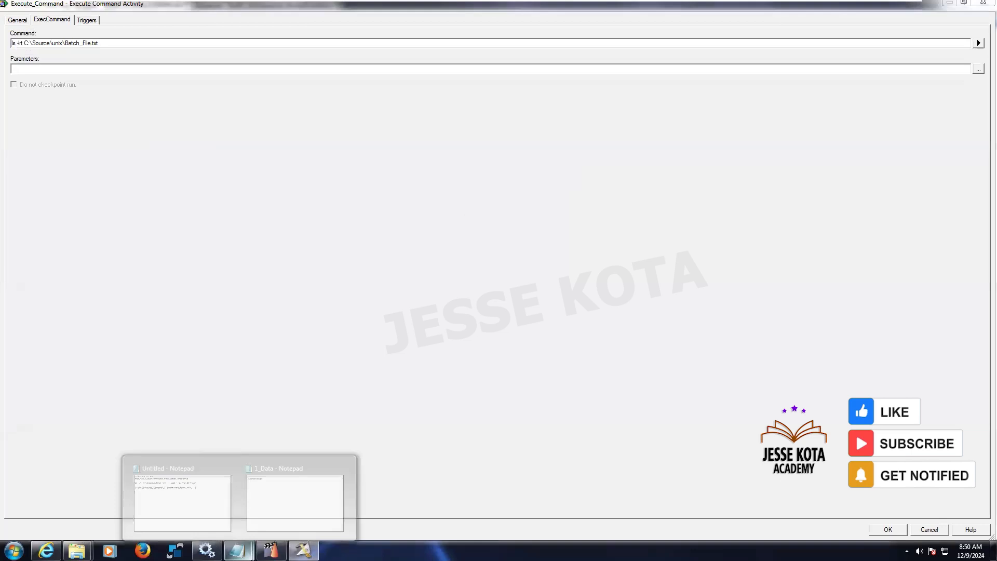
pyautogui.click(185, 497)
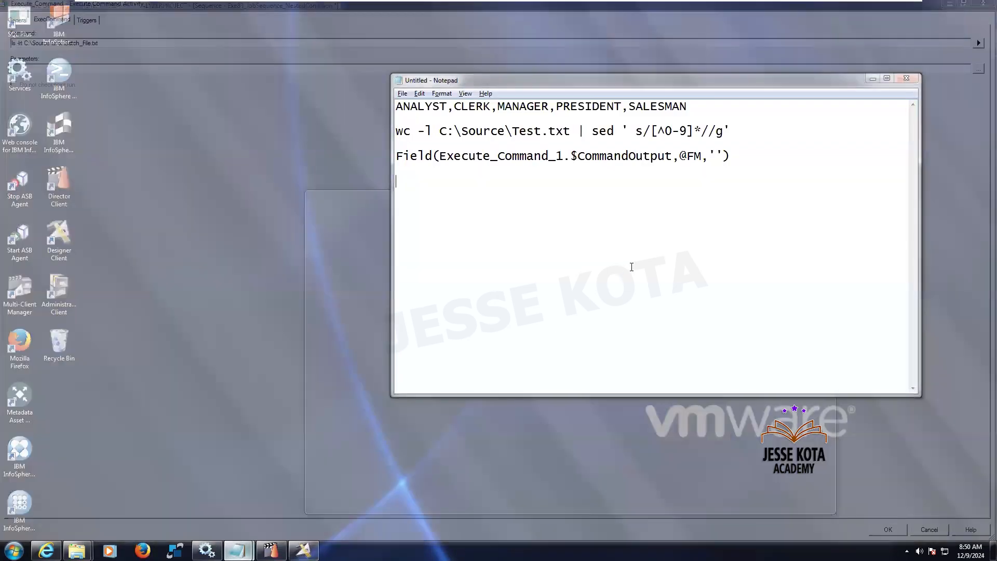
pyautogui.write('ls -lrt C:\\Source\\unix\\Batch_File.txt')
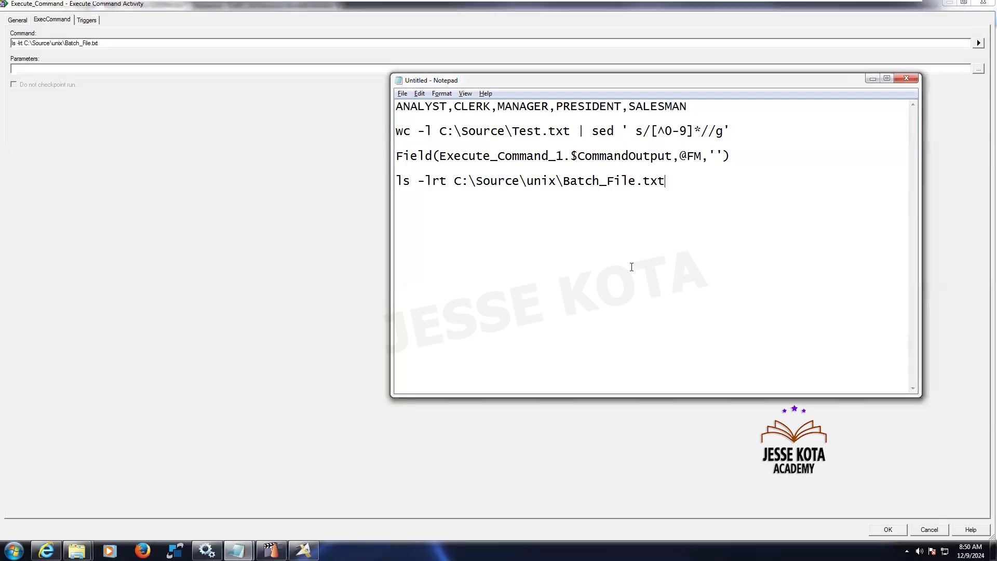
pyautogui.moveTo(455, 180); pyautogui.dragTo(669, 181)
pyautogui.click(670, 180)
pyautogui.press('Return')
pyautogui.click(868, 79)
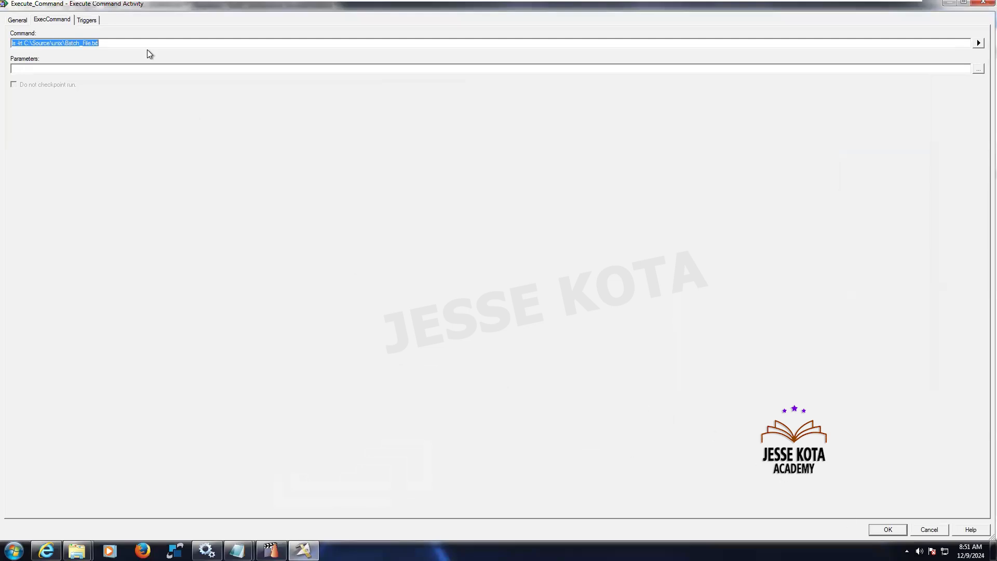
# - Review the expression type of the Execute_Command activity's lnk_FileChk trigger and close the activity's properties
pyautogui.click(87, 21)
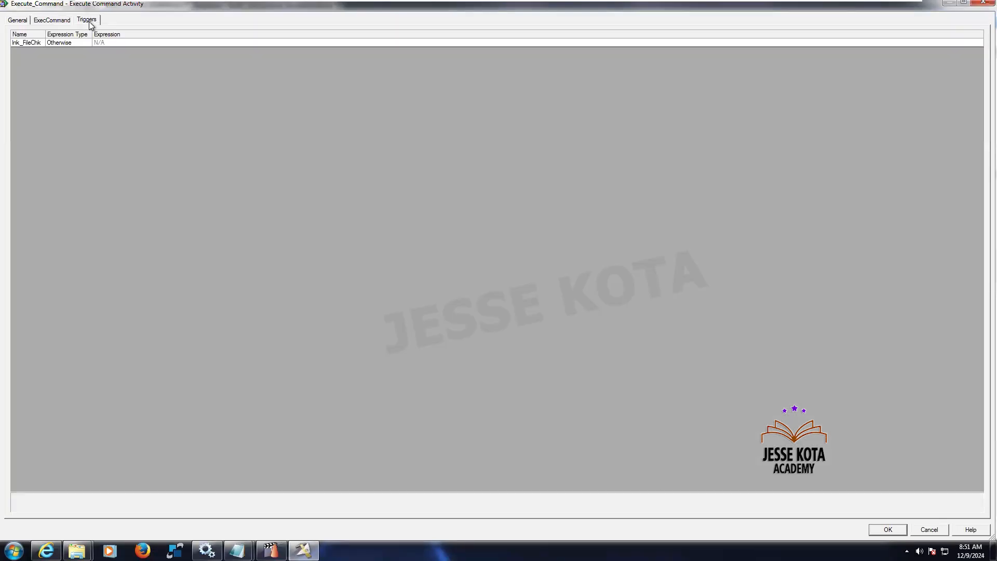
pyautogui.click(71, 42)
pyautogui.click(409, 252)
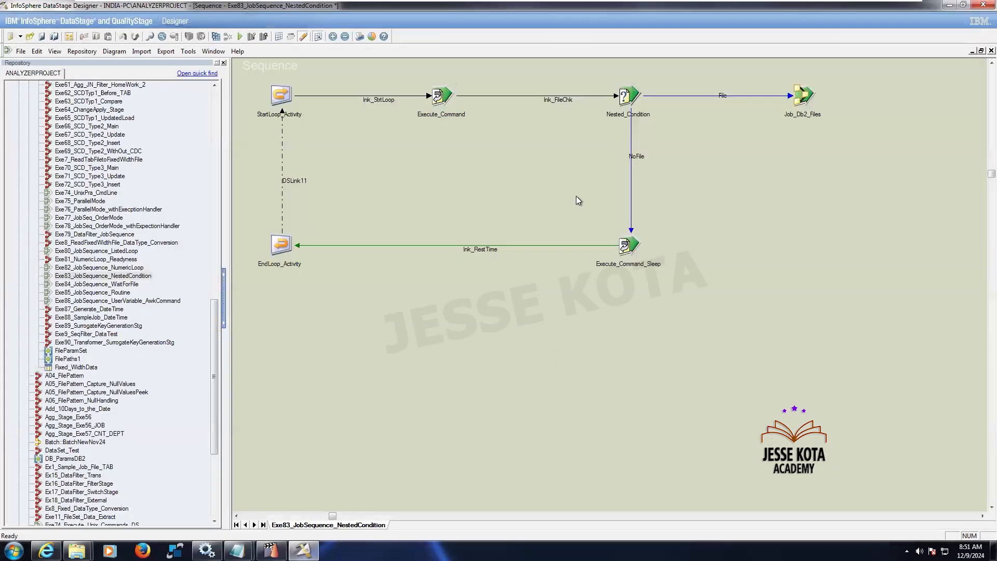
# - In the Nested_Condition activity, set the File trigger's expression type to Custom - (Conditional) and start editing its expression
pyautogui.doubleClick(632, 97)
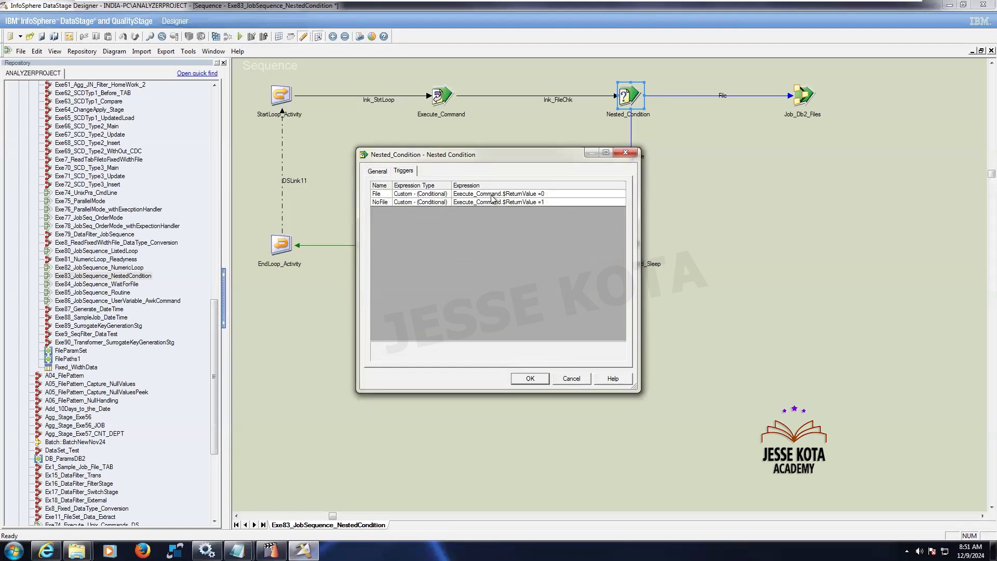
pyautogui.click(437, 193)
pyautogui.click(442, 195)
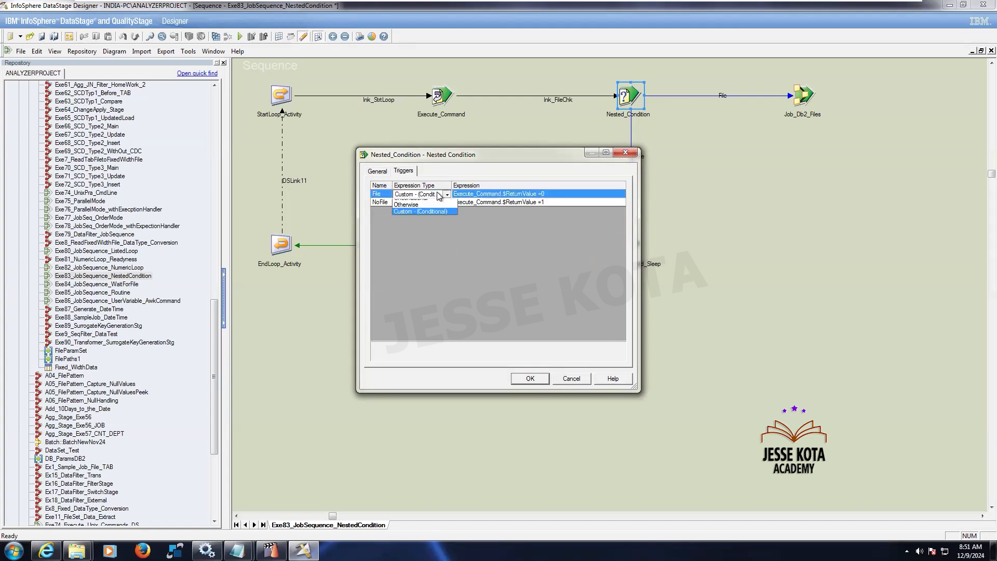
pyautogui.click(416, 217)
pyautogui.click(489, 195)
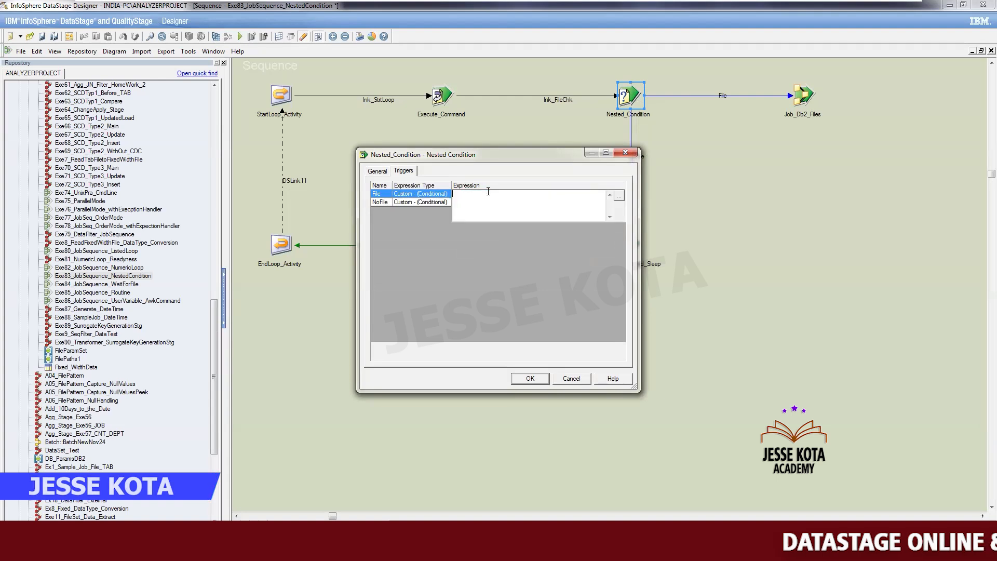
# - Build the File trigger's expression as Execute_Command.$ReturnValue =0 from the activity variables, check the NoFile trigger, and accept the Nested_Condition settings
pyautogui.click(619, 196)
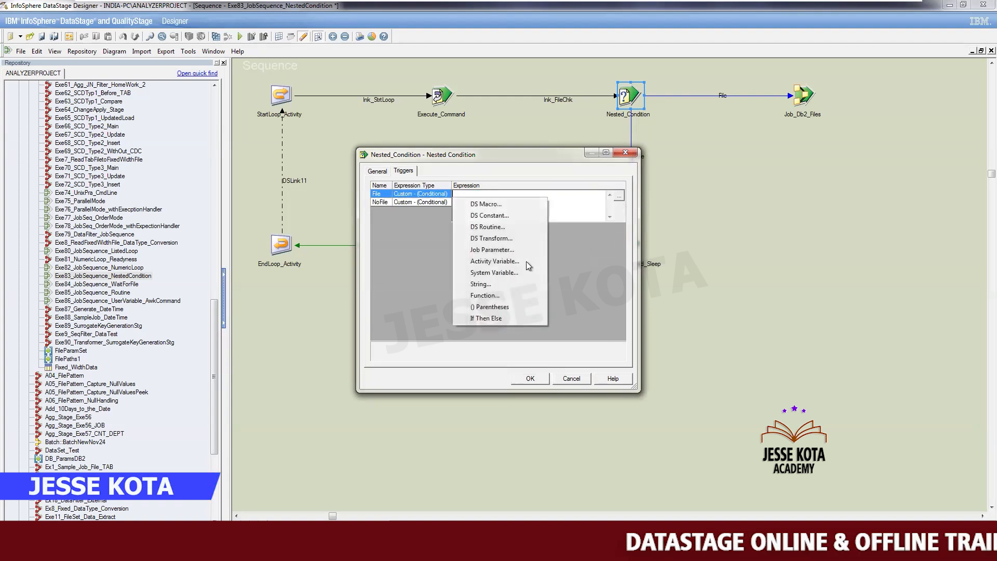
pyautogui.click(510, 261)
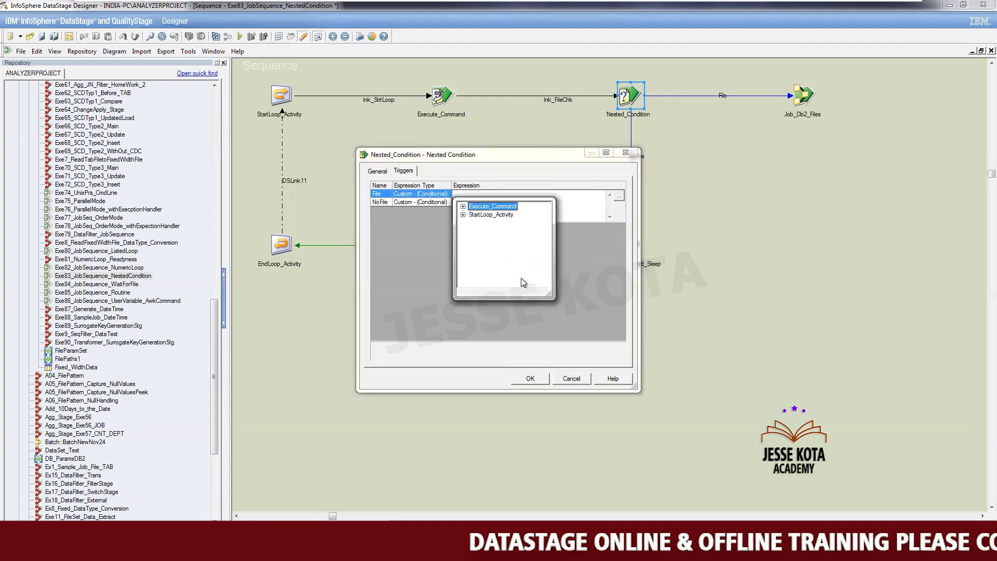
pyautogui.click(462, 206)
pyautogui.doubleClick(503, 232)
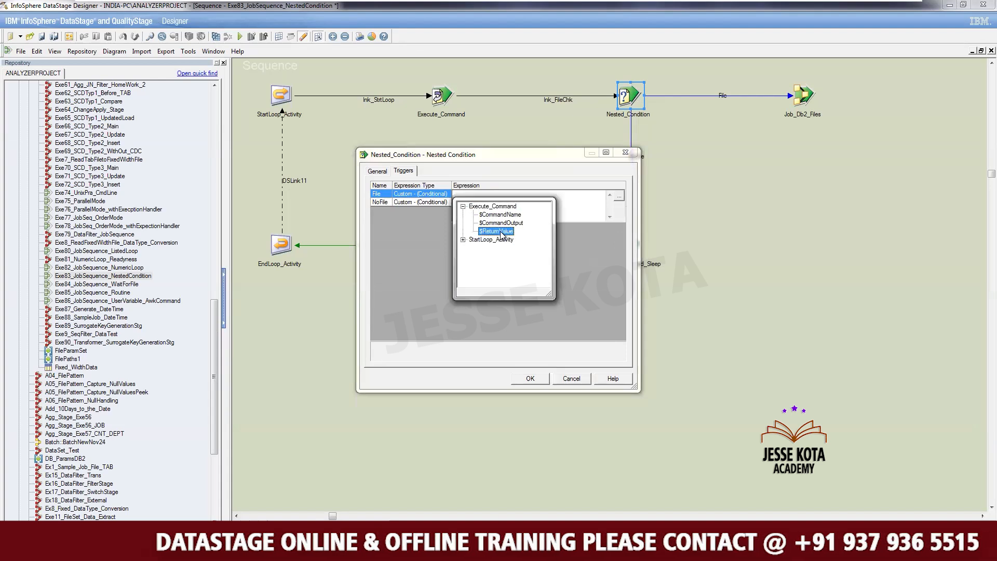
pyautogui.click(621, 195)
pyautogui.moveTo(638, 197)
pyautogui.click(584, 204)
pyautogui.write('0')
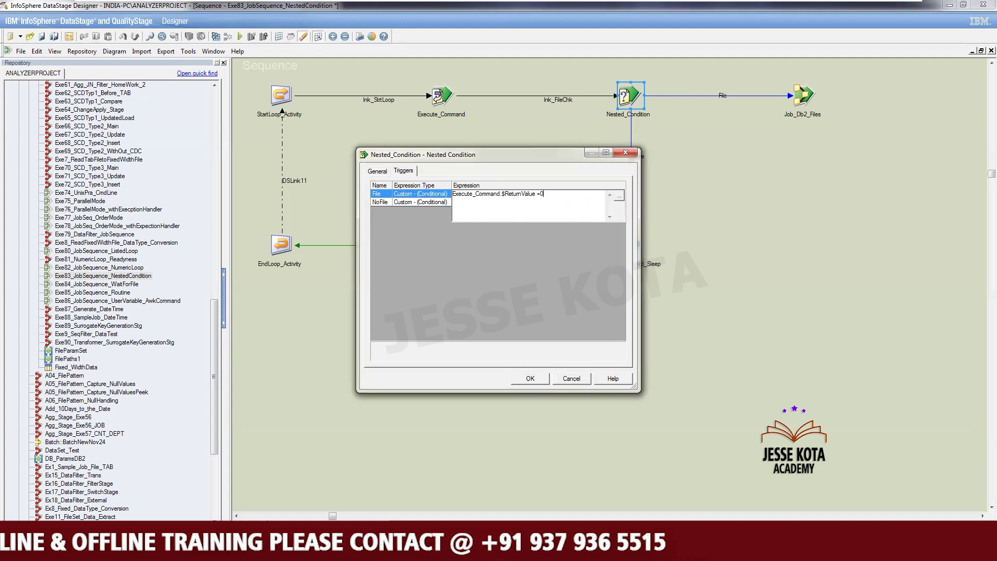
pyautogui.click(407, 204)
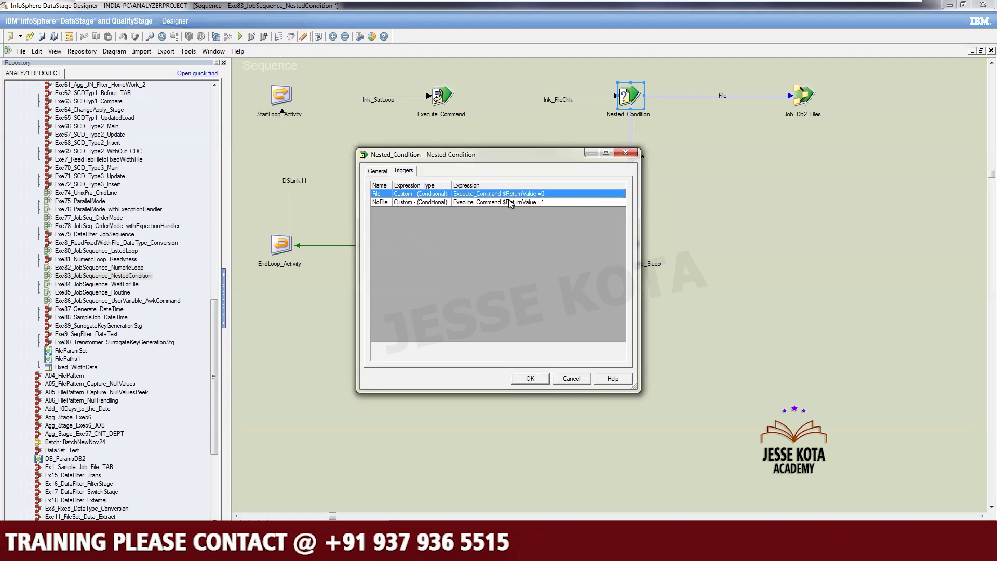
pyautogui.click(407, 203)
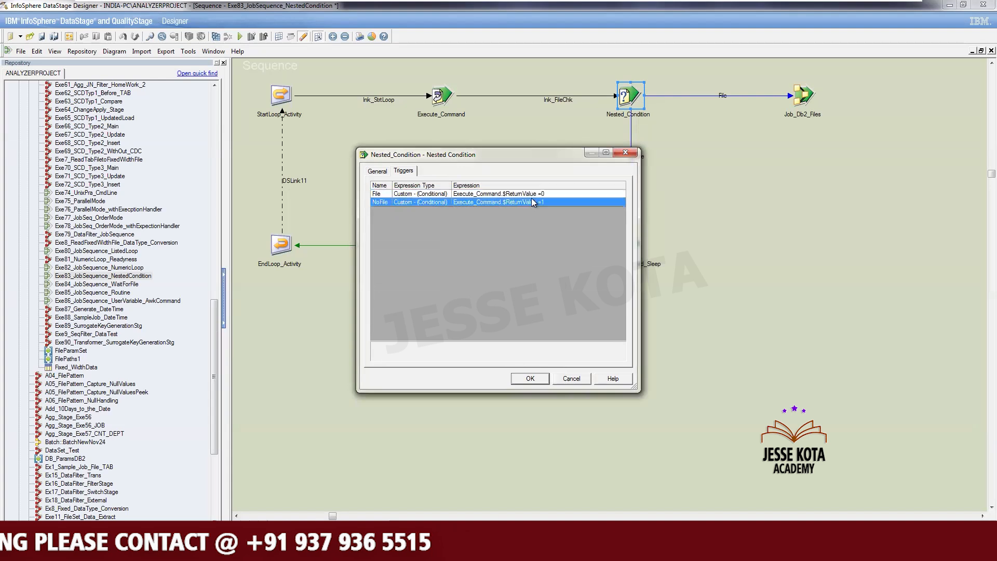
pyautogui.click(530, 378)
pyautogui.moveTo(743, 69); pyautogui.dragTo(850, 154)
# - Copy the command from the Execute_Command activity again and paste it as a second ls -lrt line in the untitled Notepad note
pyautogui.click(439, 97)
pyautogui.doubleClick(441, 97)
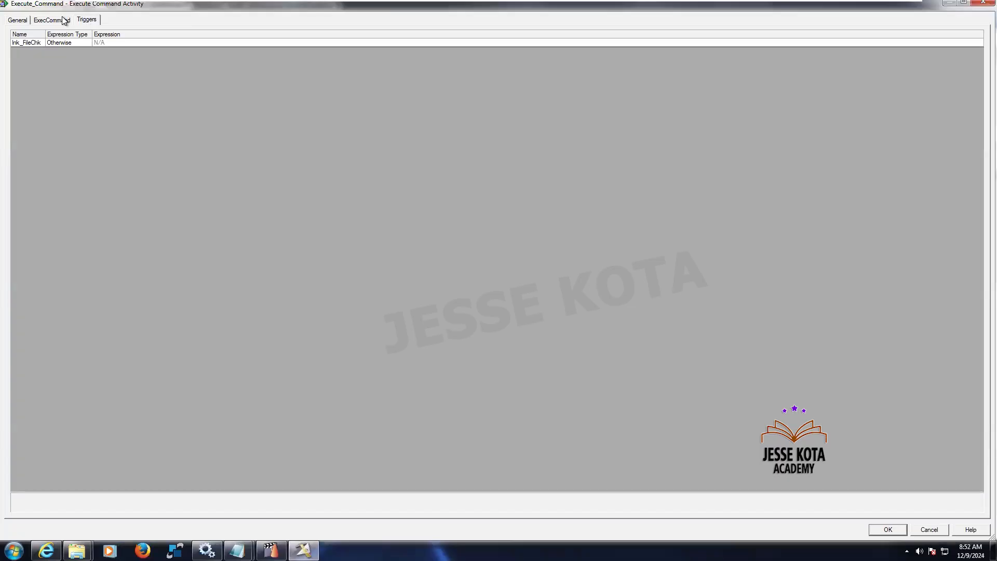
pyautogui.click(52, 20)
pyautogui.hotkey('ctrl', 'c')
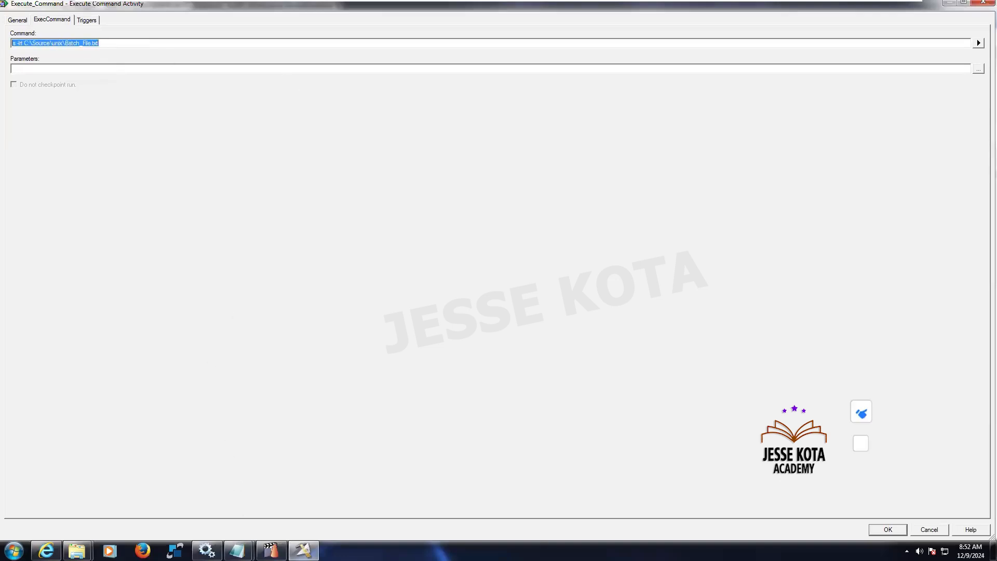
pyautogui.click(237, 551)
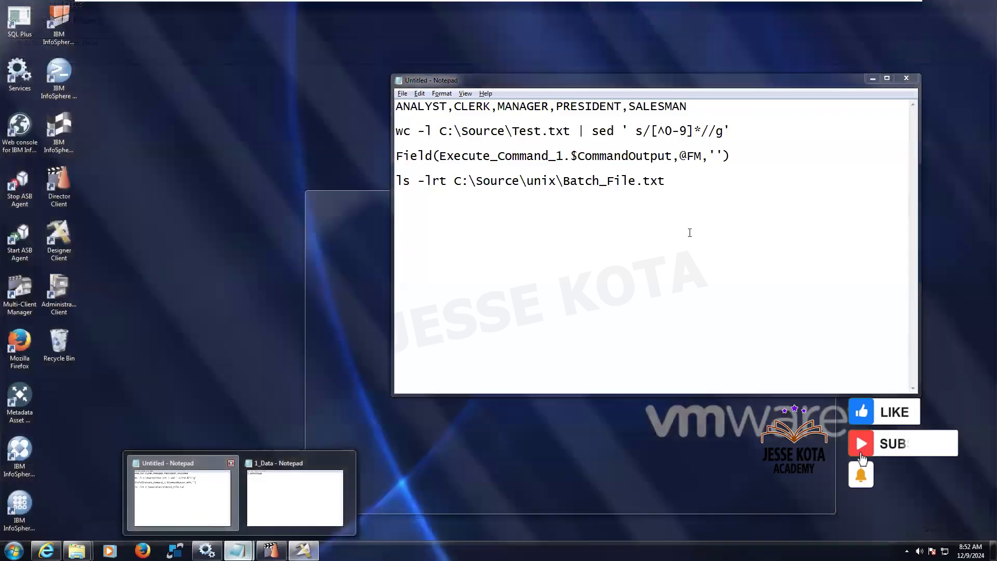
pyautogui.click(203, 513)
pyautogui.hotkey('ctrl', 'v')
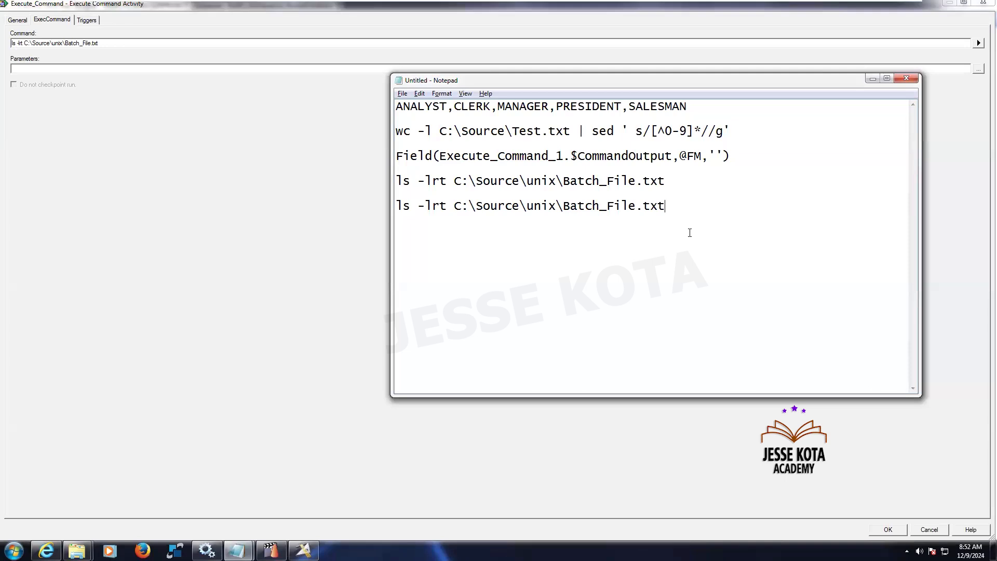
# - Check the contents of the C:\Source\unix folder in Windows Explorer, then return to DataStage Designer and close the Execute_Command activity's properties
pyautogui.click(77, 551)
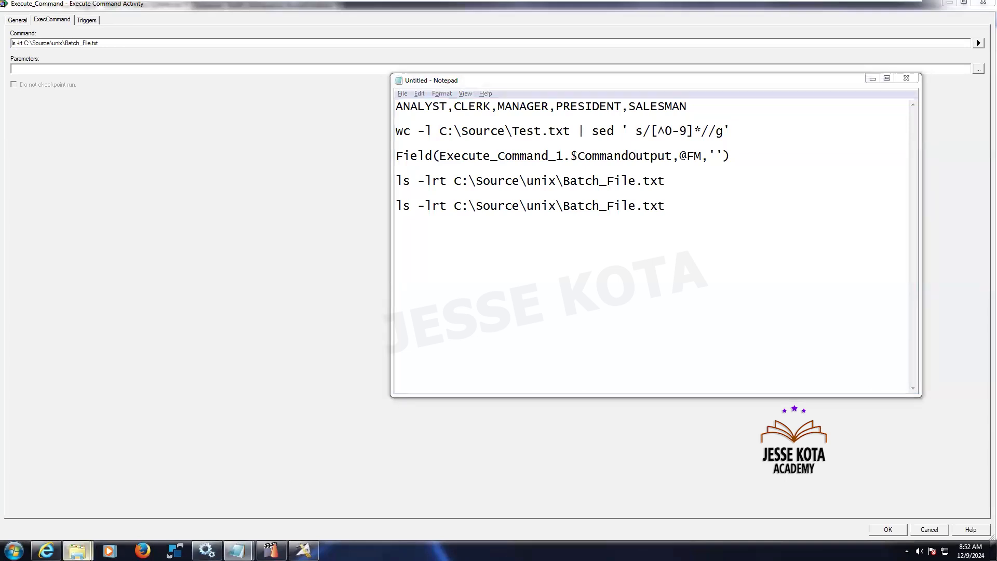
pyautogui.click(173, 495)
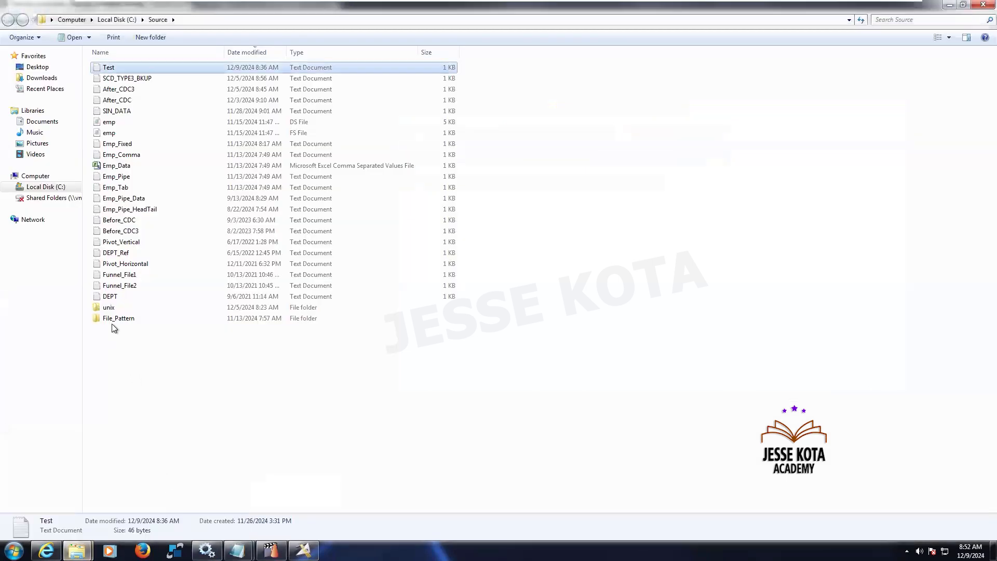
pyautogui.doubleClick(108, 310)
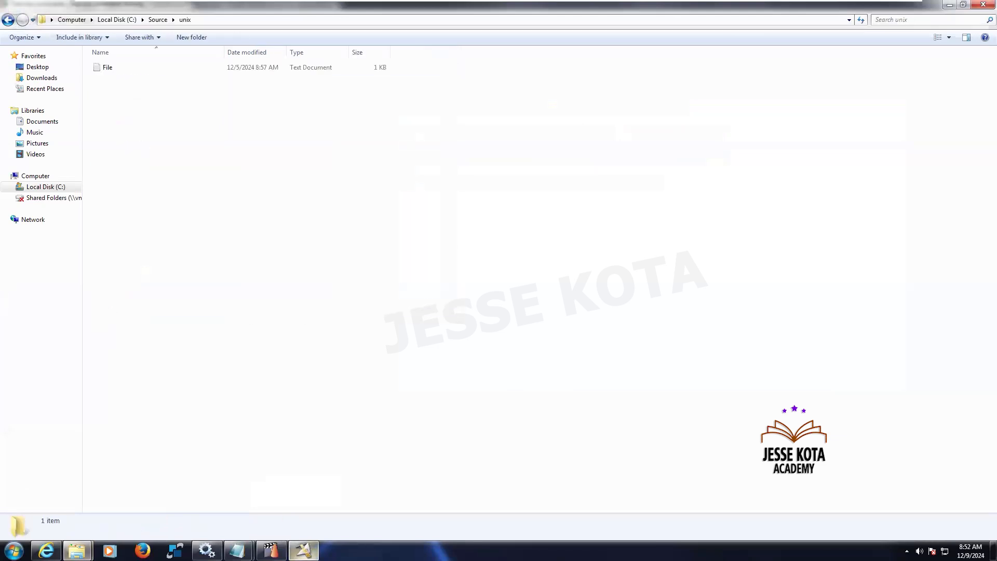
pyautogui.click(303, 550)
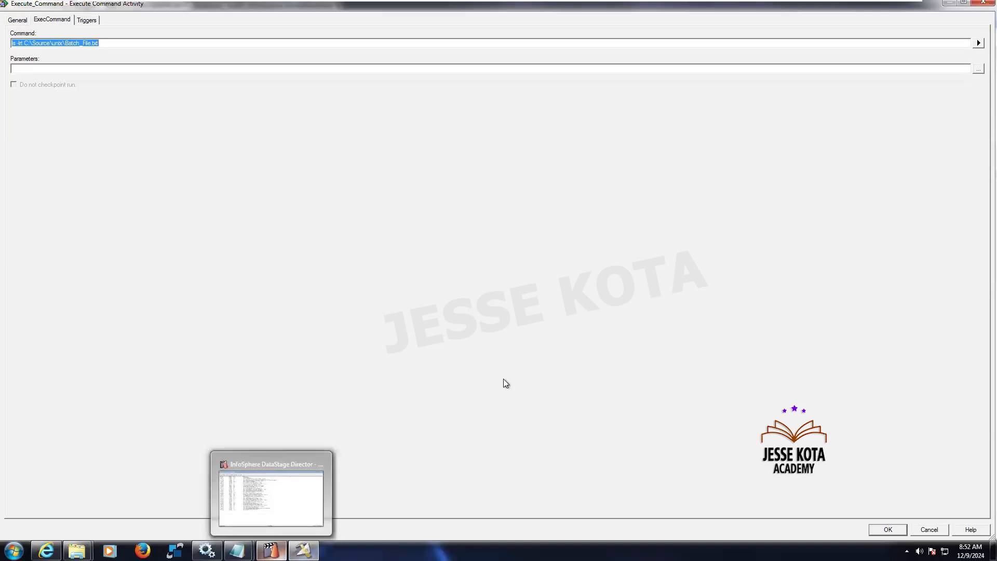
pyautogui.click(888, 529)
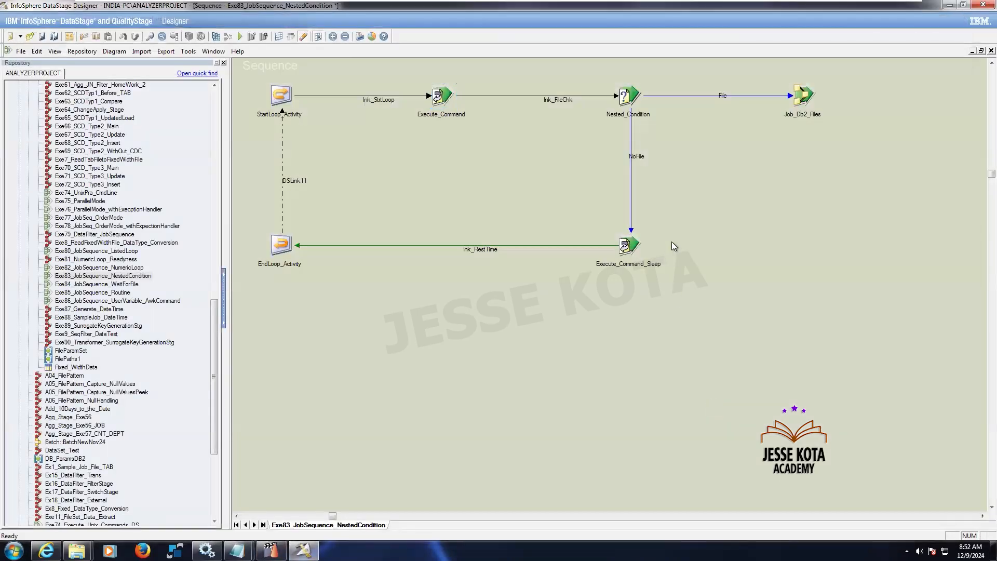
# - Review the command of the Execute_Command_Sleep activity and the general properties of EndLoop_Activity, closing each properties window
pyautogui.doubleClick(630, 244)
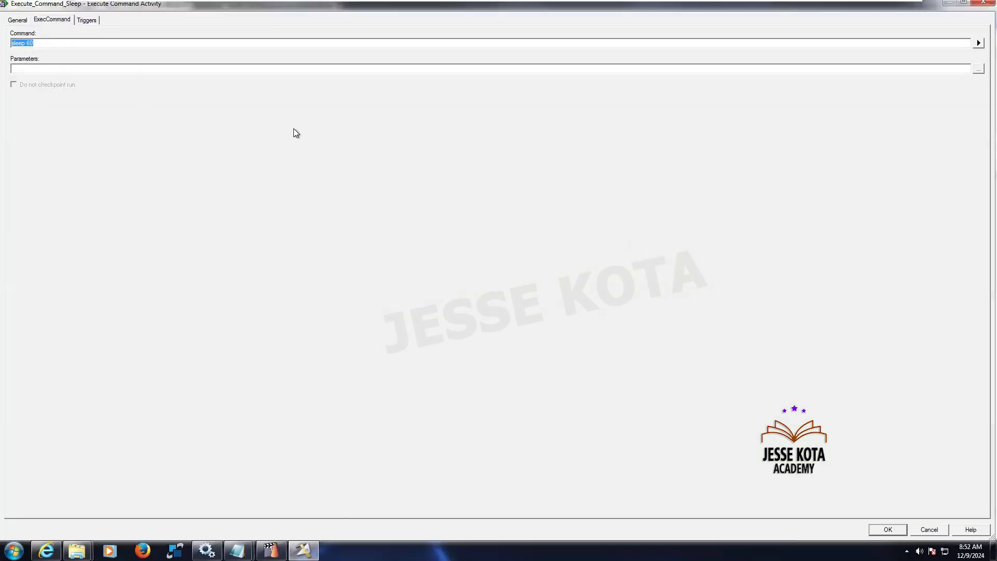
pyautogui.click(54, 67)
pyautogui.click(888, 529)
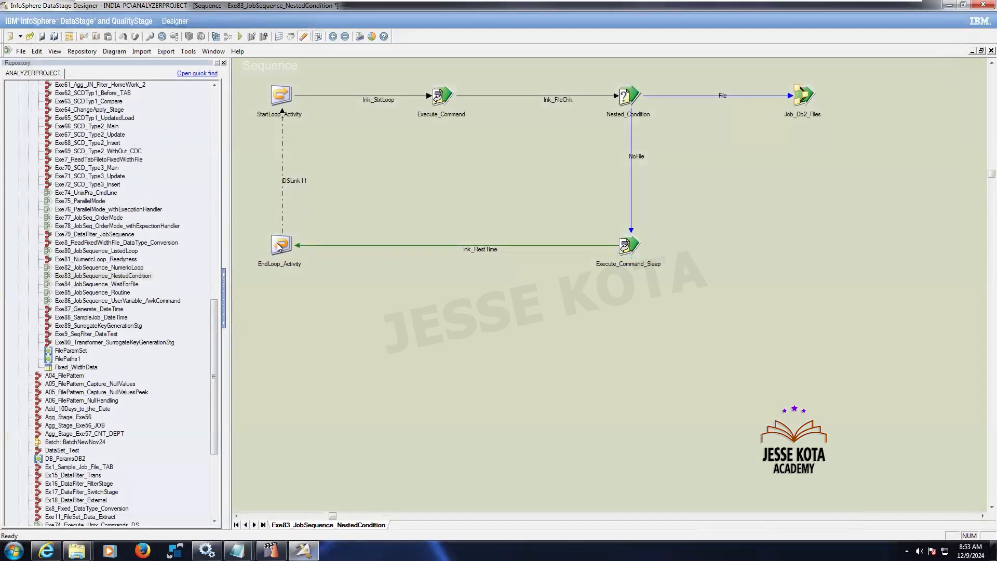
pyautogui.doubleClick(275, 244)
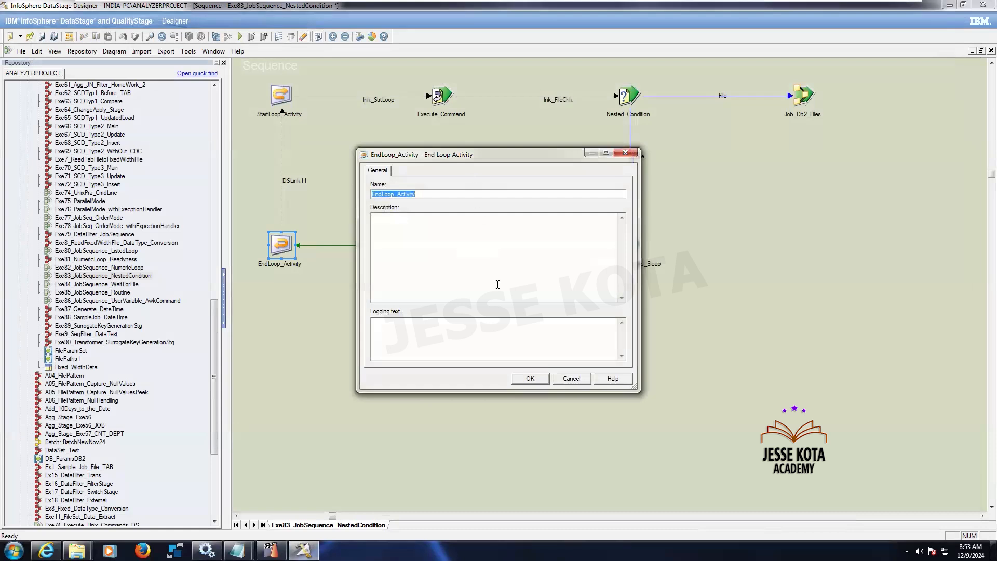
pyautogui.click(539, 380)
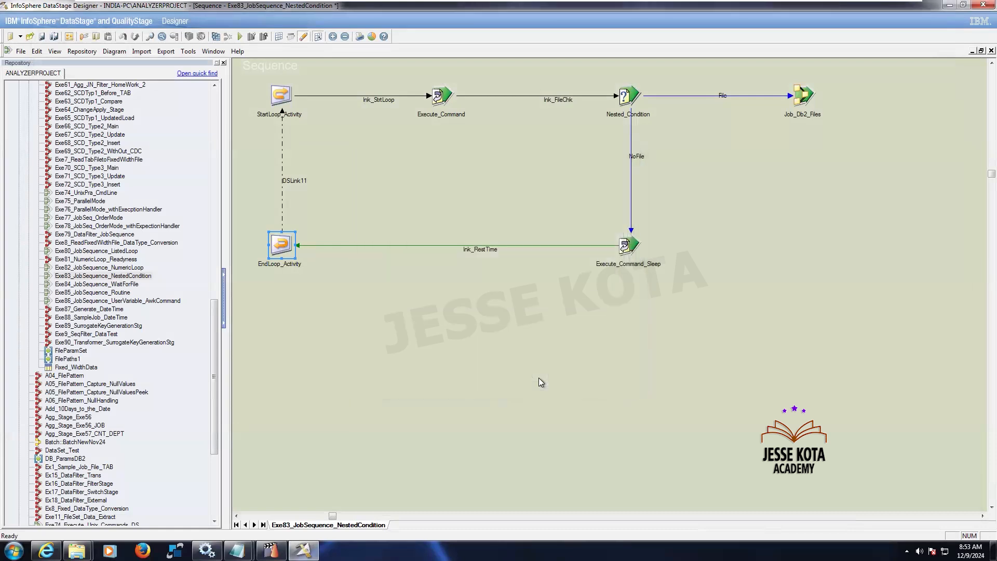
pyautogui.click(539, 382)
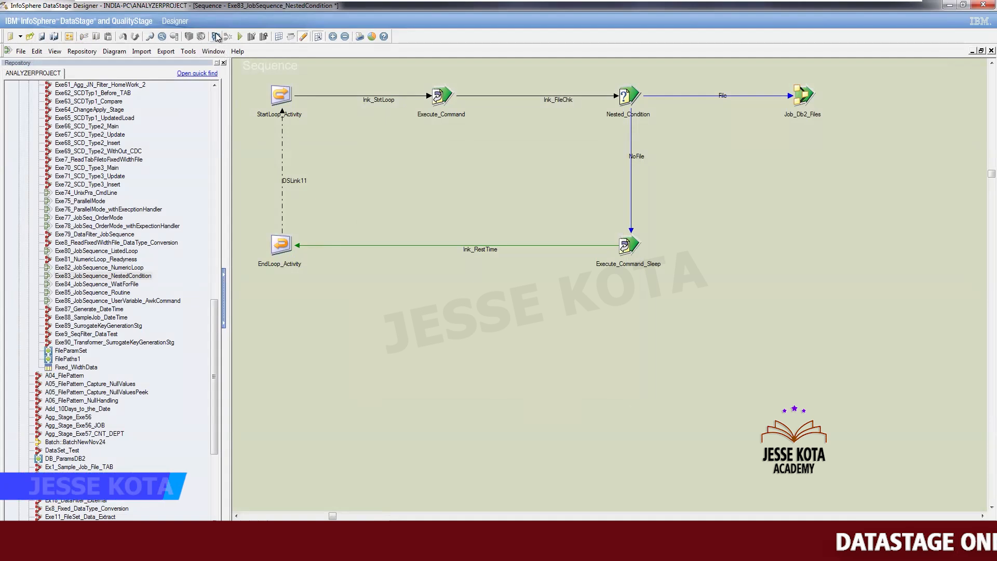
# - Compile the Exe83_JobSequence_NestedCondition sequence, saving its changes, and close the compilation window
pyautogui.press('F7')
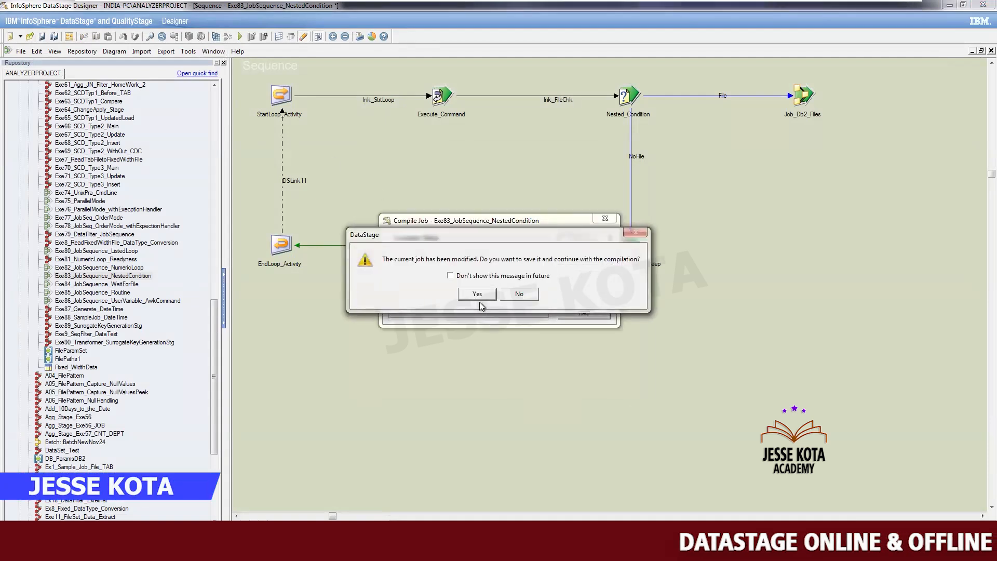
pyautogui.click(479, 298)
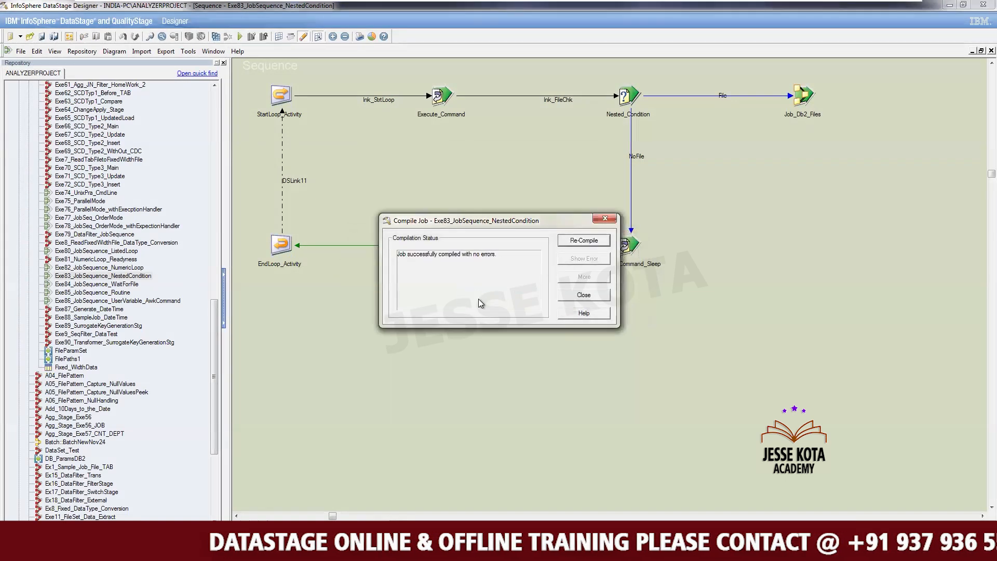
pyautogui.click(584, 295)
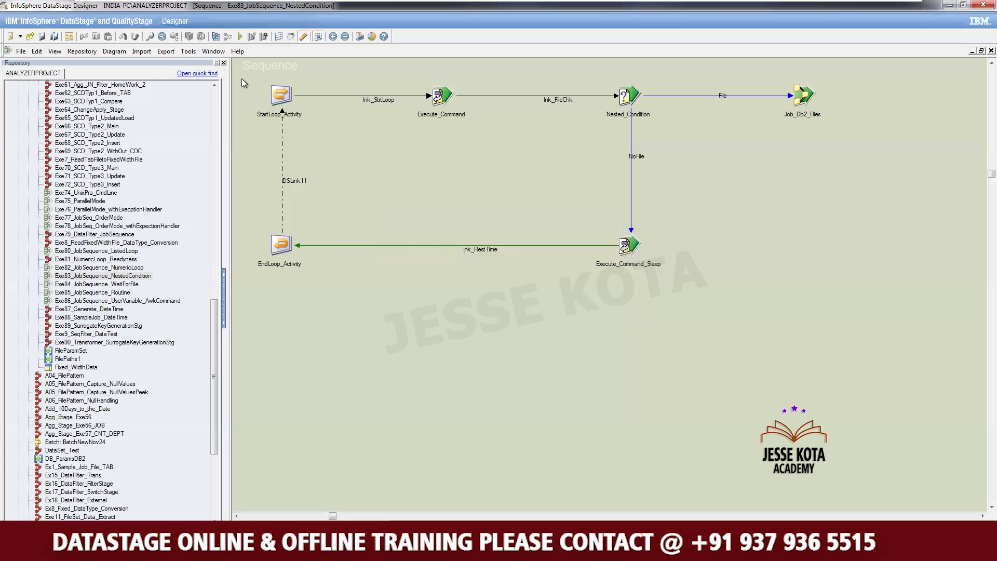
# - Run the Exe83_JobSequence_NestedCondition sequence and widen the Occurred column of its job log
pyautogui.click(241, 36)
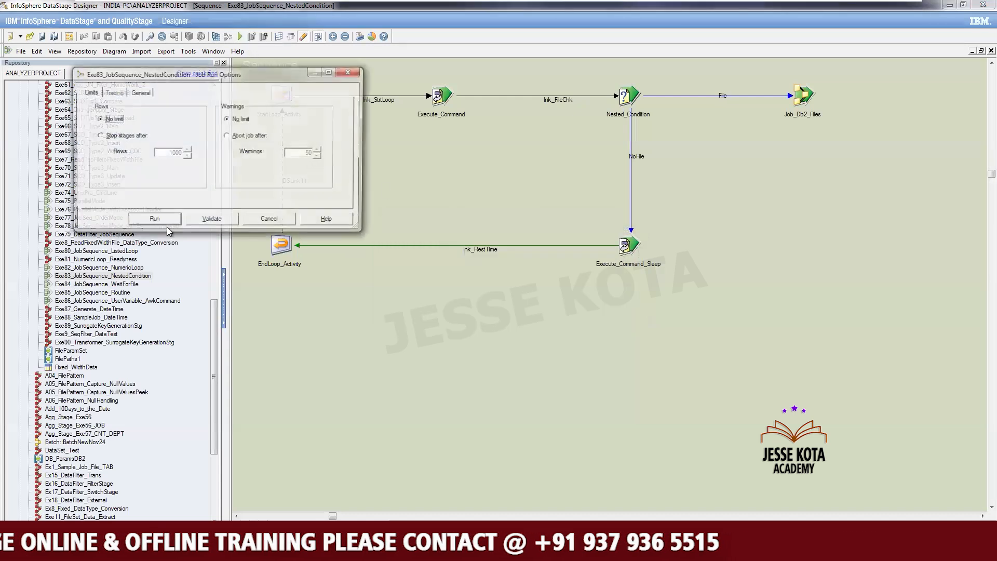
pyautogui.click(171, 222)
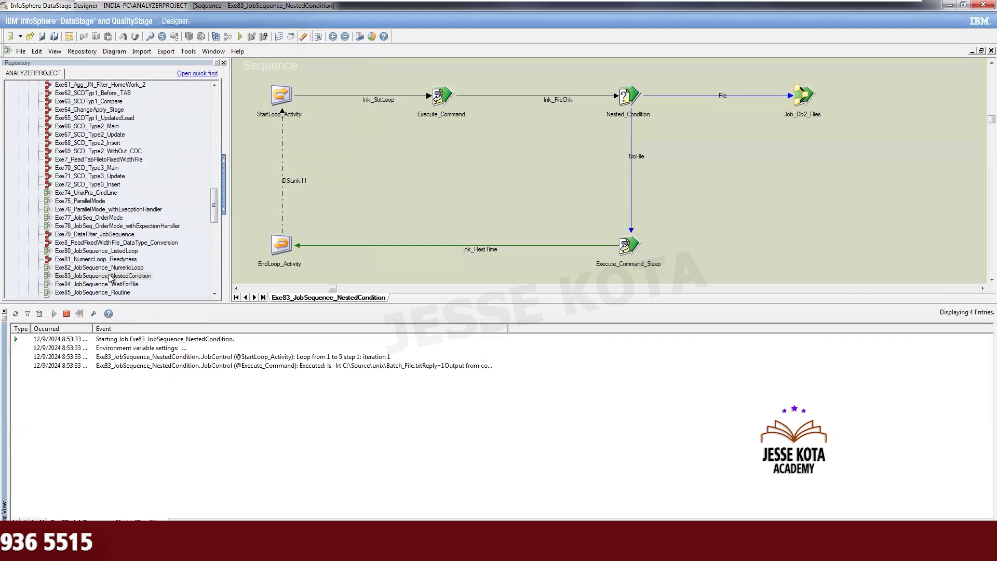
pyautogui.moveTo(93, 330); pyautogui.dragTo(143, 330)
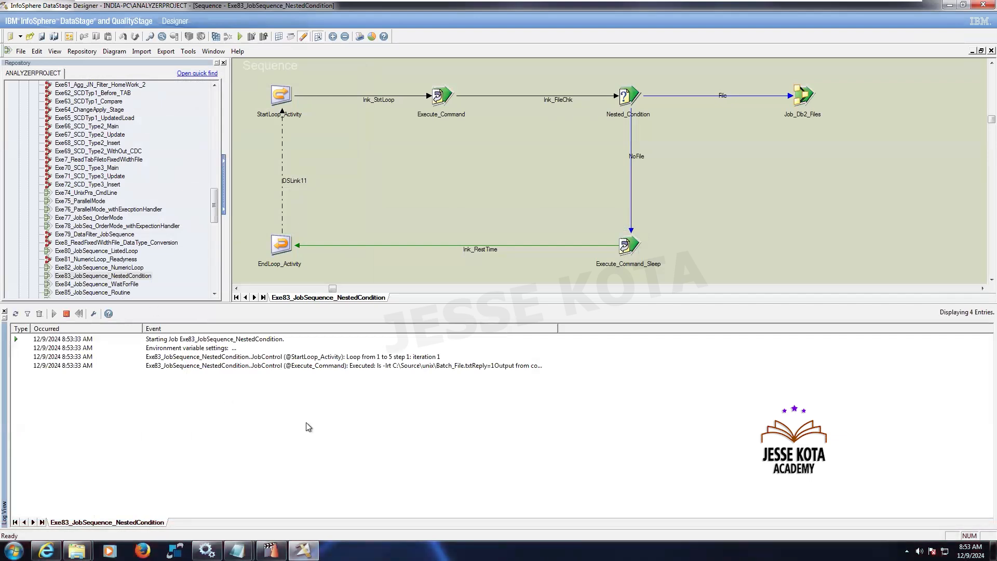
pyautogui.rightClick(806, 94)
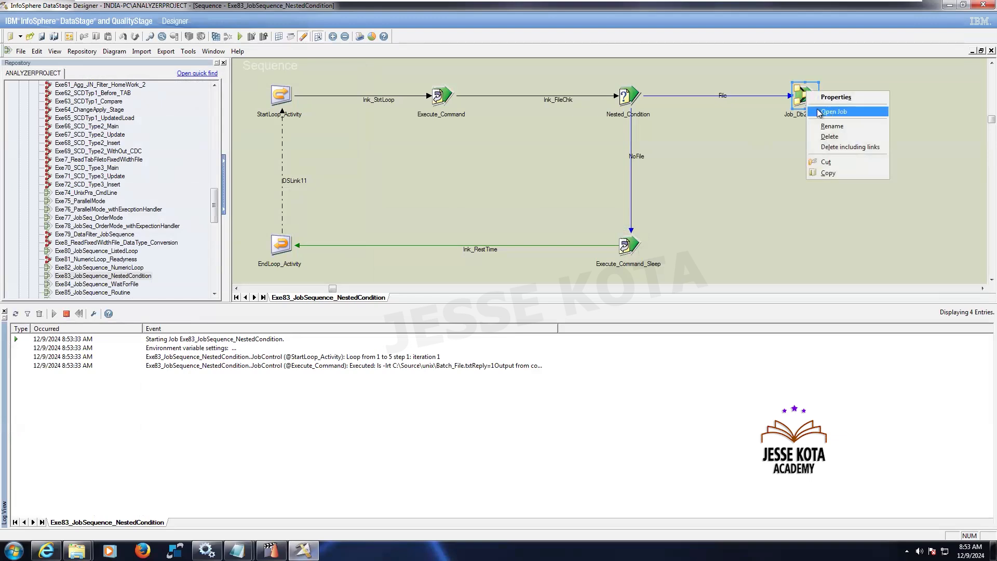
pyautogui.doubleClick(800, 94)
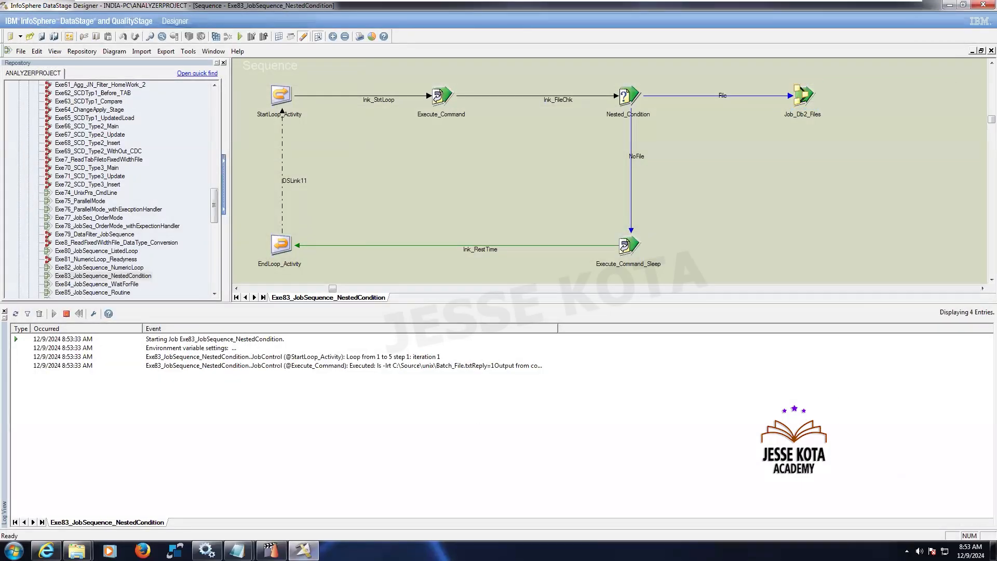
# - Switch to DataStage Director, list the project folder's jobs with the latest dates first, and open the log of Exe83_JobSequence_NestedCondition
pyautogui.moveTo(271, 550)
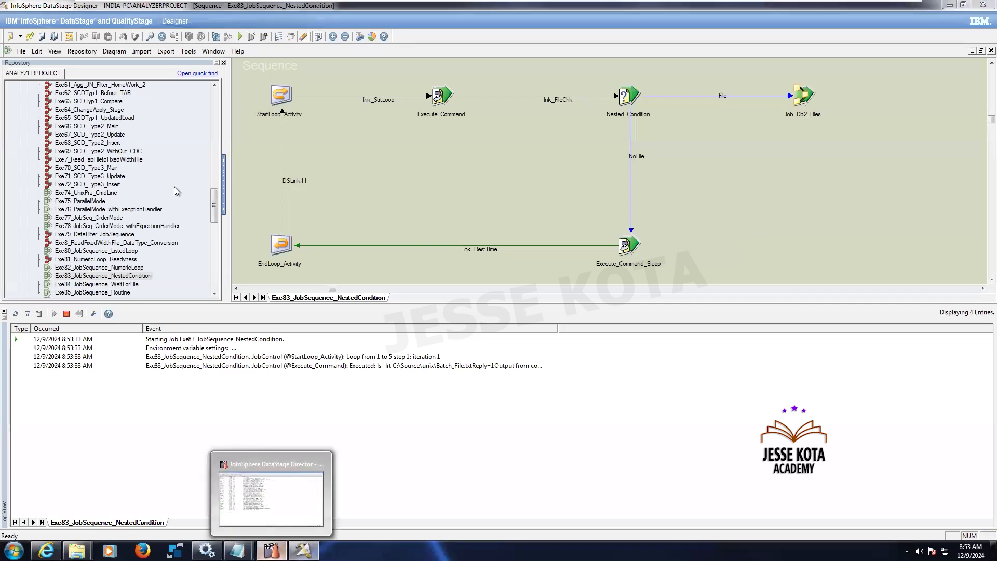
pyautogui.click(271, 499)
pyautogui.hotkey('ctrl', 'u')
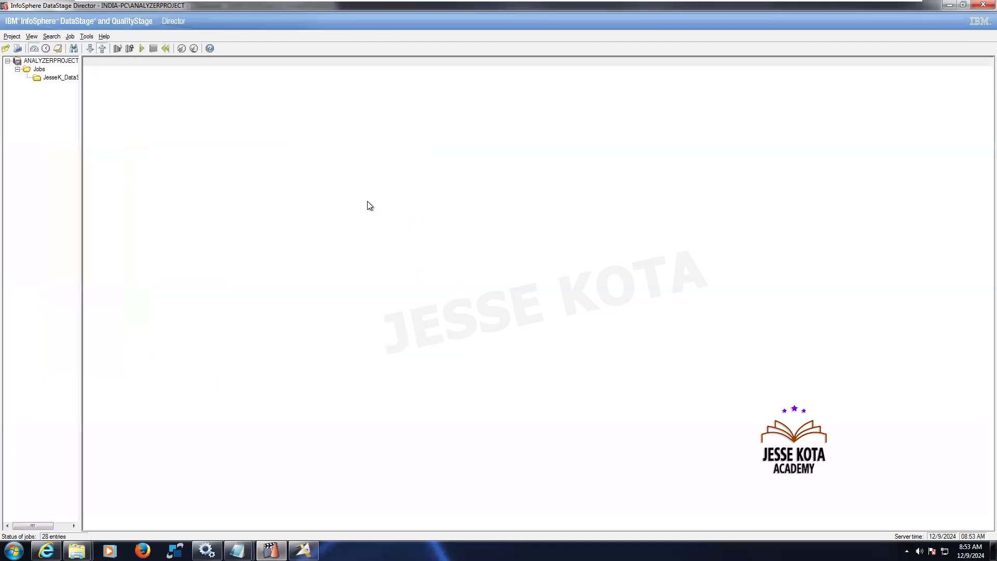
pyautogui.click(67, 80)
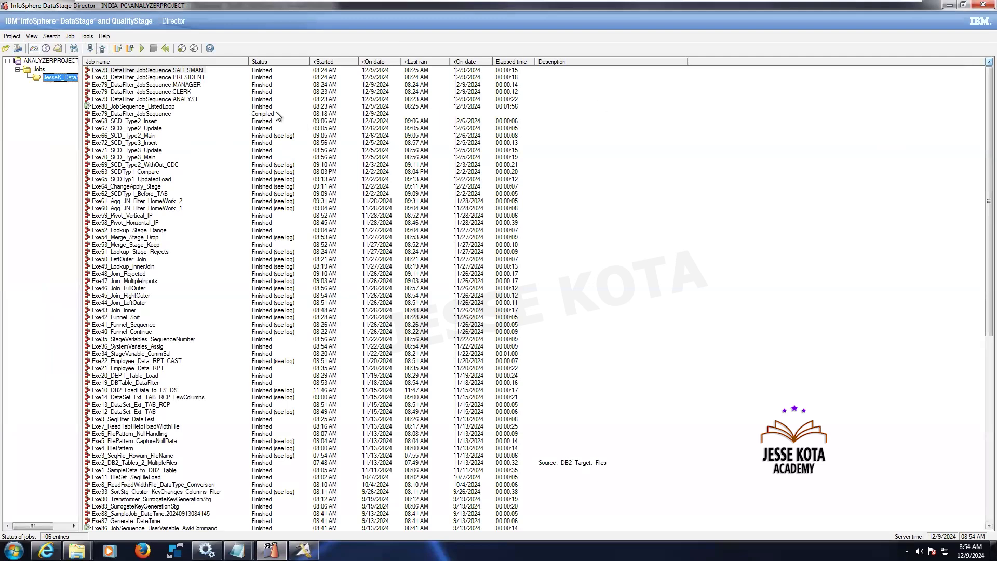
pyautogui.click(373, 62)
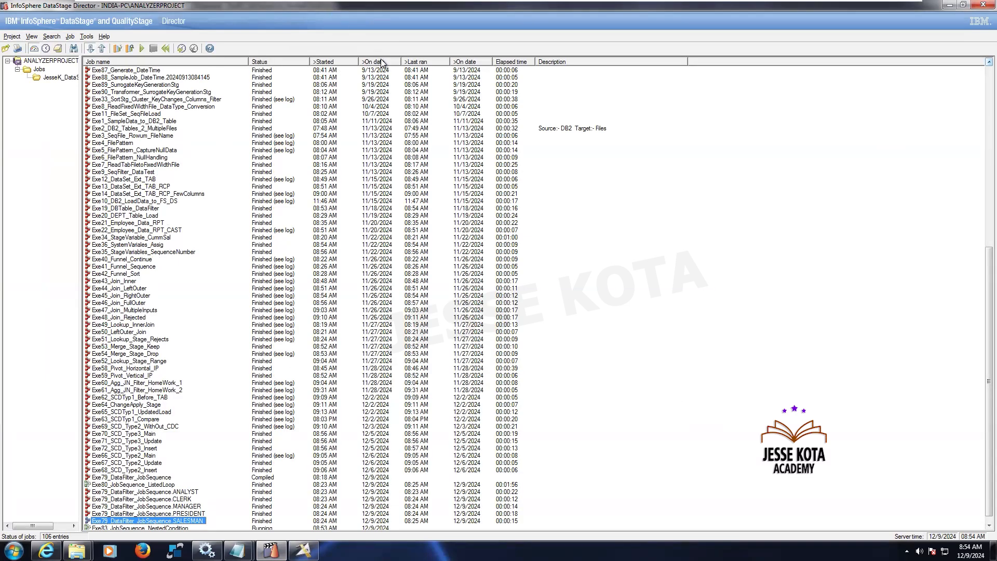
pyautogui.click(381, 62)
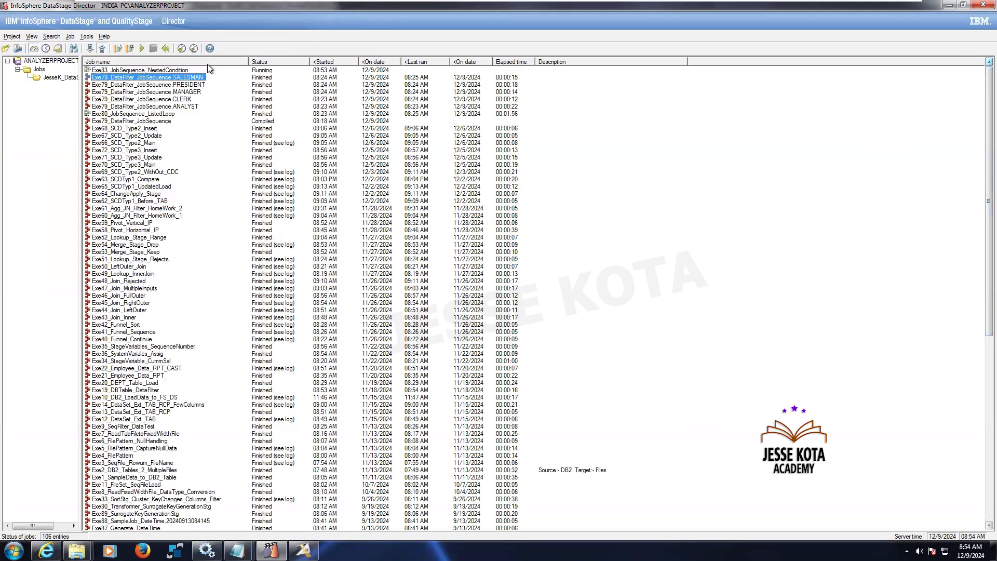
pyautogui.click(177, 71)
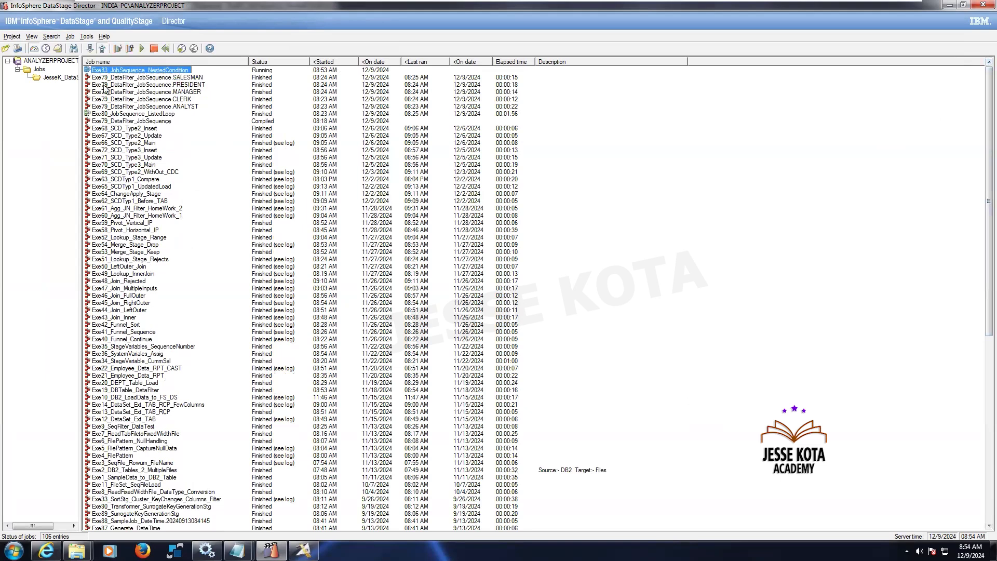
pyautogui.click(58, 48)
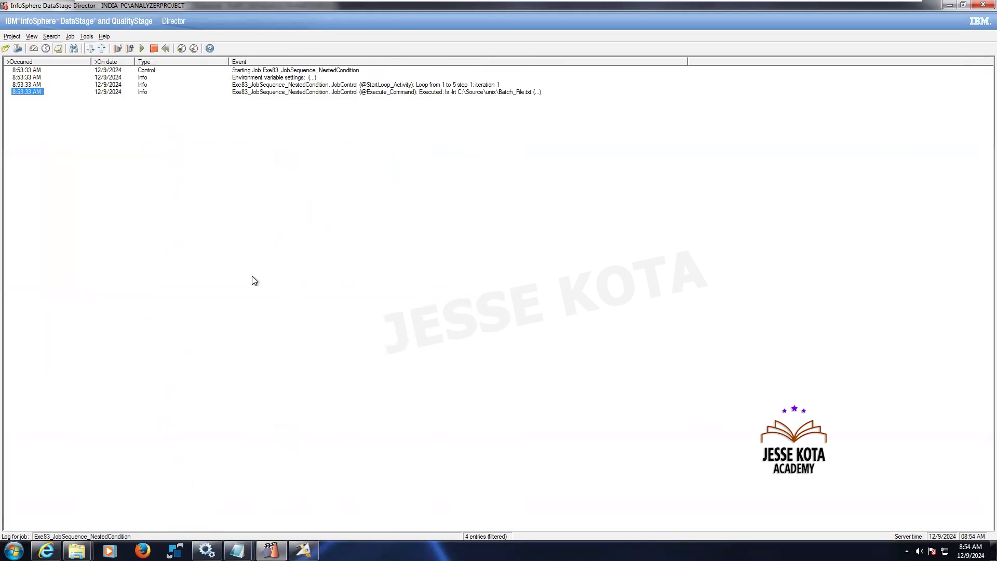
# - Examine the event details of the Execute_Command log entries for loop iterations 1 and 2, including the command output
pyautogui.doubleClick(432, 92)
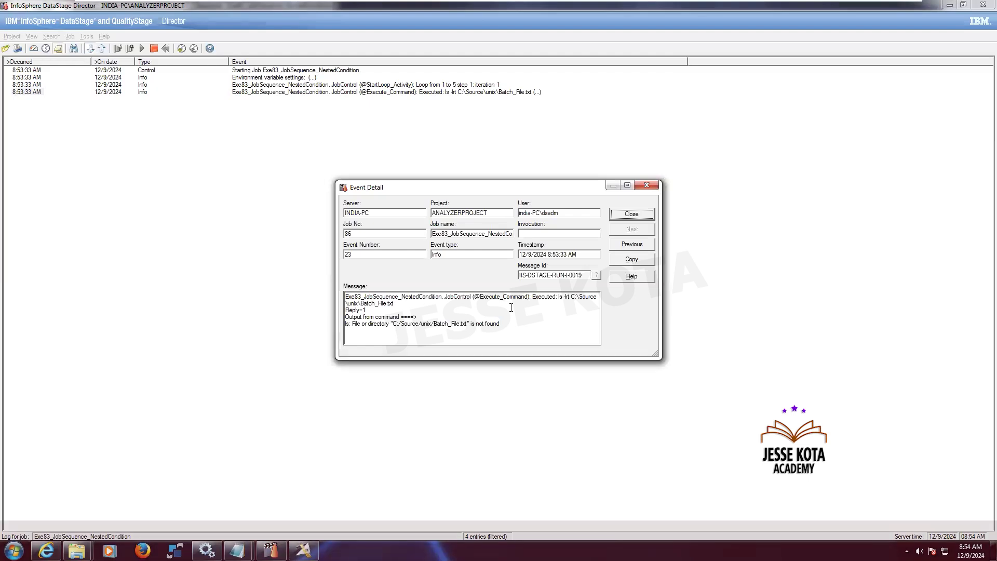
pyautogui.moveTo(504, 326); pyautogui.dragTo(332, 325)
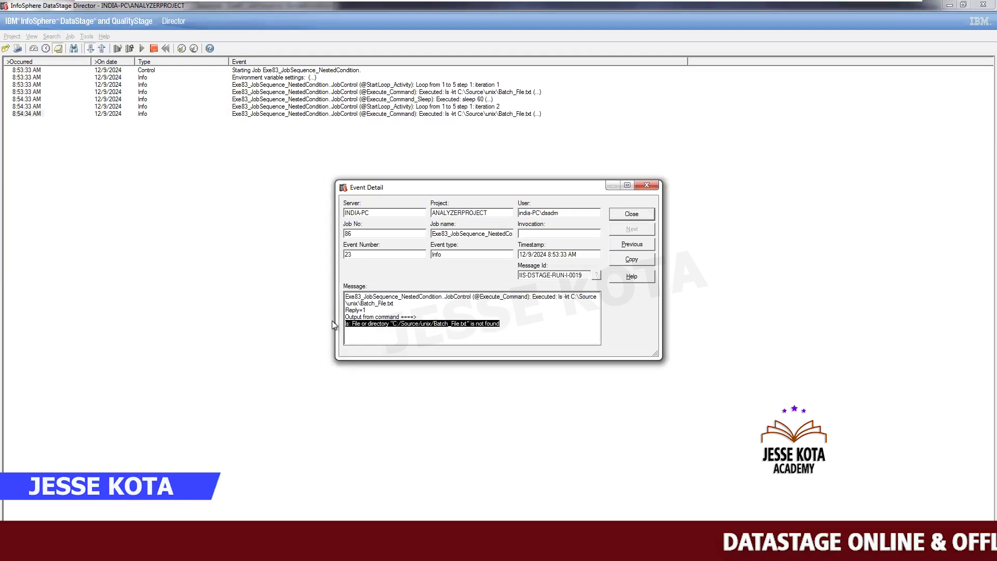
pyautogui.click(646, 186)
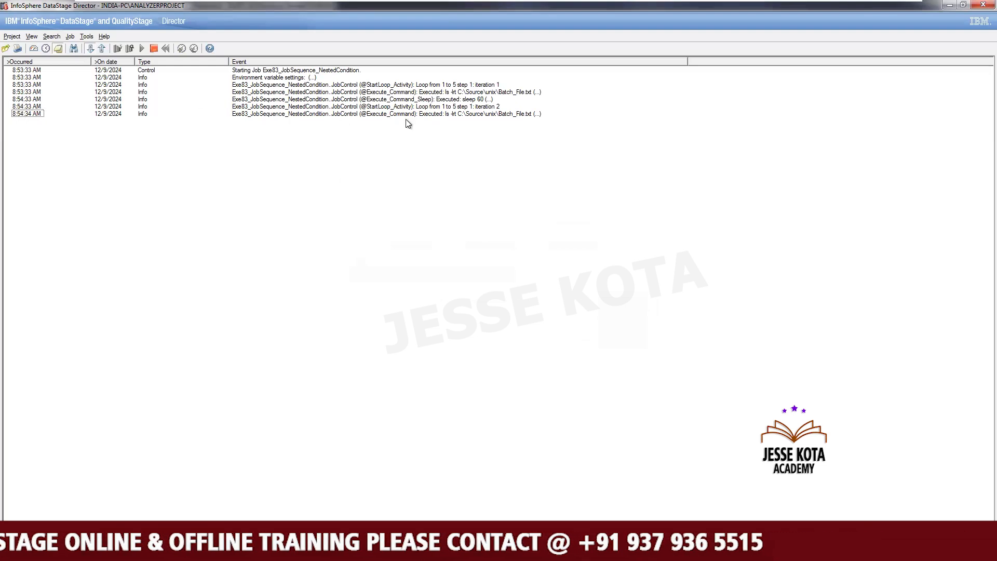
pyautogui.doubleClick(458, 114)
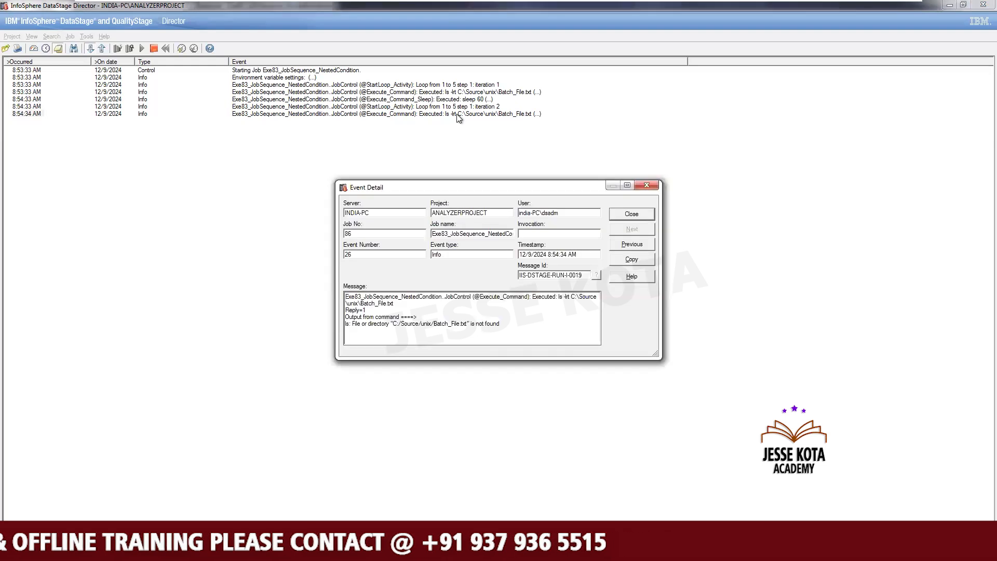
pyautogui.click(647, 185)
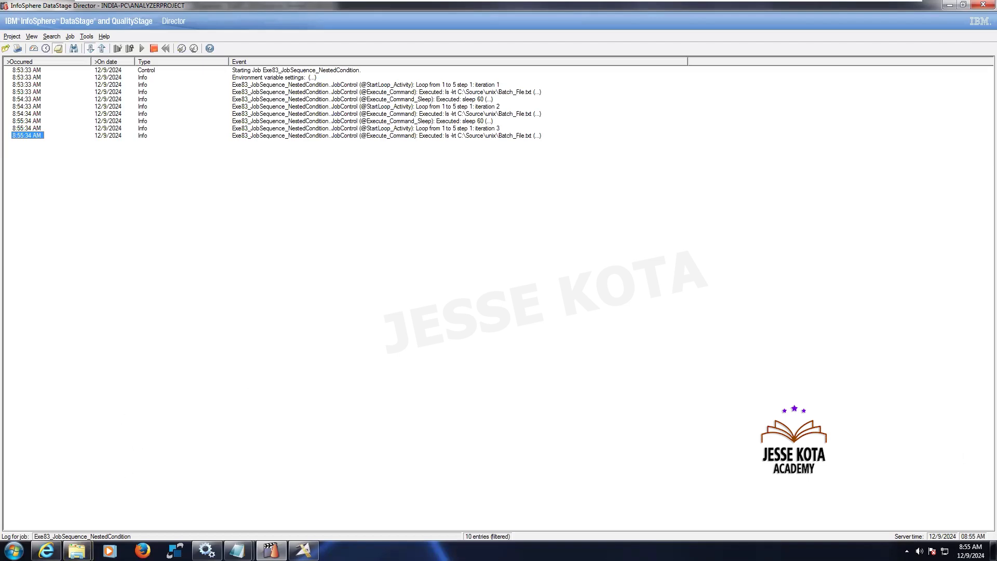
# - Switch to the C:\Source\unix folder in Windows Explorer and rename the text document File as Batch_File
pyautogui.click(77, 551)
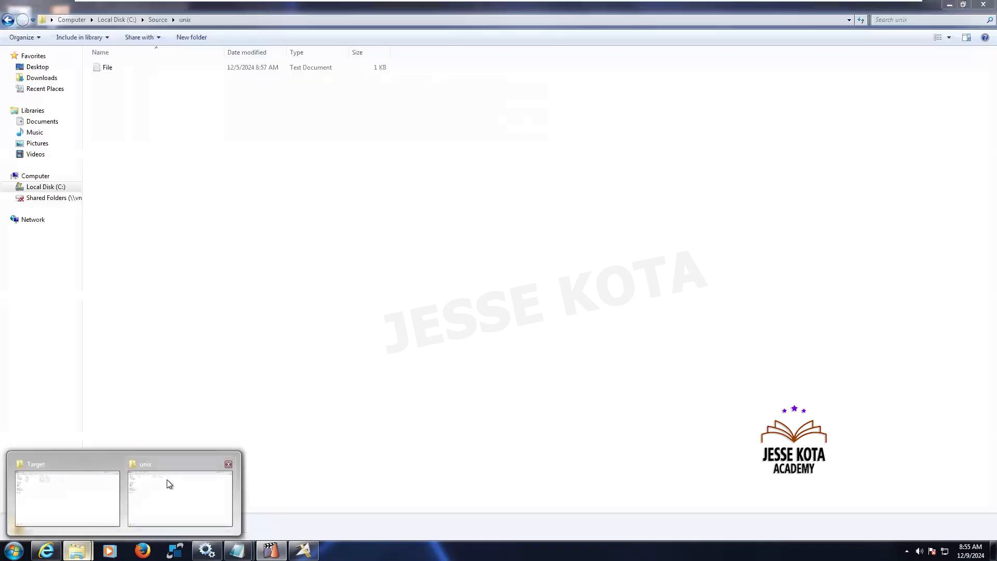
pyautogui.moveTo(166, 479)
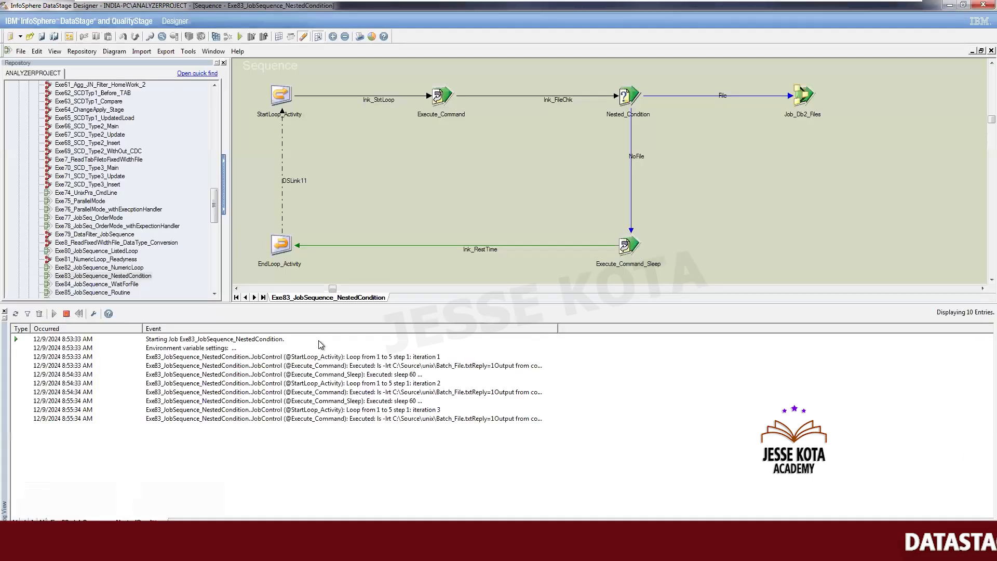
pyautogui.hotkey('alt', 'Tab')
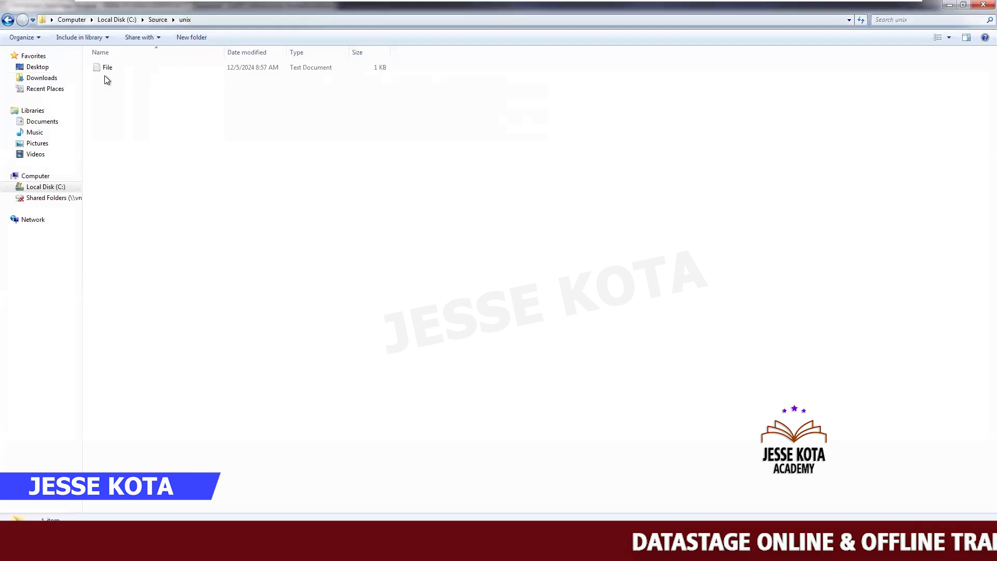
pyautogui.click(109, 64)
pyautogui.doubleClick(110, 65)
pyautogui.rightClick(110, 64)
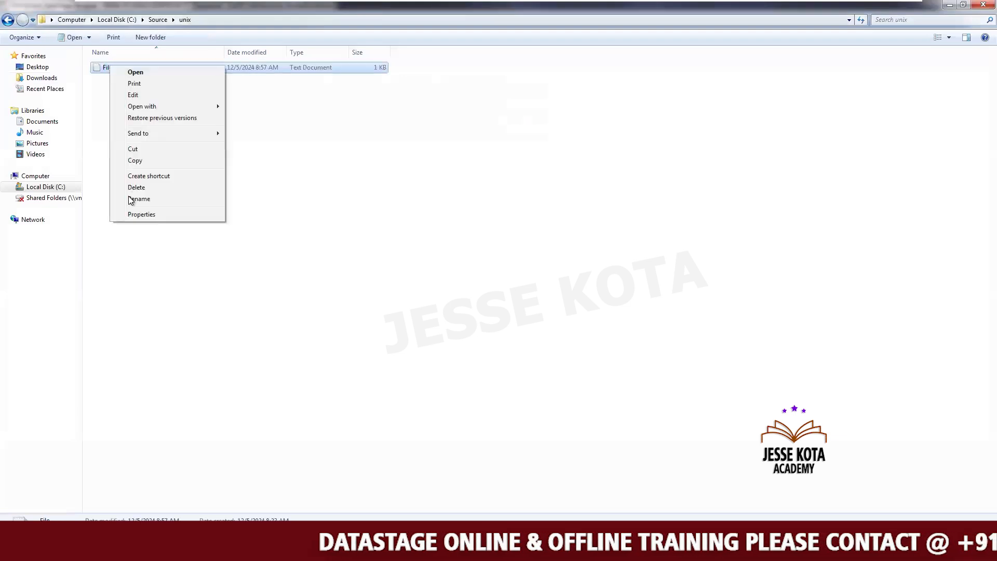
pyautogui.click(141, 200)
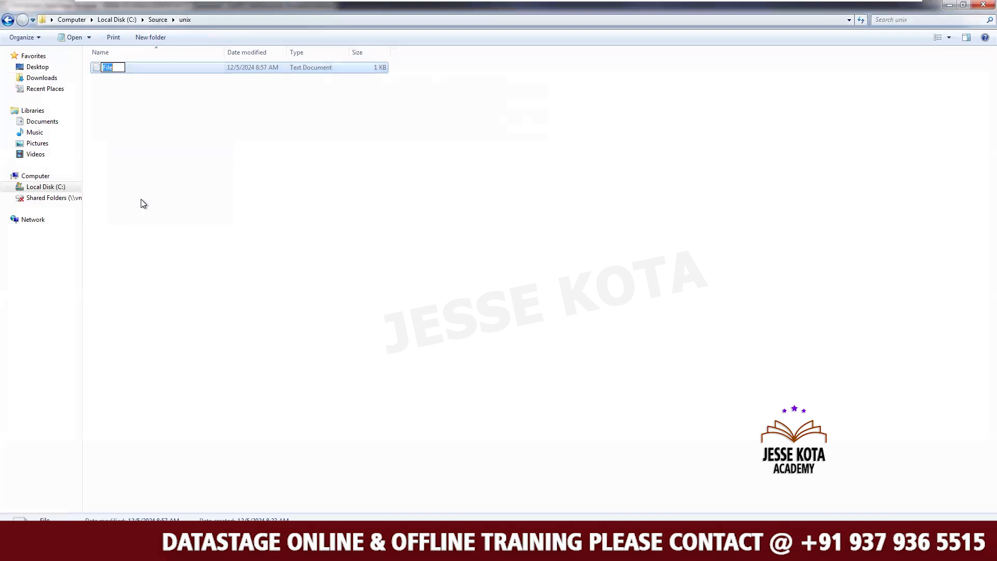
pyautogui.press('Home')
pyautogui.write('Batch')
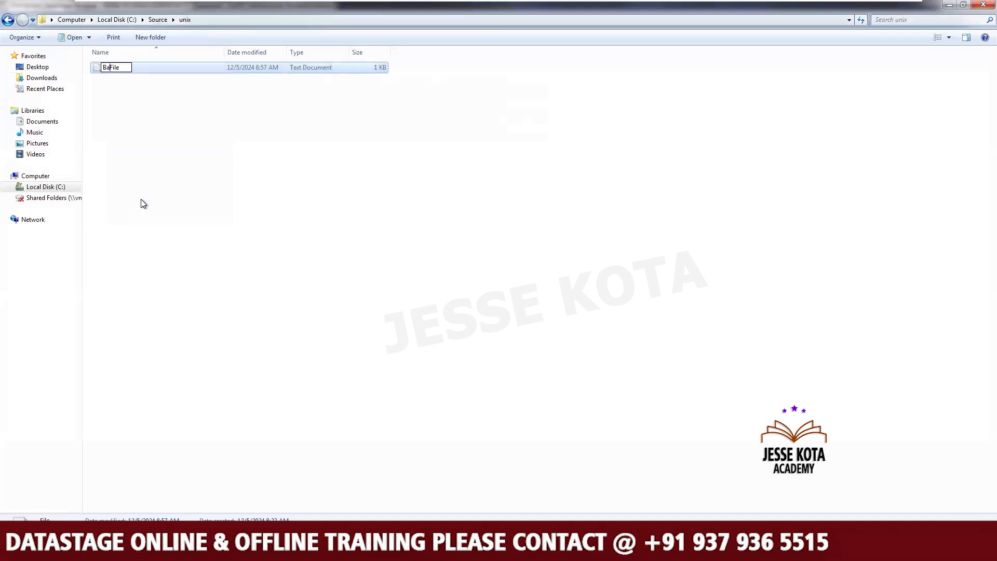
pyautogui.write('_')
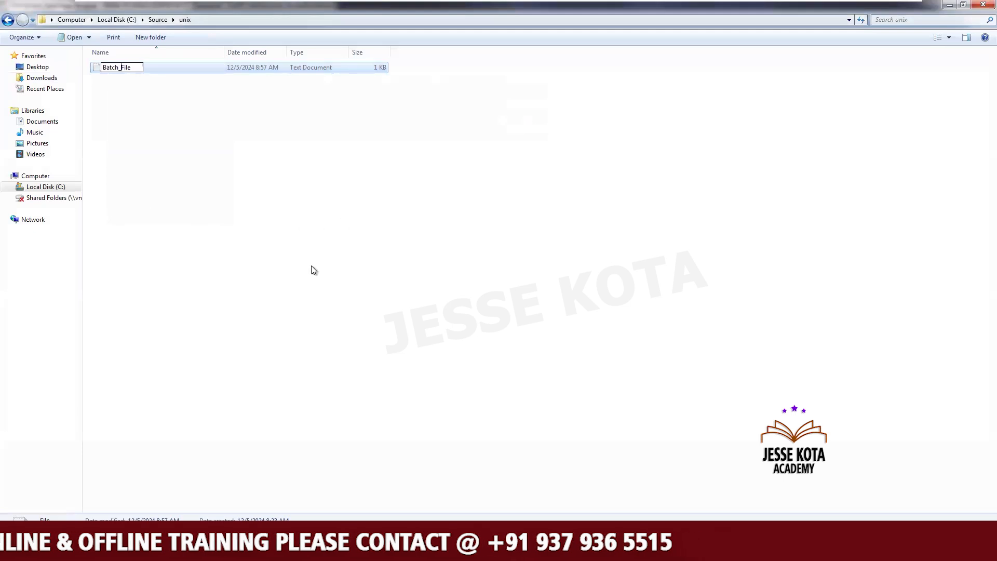
pyautogui.click(311, 266)
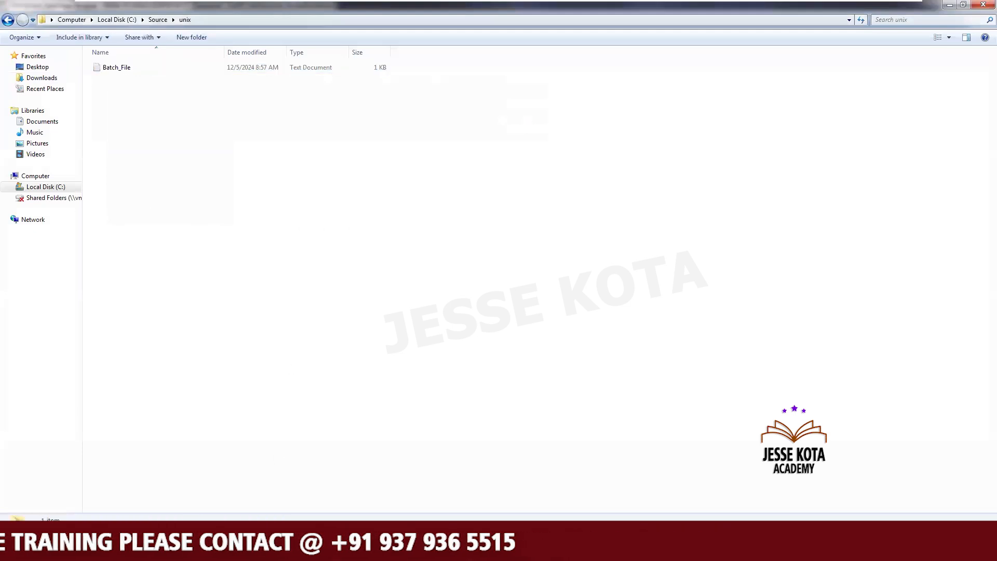
# - Return to DataStage Director, examine the Execute_Command event details for loop iterations 3 and 4, and show the job status list
pyautogui.click(127, 550)
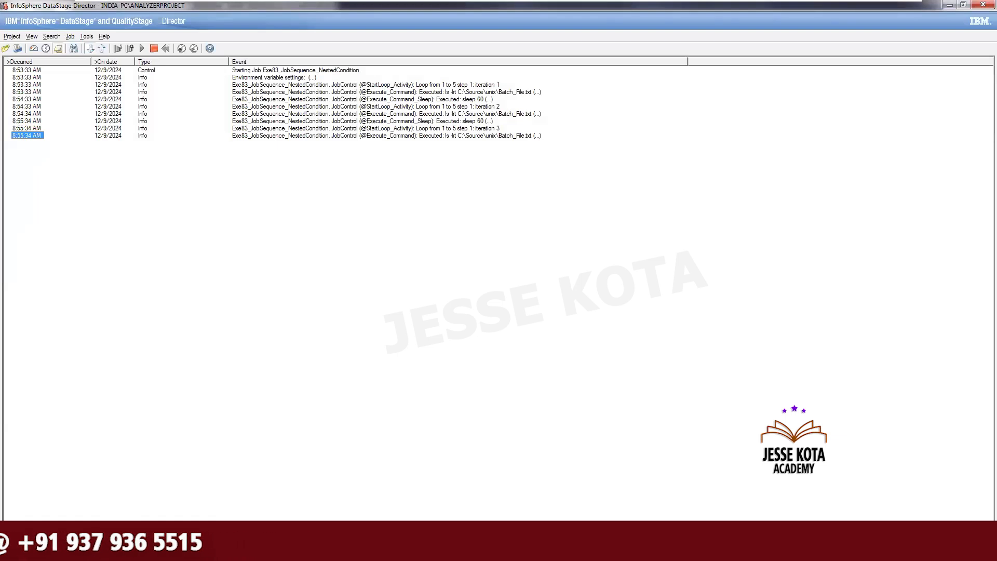
pyautogui.doubleClick(480, 136)
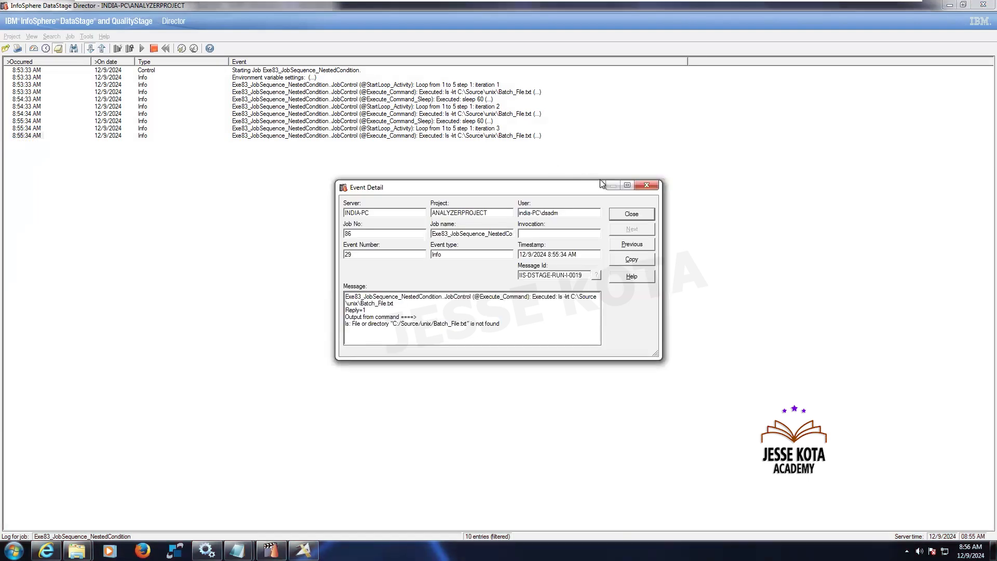
pyautogui.click(645, 186)
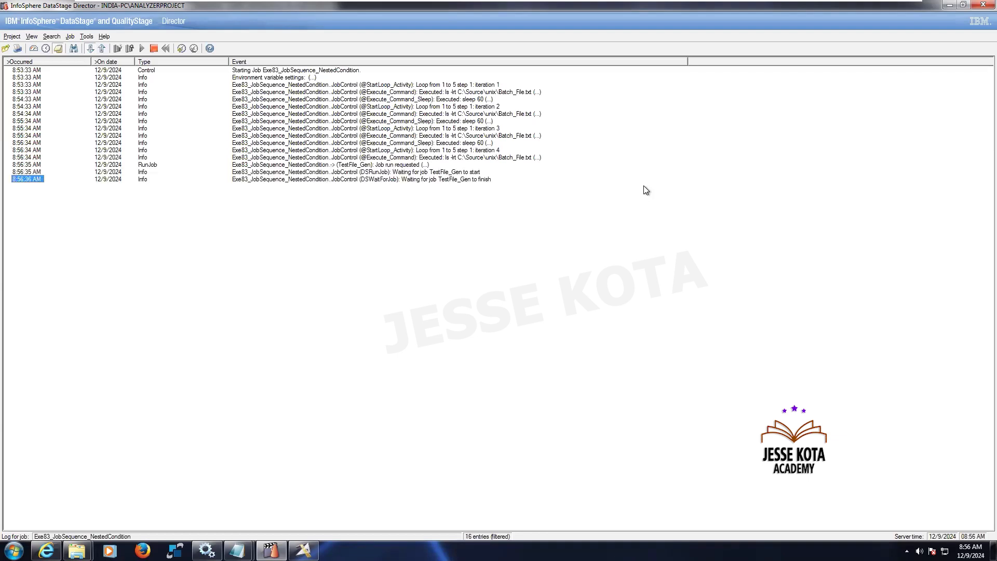
pyautogui.doubleClick(503, 157)
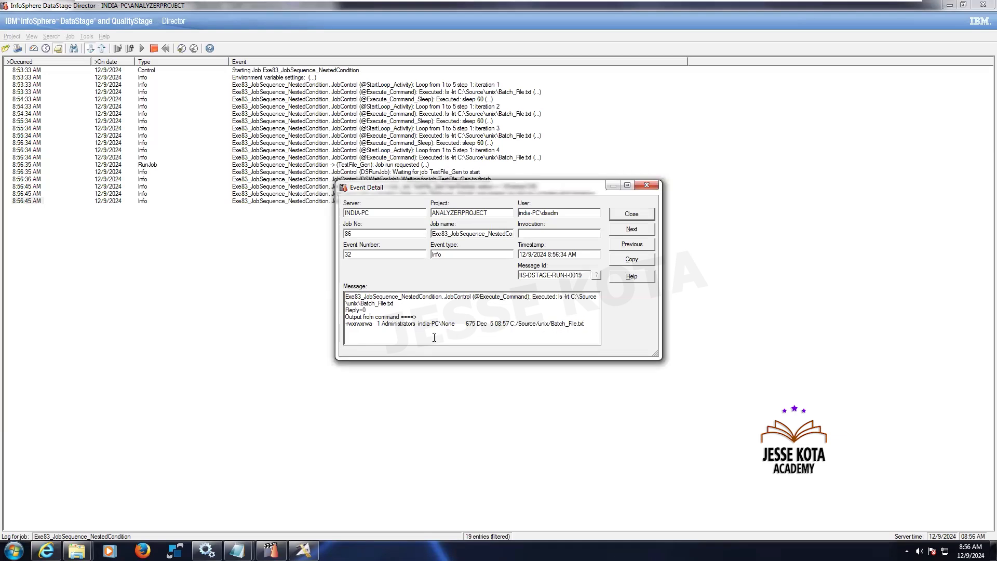
pyautogui.click(647, 186)
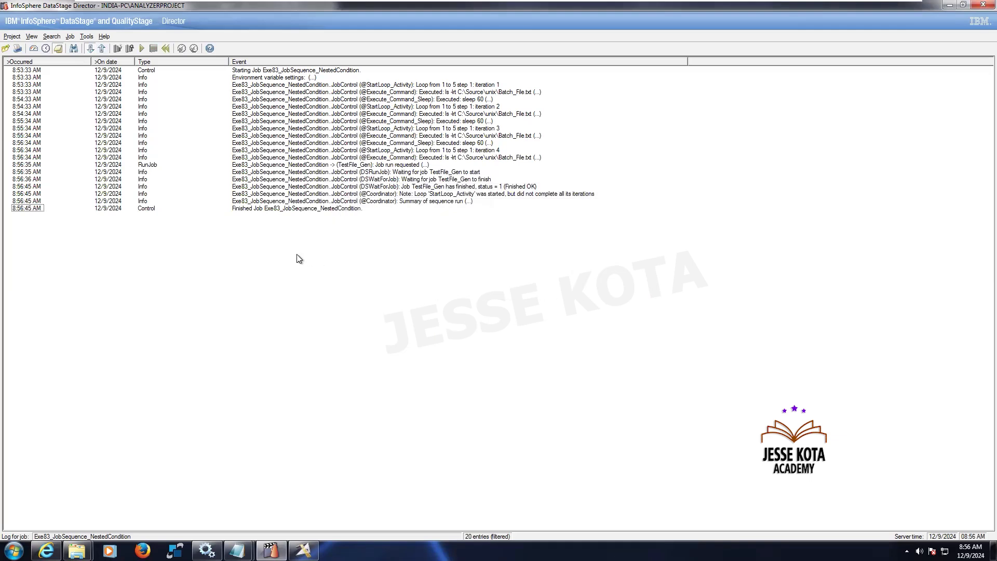
pyautogui.click(33, 48)
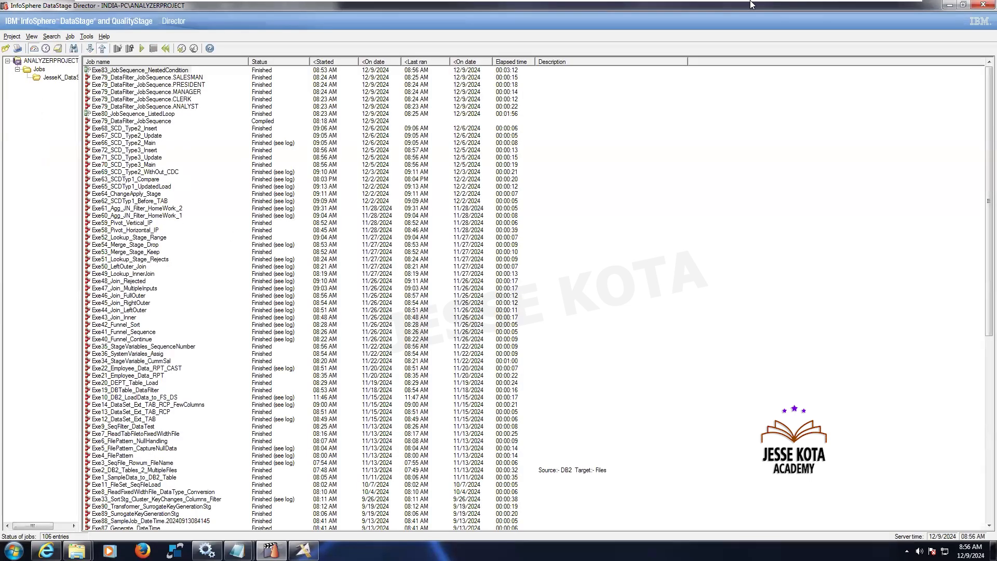
pyautogui.moveTo(882, 6)
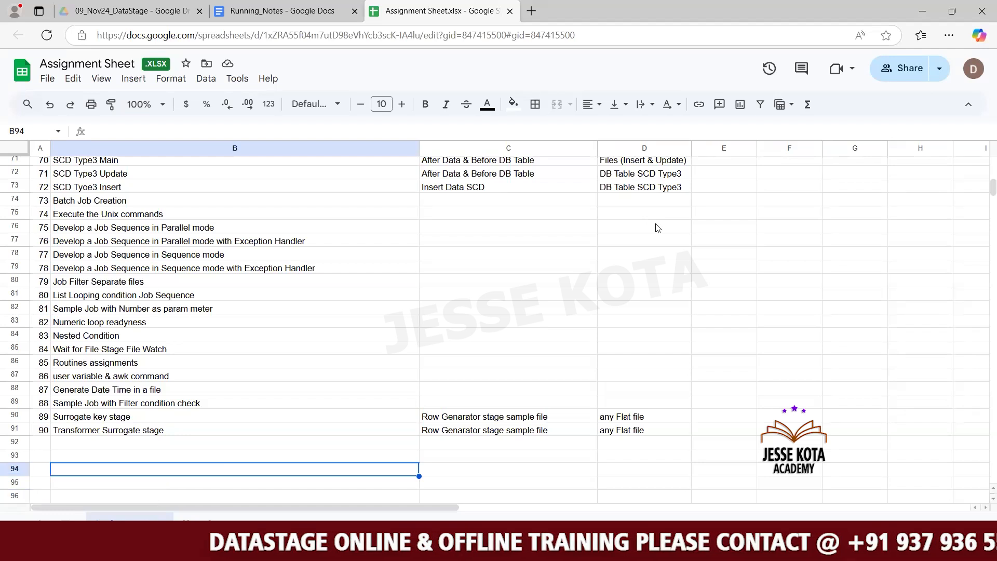
pyautogui.click(508, 456)
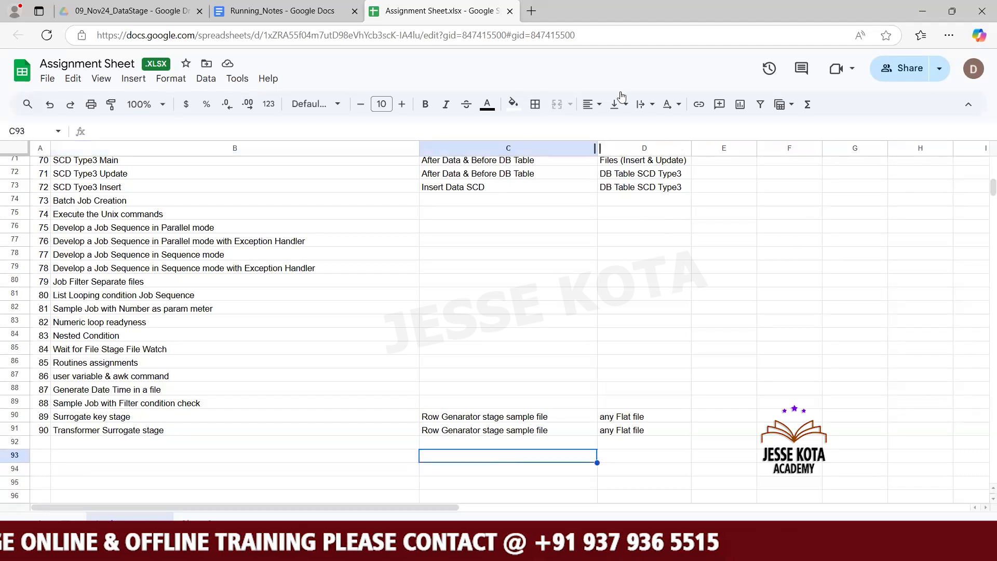